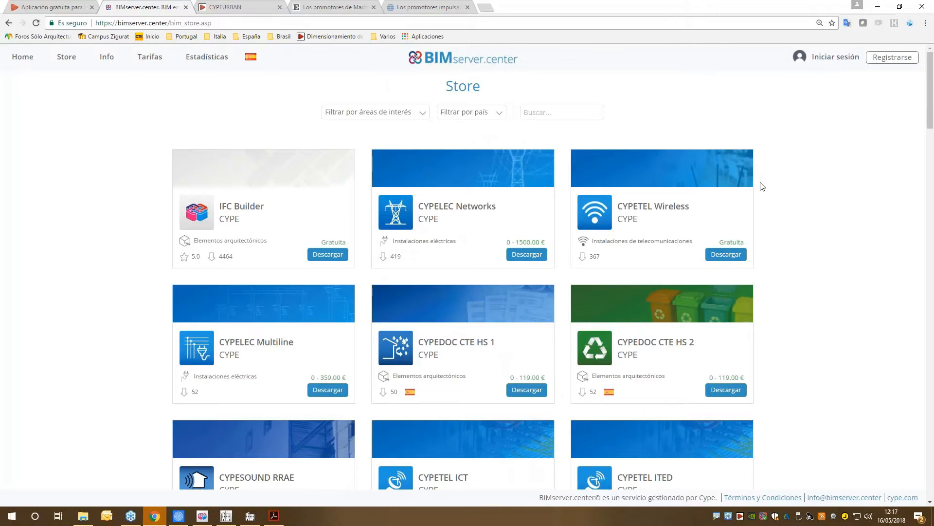
Step: Review the IFC Builder product page in the Store and return to the application list
mouse_move(264, 212)
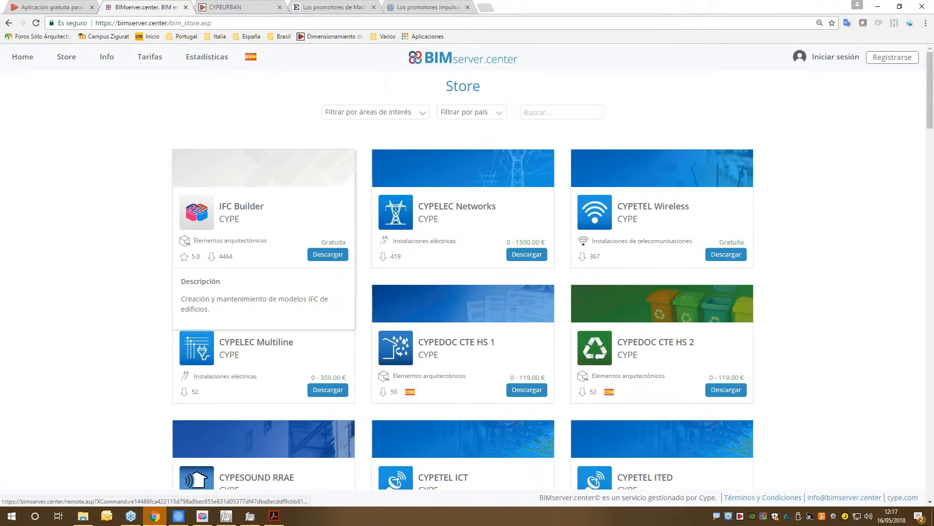
click(297, 184)
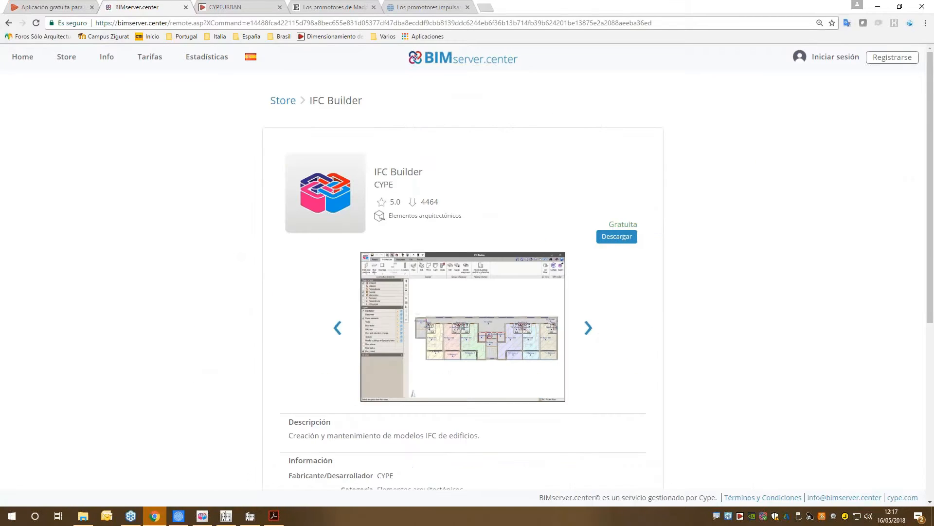
scroll(623, 199, down, 1)
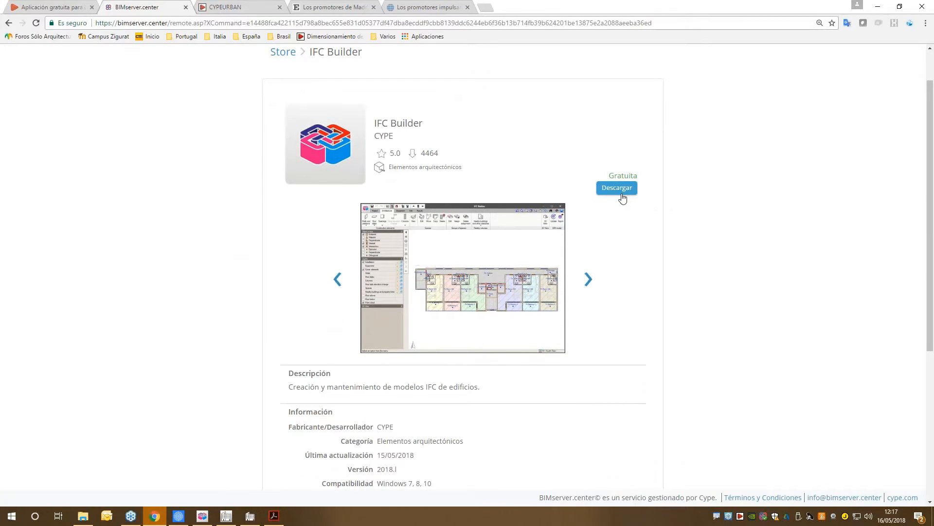
scroll(623, 198, up, 1)
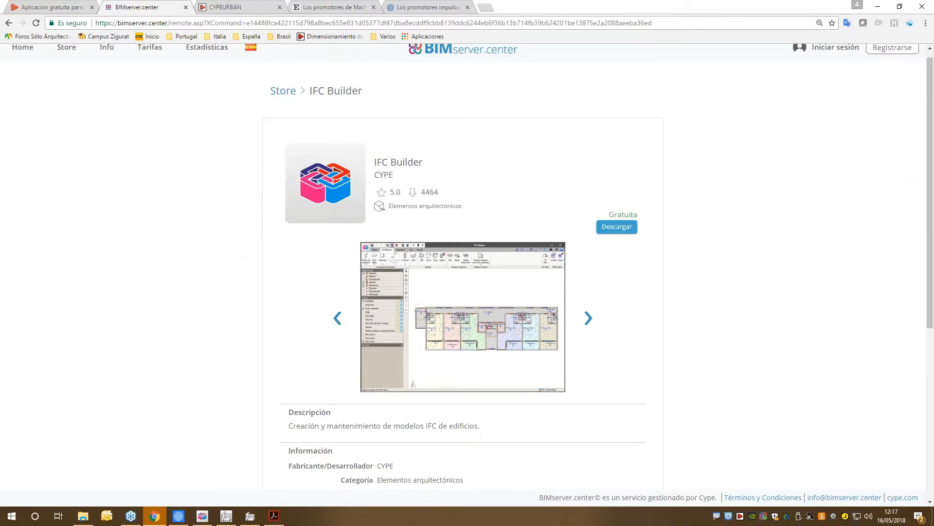
click(9, 23)
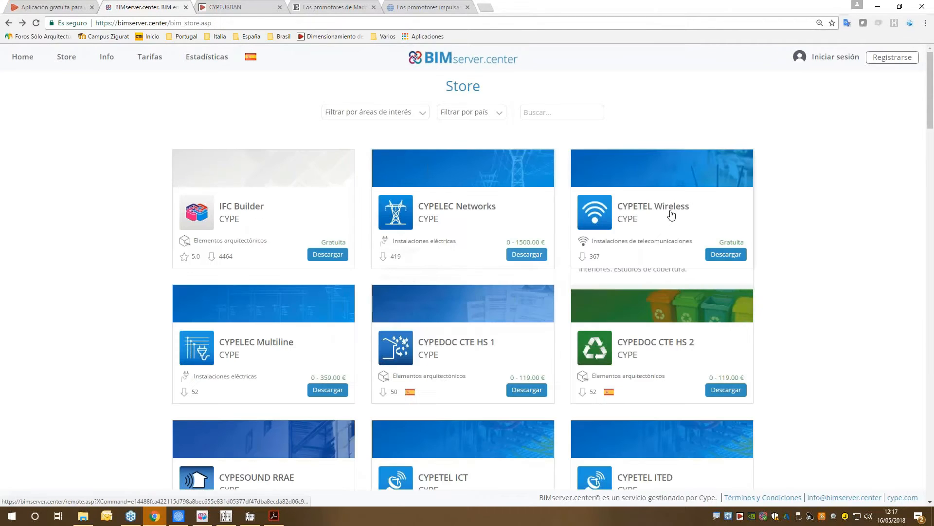
Step: Find "cypeurba" on the Store page and open the CYPEURBAN product page
key(ctrl+f)
text(cype)
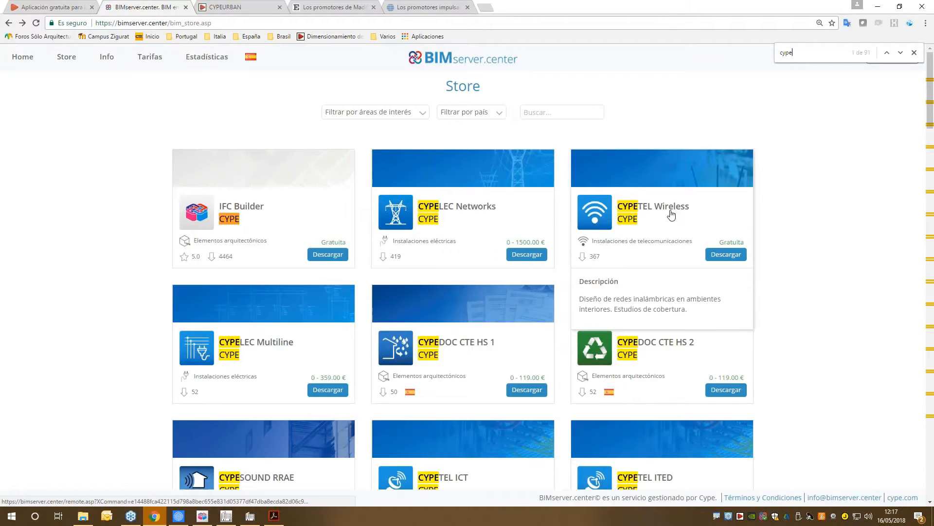
text(urba)
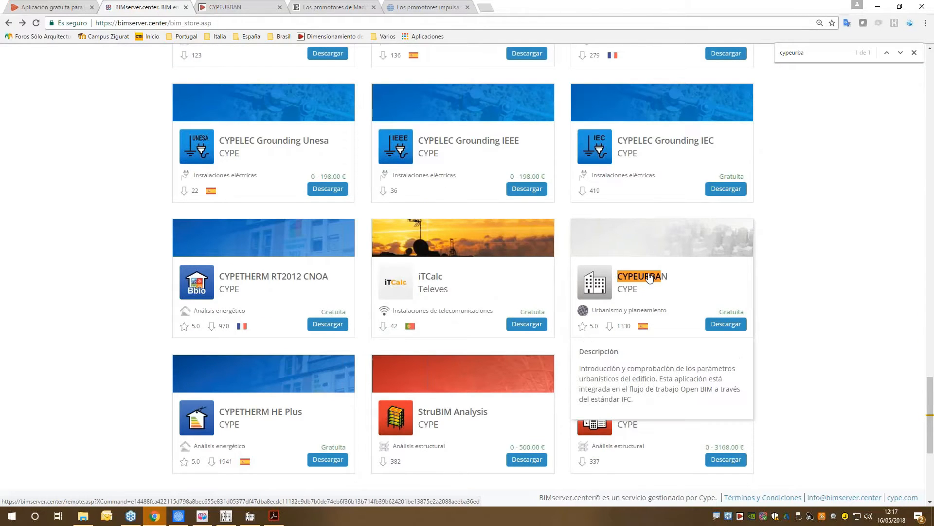
click(649, 277)
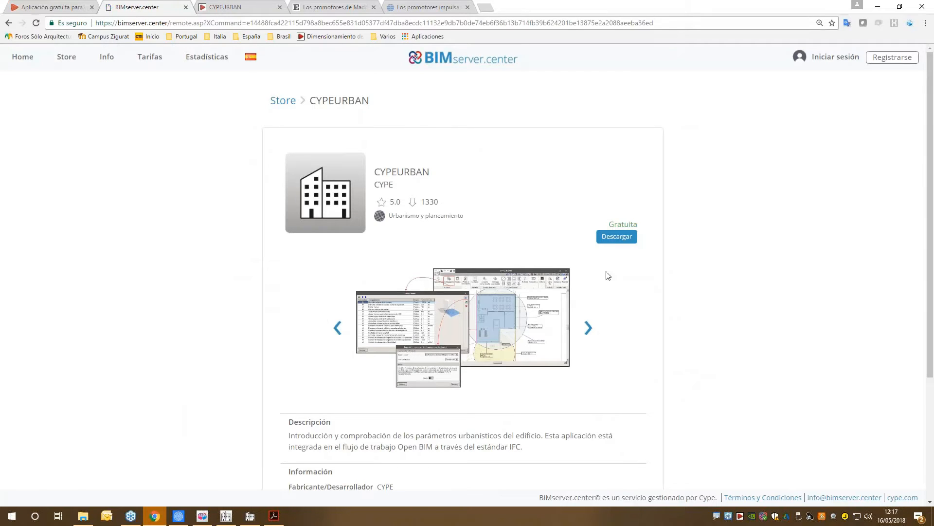
Step: View the enlarged sample images of CYPEURBAN and return to the Store's application list
scroll(608, 276, down, 1)
click(447, 286)
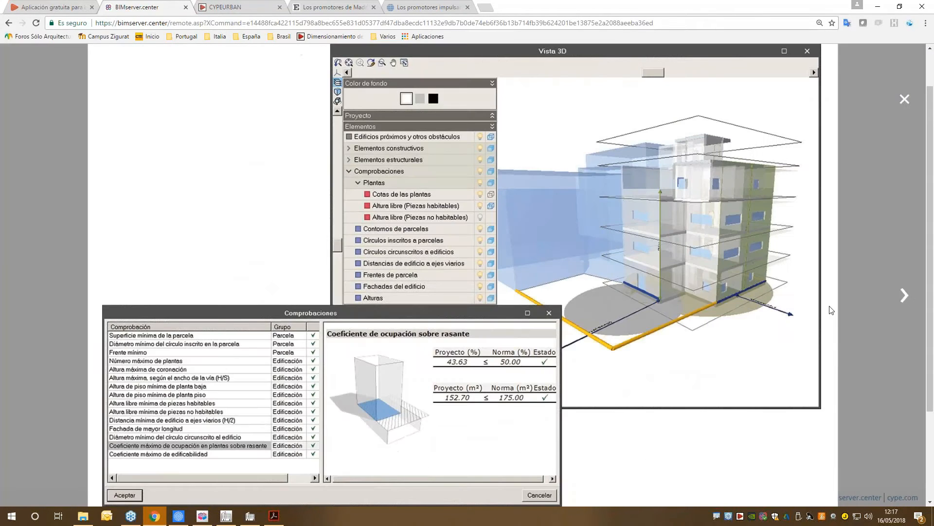
click(898, 301)
click(898, 303)
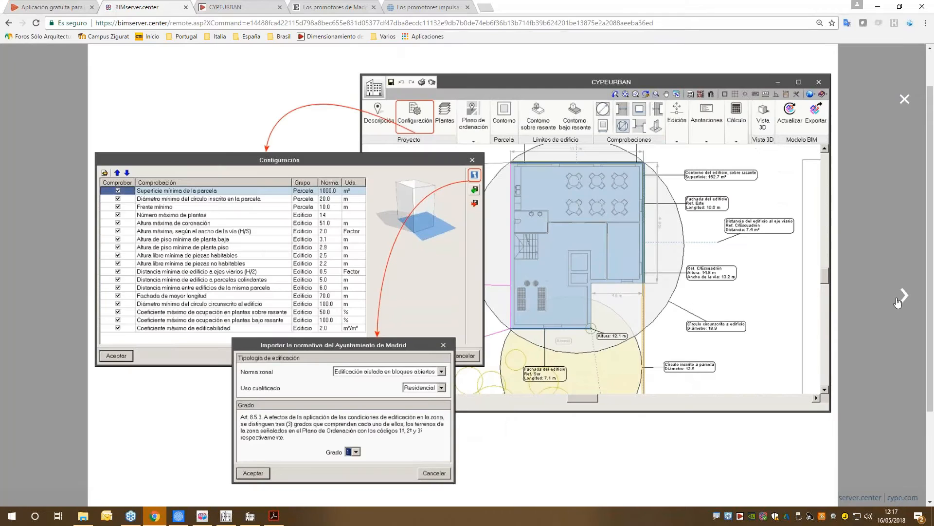
key(Escape)
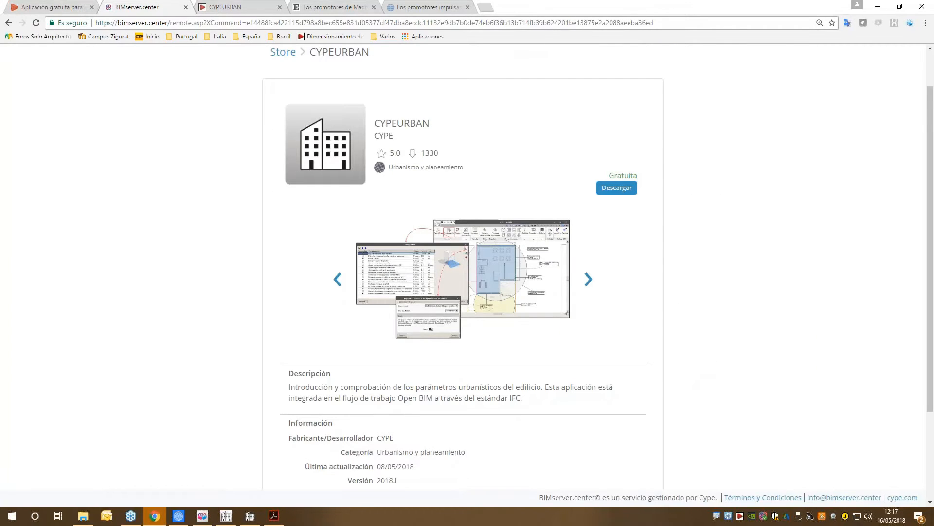
click(10, 23)
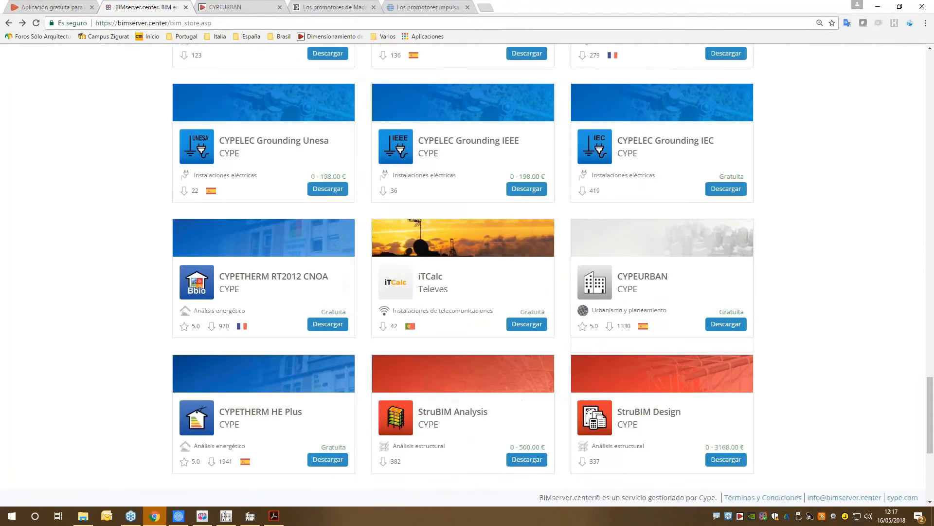
Step: Browse the Store's application catalogue from the CYPEURBAN entry back to the beginning of the list
drag(932, 404, 930, 212)
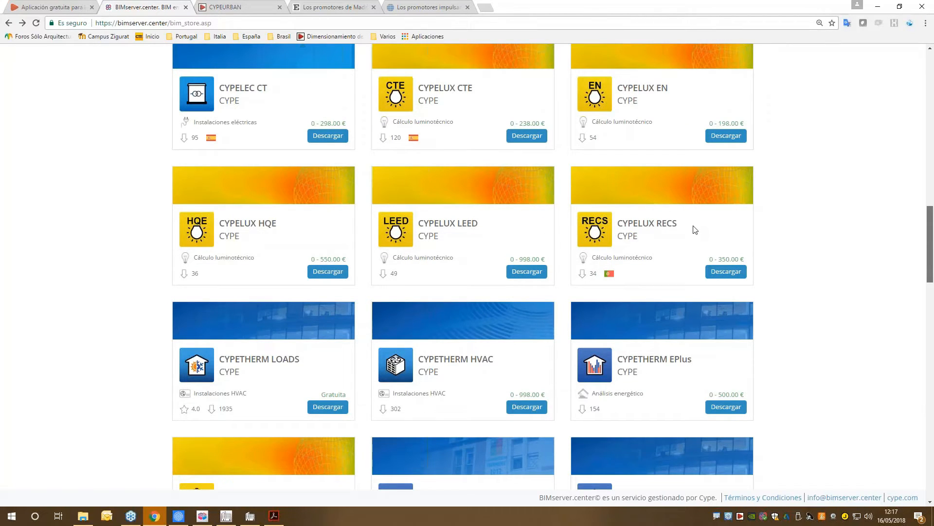
drag(931, 231, 930, 187)
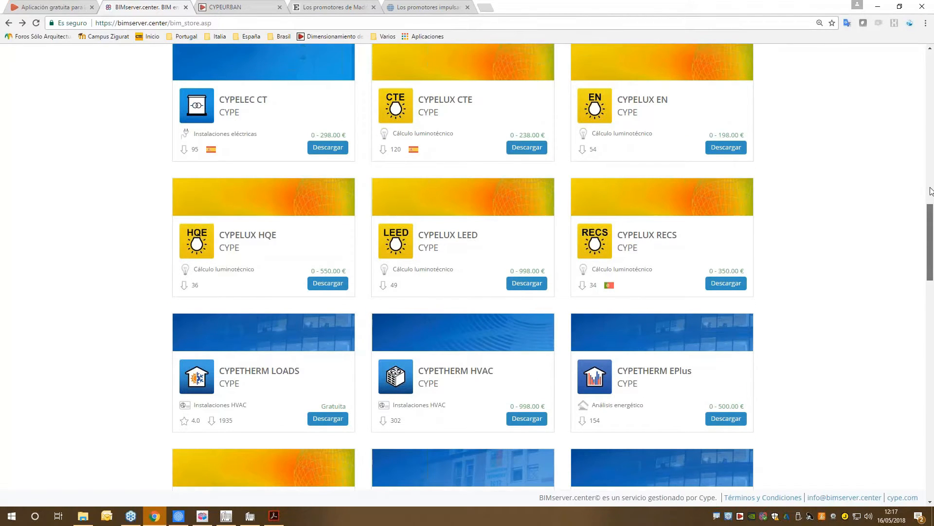
click(931, 191)
click(931, 187)
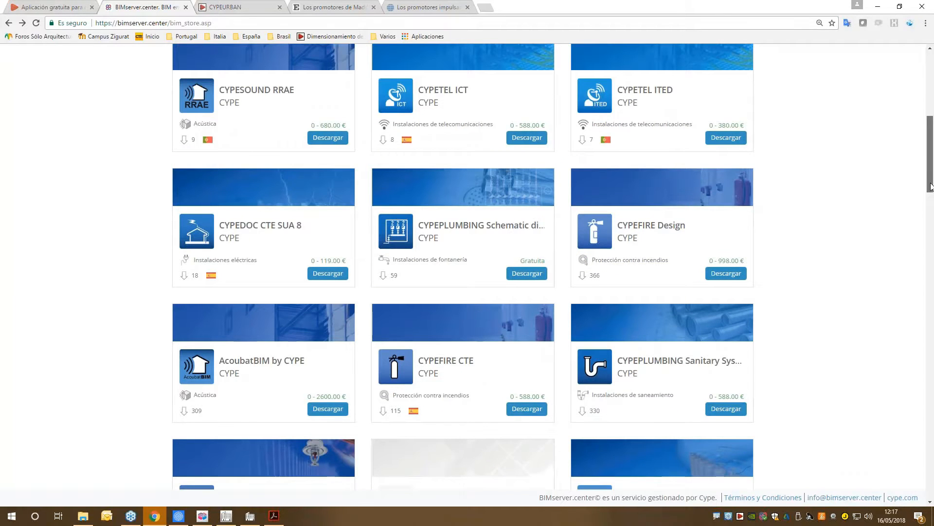
drag(931, 187, 931, 152)
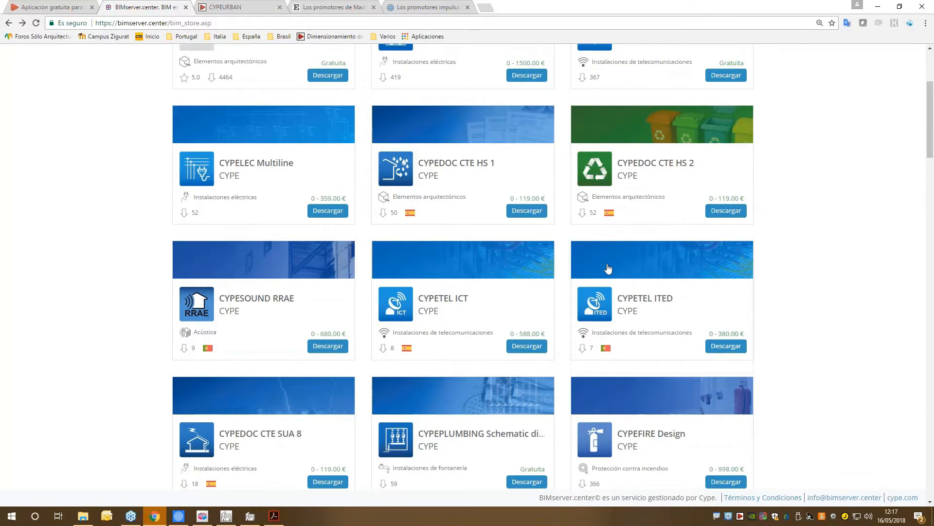
scroll(608, 268, up, 4)
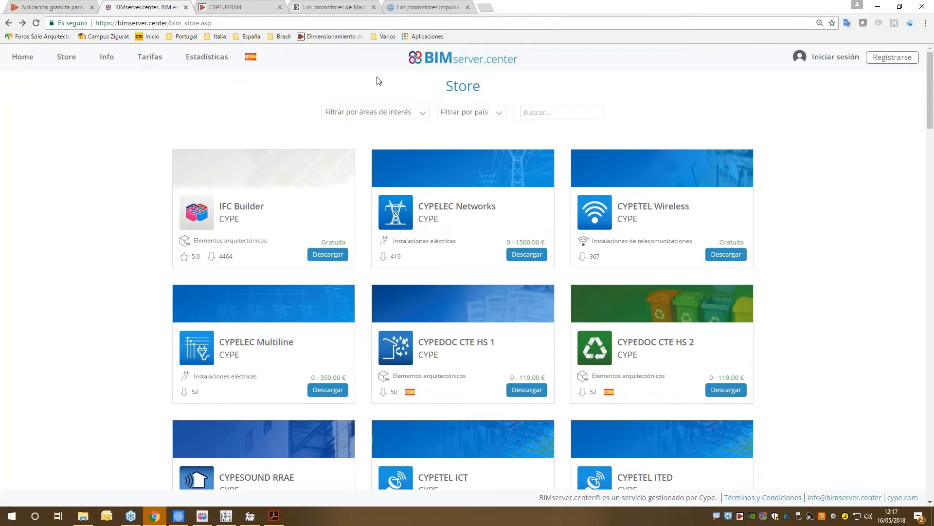
Step: Sign in to BIMserver.center with the account e-mail and account password
click(797, 67)
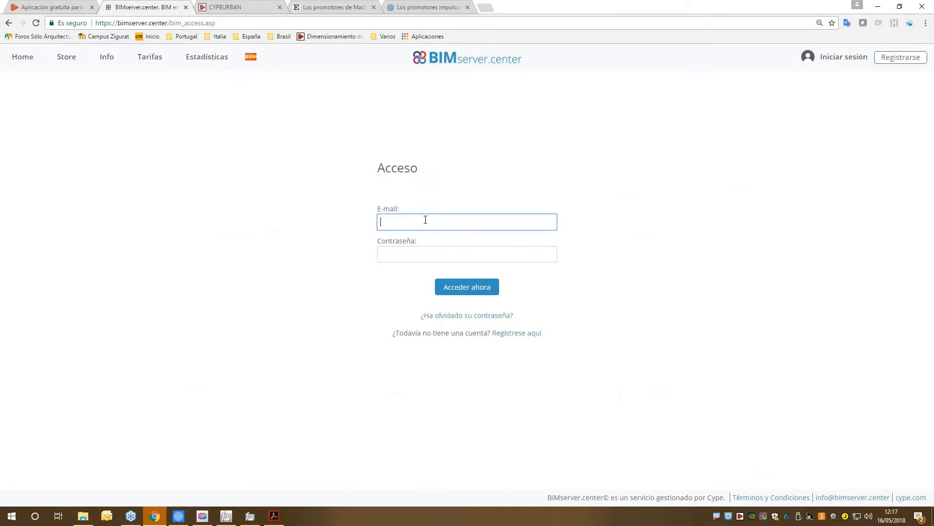
text(ane)
key(Down)
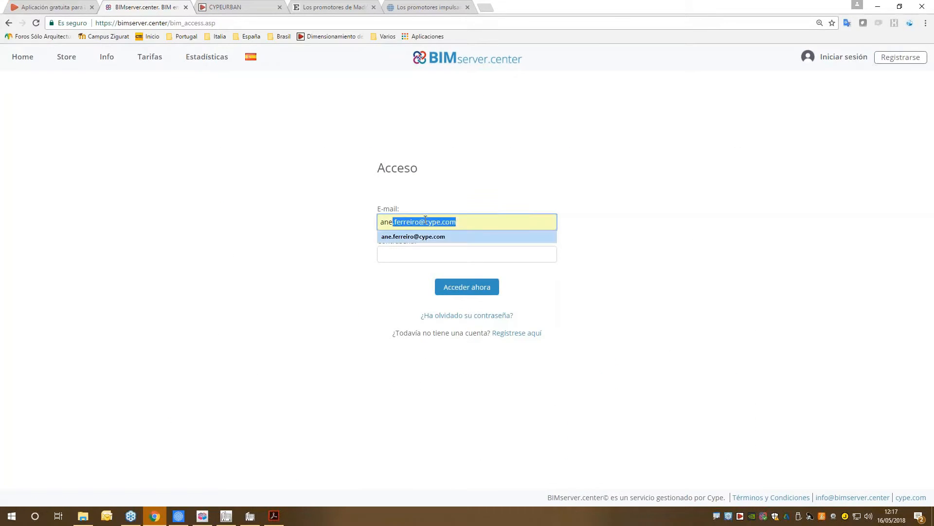
key(Return)
key(Tab)
text(••••)
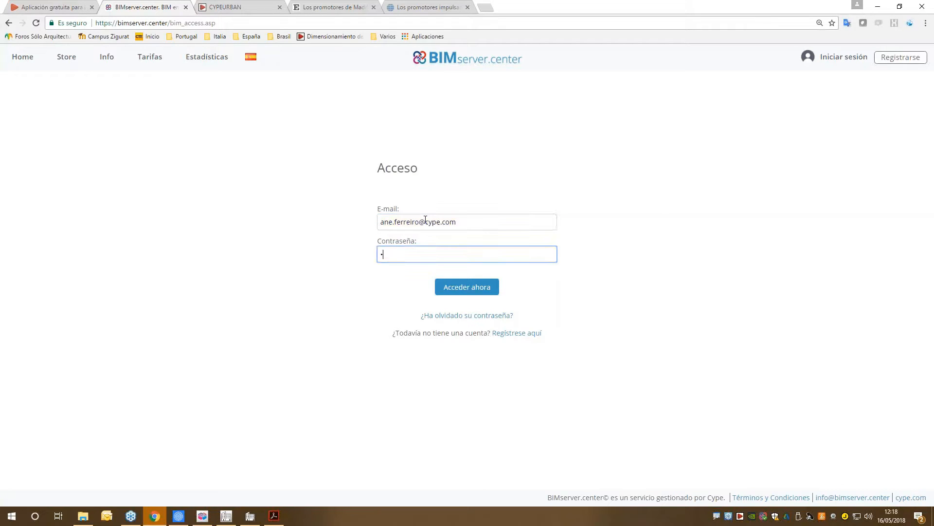
text(•••••••)
key(Return)
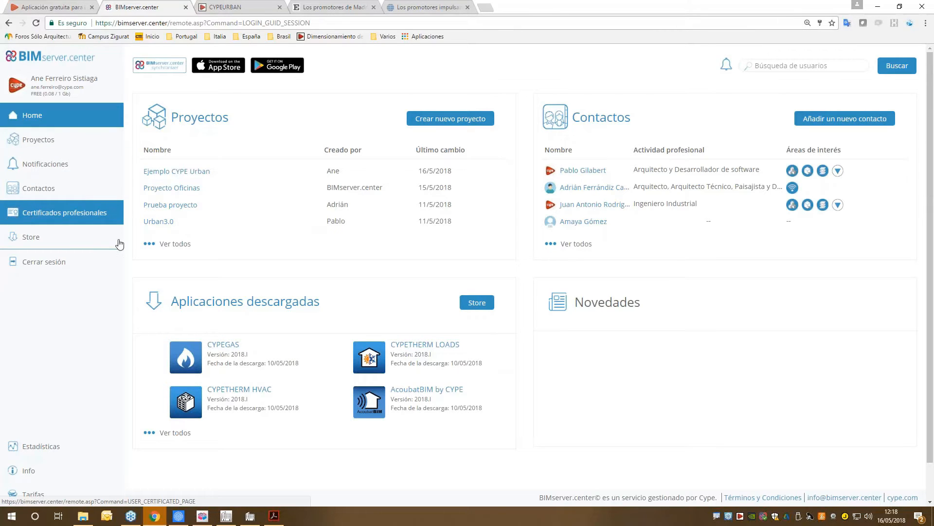
Step: Open Offices Project from the project list, review its full work team, and return to the project overview
click(158, 173)
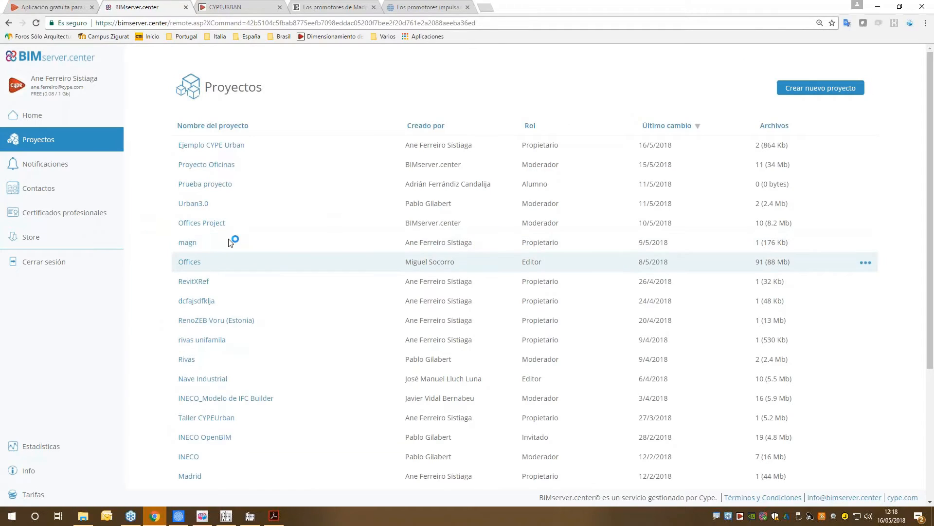
click(202, 223)
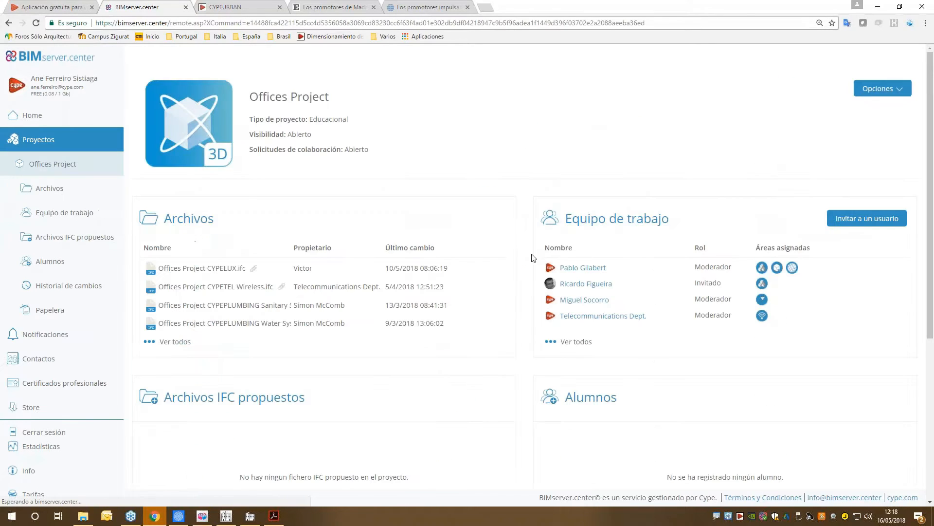
click(632, 223)
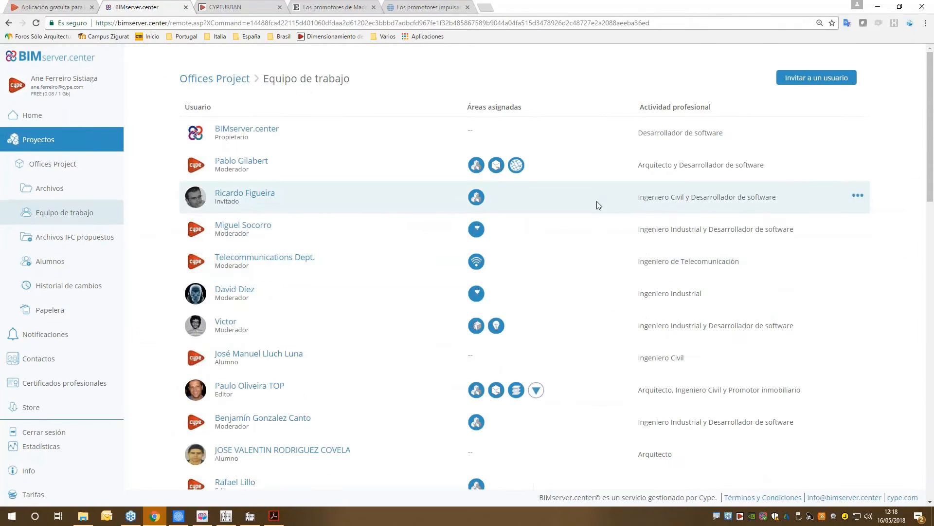
scroll(294, 227, down, 1)
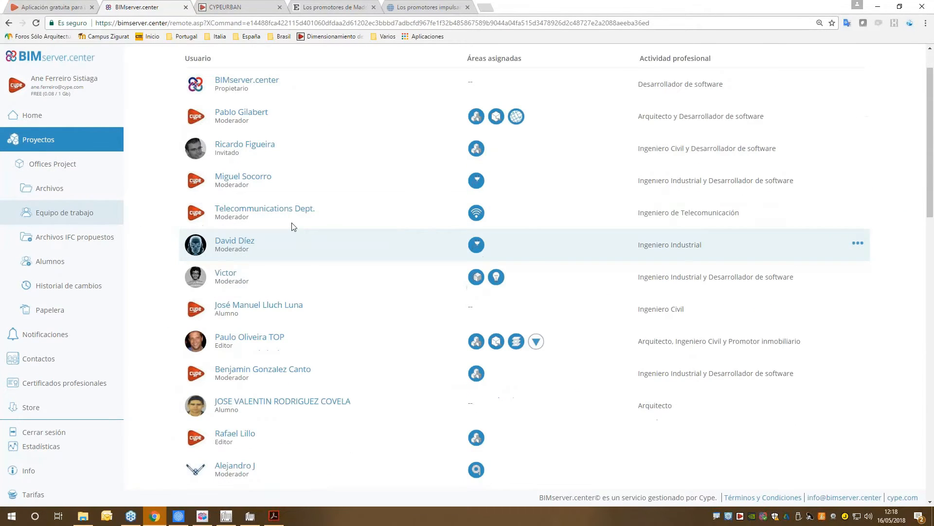
scroll(293, 227, down, 3)
scroll(341, 198, down, 1)
scroll(341, 197, up, 5)
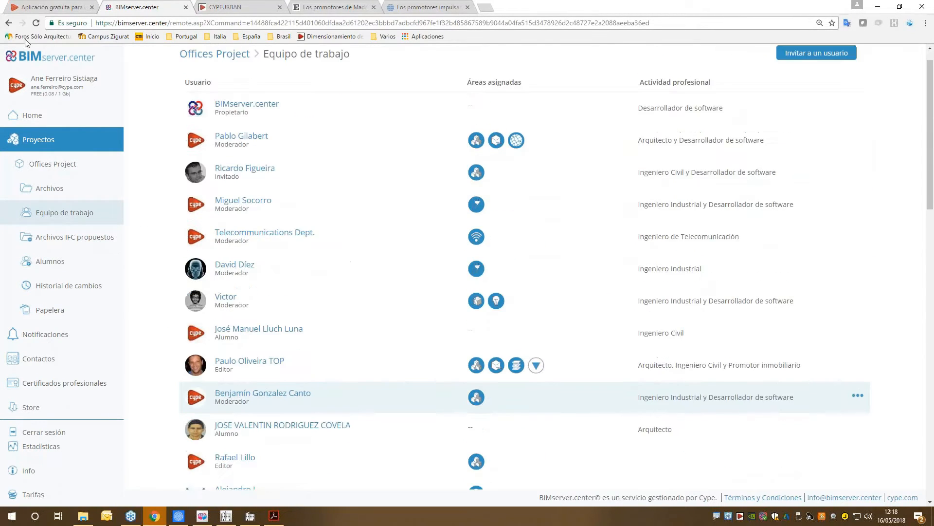
click(8, 23)
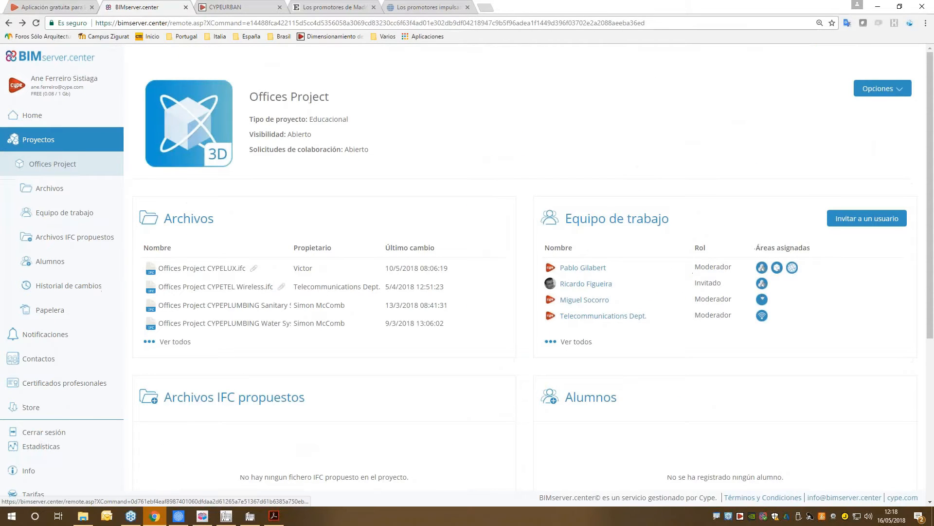
Step: Examine the files of Offices Project, including the documents attached to Offices Project CYPELUX.ifc, and return to the project overview
click(221, 305)
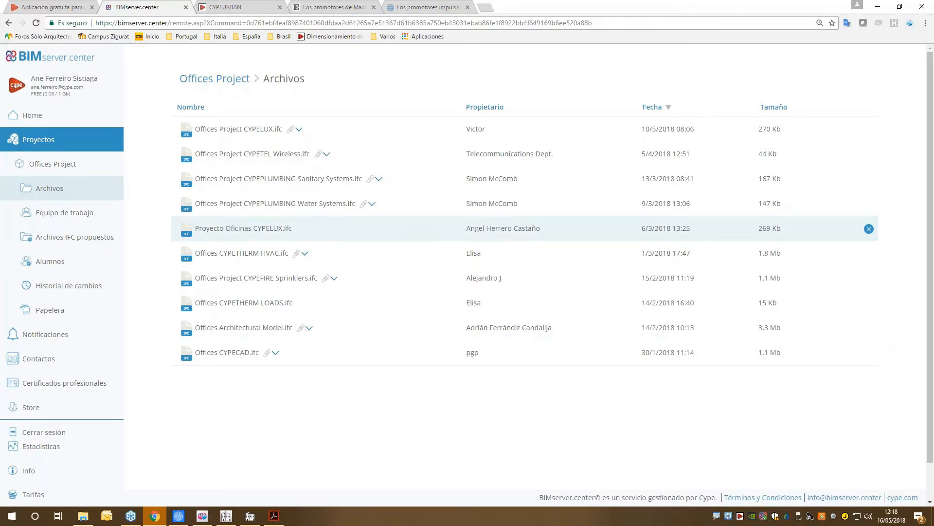
click(299, 129)
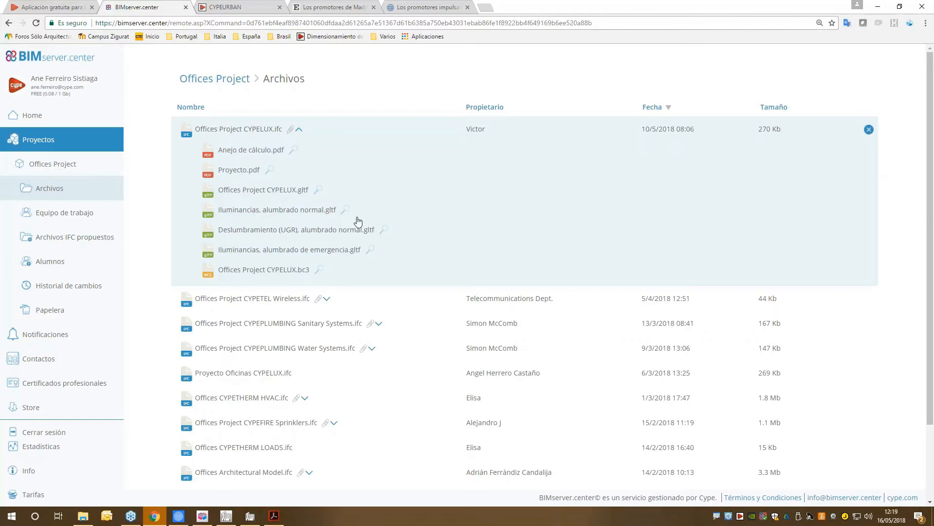
click(242, 173)
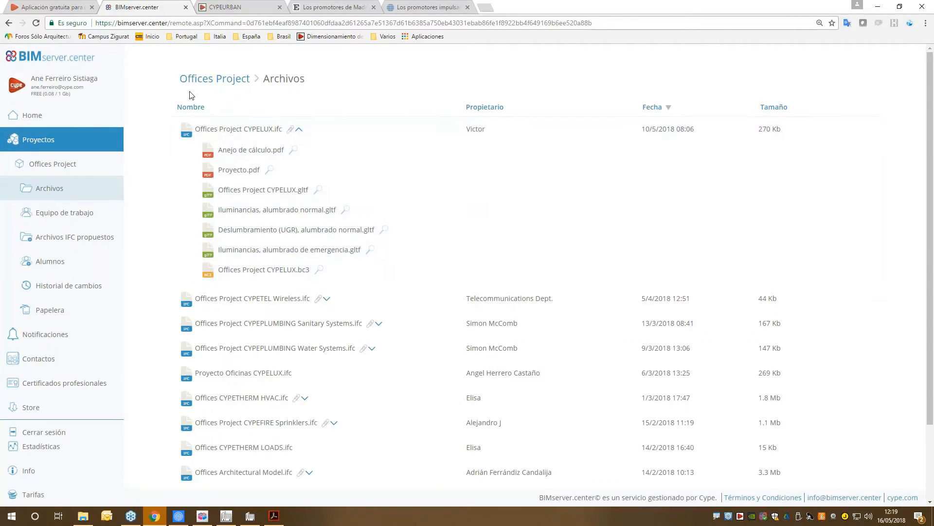
click(210, 80)
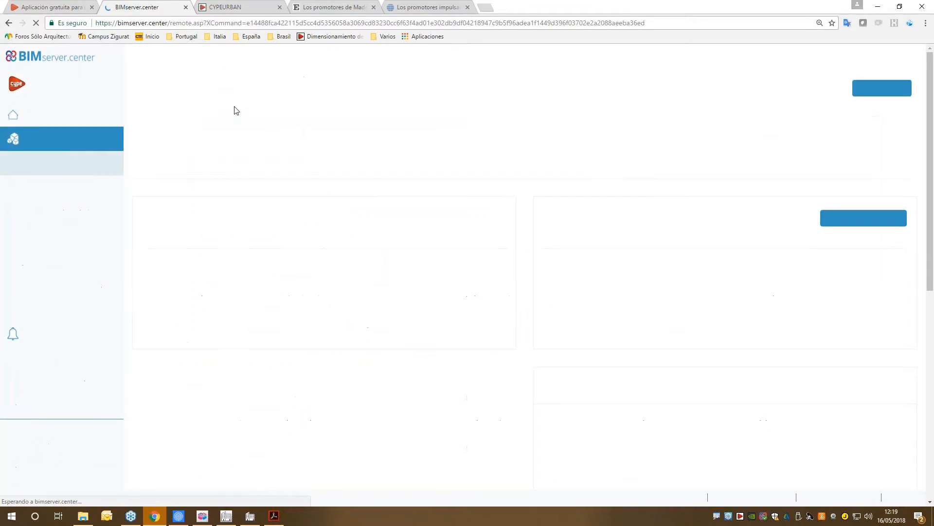
Step: Open the 3D view of Offices Project and make the Offices Architectural Model transparent
click(216, 144)
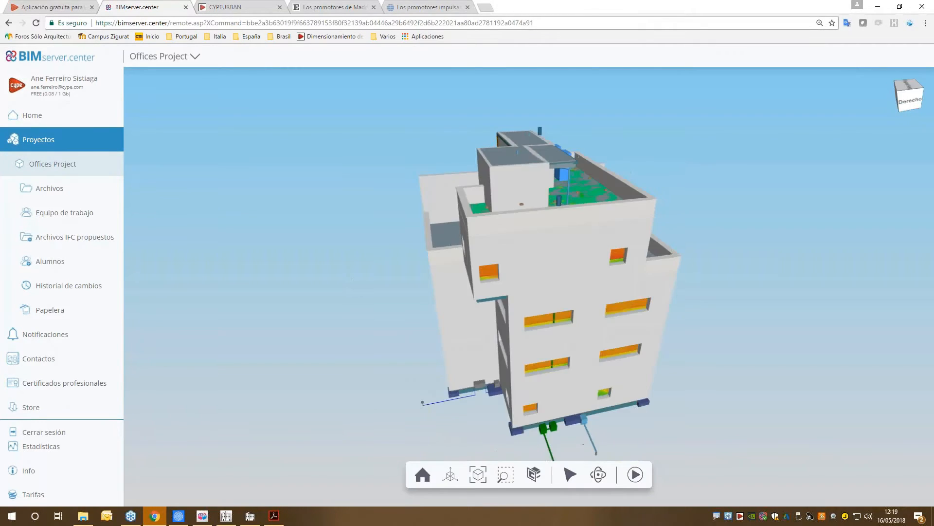
click(163, 56)
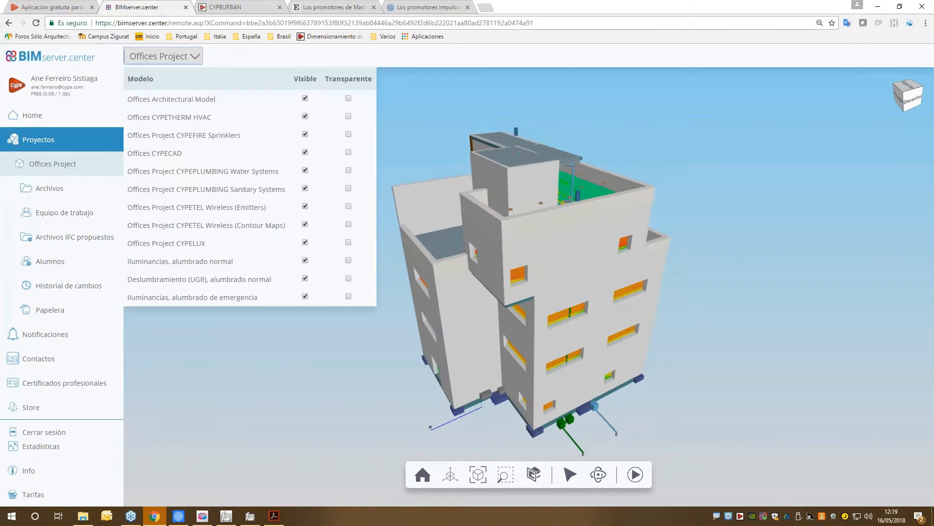
click(348, 98)
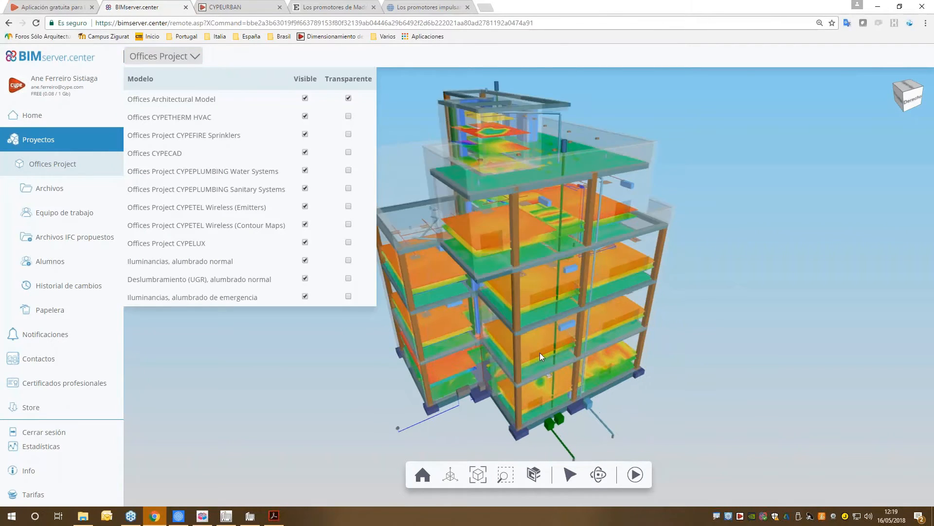
scroll(540, 352, up, 2)
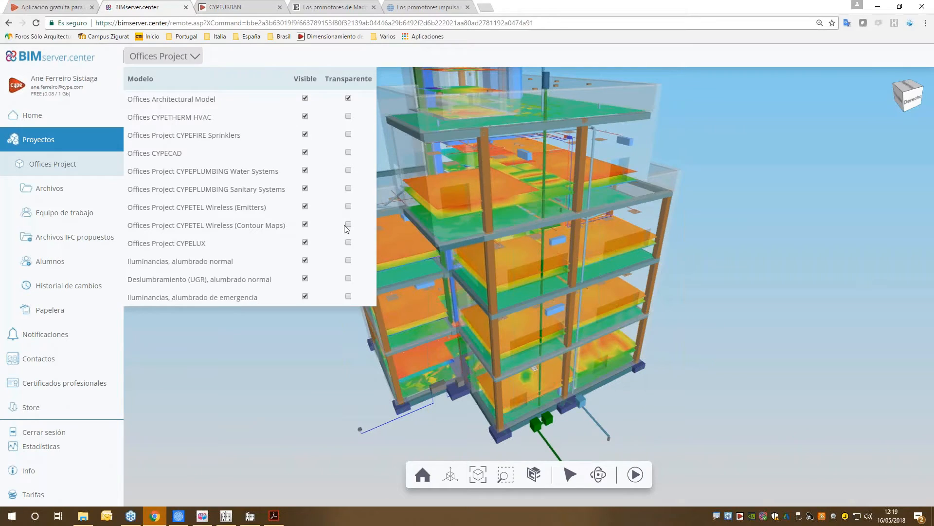
Step: Hide the CYPETEL Wireless emitters and contour maps and the CYPEPLUMBING water and sanitary systems in the 3D view
click(305, 224)
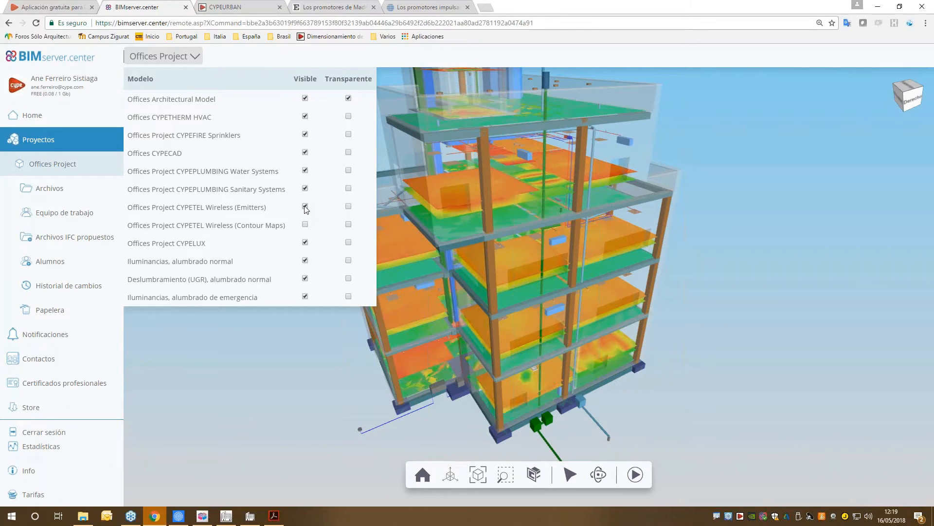
click(305, 188)
click(305, 170)
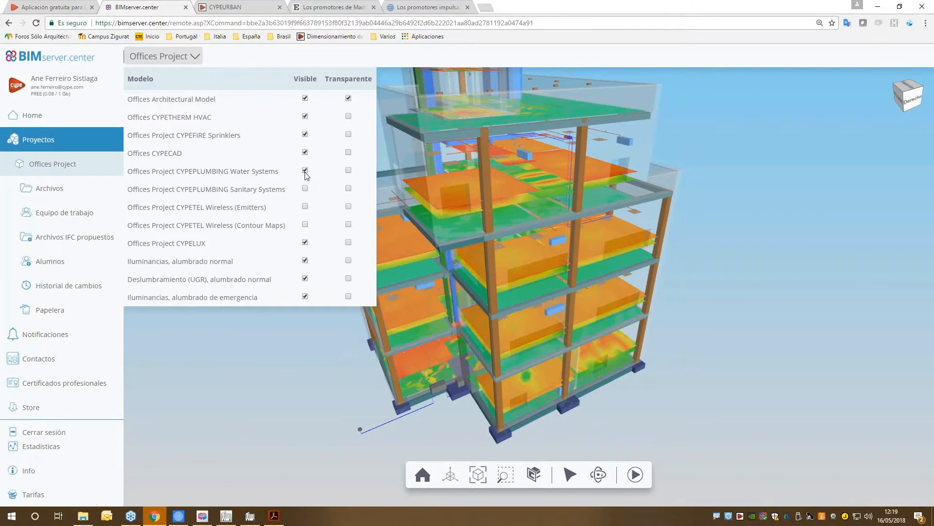
Step: Hide the CYPELUX model and its lighting result layers: normal illuminance, UGR glare and emergency illuminance
click(305, 279)
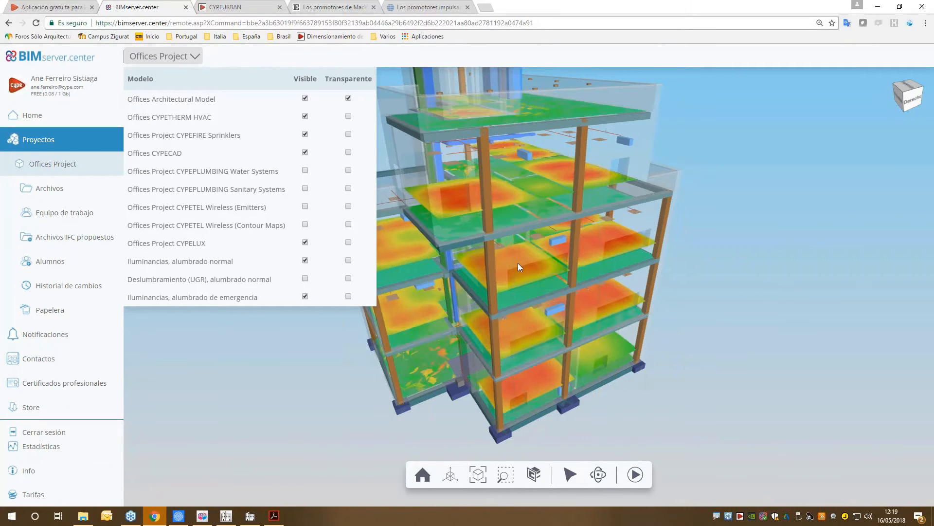
drag(518, 267, 313, 265)
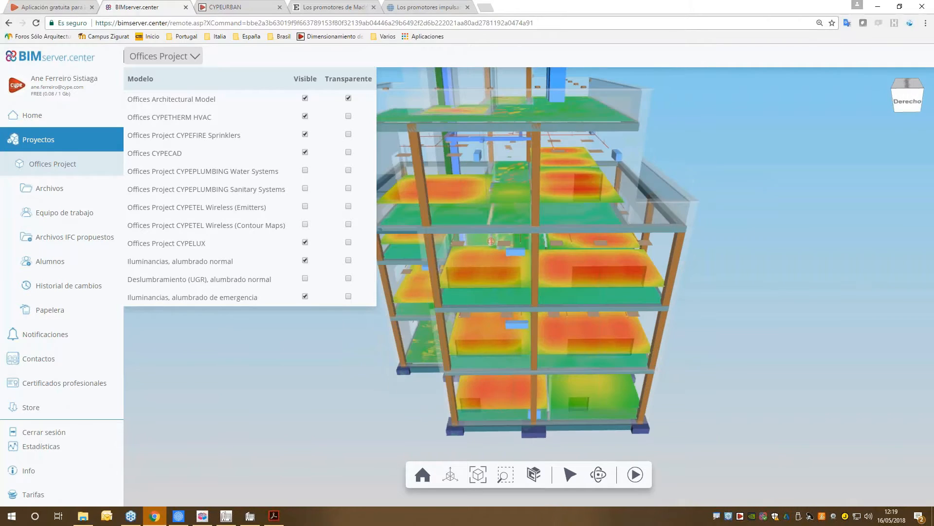
click(306, 261)
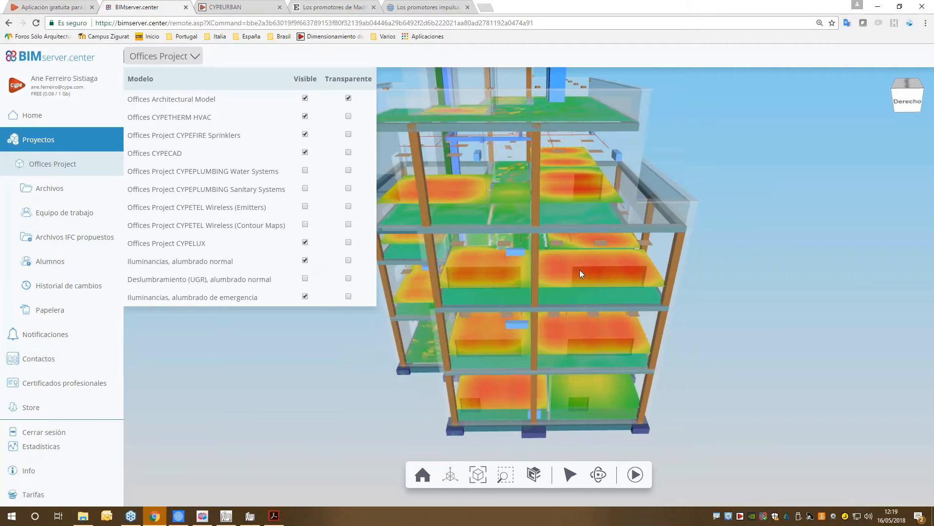
click(305, 243)
click(305, 296)
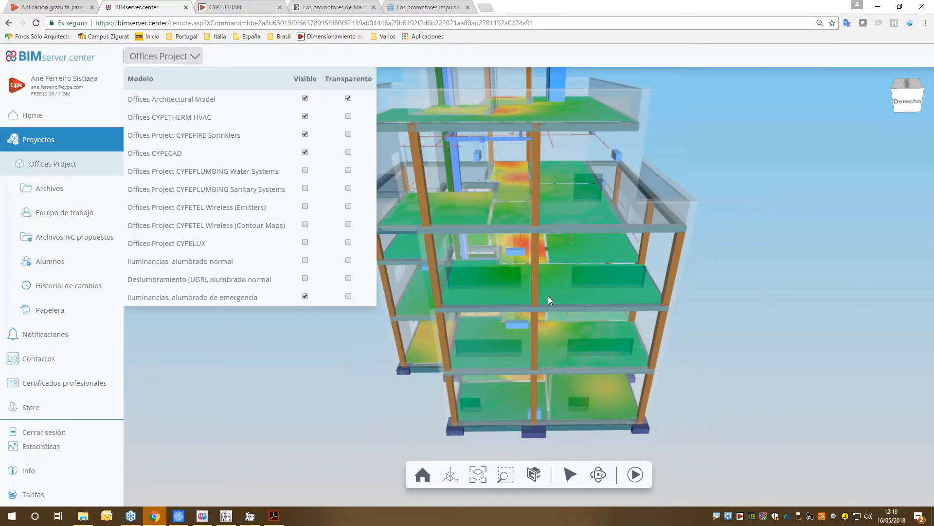
Step: Inspect the remaining structure, HVAC and sprinkler models from the front and close the model visibility list
scroll(556, 305, up, 5)
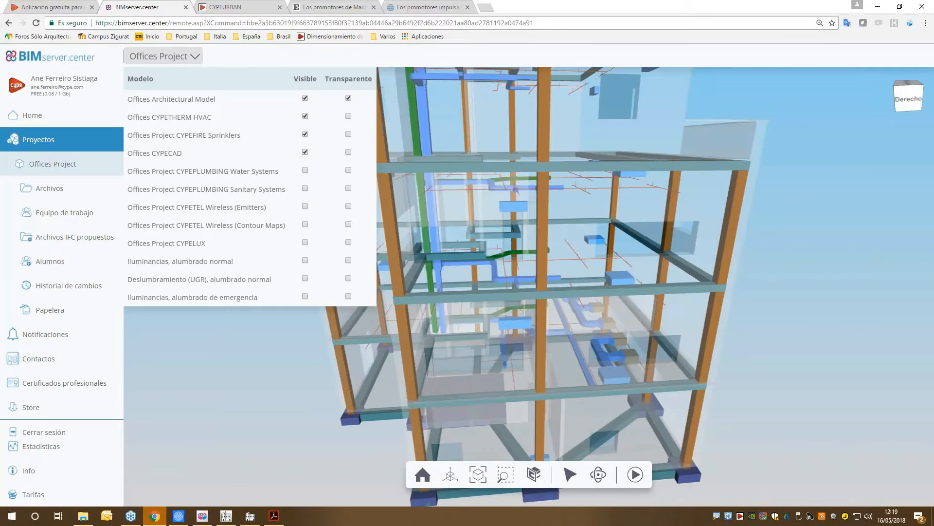
drag(611, 236, 821, 224)
scroll(589, 292, down, 5)
mouse_move(521, 237)
mouse_down()
mouse_move(565, 293)
mouse_move(534, 290)
mouse_up()
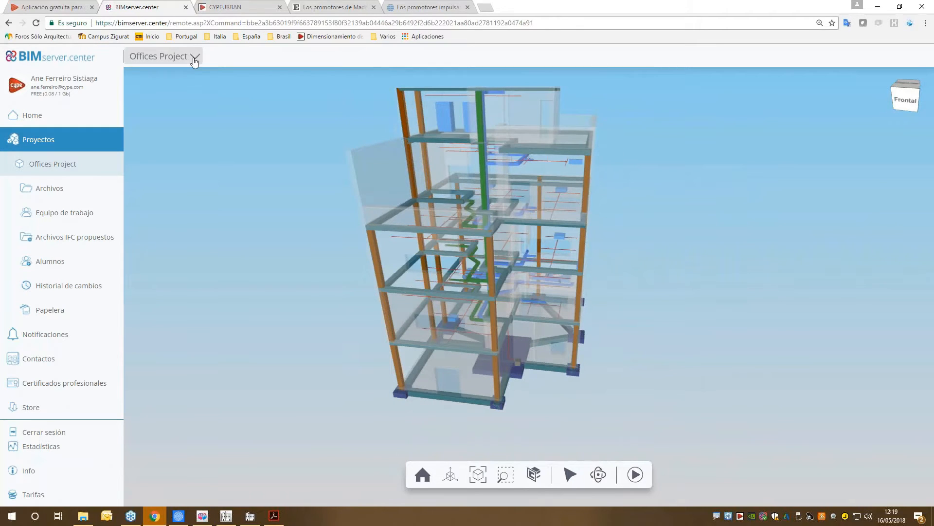
click(163, 56)
Step: Start a new project from the project list and name it CYPEURBAN
click(61, 140)
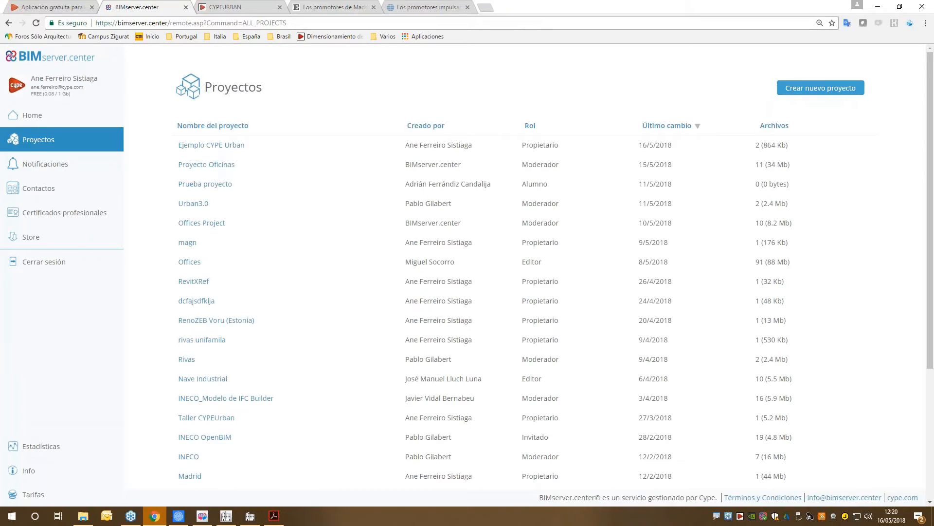
click(803, 92)
click(336, 154)
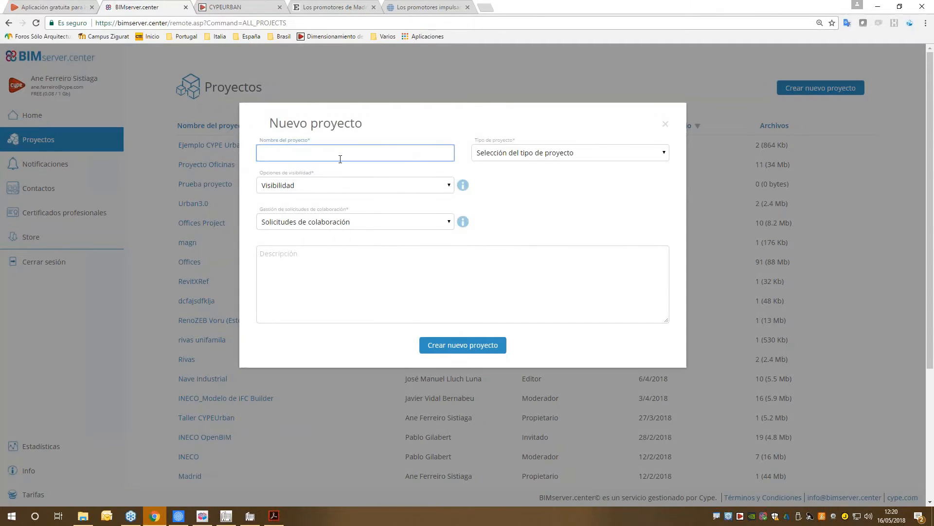
text(CYPEURBAN)
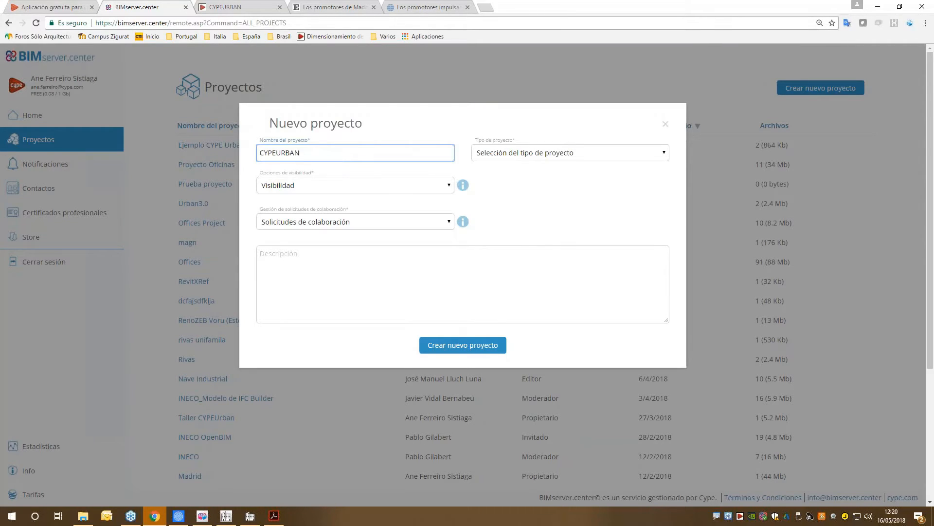
Step: Set both the new project's visibility and its collaboration request handling to Abierto
click(312, 186)
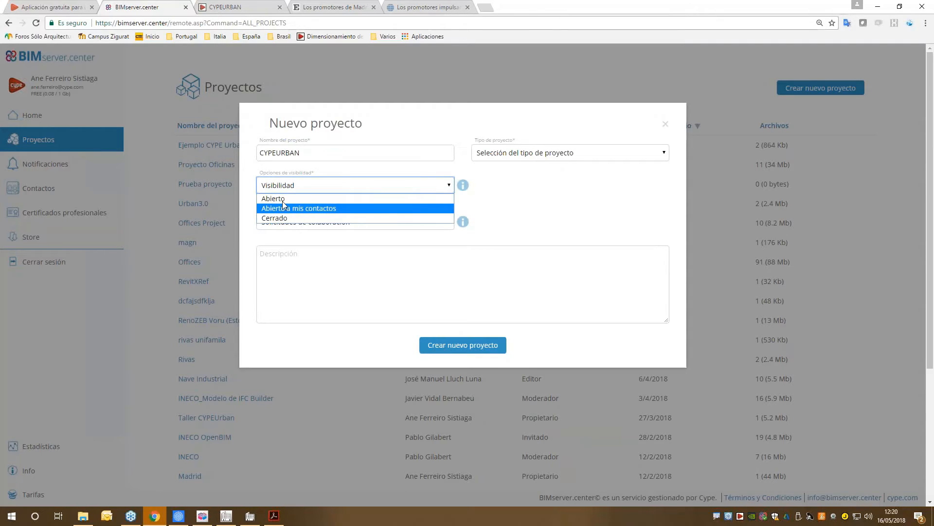
click(292, 199)
click(301, 223)
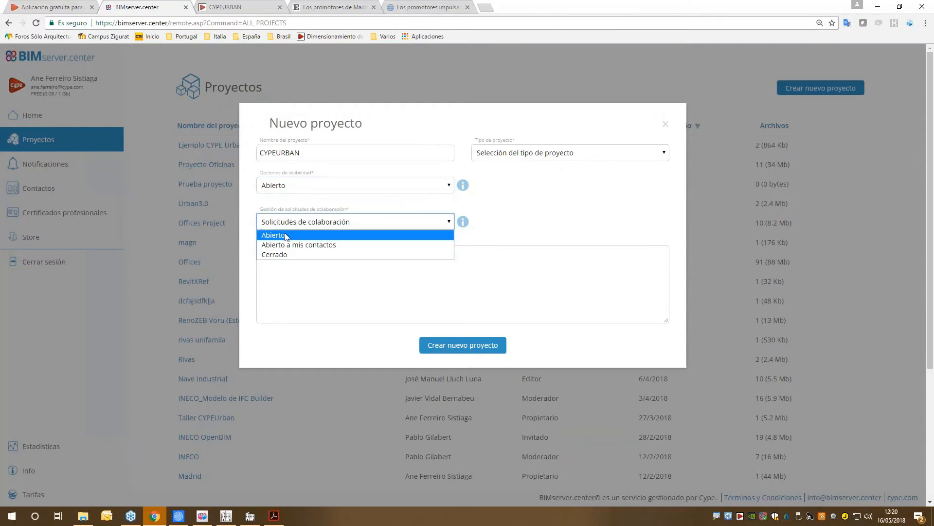
click(292, 235)
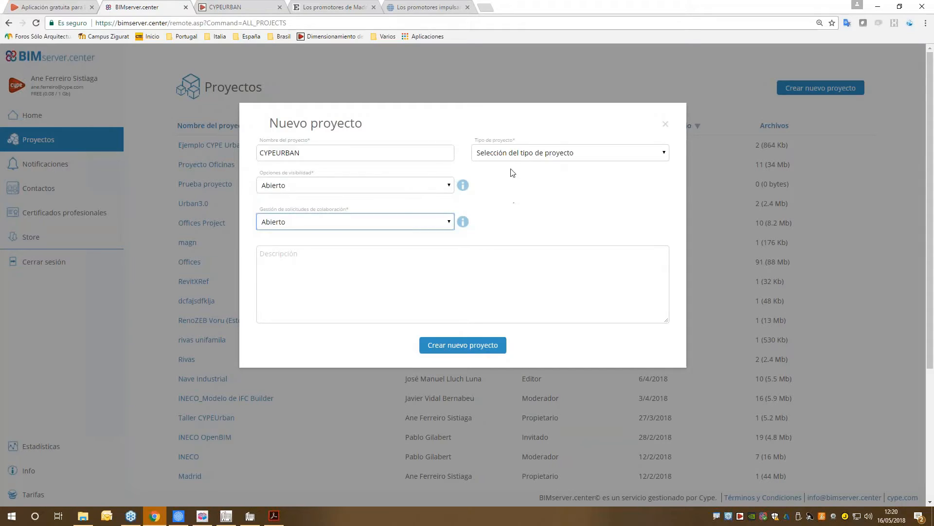
Step: Set the new project's type to Cursos y seminarios
click(526, 157)
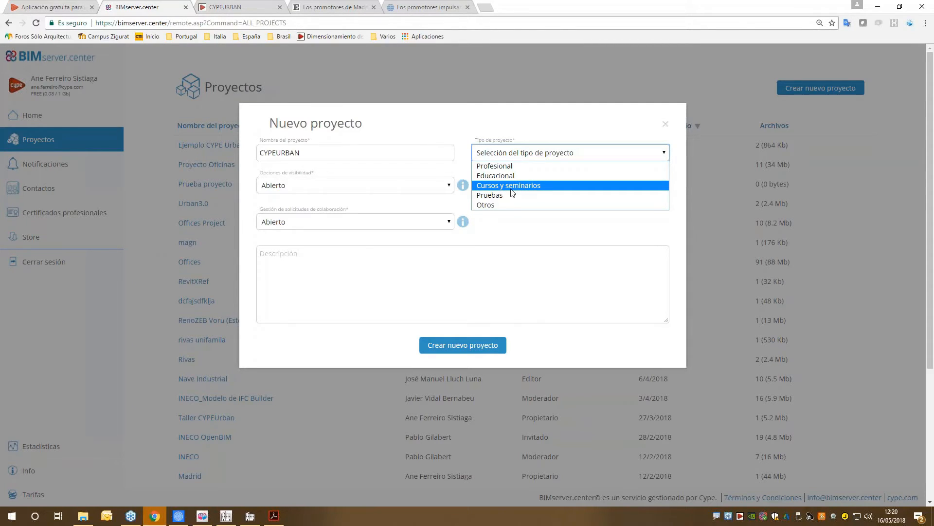
click(499, 195)
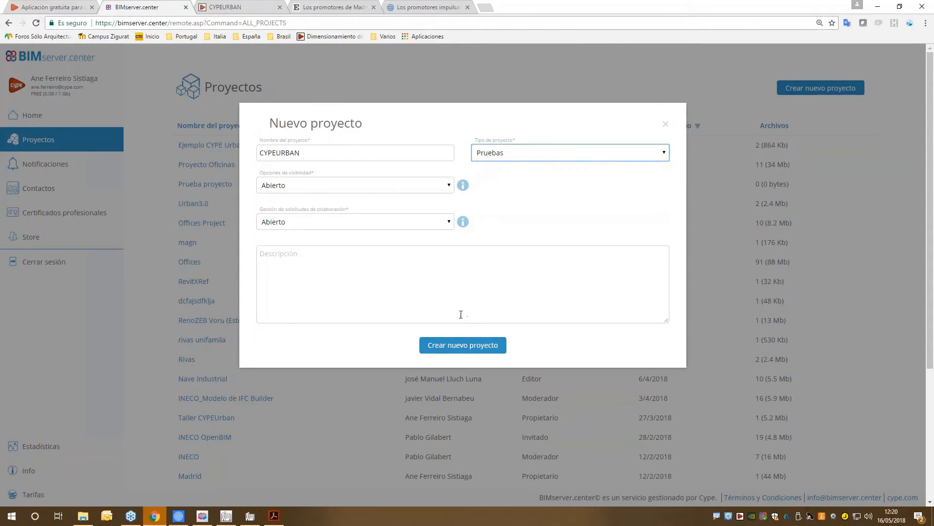
click(495, 153)
click(495, 181)
Step: Enter Curso as the project description and create the project
click(353, 279)
text(Curso)
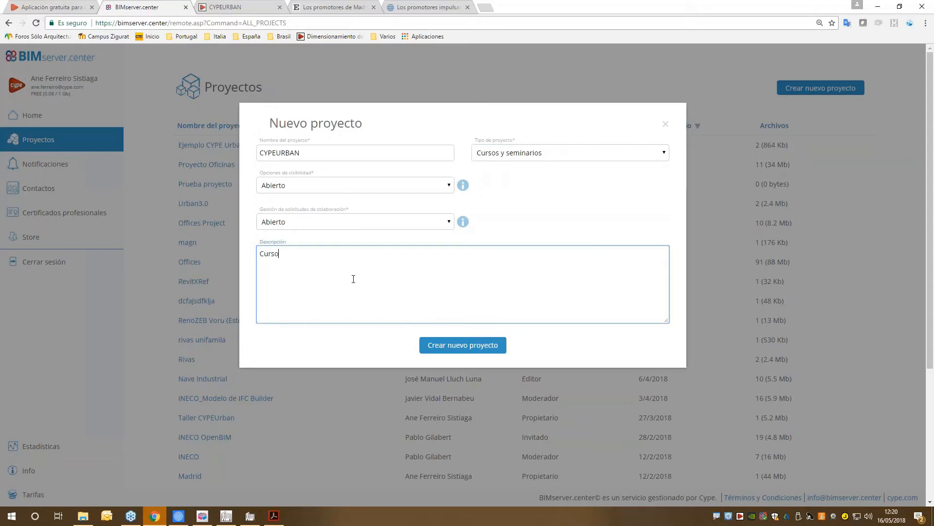
click(463, 345)
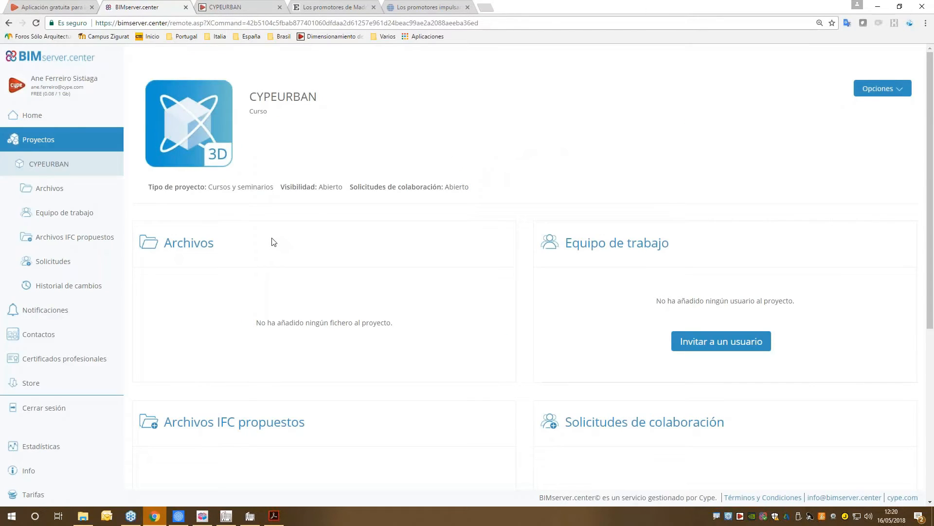
Step: Start inviting a contact to the CYPEURBAN work team and assign the Editor role
click(690, 341)
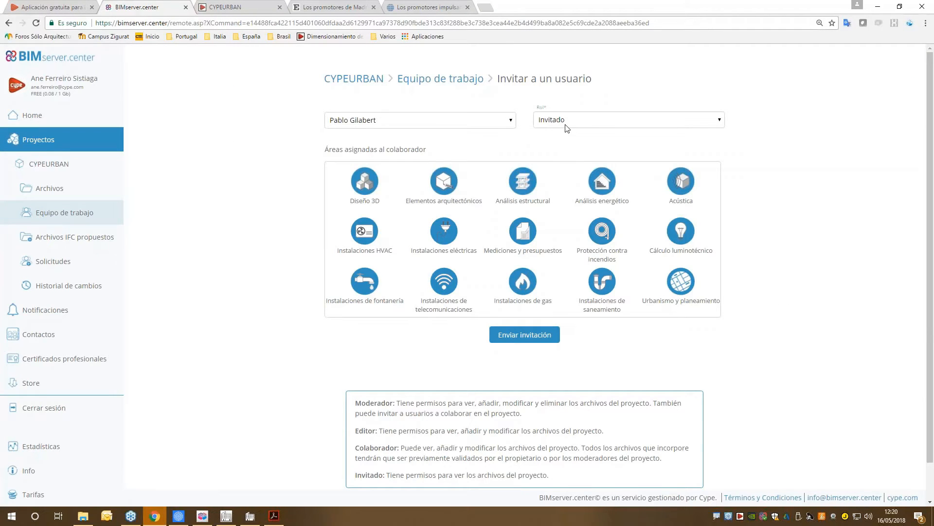
click(566, 126)
click(550, 142)
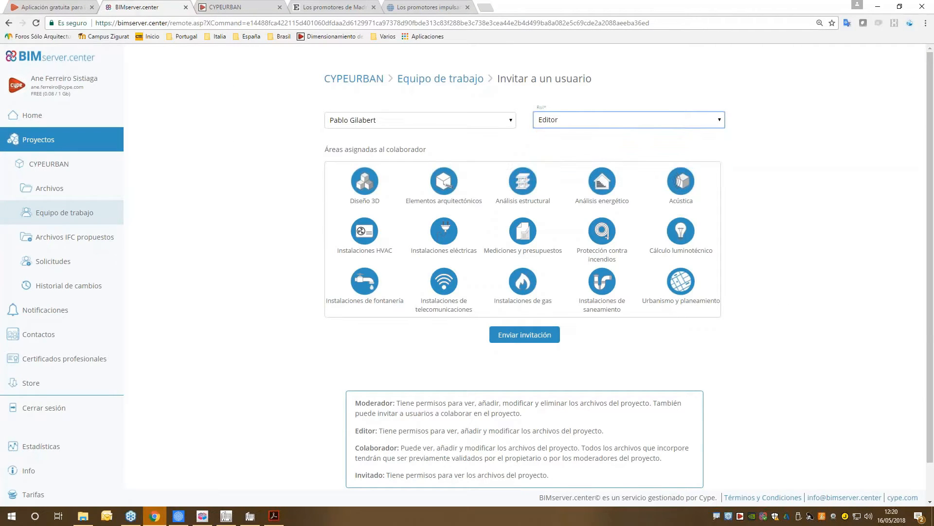
Step: Deselect every collaborator area except Urbanismo y planeamiento and send the invitation
click(365, 181)
click(365, 231)
click(444, 231)
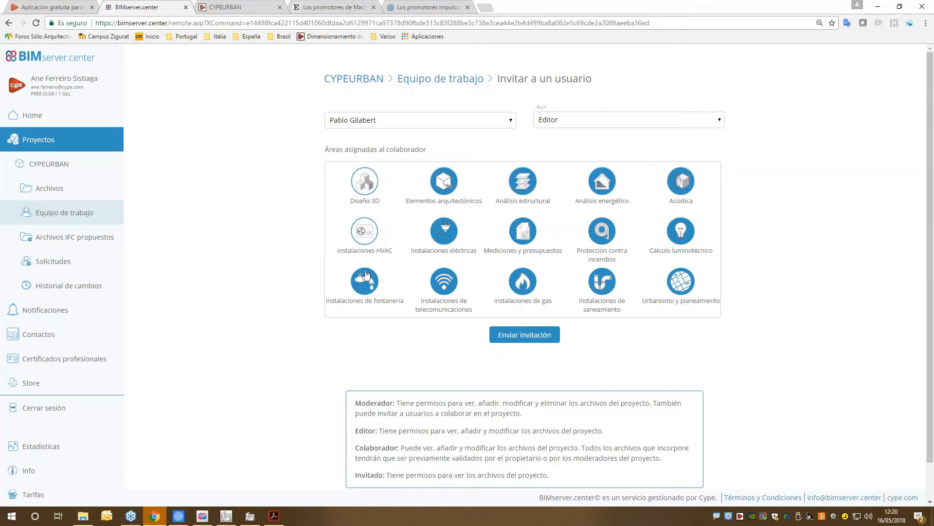
click(364, 281)
click(444, 189)
click(537, 194)
click(595, 199)
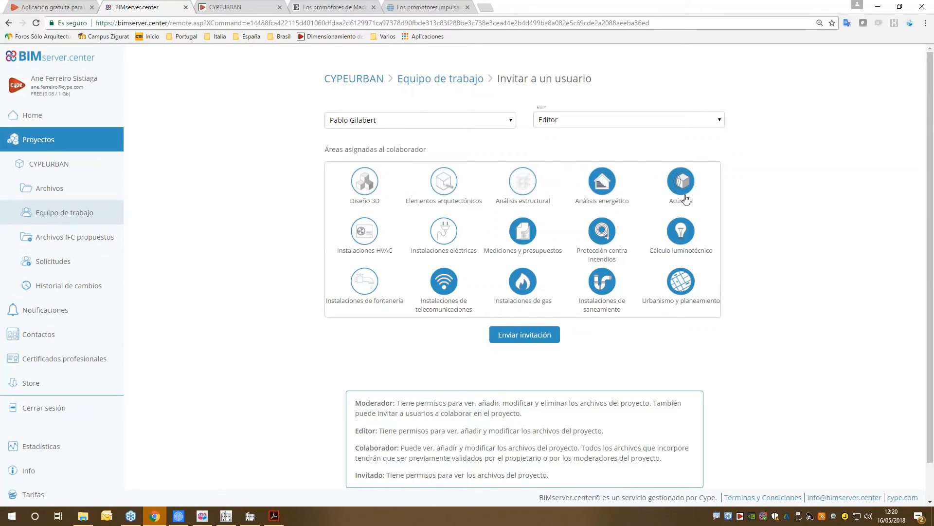
click(681, 181)
click(681, 231)
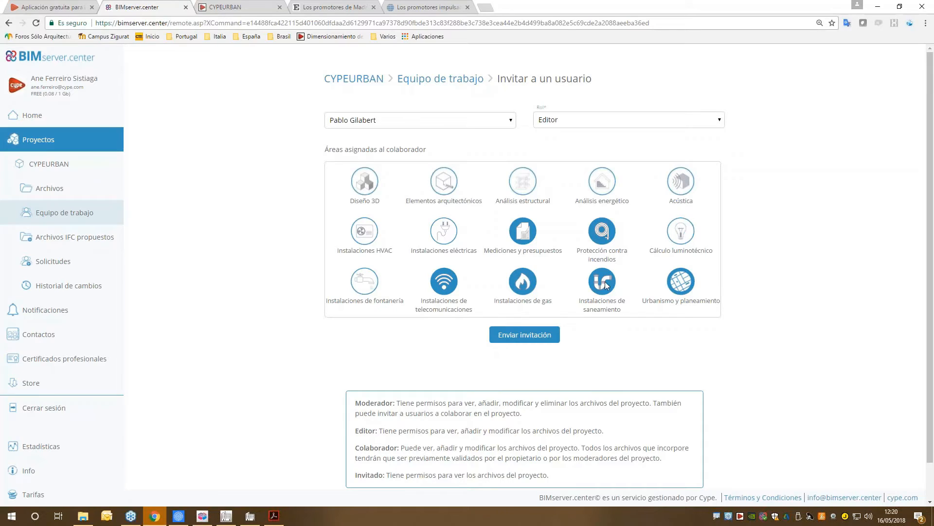
click(602, 281)
click(523, 231)
click(532, 288)
click(595, 245)
click(461, 267)
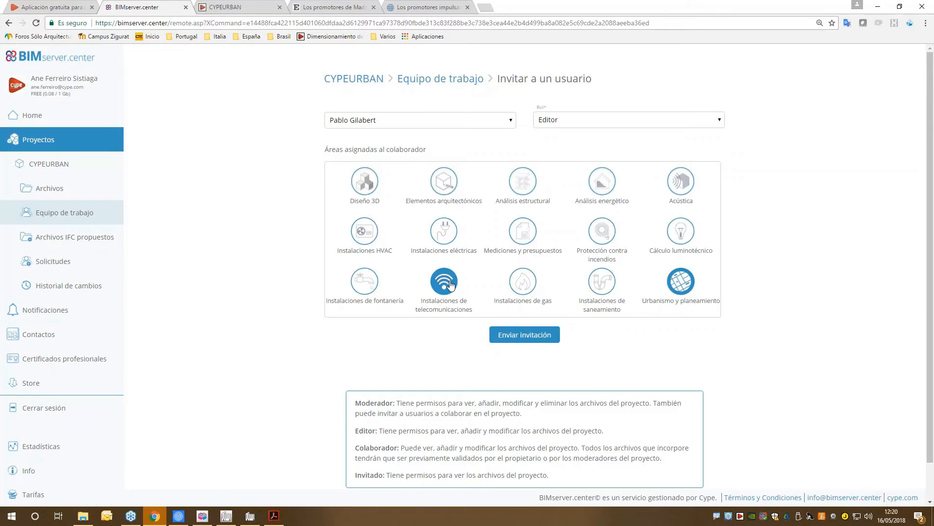
click(524, 335)
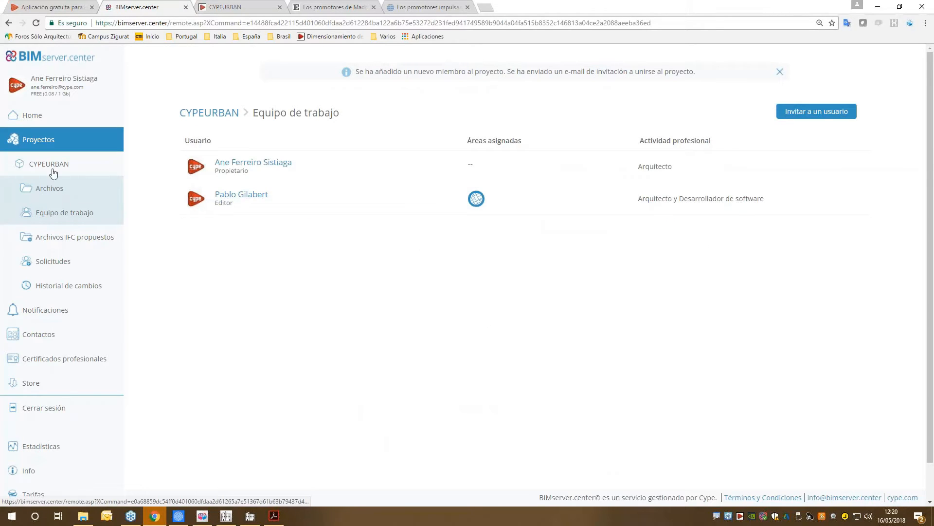
Step: Return to the CYPEURBAN project overview and review its files, work team, proposed IFC files and collaboration requests sections
click(29, 168)
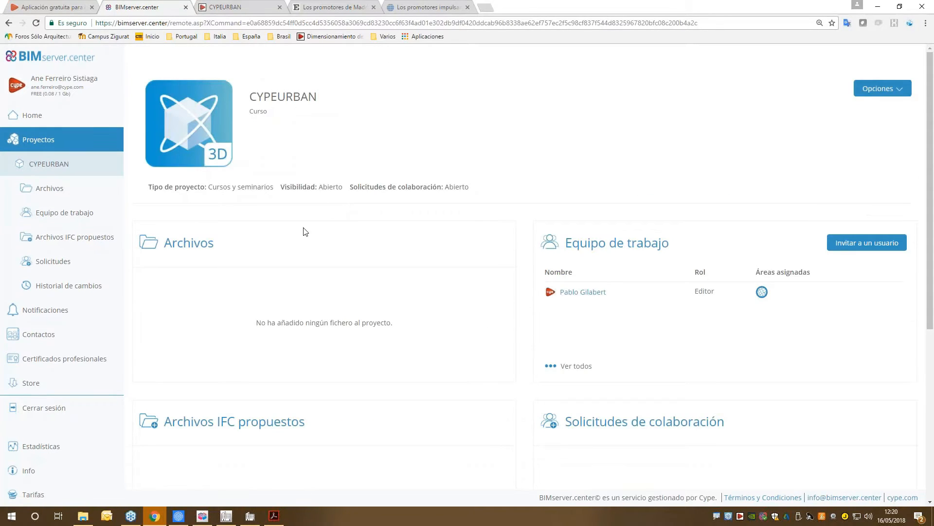
scroll(272, 229, down, 2)
scroll(246, 218, up, 1)
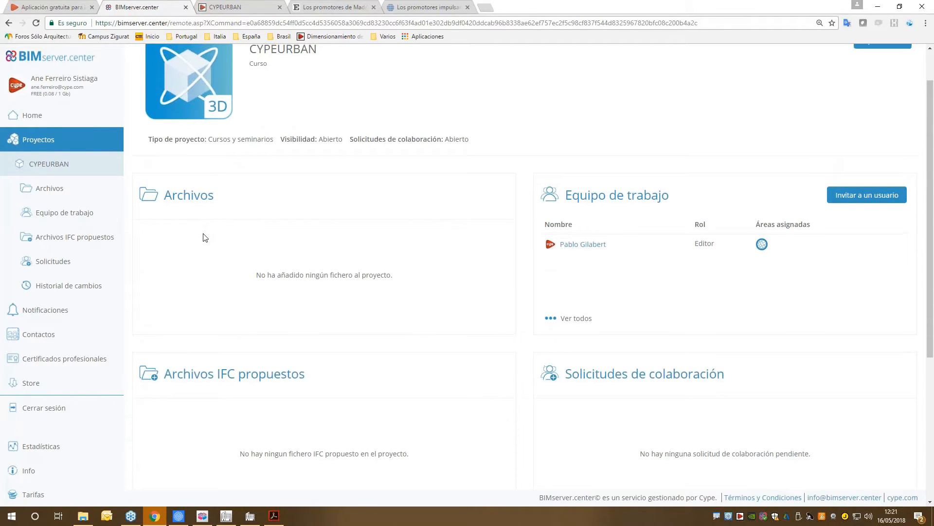
scroll(205, 237, up, 1)
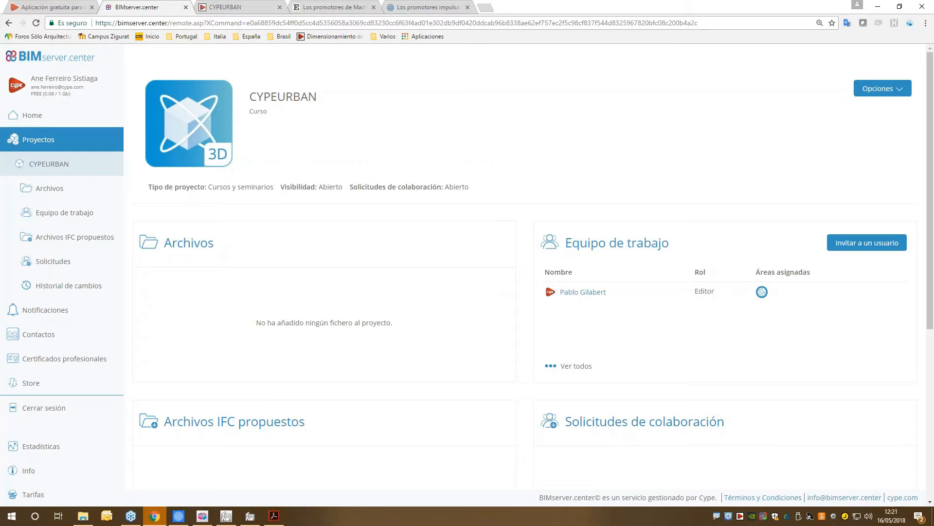
Step: Open the BIMserver.center synchronizer, review the connected account and its synchronized projects, and minimize it
click(759, 520)
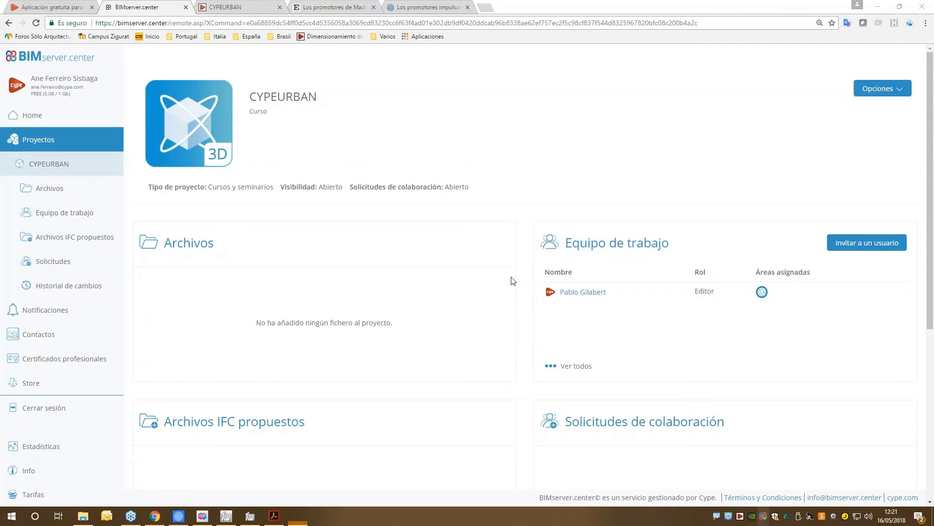
drag(398, 110, 352, 103)
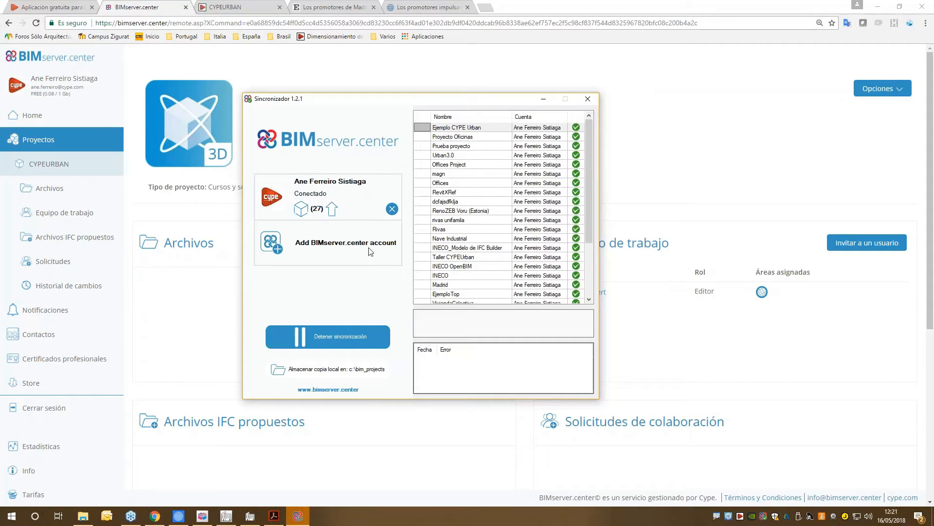
click(544, 99)
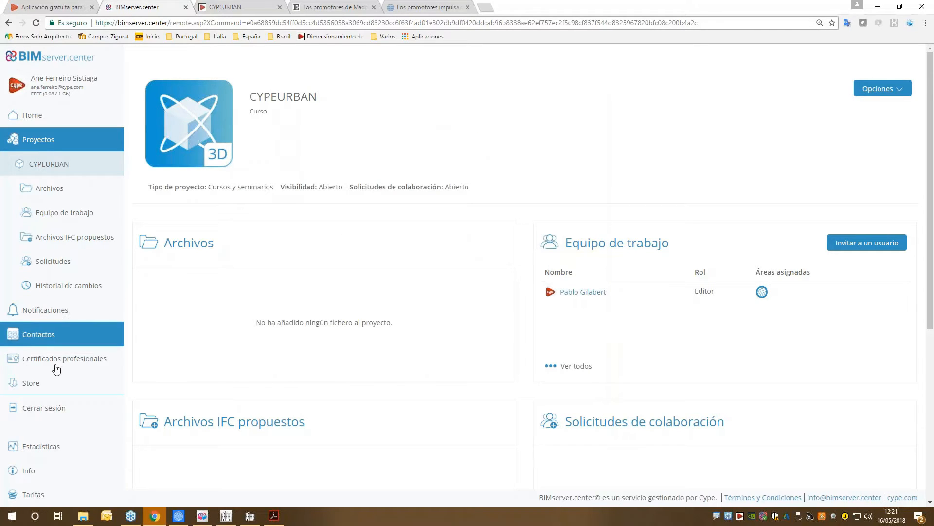
scroll(79, 323, down, 2)
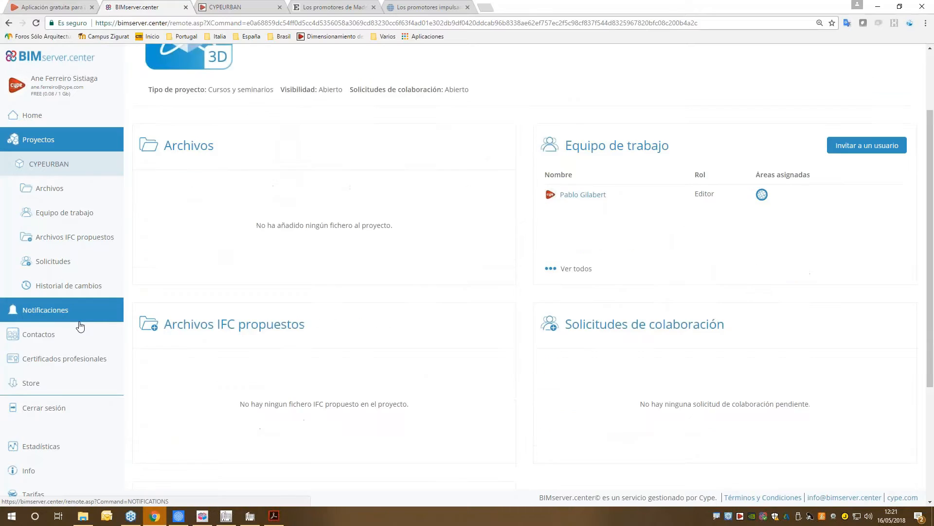
scroll(80, 327, up, 2)
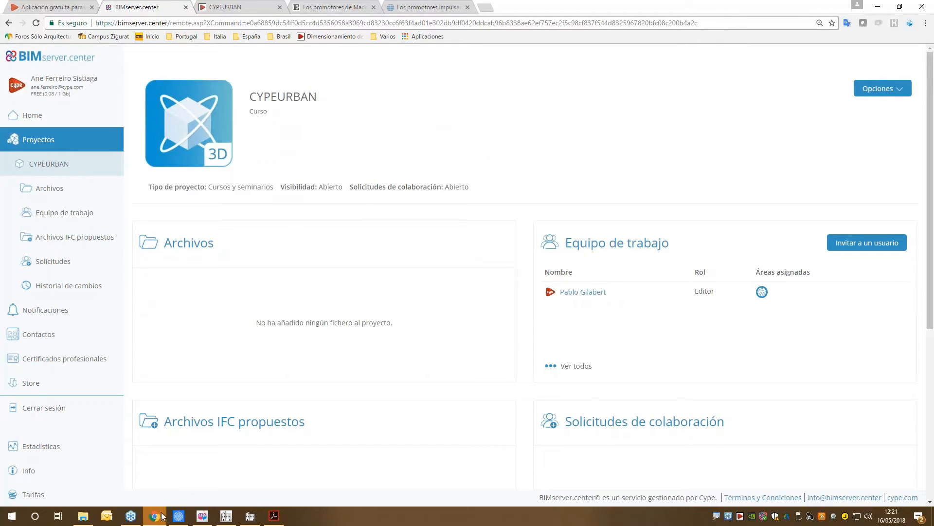
Step: Switch to Adobe Acrobat Reader and view ProyectoRIVASHapsetshut.pdf from the site plan to the ground floor plan (PLANTA BAJA)
mouse_move(162, 517)
click(274, 519)
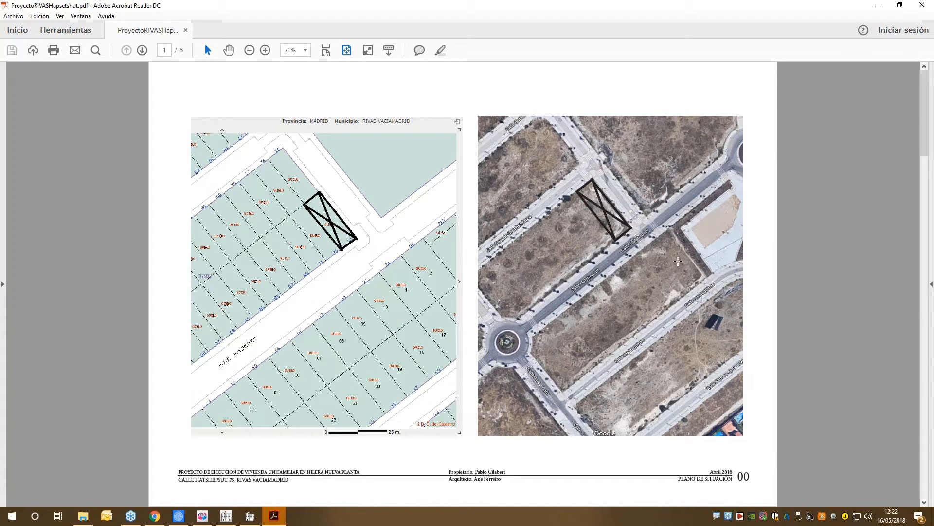
scroll(678, 261, down, 2)
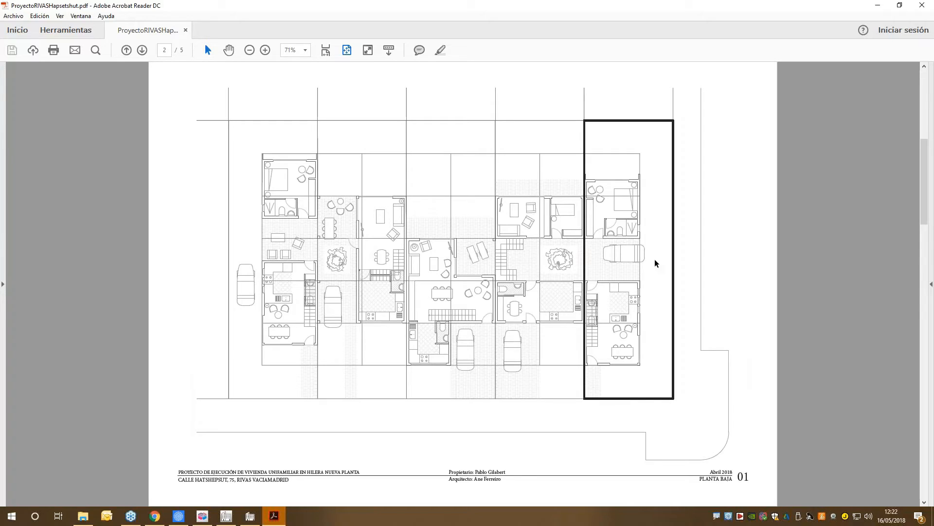
Step: View the remaining sheets of the Rivas PDF: the first floor plan (PRIMERA PLANTA), the elevations (ALZADOS) and the axonometric view (AXONOMÉTRICA)
scroll(685, 322, down, 2)
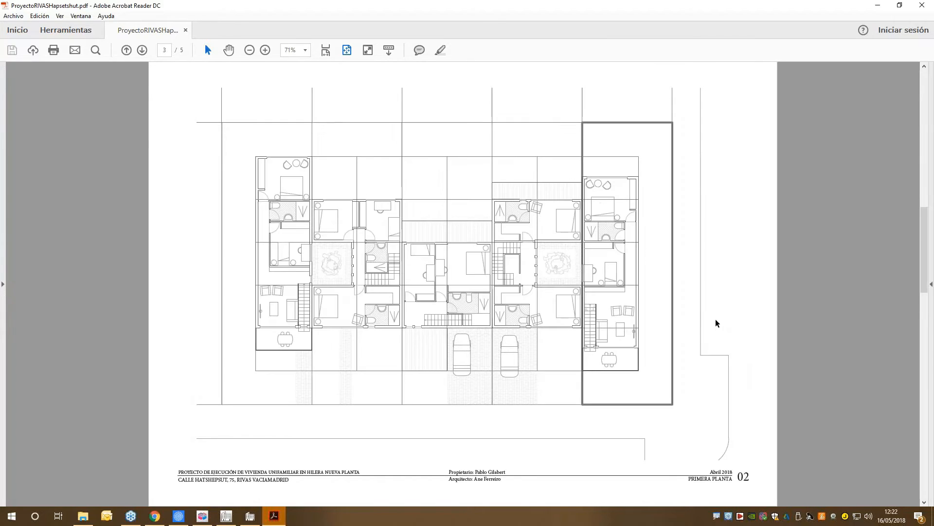
scroll(729, 310, down, 2)
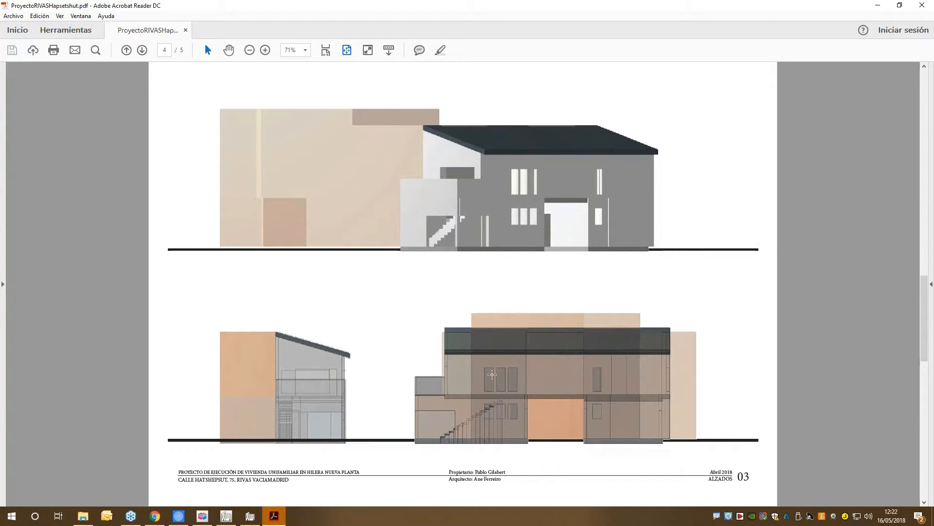
scroll(492, 374, down, 2)
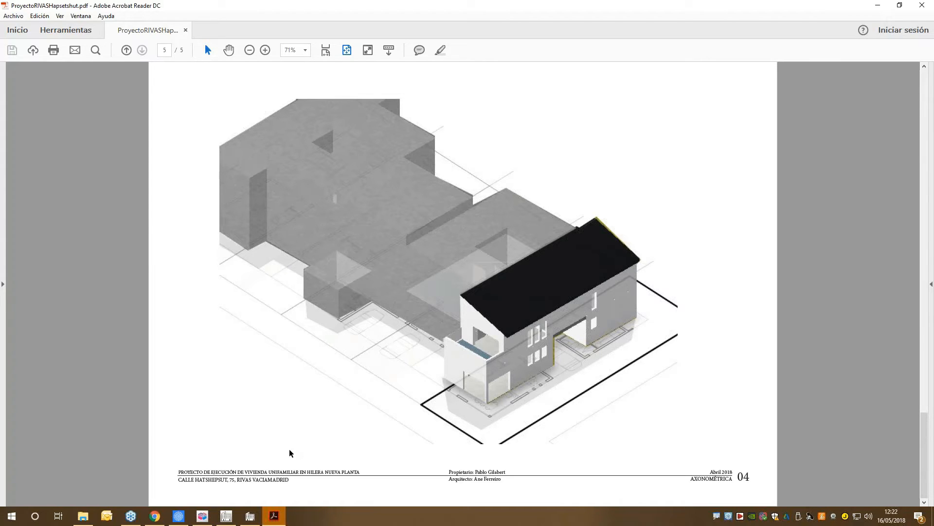
Step: Switch to IFC Builder, examine the ground floor plan of the Rivas house, and show the 3D preview to inspect the model
click(207, 517)
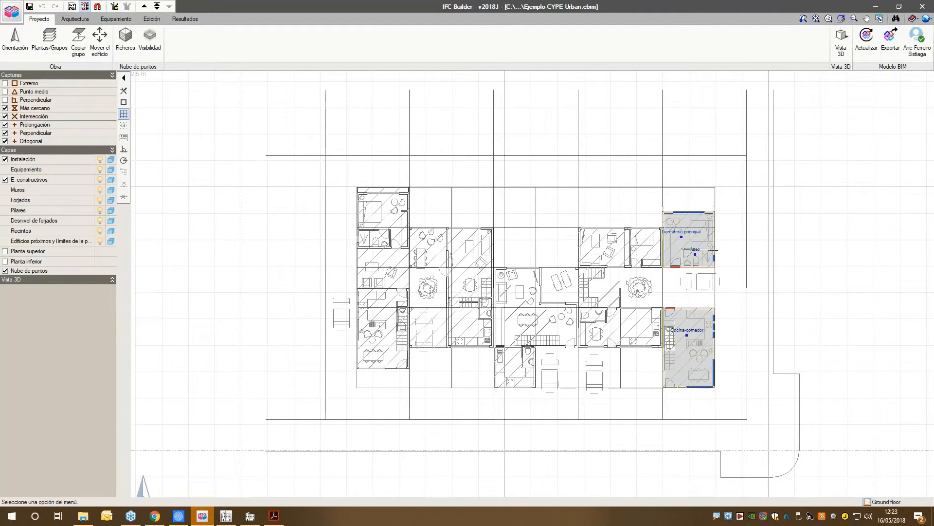
scroll(302, 327, down, 1)
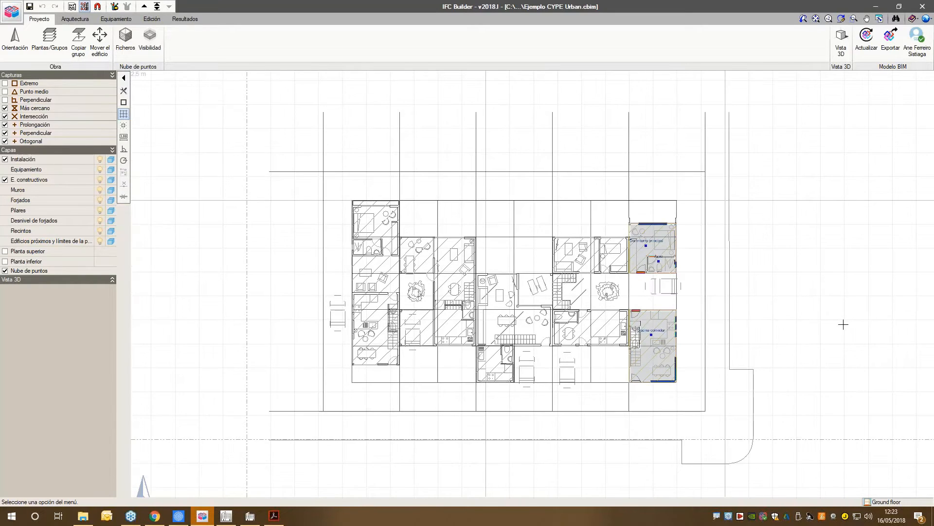
scroll(844, 324, up, 1)
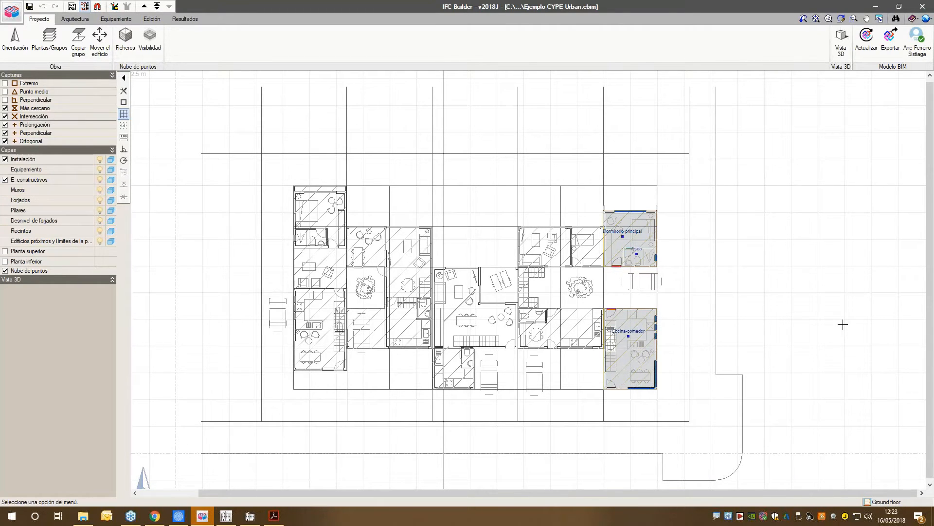
click(104, 278)
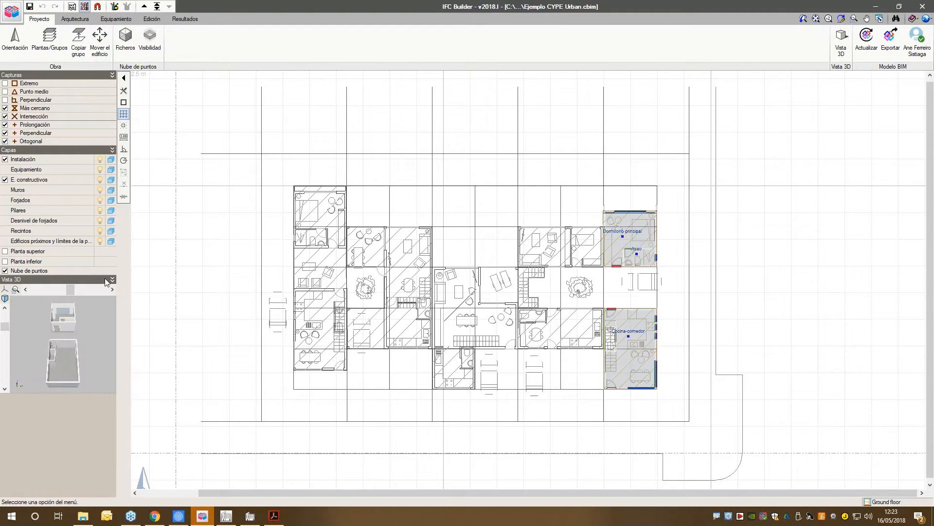
drag(95, 343, 76, 339)
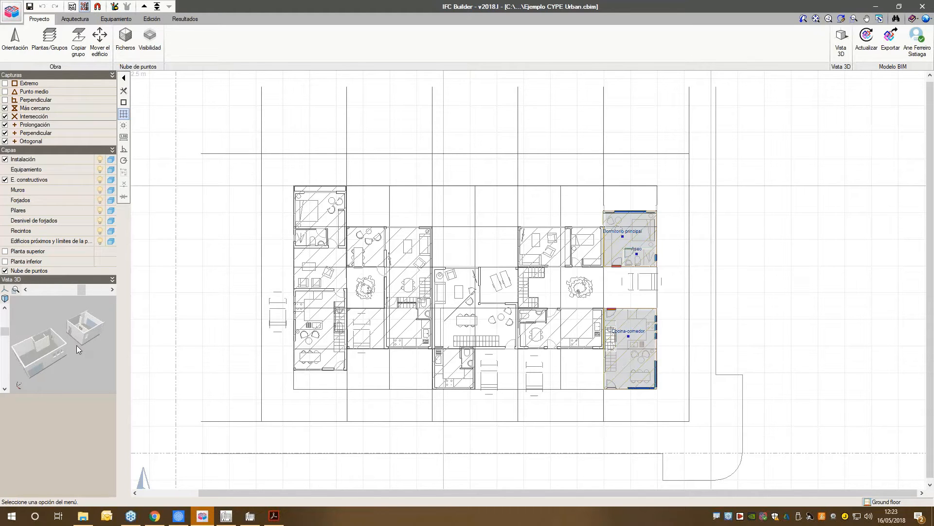
scroll(864, 344, up, 2)
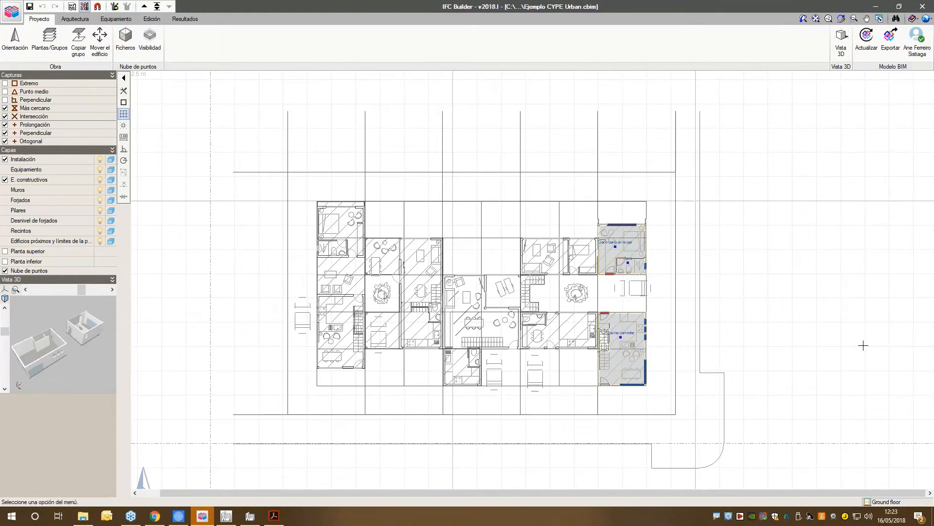
Step: Create an enclosure wall (Cerramiento) type with the reference Ejemplo and a thickness of 0.300 m
click(66, 21)
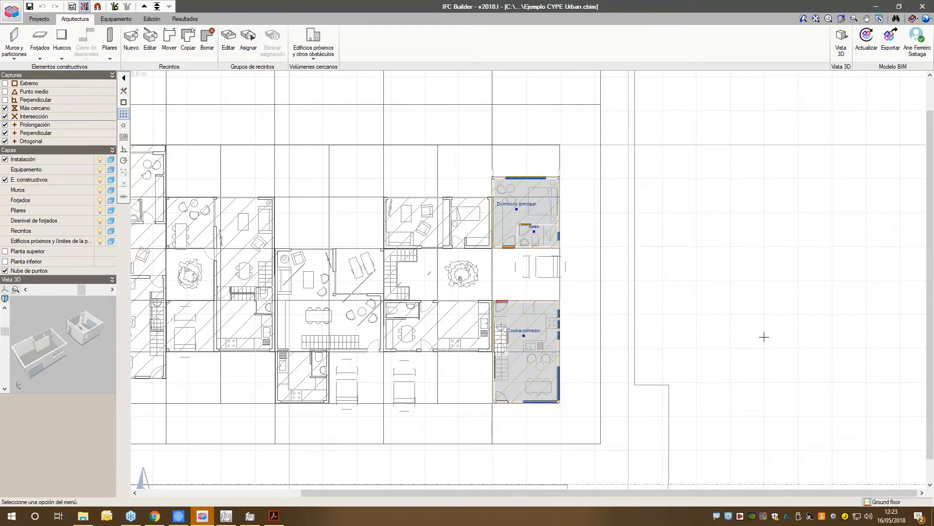
scroll(759, 336, up, 2)
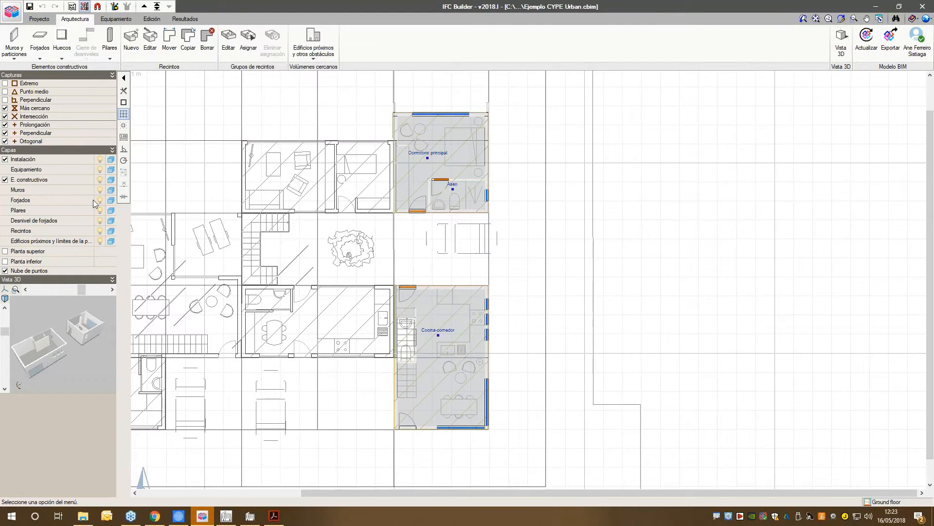
click(22, 51)
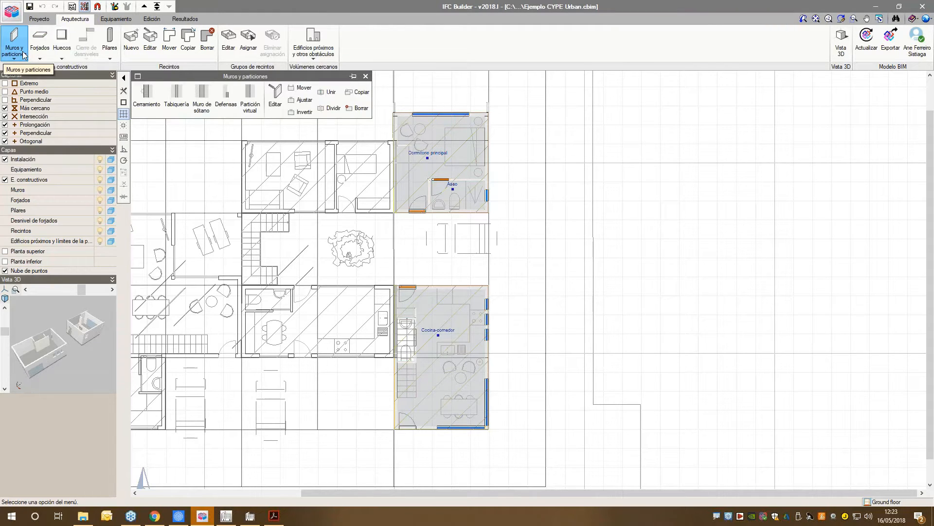
click(147, 95)
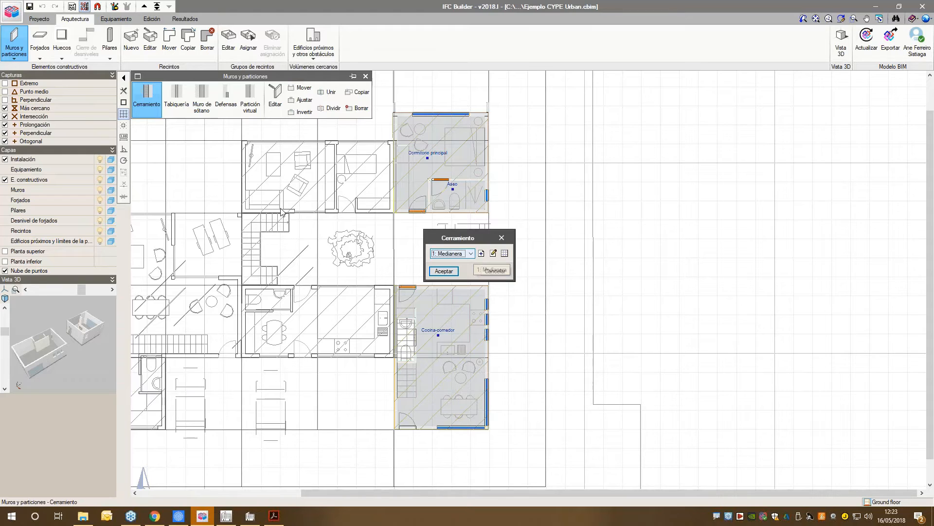
click(470, 254)
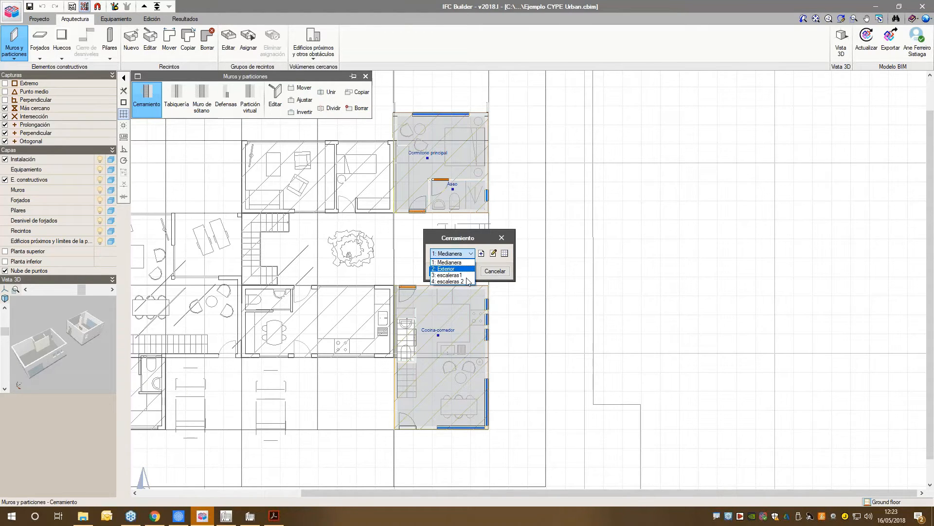
click(448, 262)
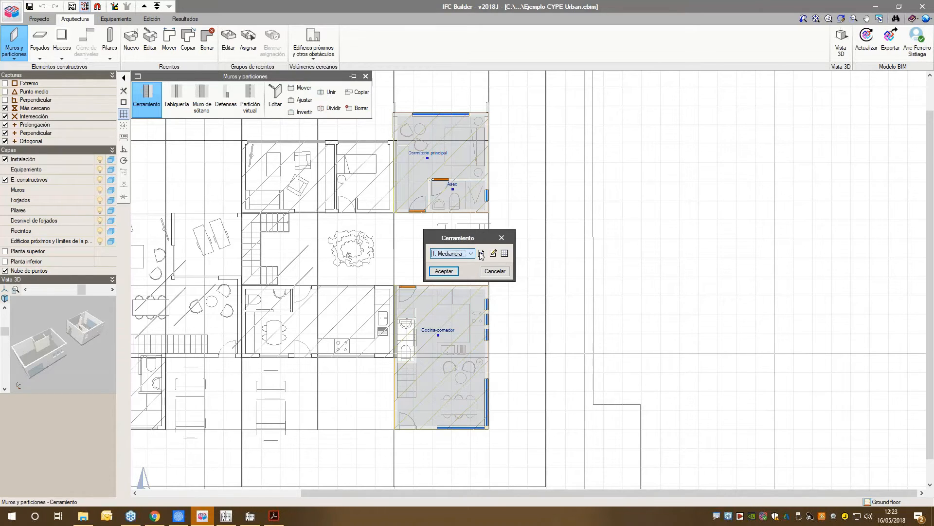
click(481, 253)
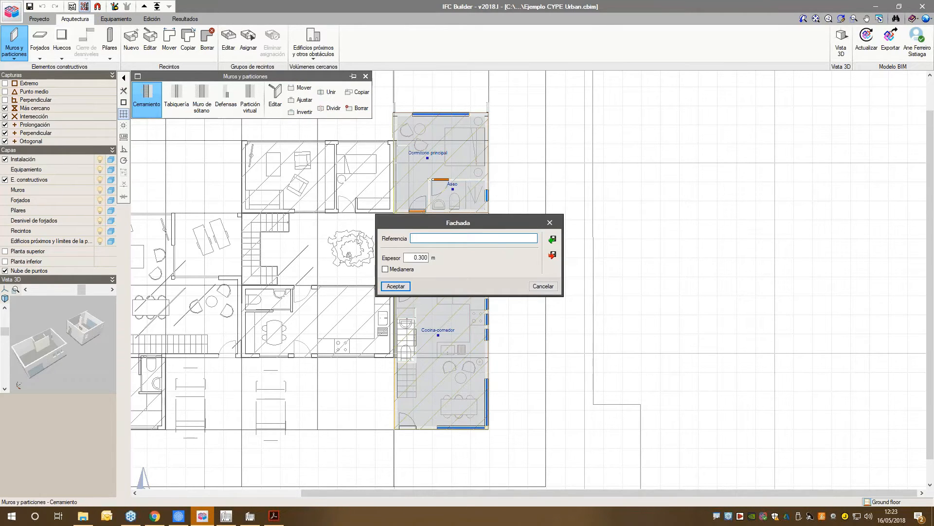
text(Ejemplo)
click(395, 287)
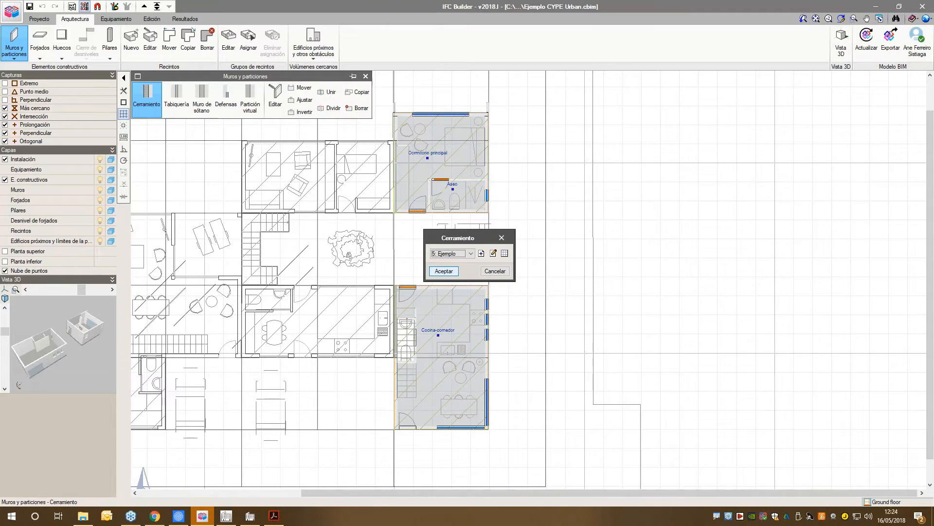
Step: Draw a closed square of Ejemplo enclosure walls in the empty area east of the house and inspect it in 3D
key(Return)
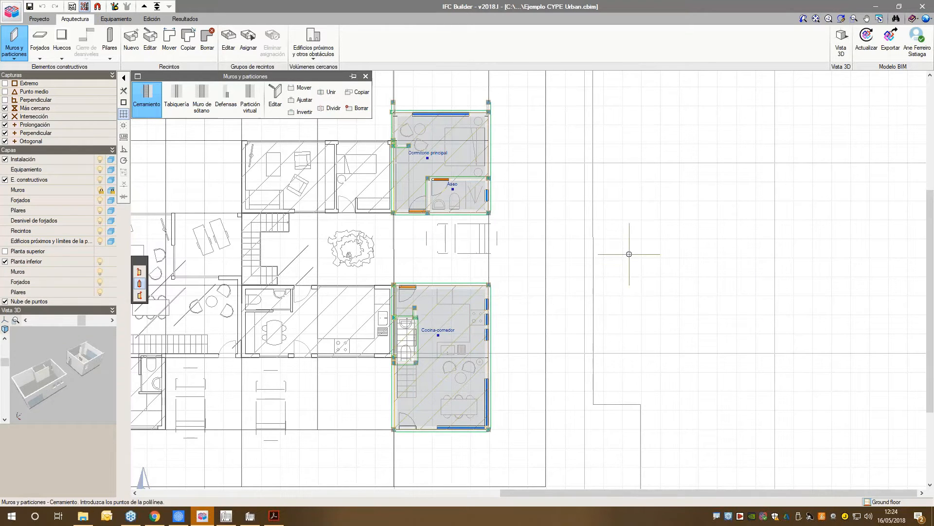
click(629, 254)
click(629, 325)
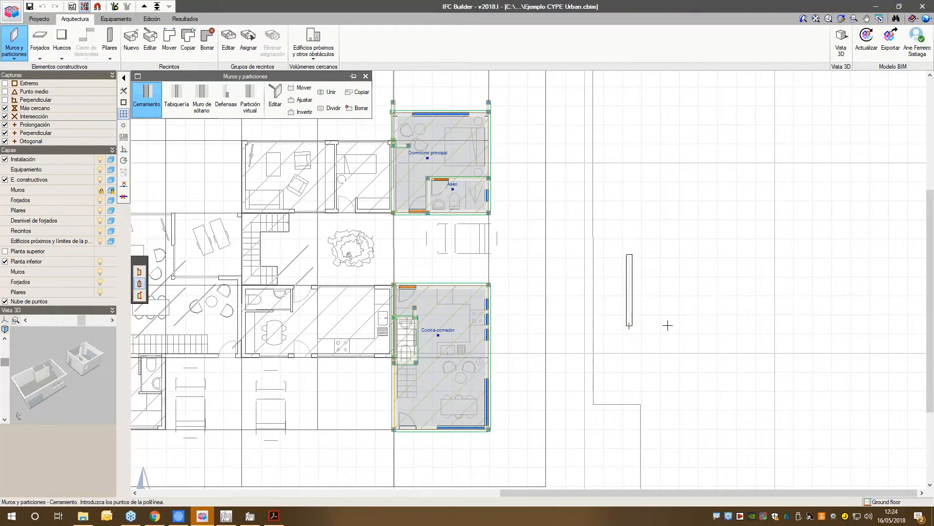
click(698, 326)
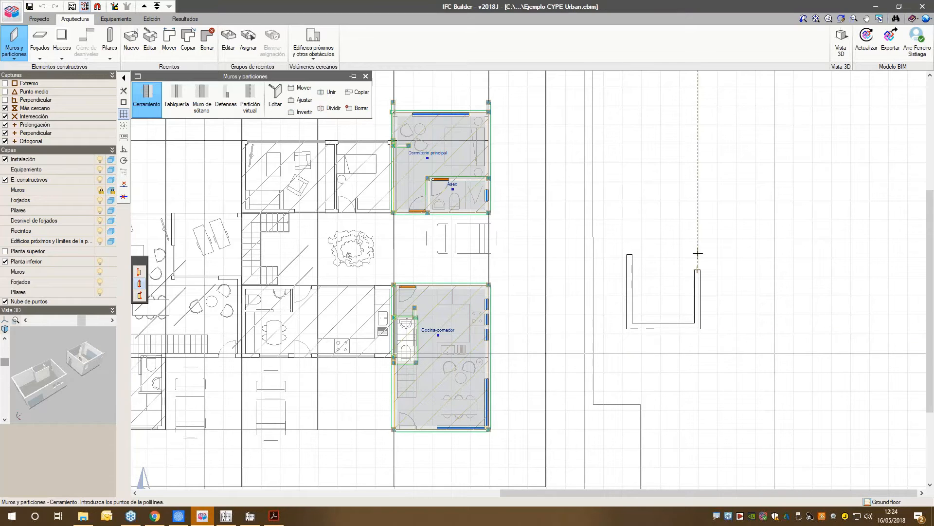
click(697, 254)
click(630, 254)
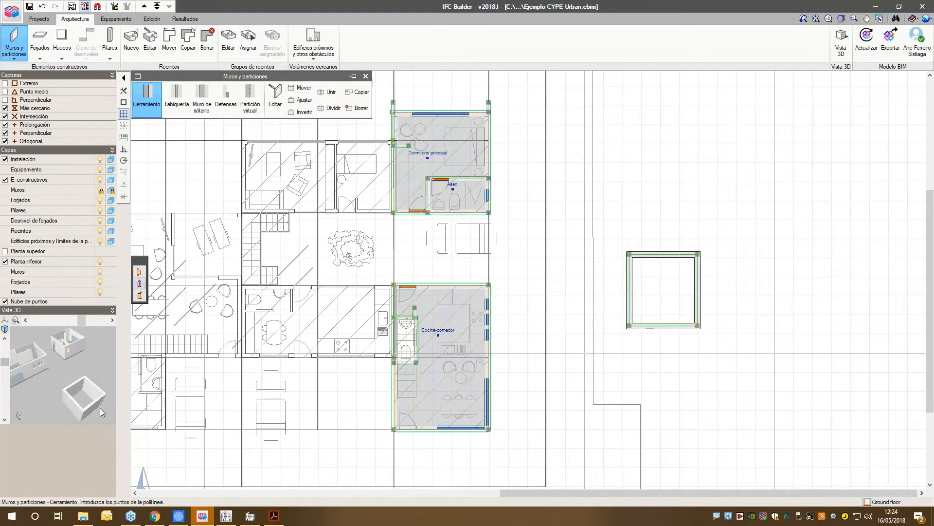
drag(100, 408, 81, 387)
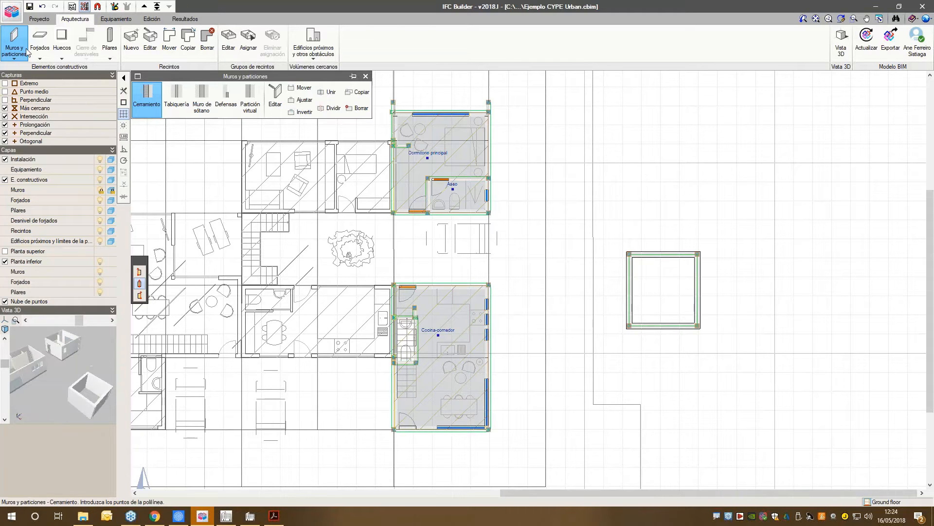
Step: Insert a door of type entrada in the lower wall of the square enclosure and check it in the 3D preview
click(62, 39)
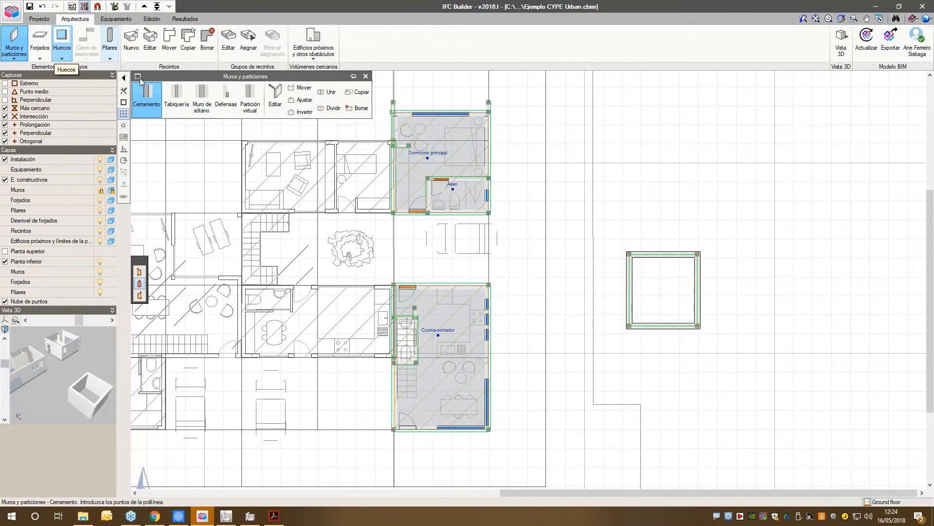
click(141, 103)
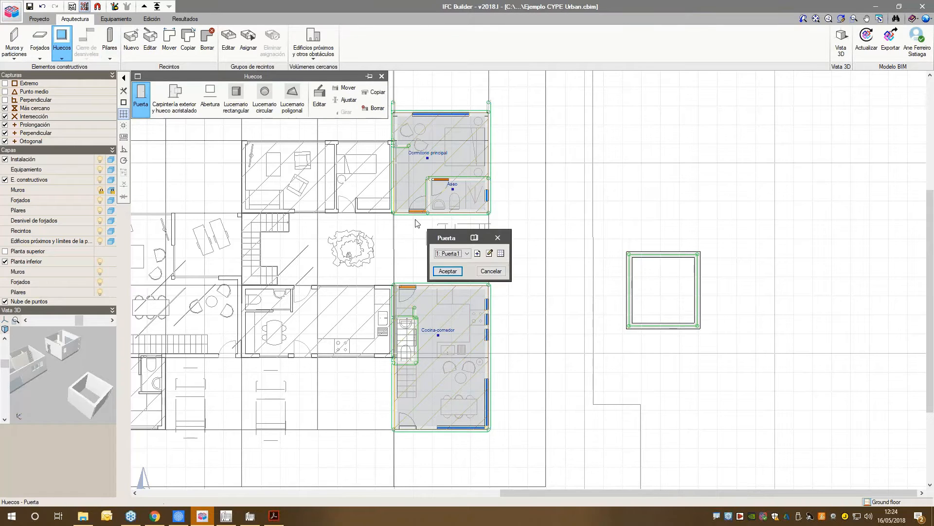
click(447, 254)
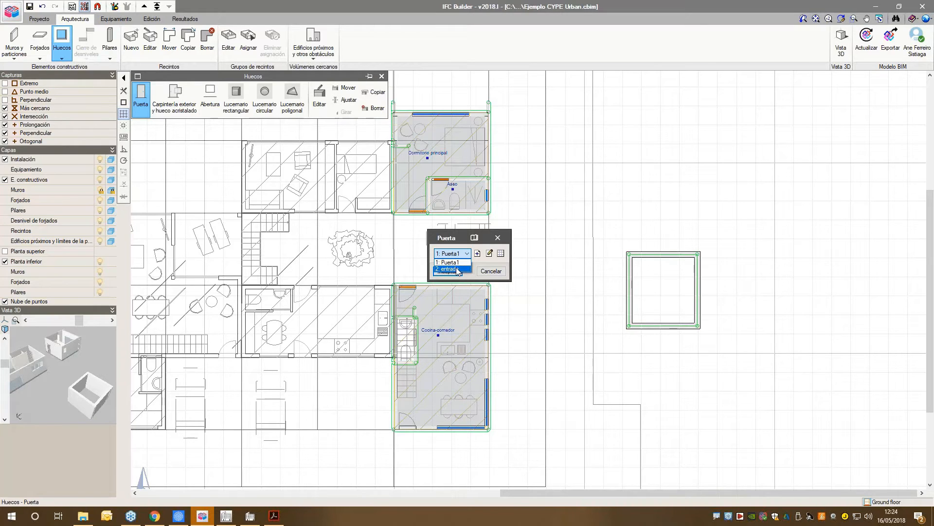
click(478, 253)
click(478, 253)
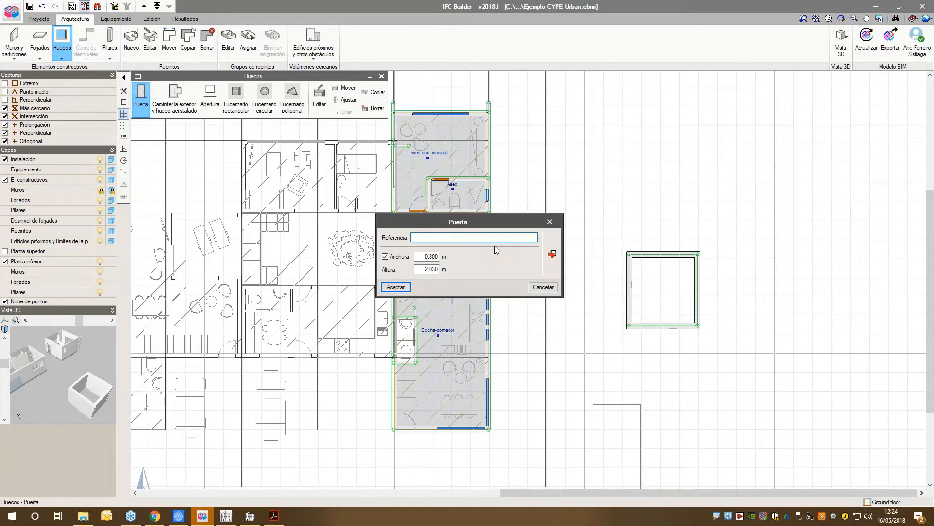
click(555, 223)
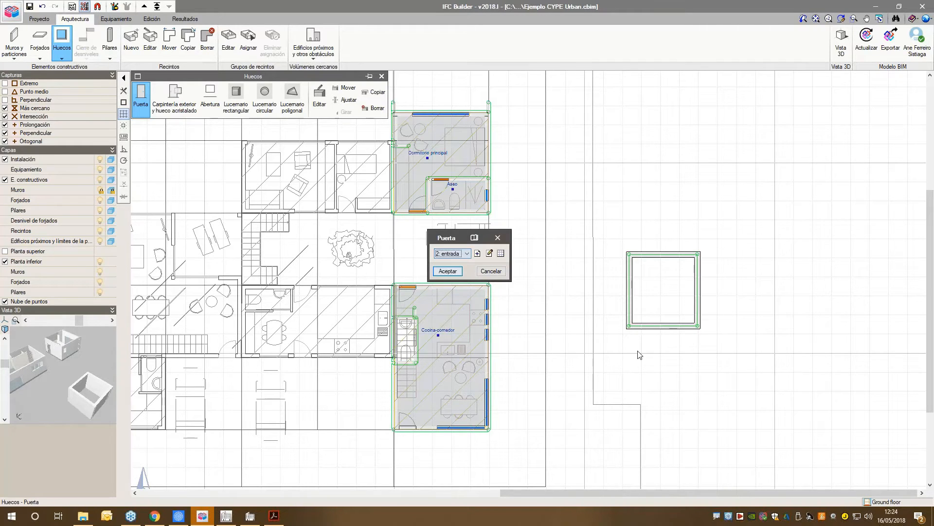
key(Return)
click(648, 326)
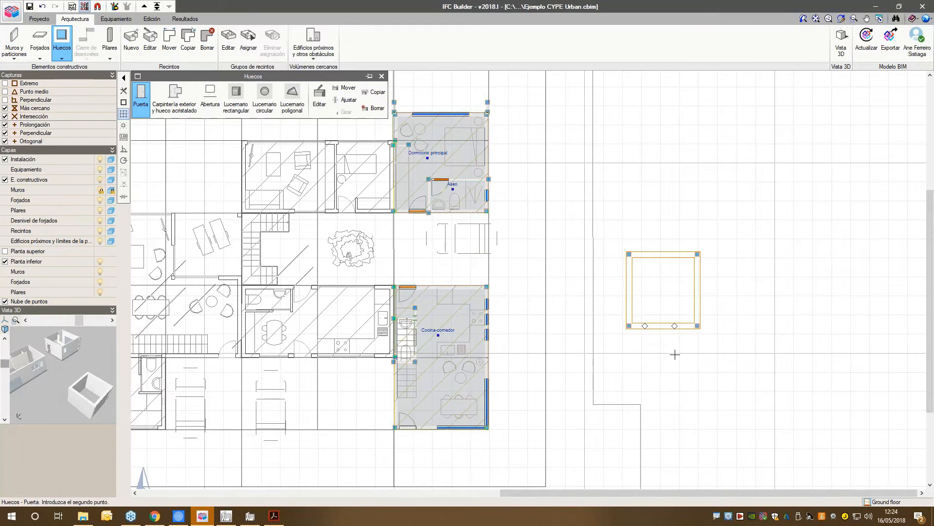
drag(63, 384, 43, 367)
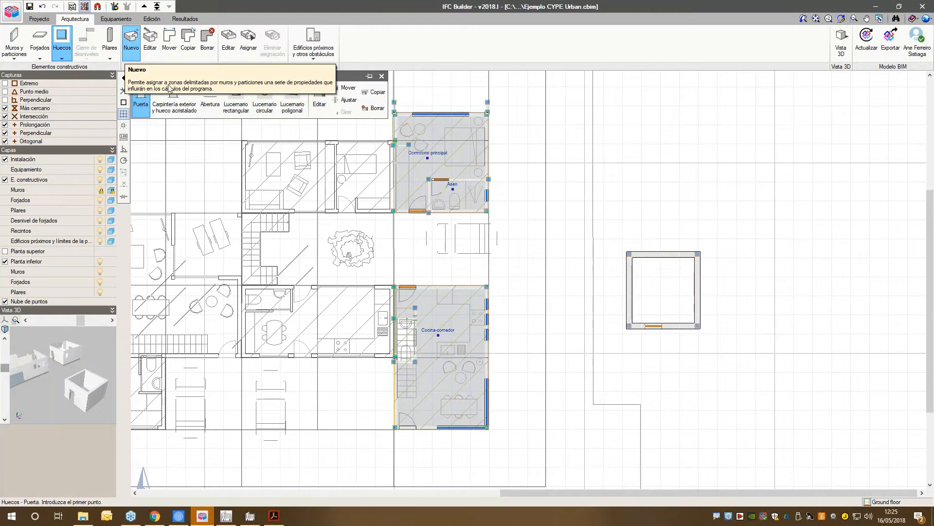
Step: Add a room of type Dormitorio principal inside the square enclosure with the reference dormitorio 1
click(132, 43)
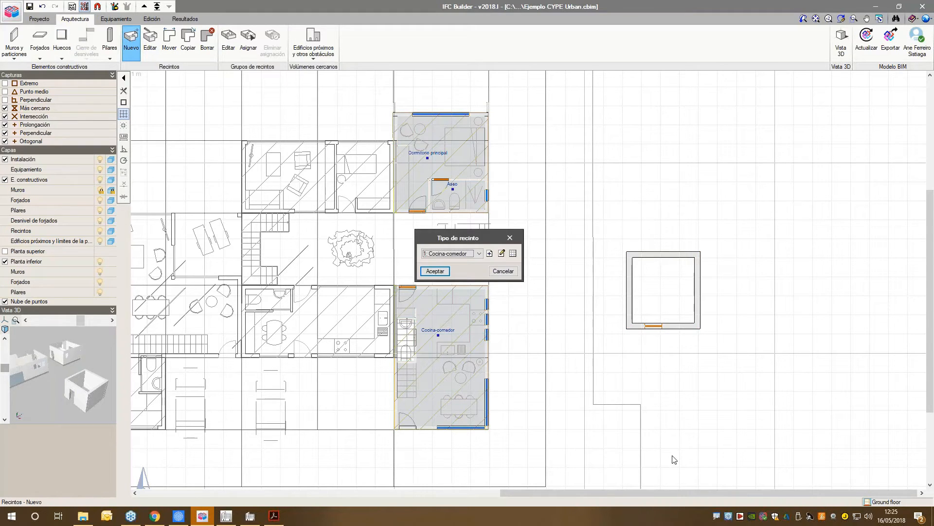
click(478, 253)
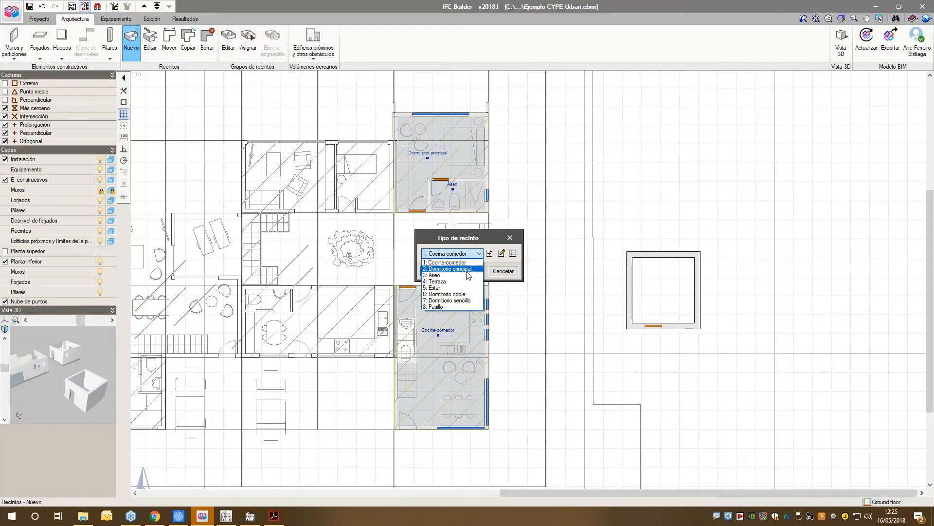
click(654, 294)
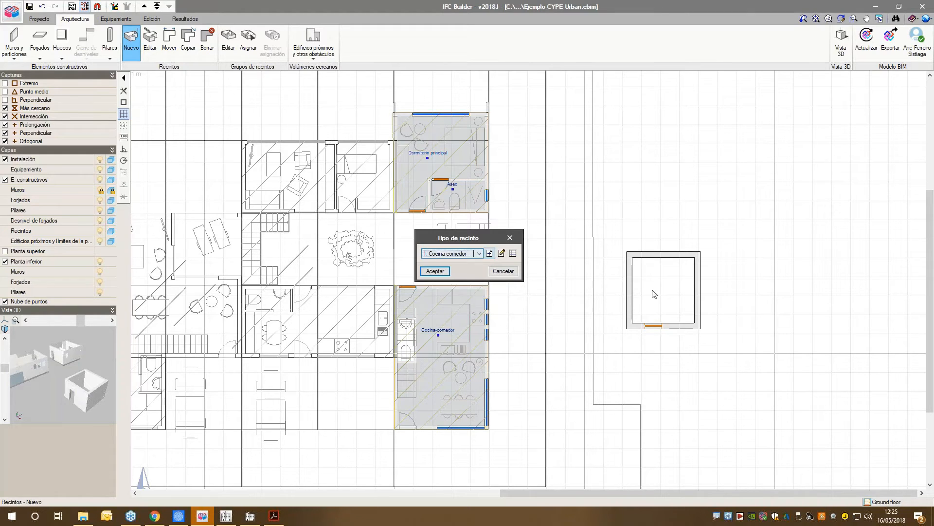
click(469, 256)
click(465, 269)
click(446, 275)
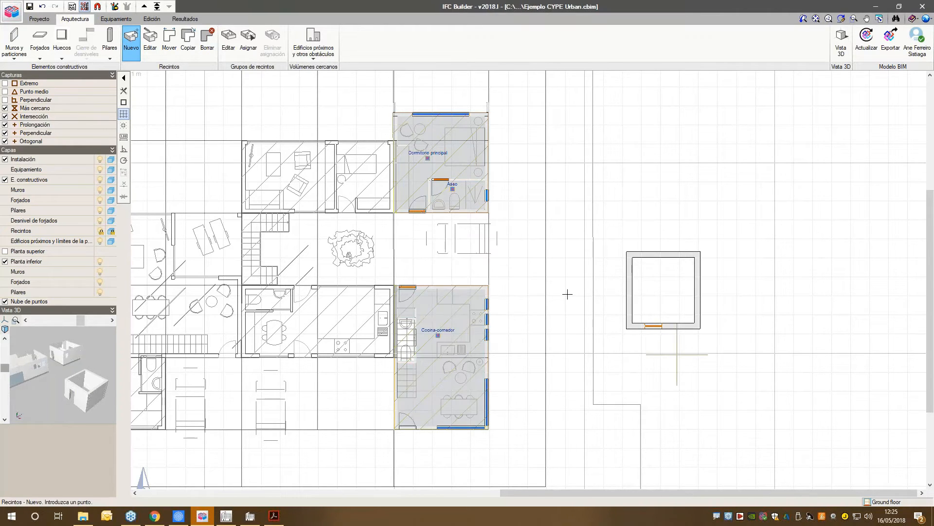
click(673, 293)
text(dormitori)
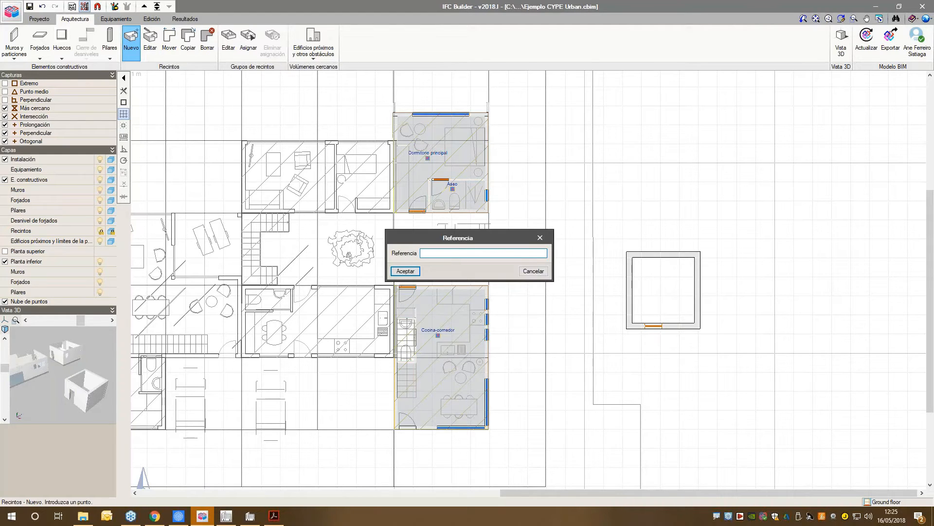
text(o 1)
key(Return)
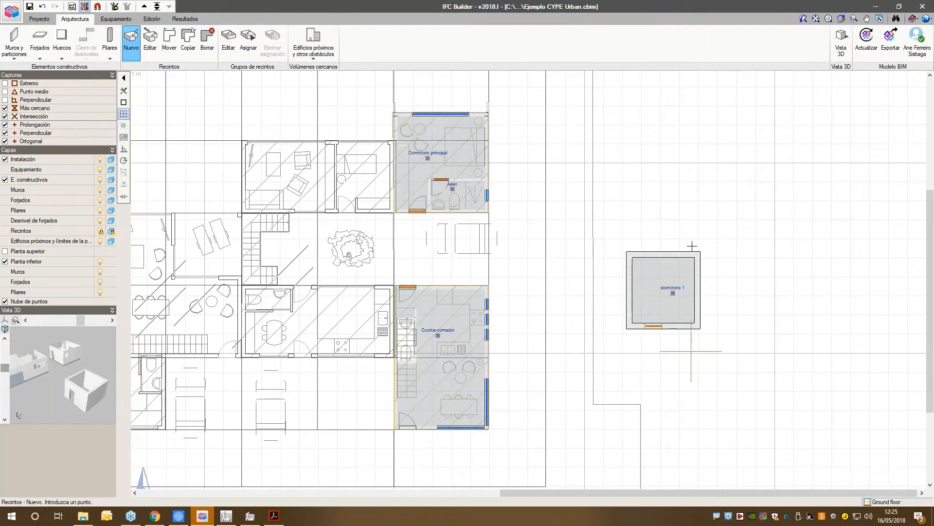
Step: Open a 3D view of all floors, display the Medianera walls as solid and show the Azotea and Tejado elements
click(840, 56)
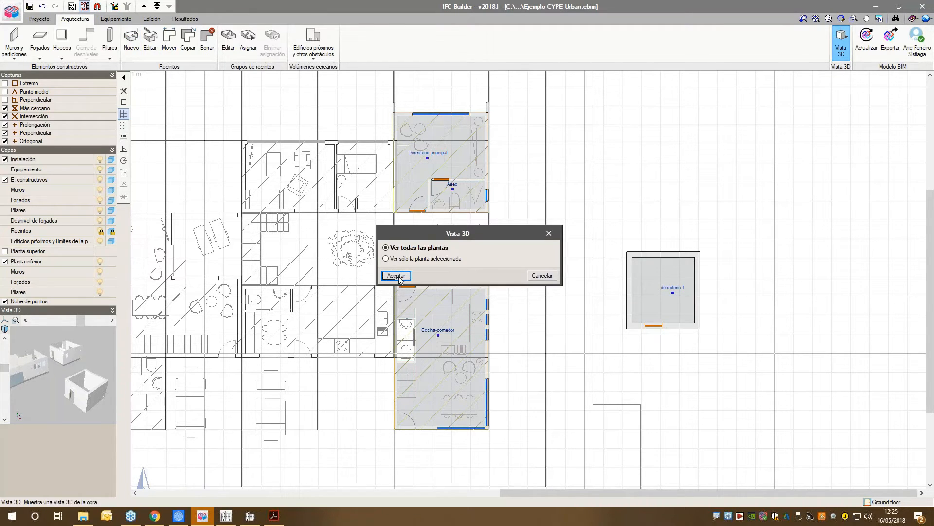
click(396, 275)
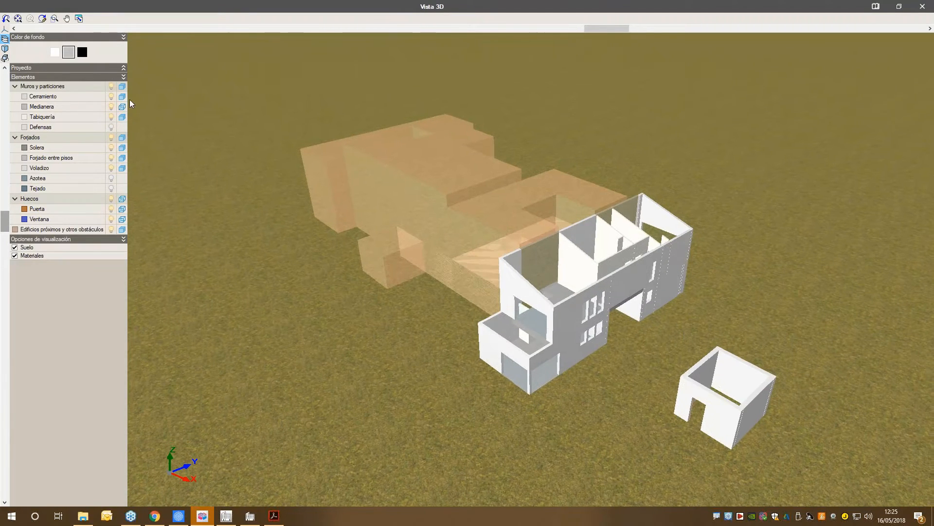
click(122, 107)
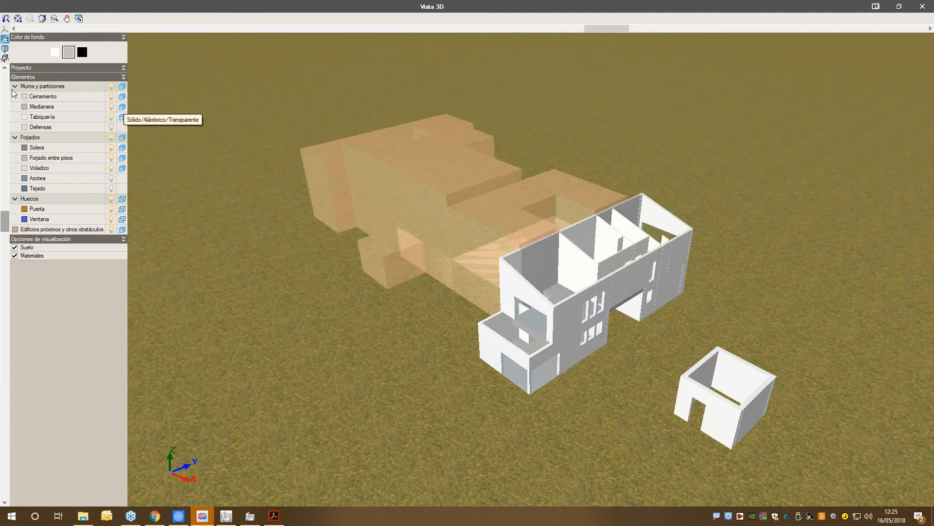
click(112, 178)
click(112, 188)
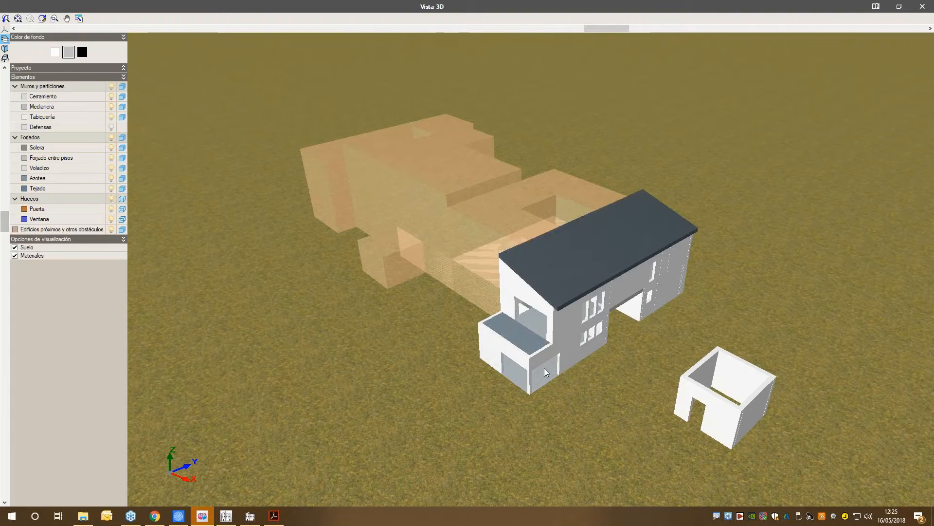
Step: Display the Cerramiento walls as transparent, inspect the house from several sides and close the 3D view
drag(544, 368, 607, 357)
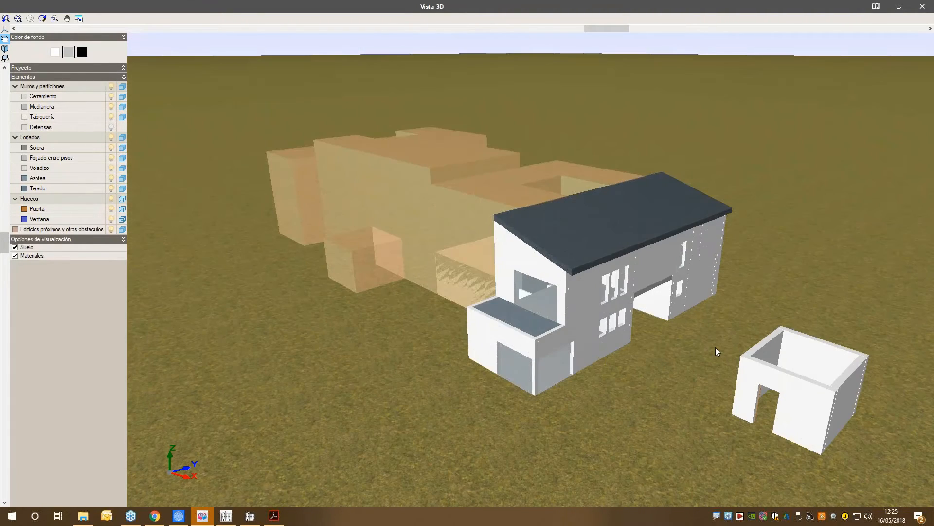
drag(715, 346, 657, 337)
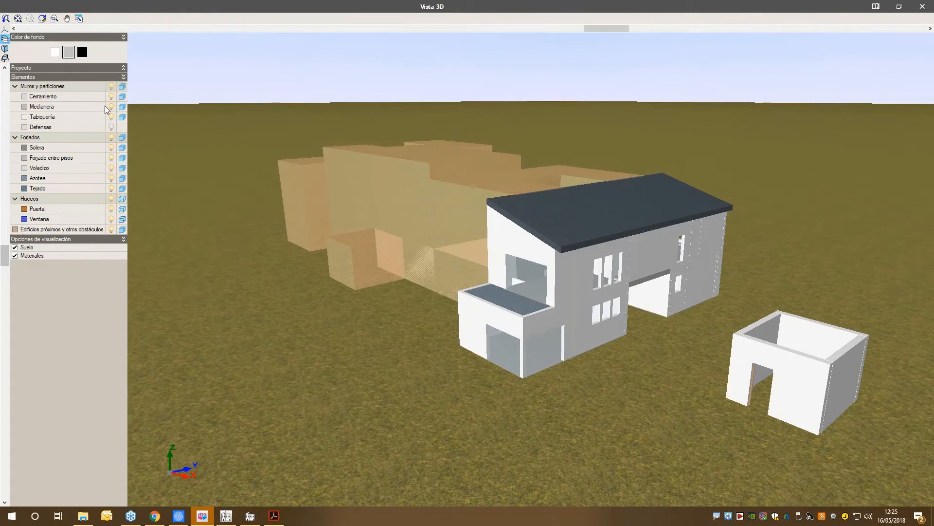
click(121, 96)
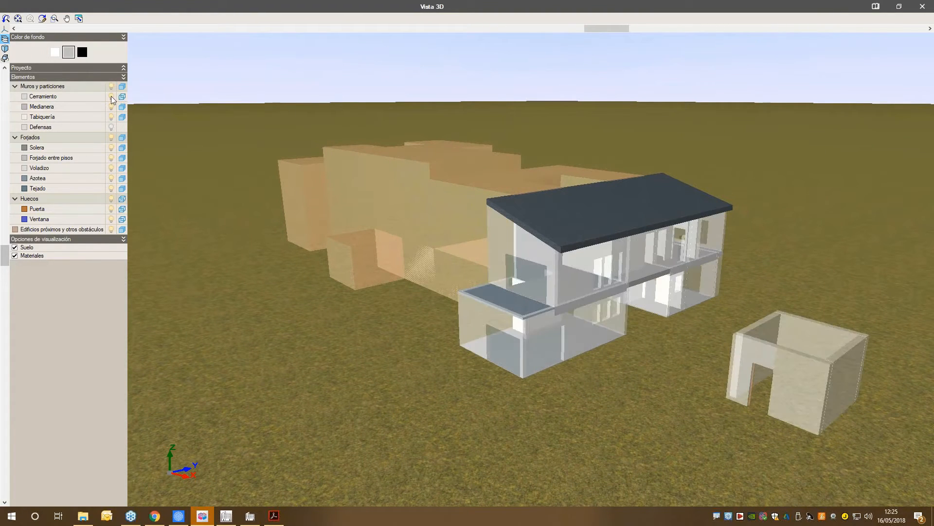
drag(602, 334, 394, 366)
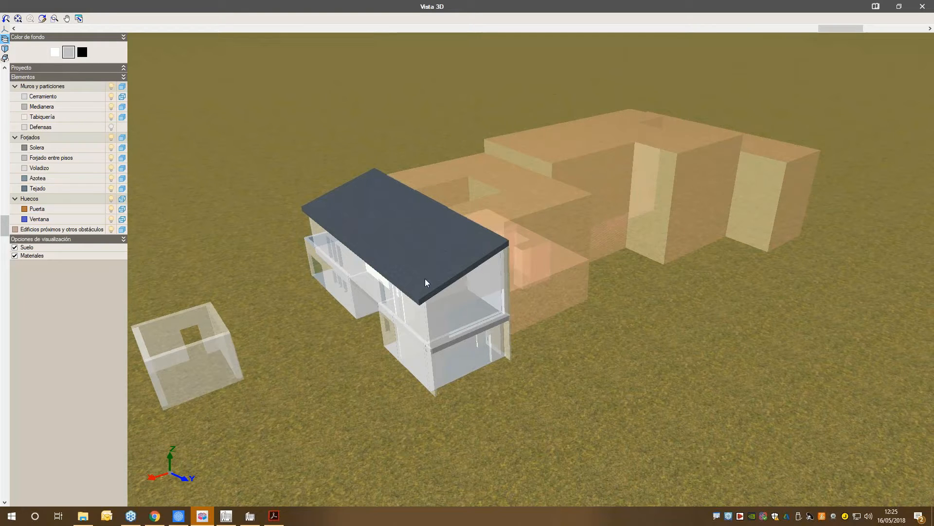
drag(424, 278, 579, 284)
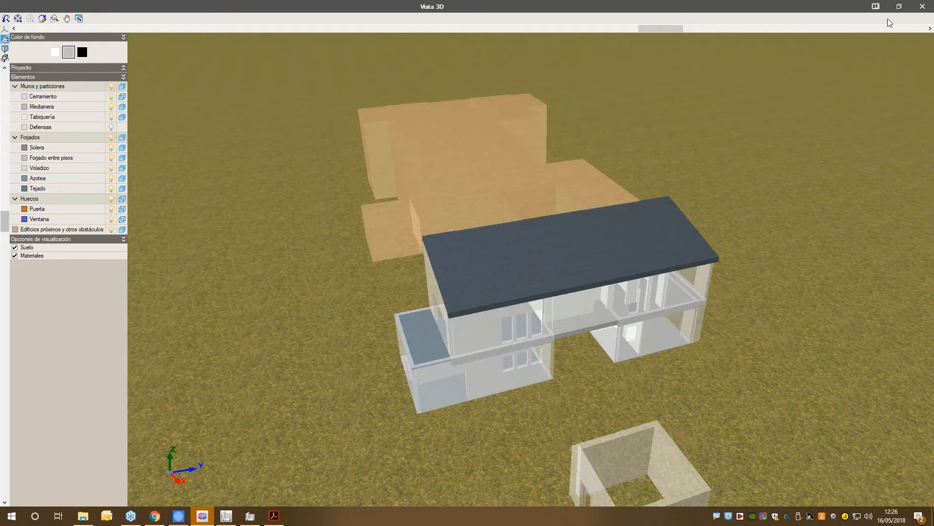
click(916, 8)
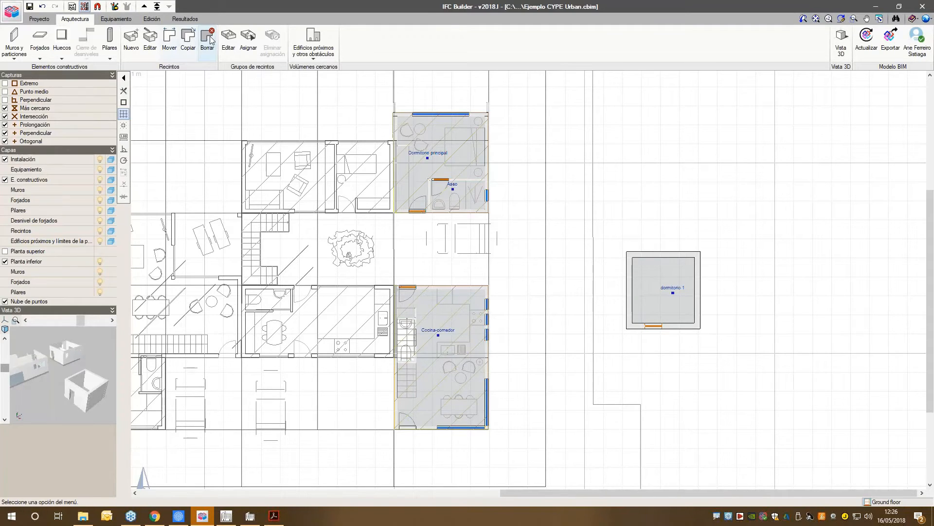
Step: Delete the square example enclosure east of the house together with its door and room, and check the 3D preview
click(208, 42)
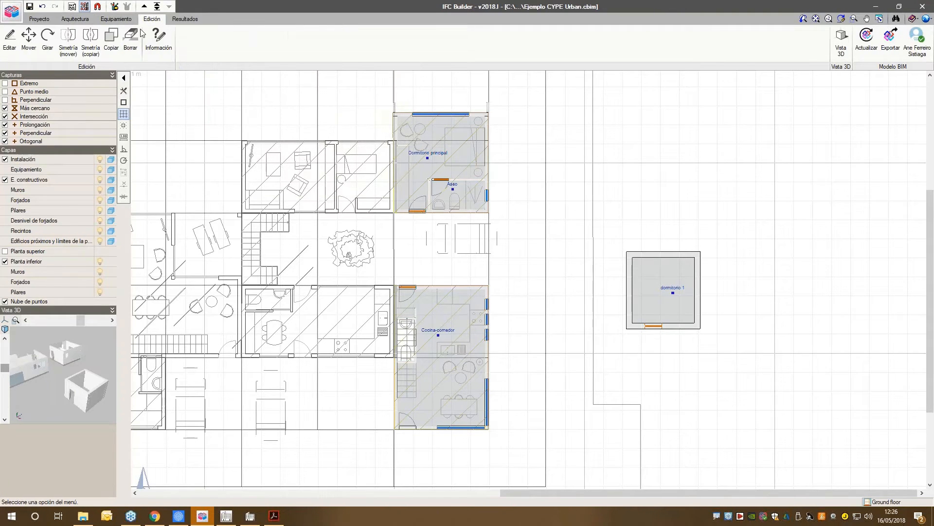
click(418, 356)
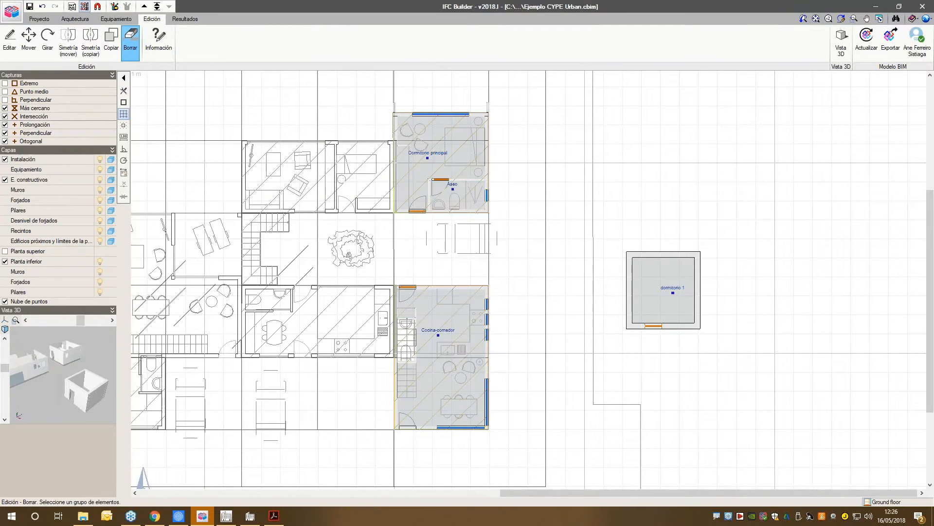
click(604, 356)
right_click(720, 345)
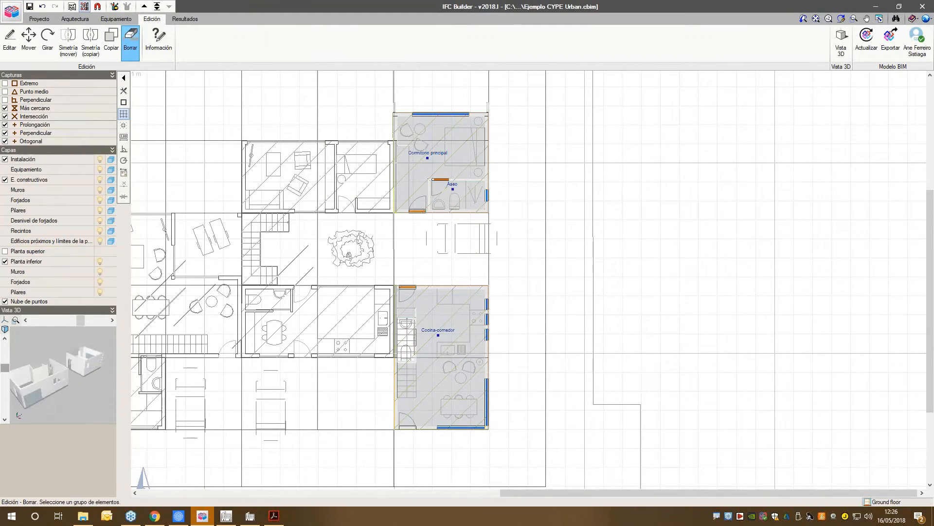
drag(66, 411, 67, 413)
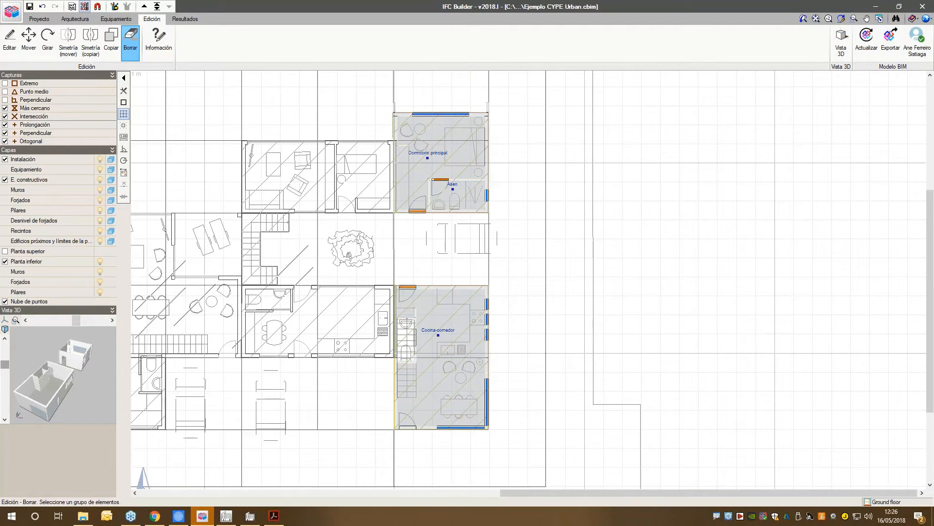
Step: Start the IFC export and link it to the existing BIMserver.center project CYPEURBAN
click(892, 43)
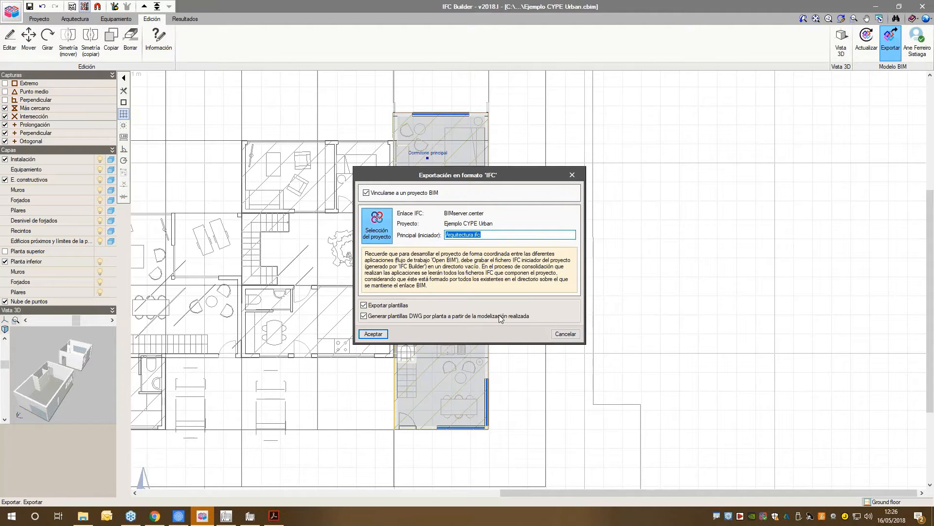
click(384, 236)
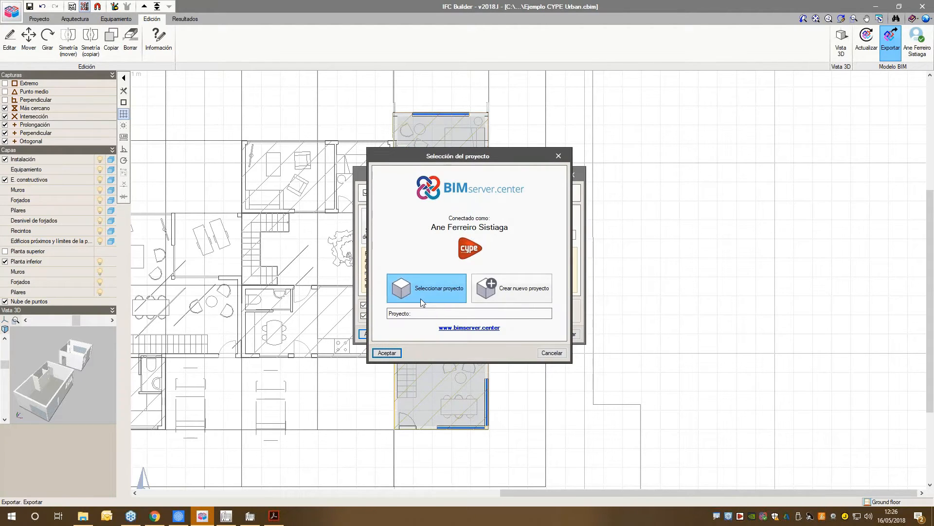
click(545, 294)
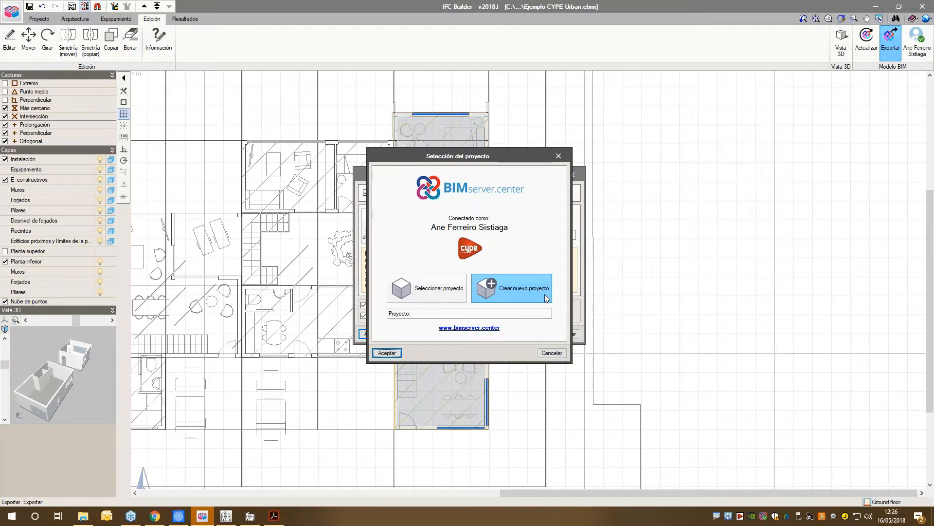
click(441, 291)
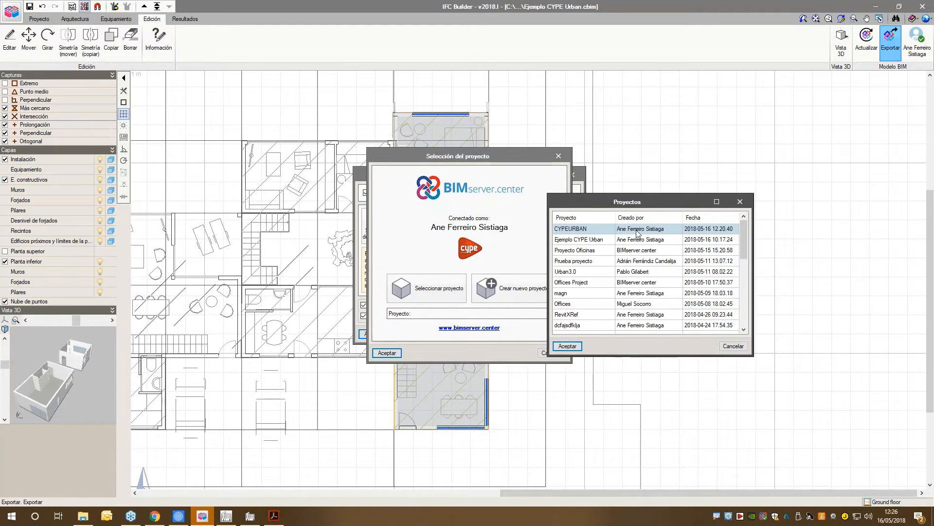
click(568, 346)
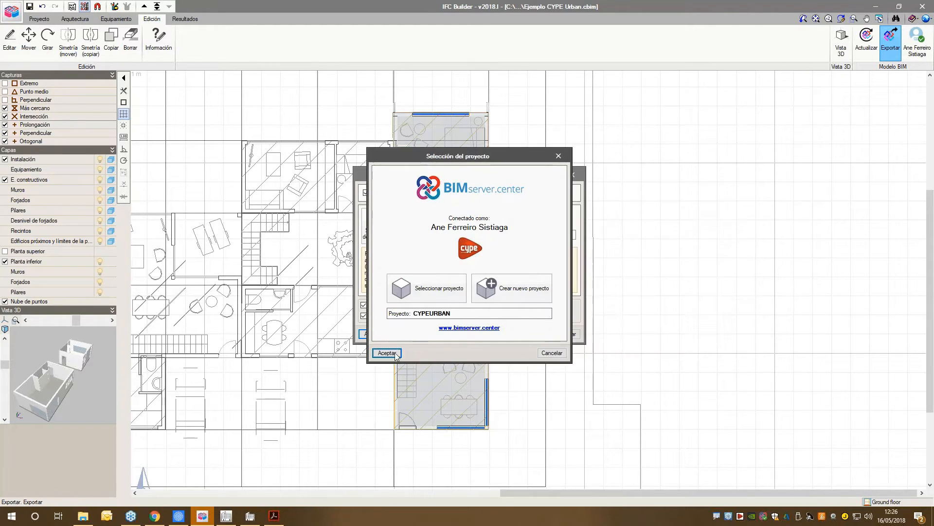
key(Return)
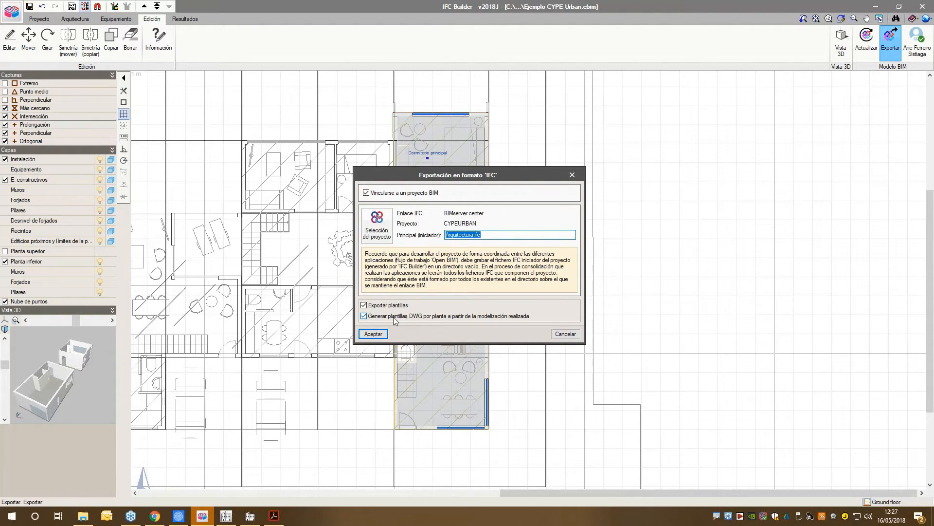
Step: Export the model as Arquitectura.ifc with its templates, but without generating DWG templates per floor from the modelling
click(422, 319)
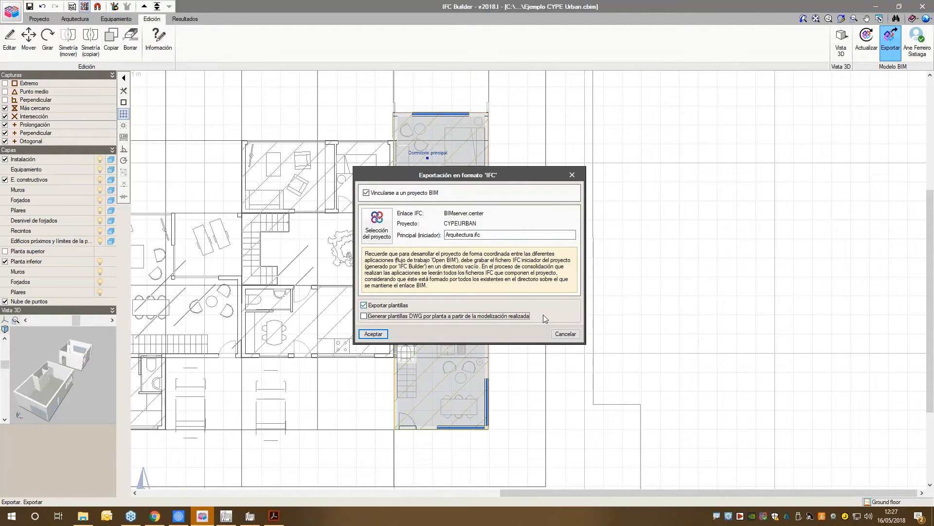
click(373, 334)
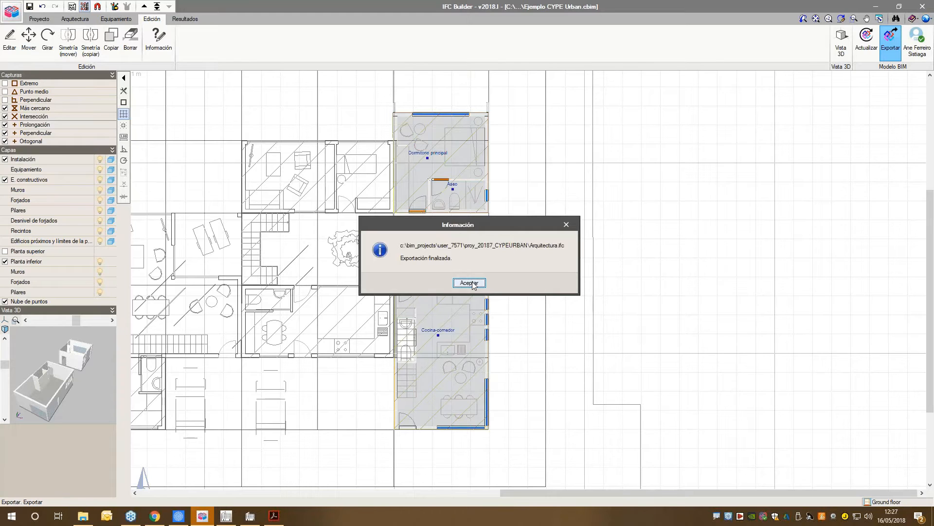
click(470, 283)
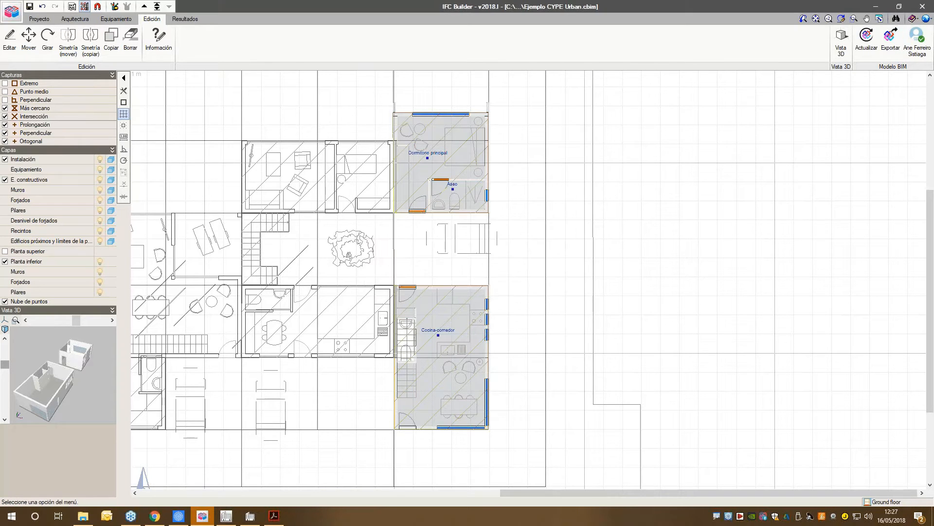
Step: Switch to the browser and reload the CYPEURBAN project page on BIMserver.center to check its files
click(159, 523)
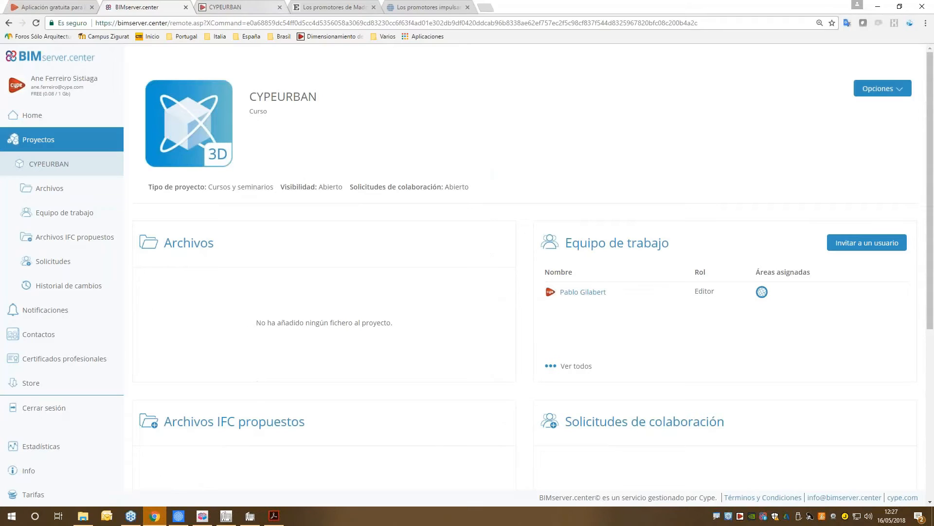
key(Return)
key(ctrl+l)
key(Return)
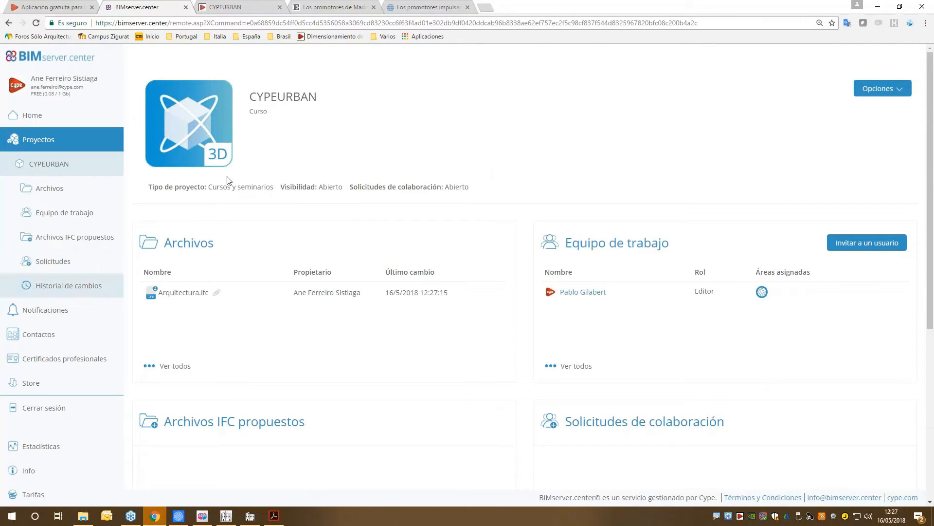
Step: Examine the exported house in the project's online 3D viewer, and minimize the browser
click(187, 136)
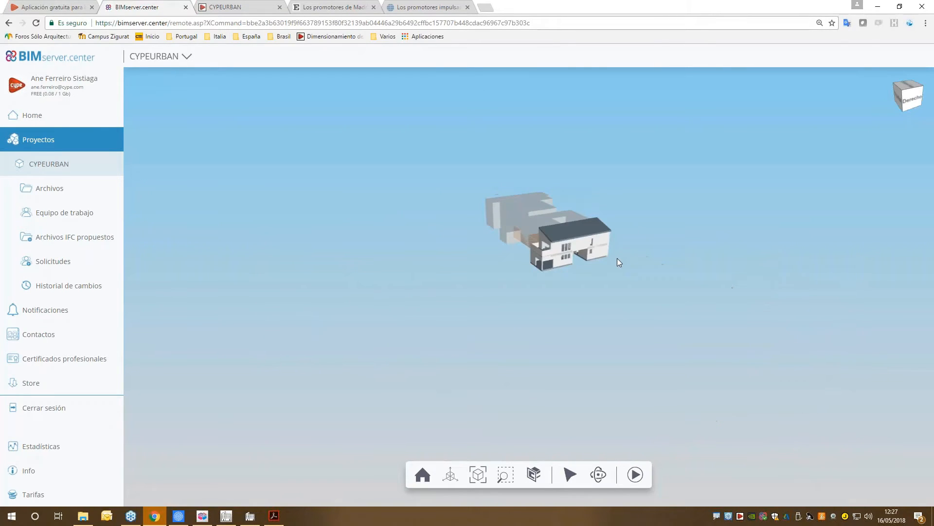
scroll(617, 258, up, 3)
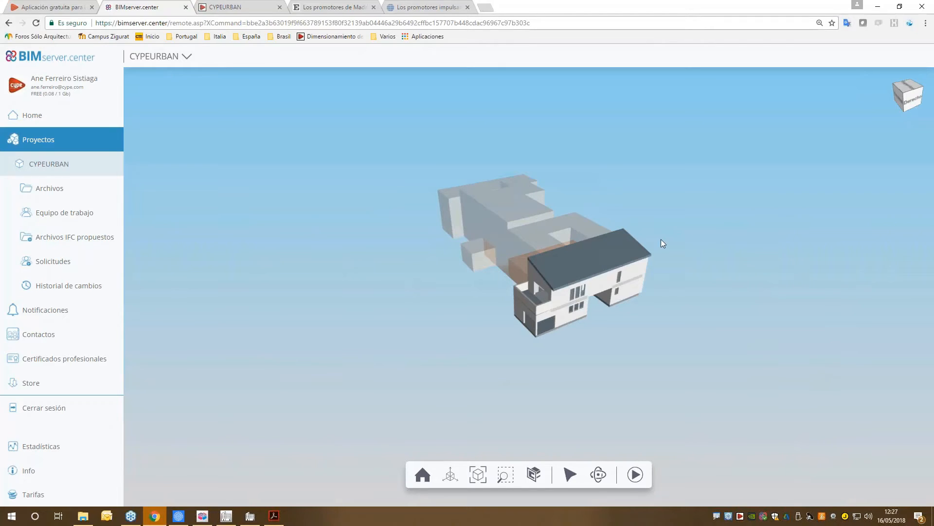
drag(661, 239, 670, 241)
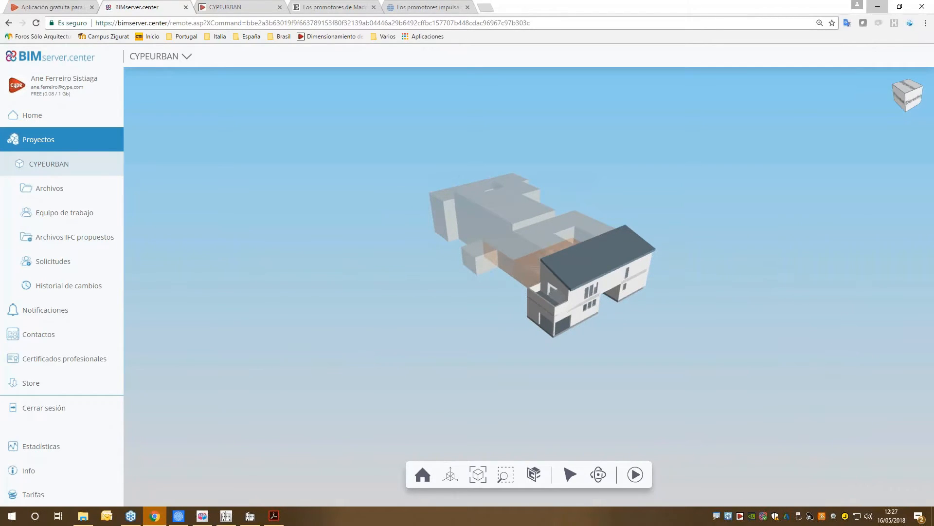
click(878, 7)
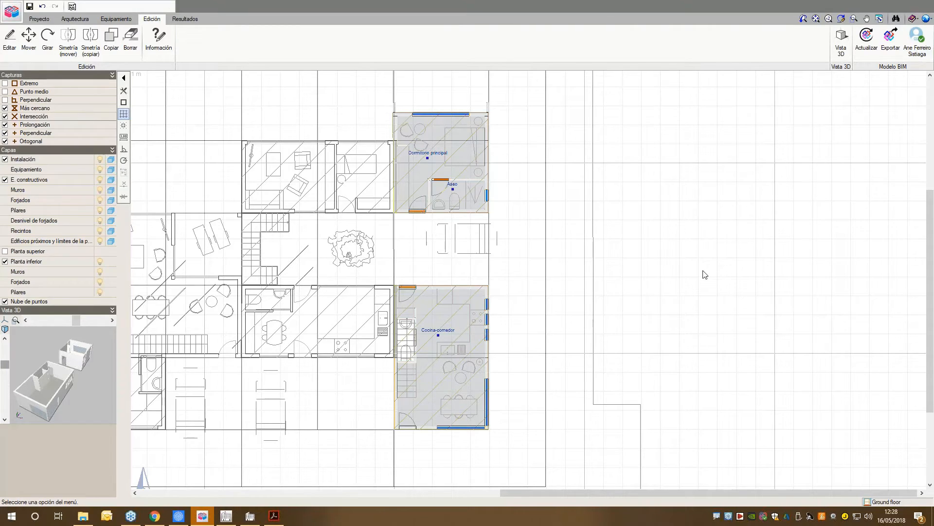
Step: Switch to CYPEURBAN, create a new job named Unifamiliar la fortuna and link it to the BIMserver.center project CYPEURBAN
click(875, 7)
click(211, 208)
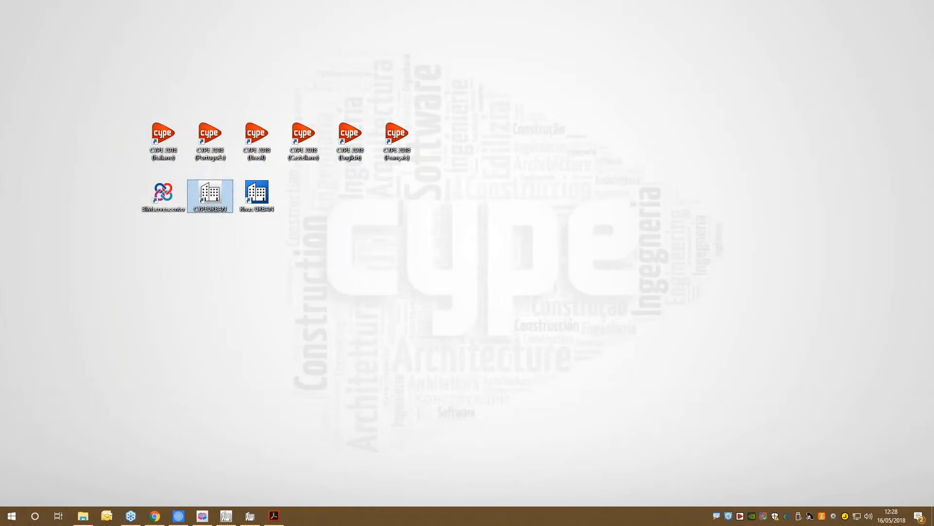
click(202, 516)
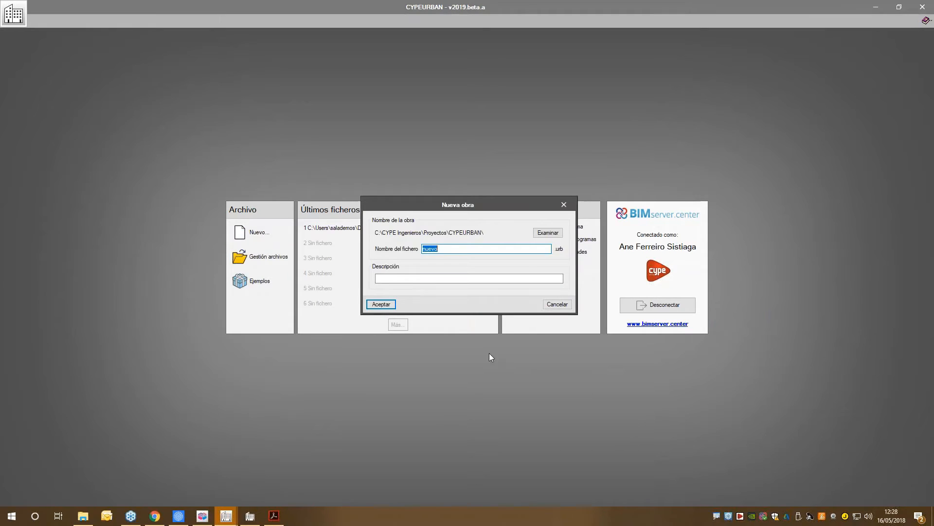
text(Unifamiliar la fortuna)
key(Tab)
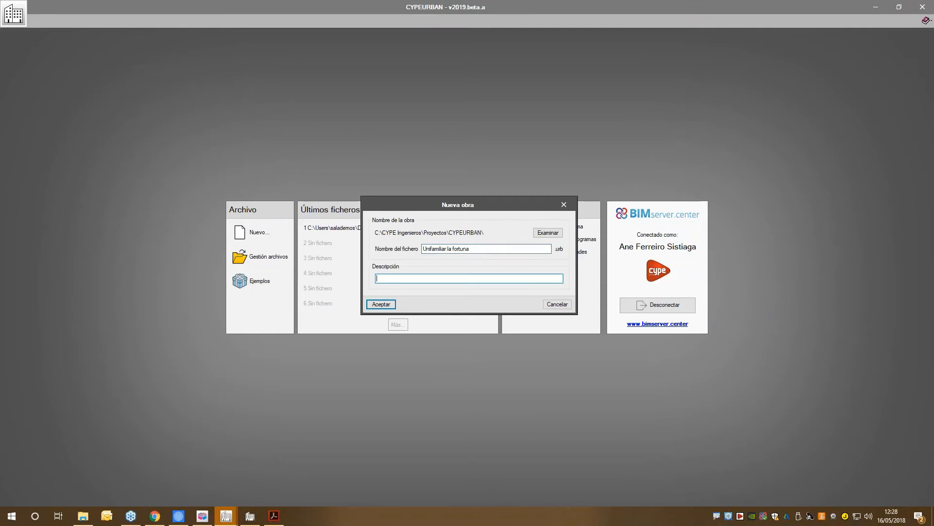
click(392, 304)
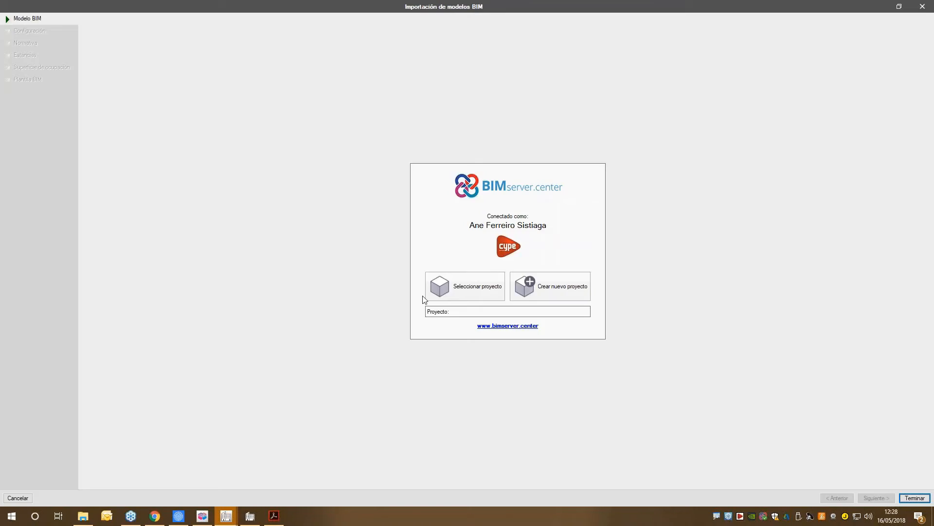
click(466, 284)
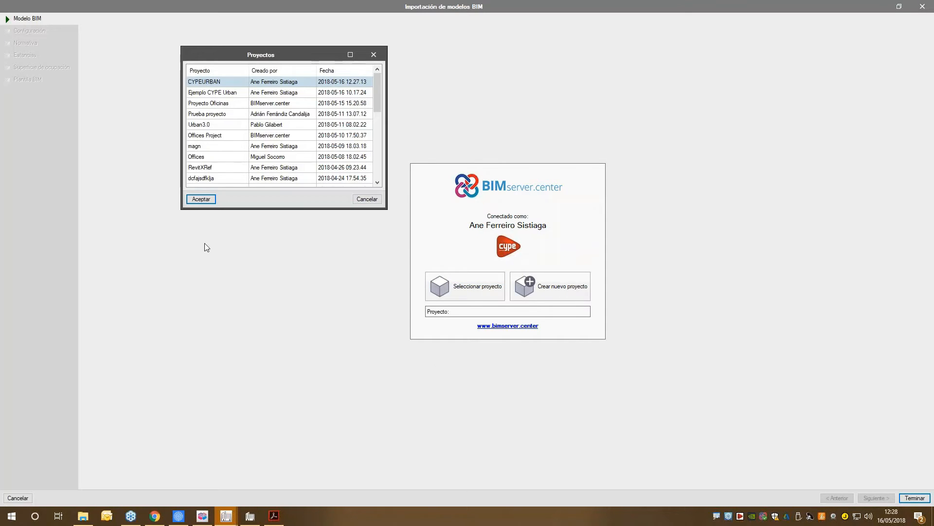
click(201, 199)
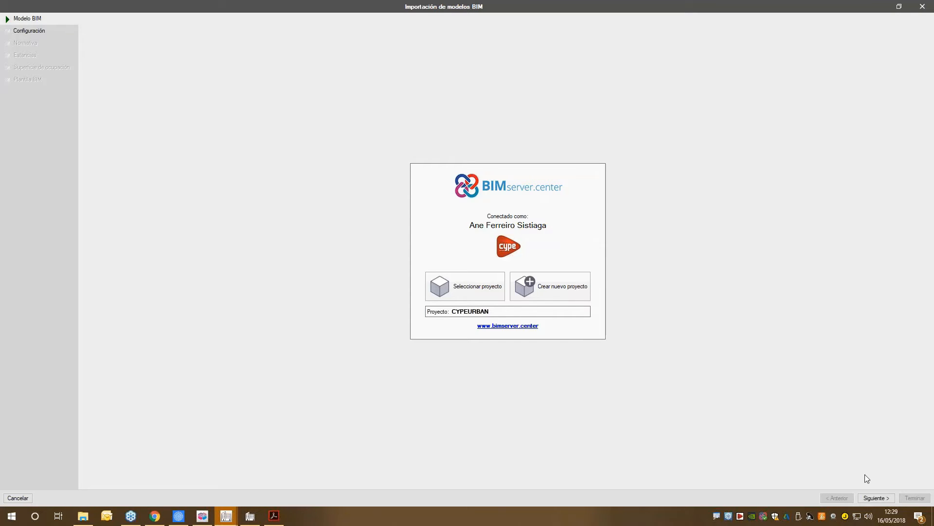
Step: Advance the BIM import of Arquitectura.ifc to the Normativa stage, and reduce and reposition the import window
click(868, 499)
click(880, 499)
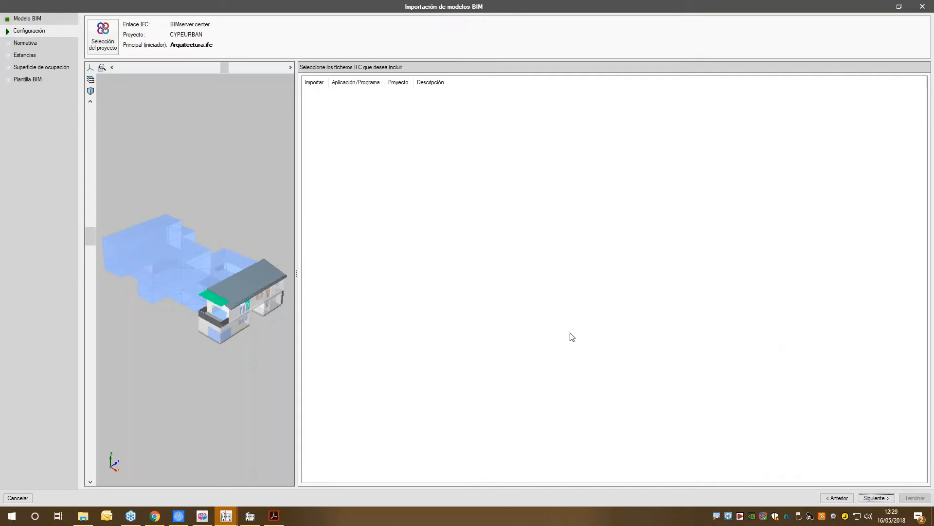
mouse_move(228, 214)
middle_down()
mouse_move(205, 203)
mouse_move(219, 217)
middle_up()
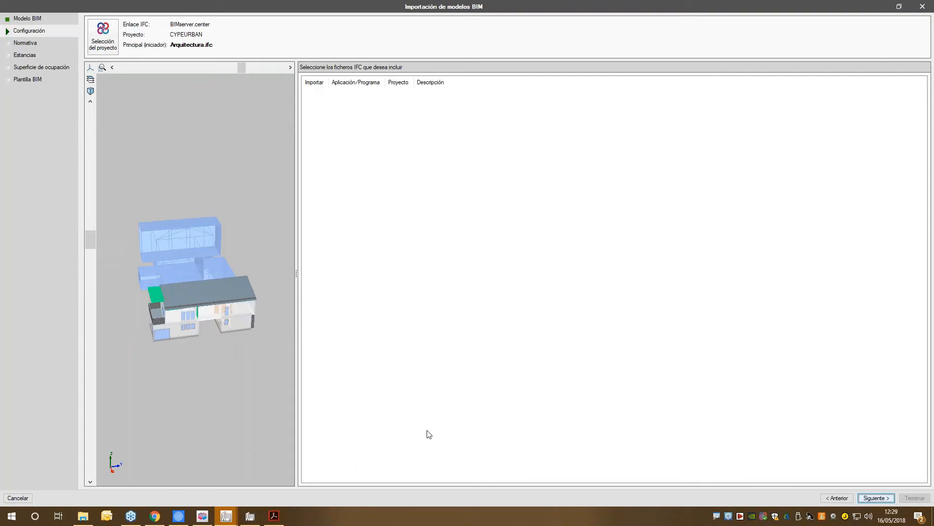
key(Return)
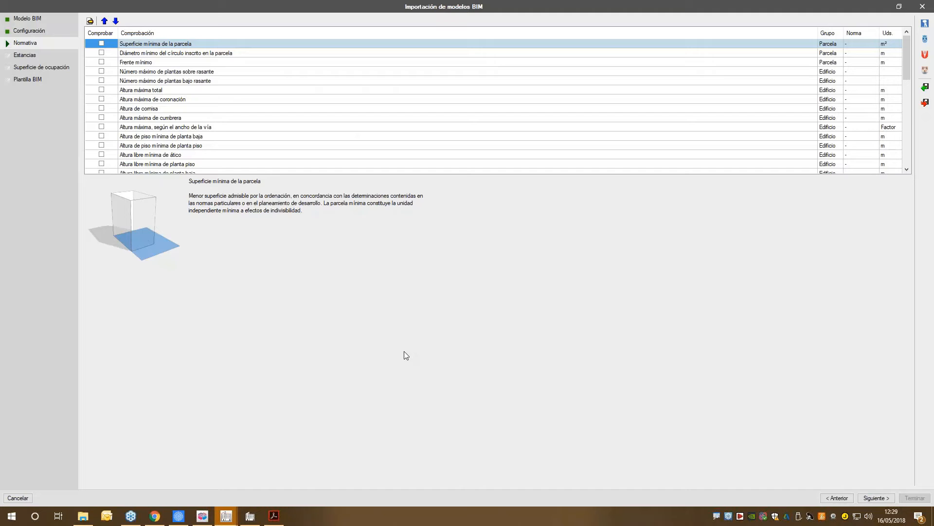
click(900, 6)
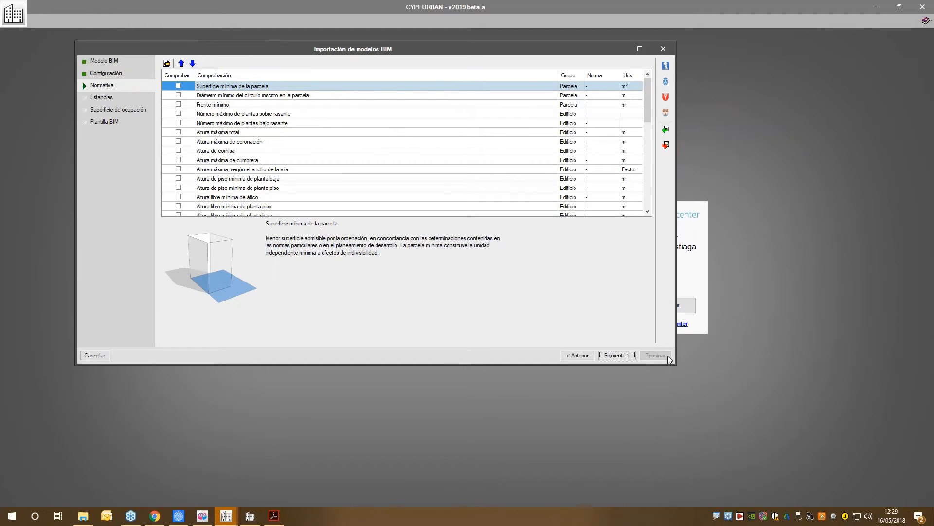
drag(670, 359, 713, 407)
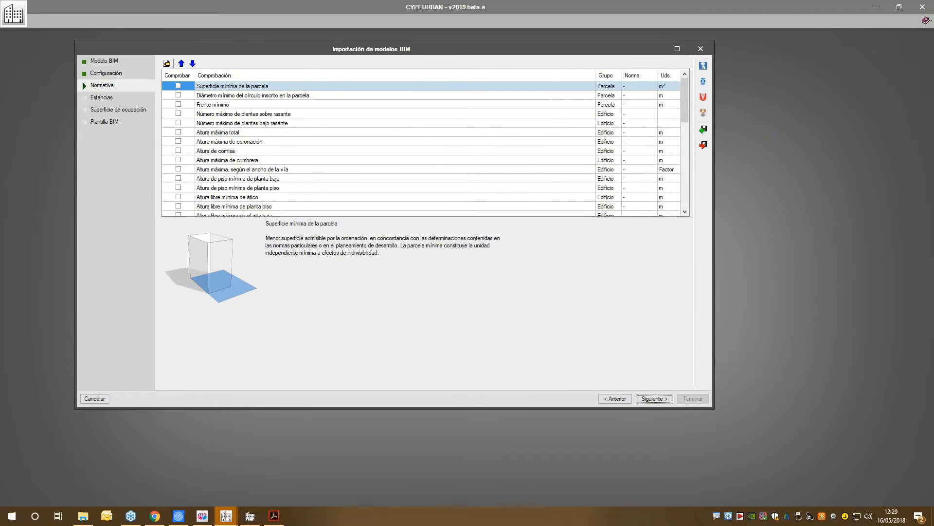
drag(481, 53, 531, 78)
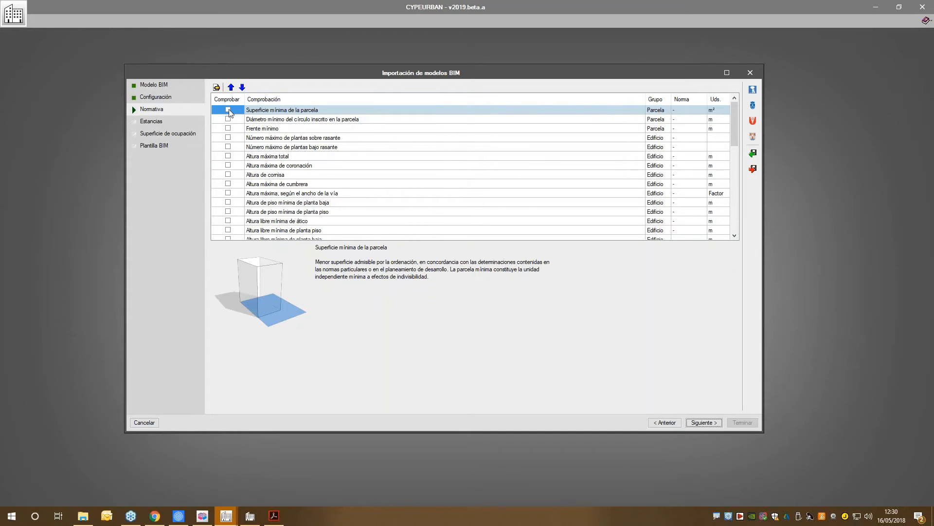
double_click(279, 111)
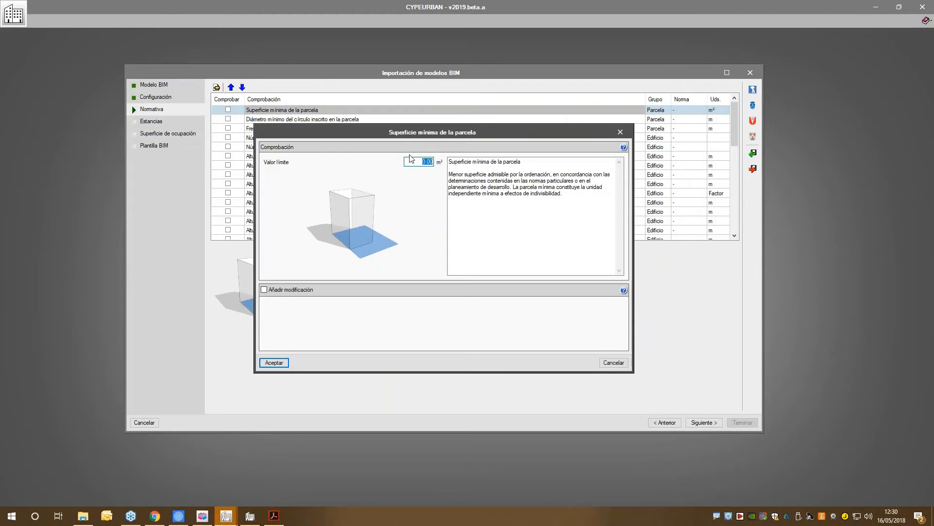
text(20)
drag(573, 199, 448, 162)
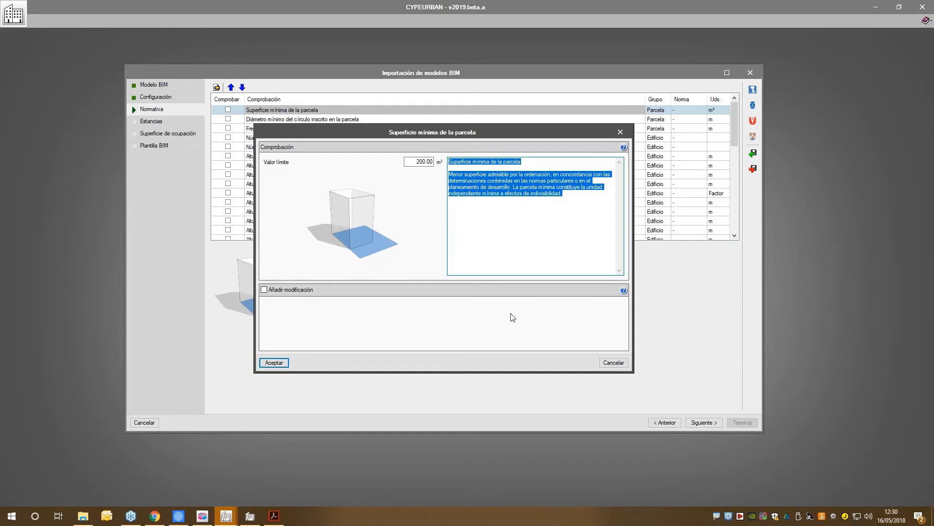
click(620, 132)
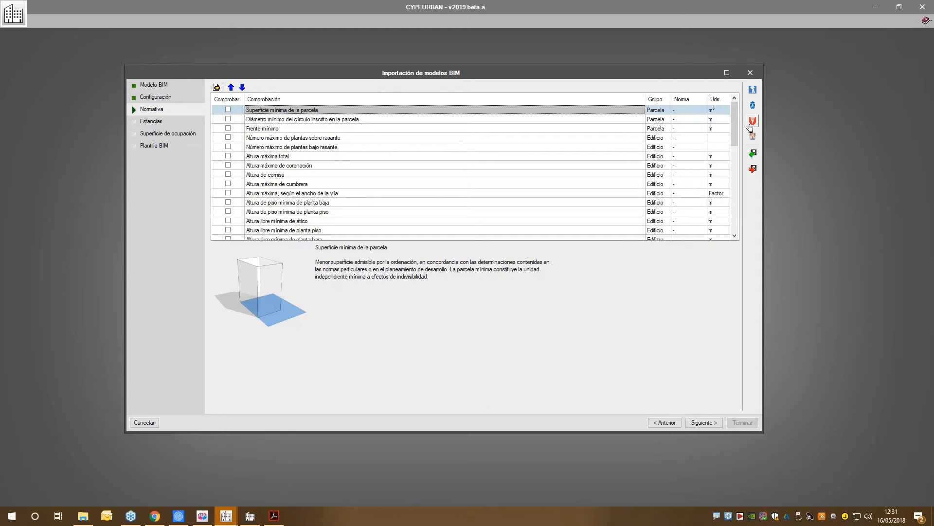
Step: Load the Rivas Vaciamadrid 2003 urban plan regulations for Plan parcial La Fortuna with G2 - Vivienda Unifamiliar - Hilera
drag(734, 133, 734, 215)
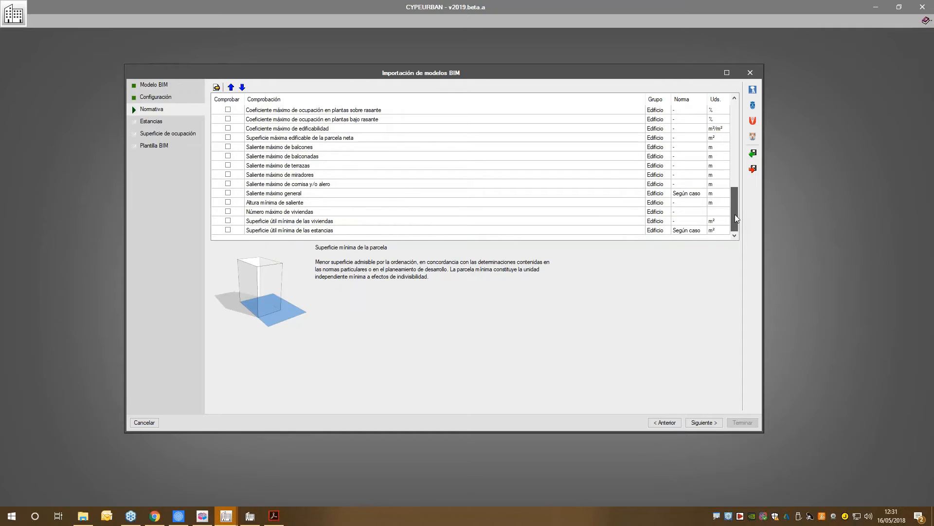
drag(736, 215, 738, 134)
click(753, 137)
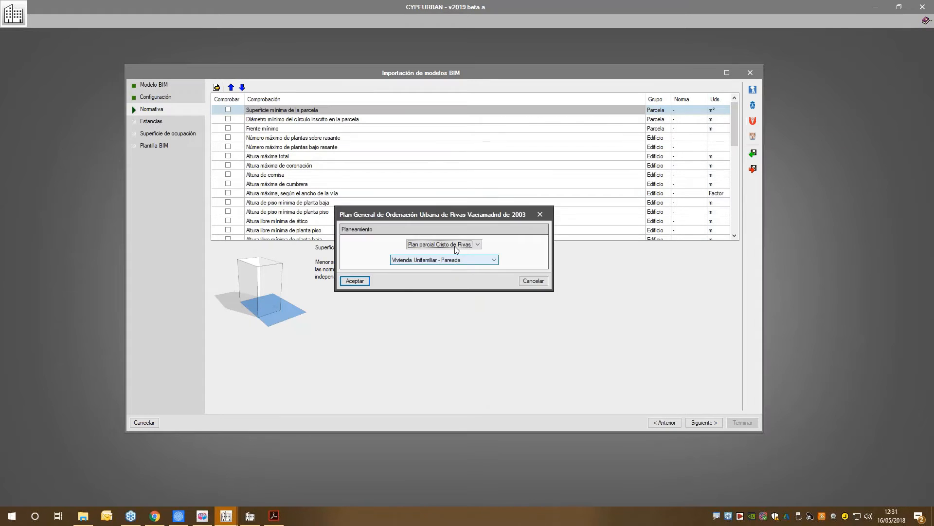
click(456, 246)
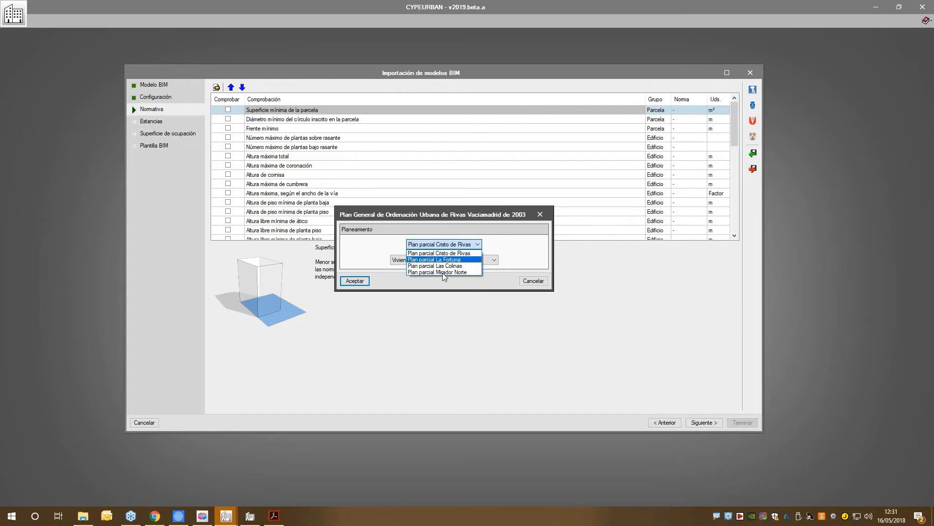
click(449, 260)
click(484, 261)
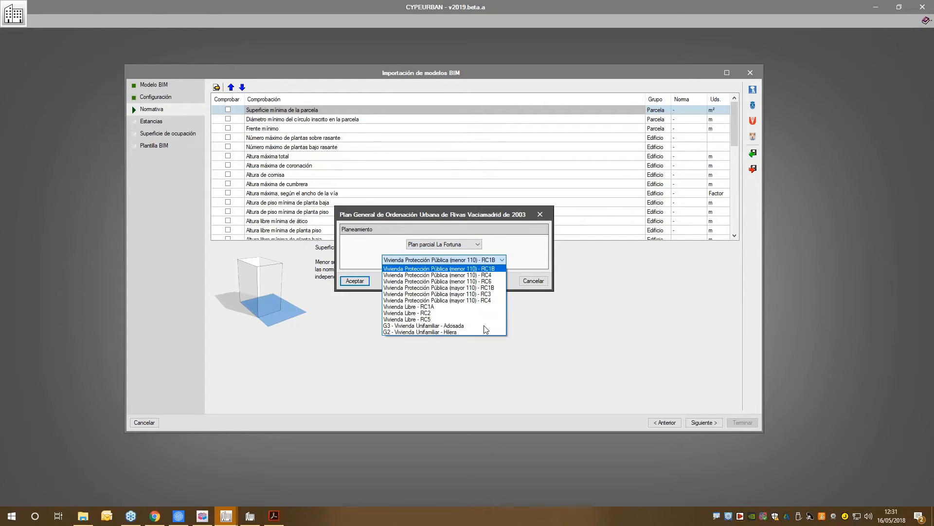
click(459, 333)
click(457, 262)
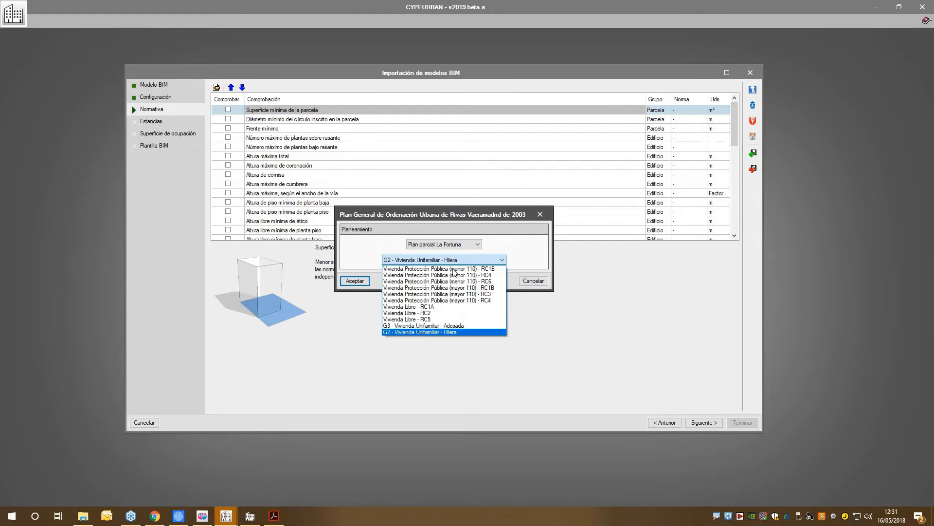
click(453, 333)
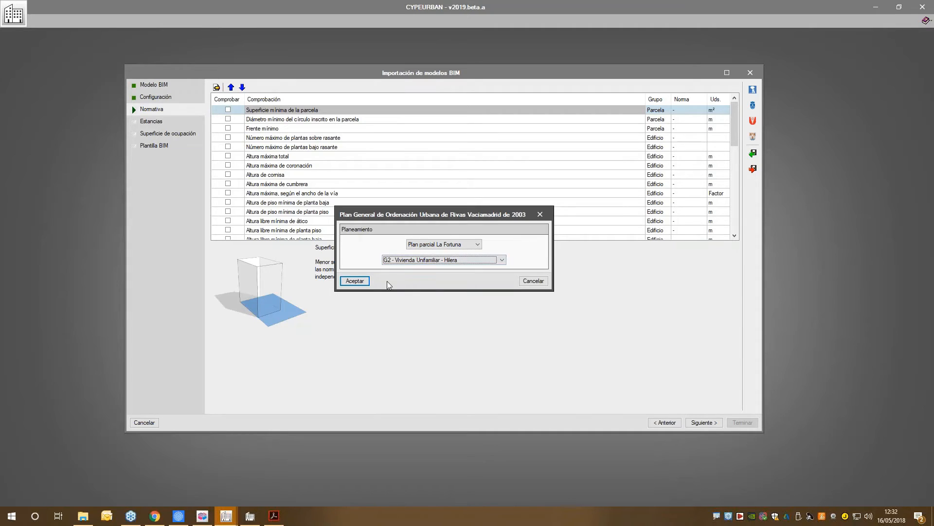
click(355, 281)
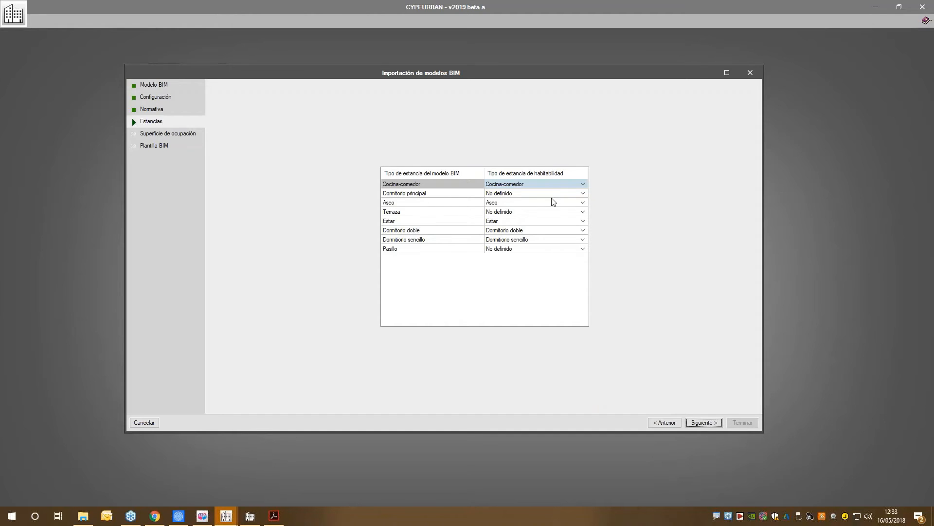
Step: Assign the habitability type Dormitorio doble to the Dormitorio principal room and continue to the occupied-area stage
click(572, 194)
click(583, 193)
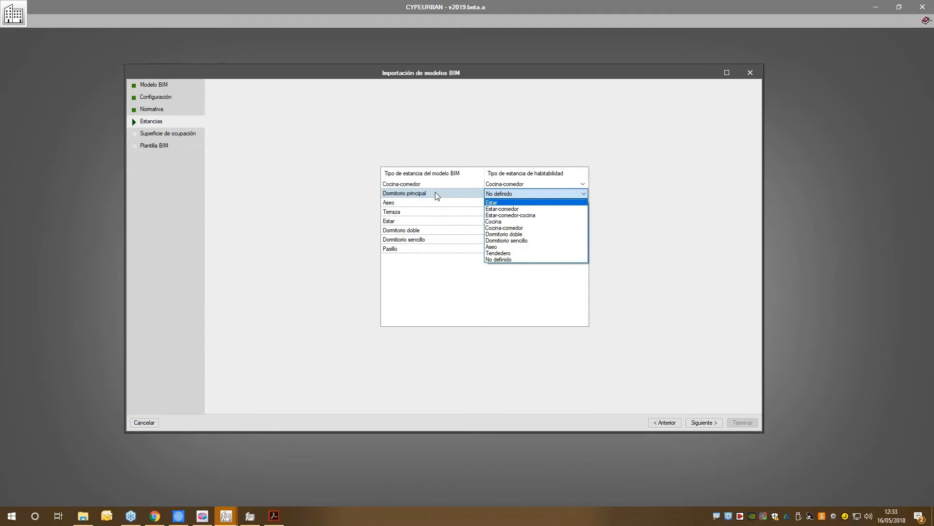
click(536, 235)
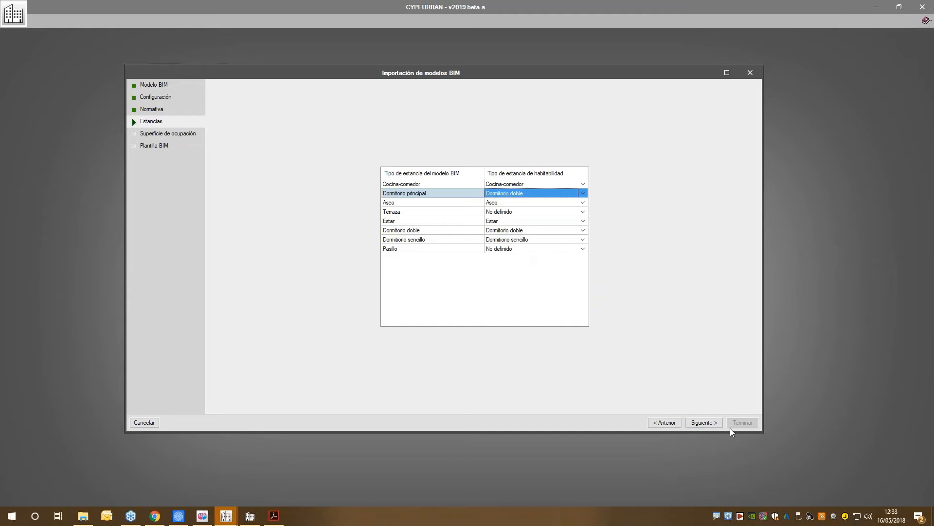
click(716, 424)
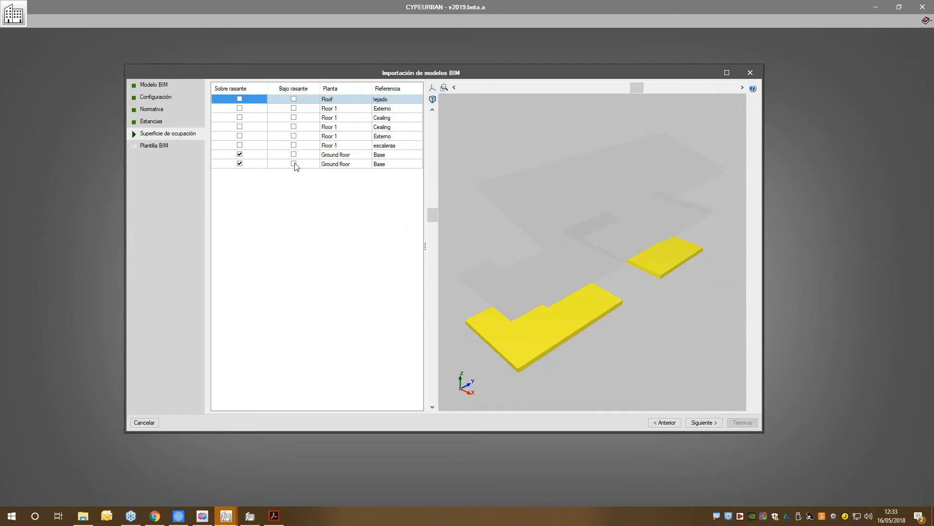
Step: Mark all Floor 1 slabs as Sobre rasante for the occupied area, and finish the import keeping all BIM template elements
click(240, 146)
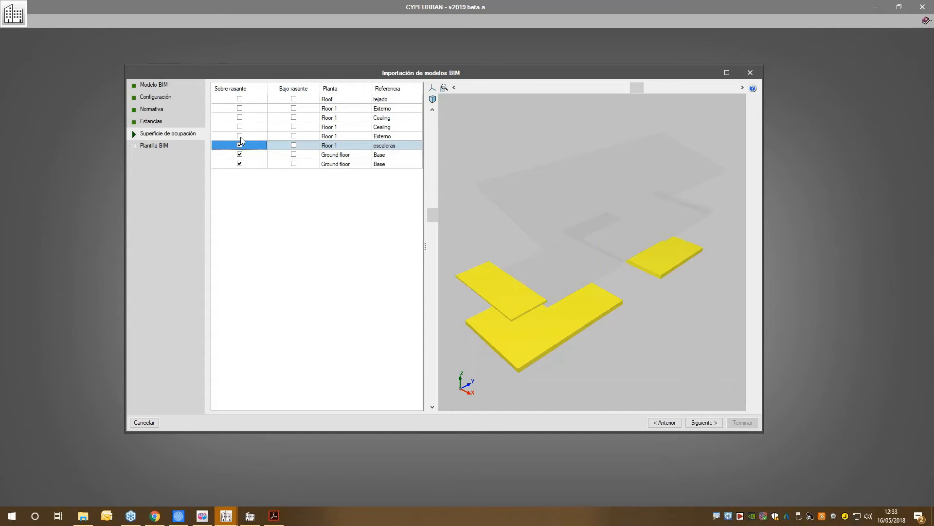
click(239, 136)
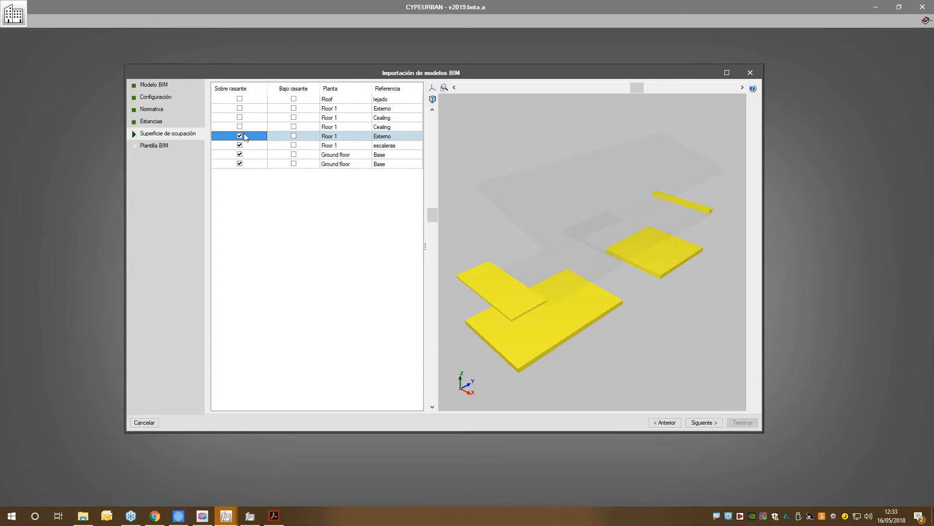
click(240, 127)
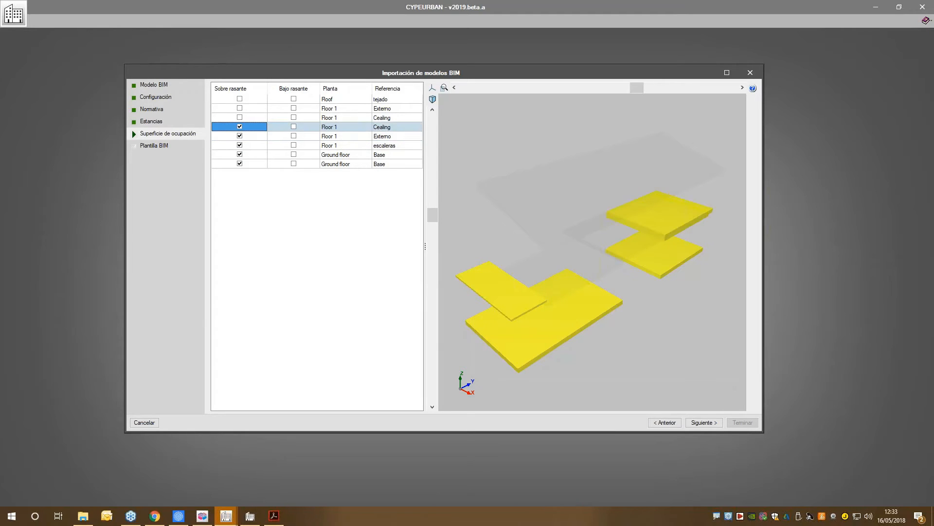
click(239, 108)
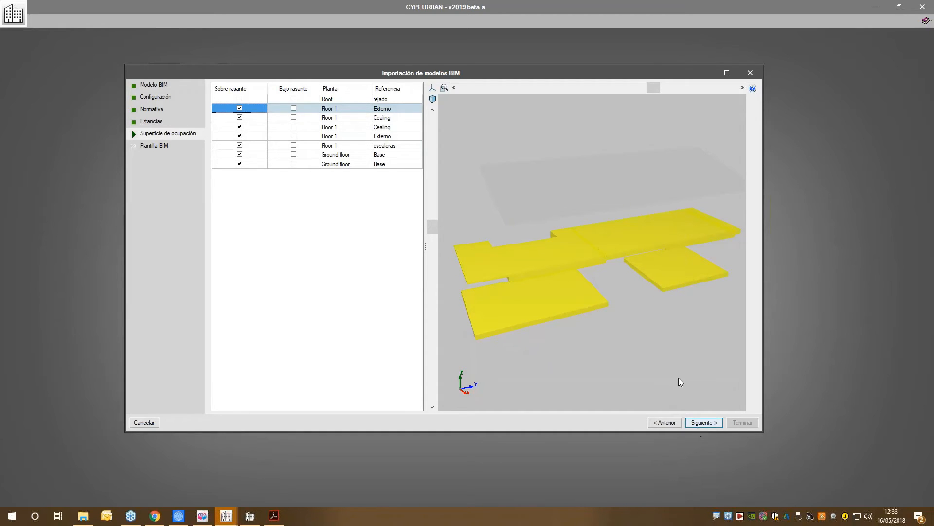
click(704, 423)
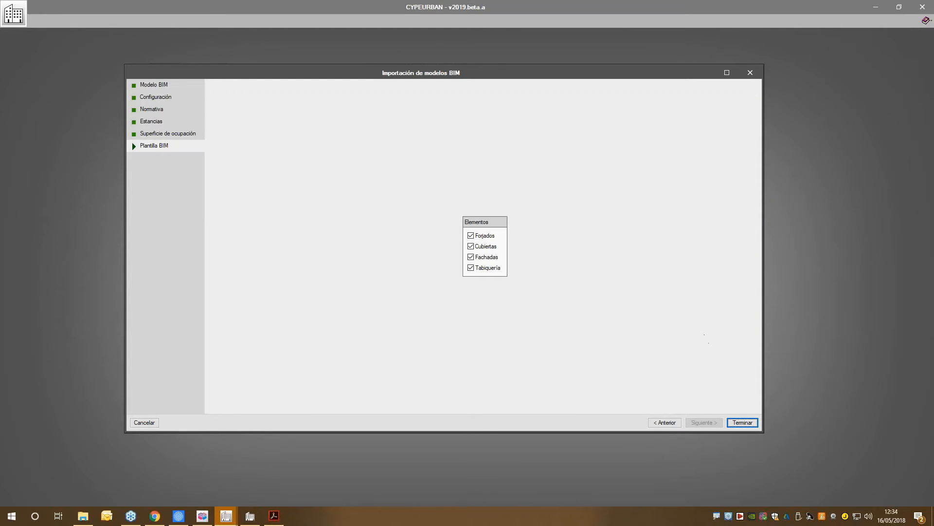
click(741, 423)
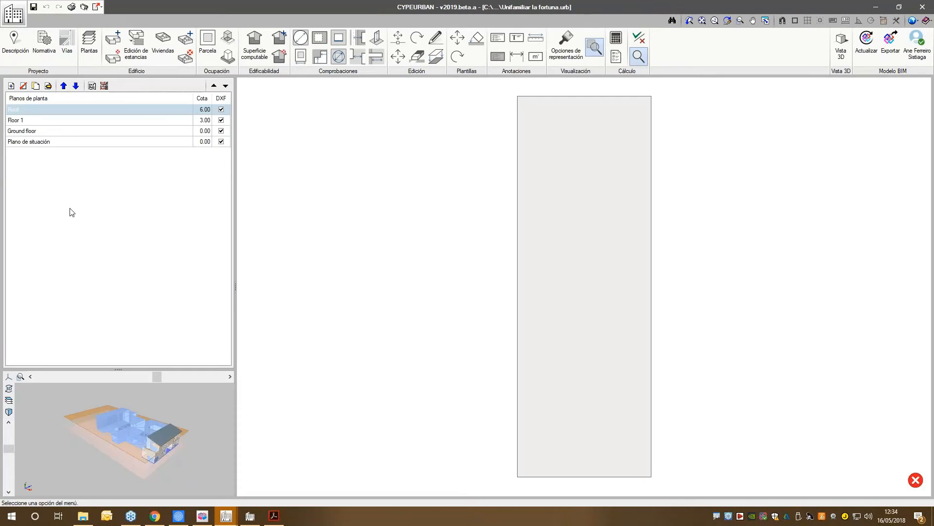
Step: Show the Ground floor plan and hide the hach layer in the 01_PB and 02_P1 templates
click(62, 135)
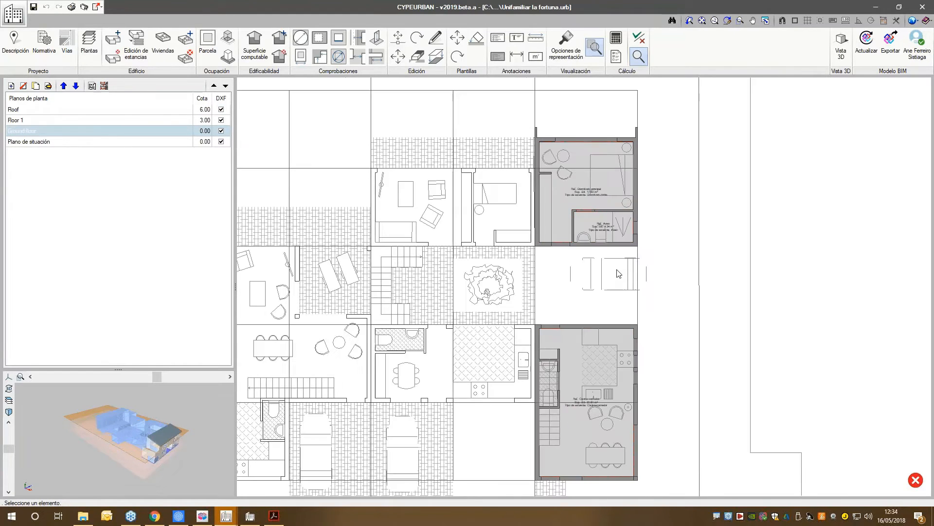
scroll(619, 274, down, 1)
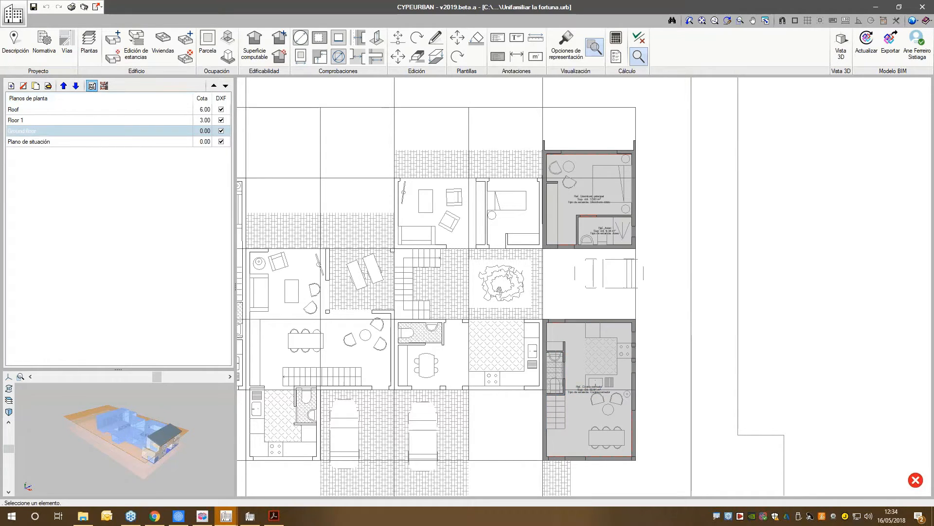
click(92, 86)
scroll(297, 243, down, 1)
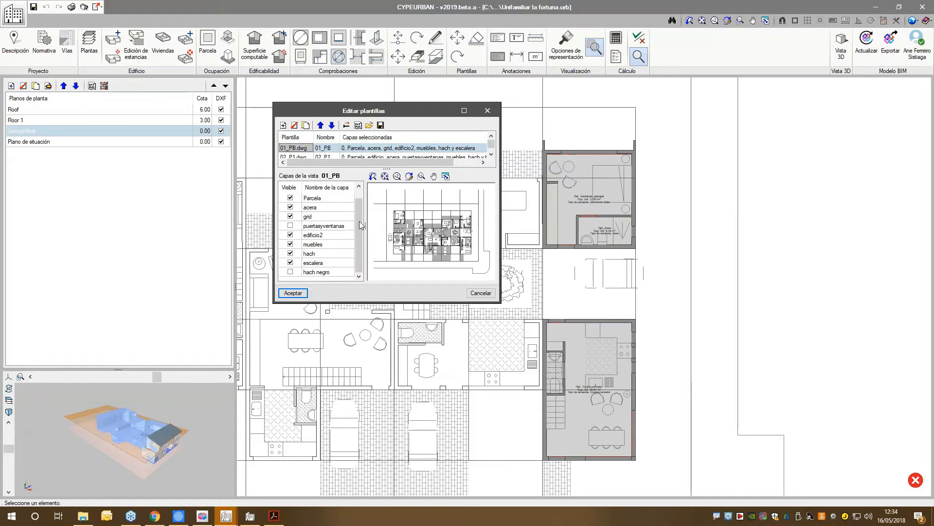
click(290, 253)
click(305, 156)
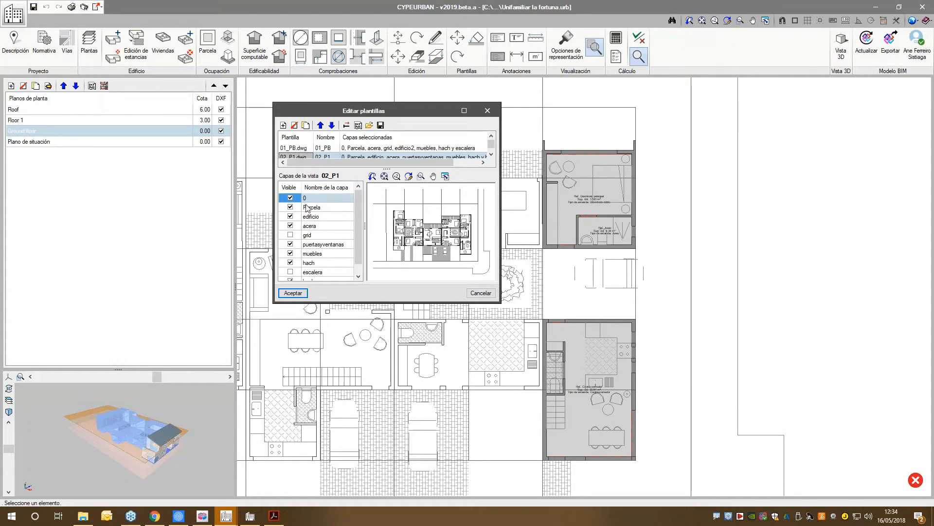
click(291, 262)
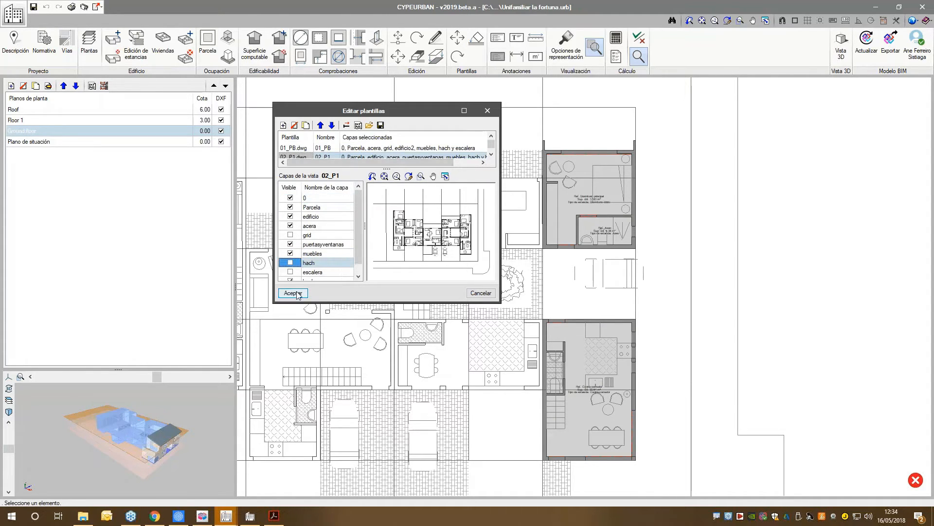
click(293, 293)
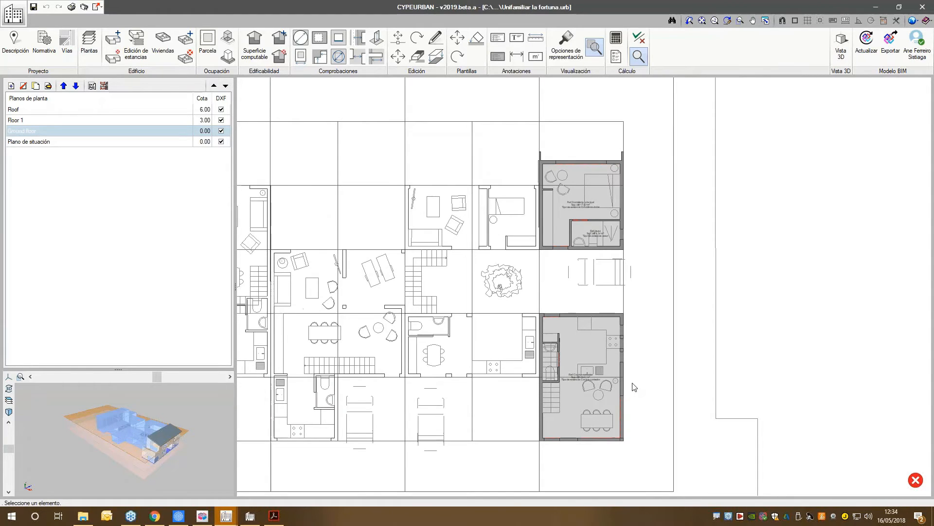
Step: Look through the upper plans, return to the Ground floor plan, and enlarge the 3D preview
scroll(370, 321, down, 1)
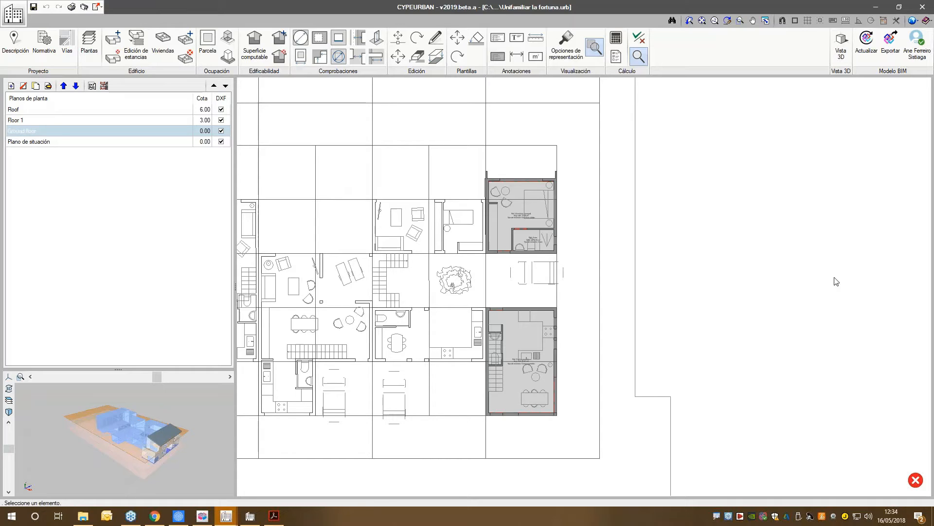
click(16, 120)
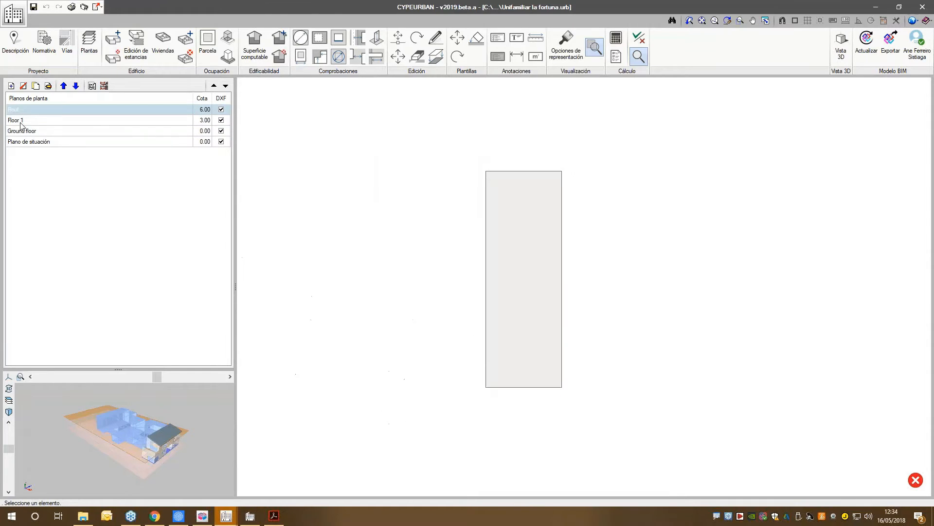
click(21, 130)
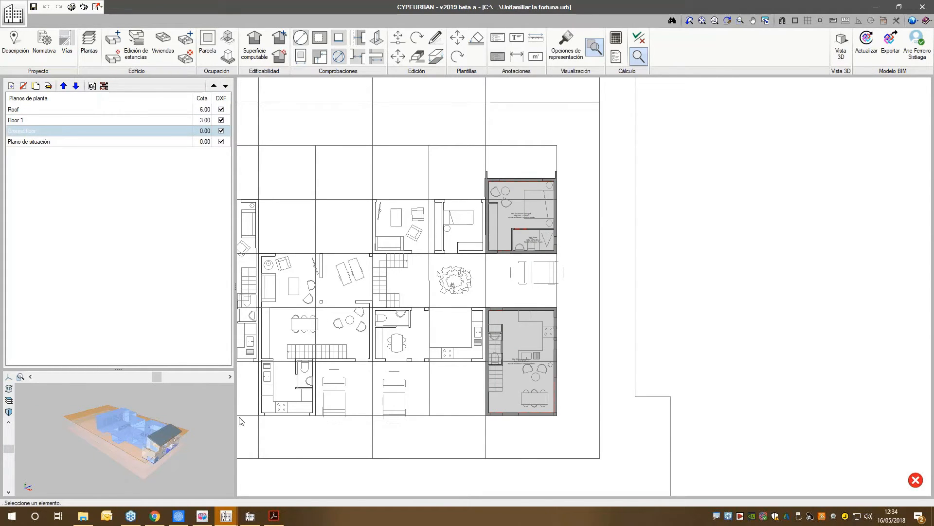
drag(237, 419, 242, 421)
scroll(171, 448, up, 2)
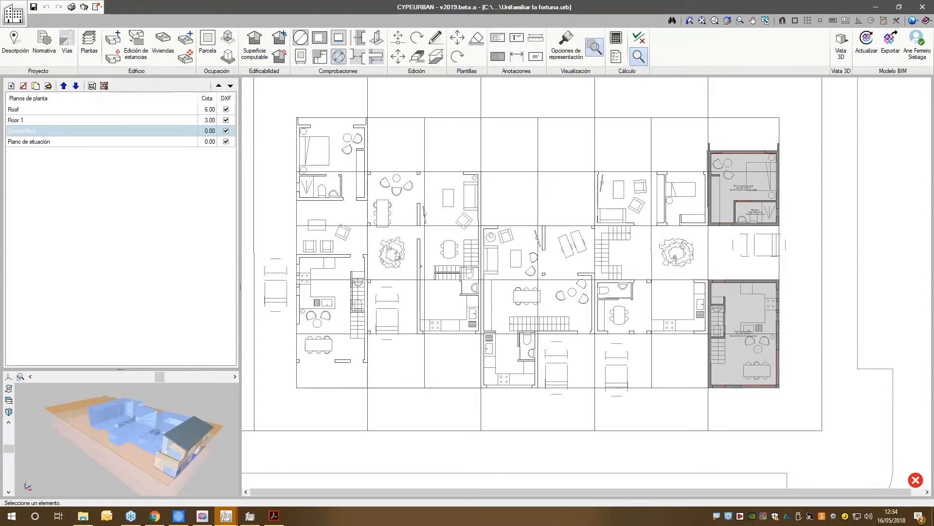
Step: Enlarge the 3D preview to view the model, and name the project Villa Antonia in its description
drag(157, 370, 177, 289)
scroll(177, 416, up, 4)
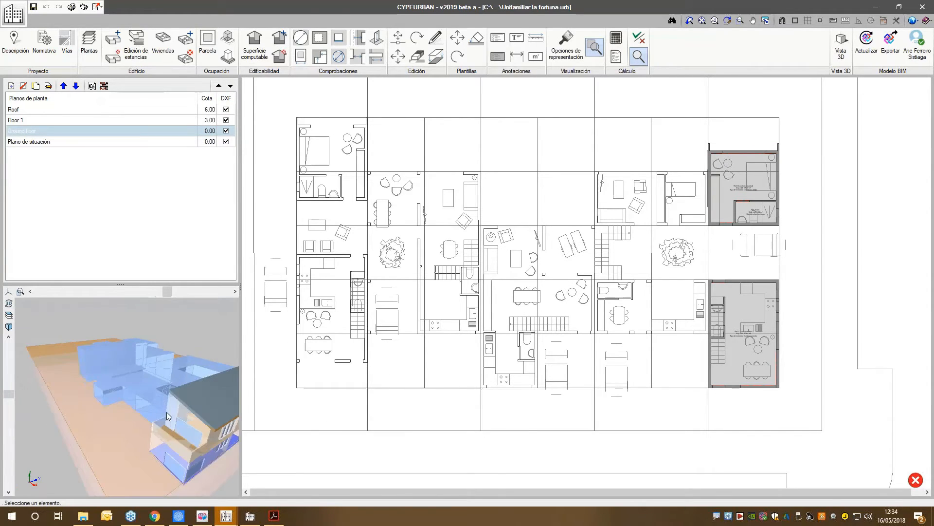
scroll(152, 410, down, 5)
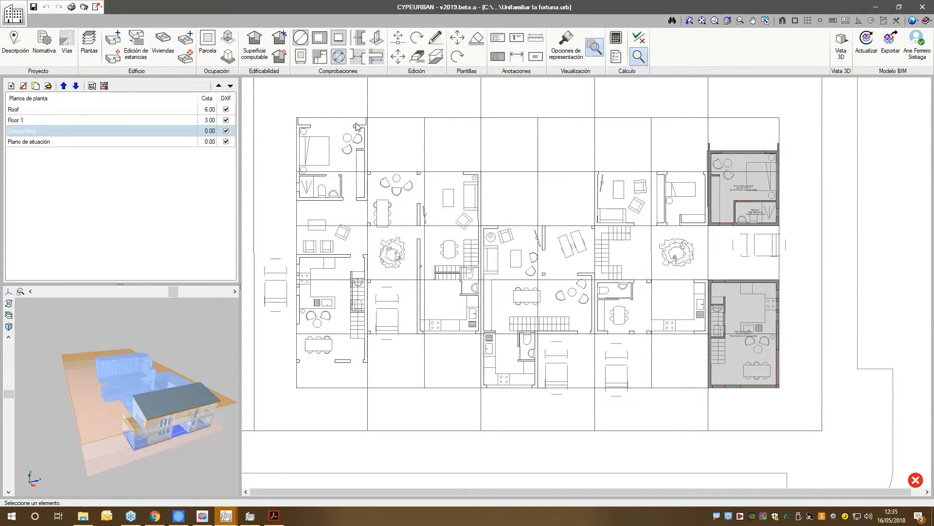
click(15, 42)
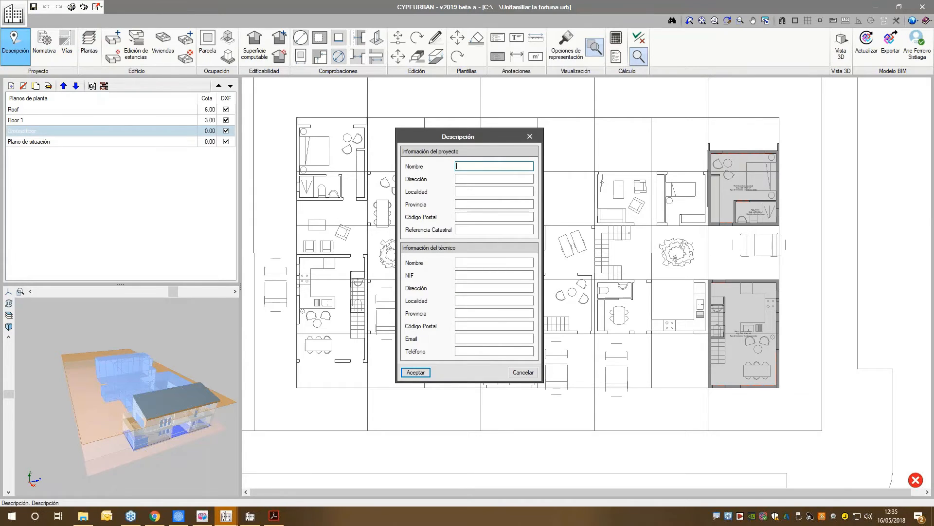
text(Villa Antonia)
click(415, 373)
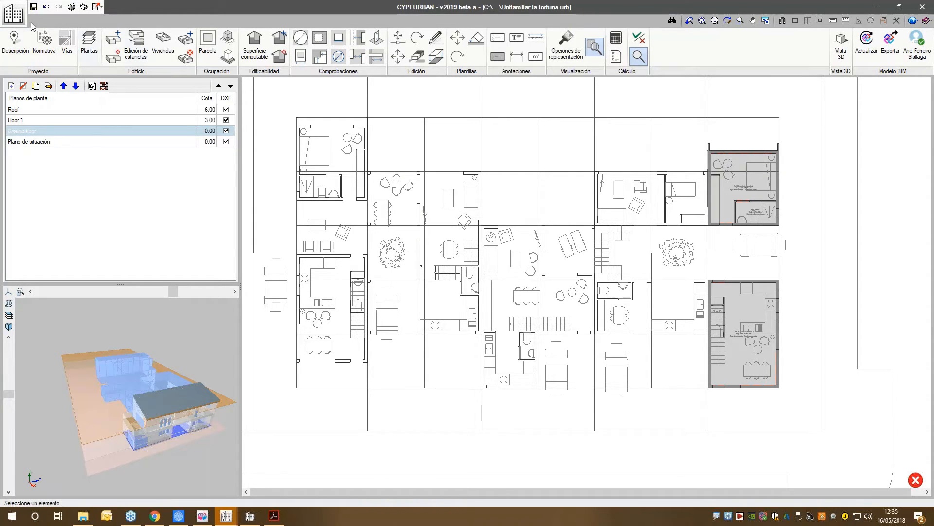
Step: Examine the full list of urban-planning checks and their norm values in an enlarged Normativa dialog, and close it
click(40, 49)
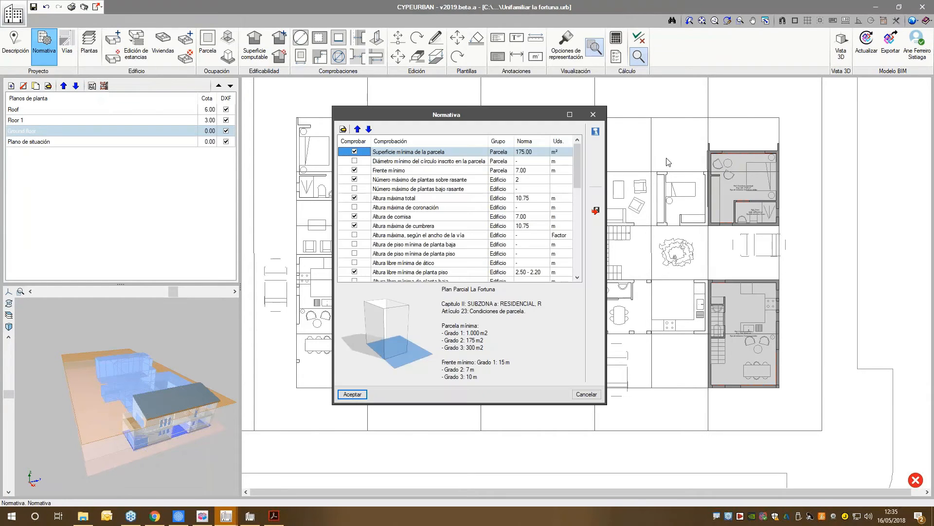
drag(606, 403, 705, 413)
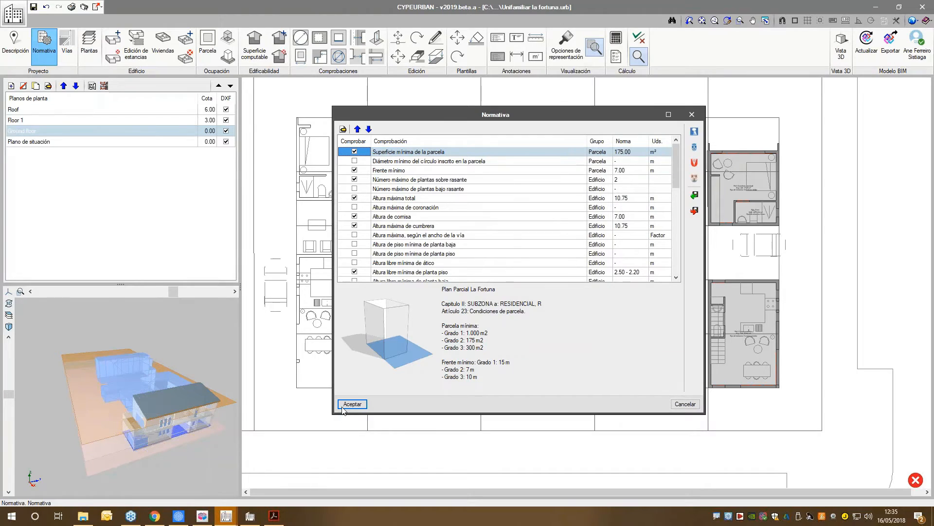
drag(332, 414, 307, 421)
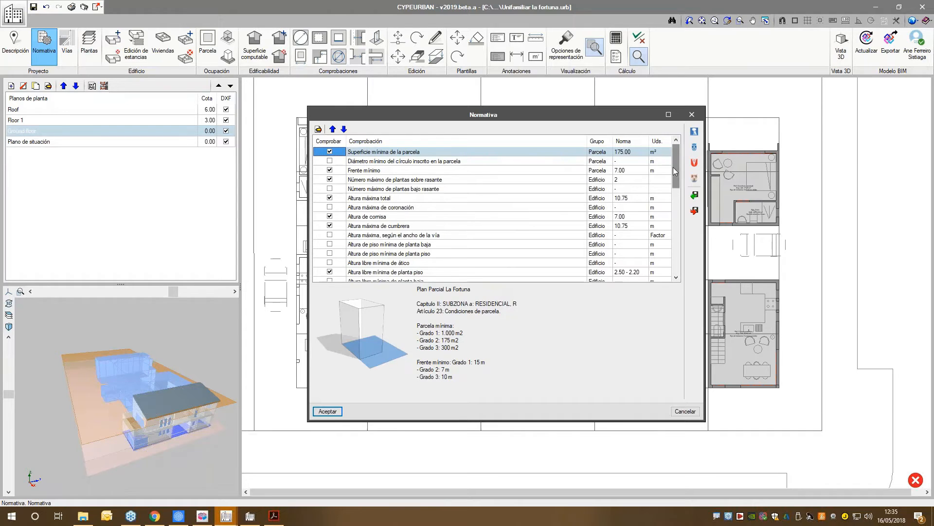
drag(674, 167, 673, 260)
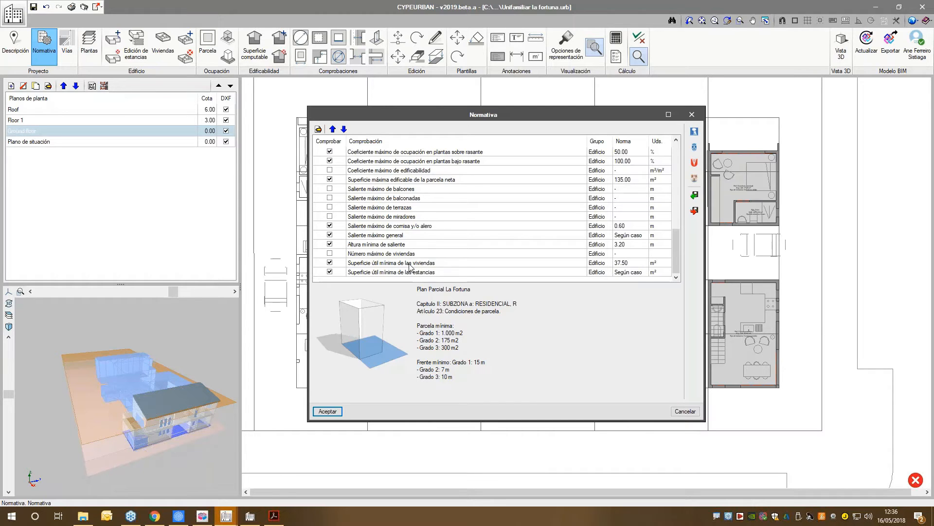
scroll(415, 258, up, 1)
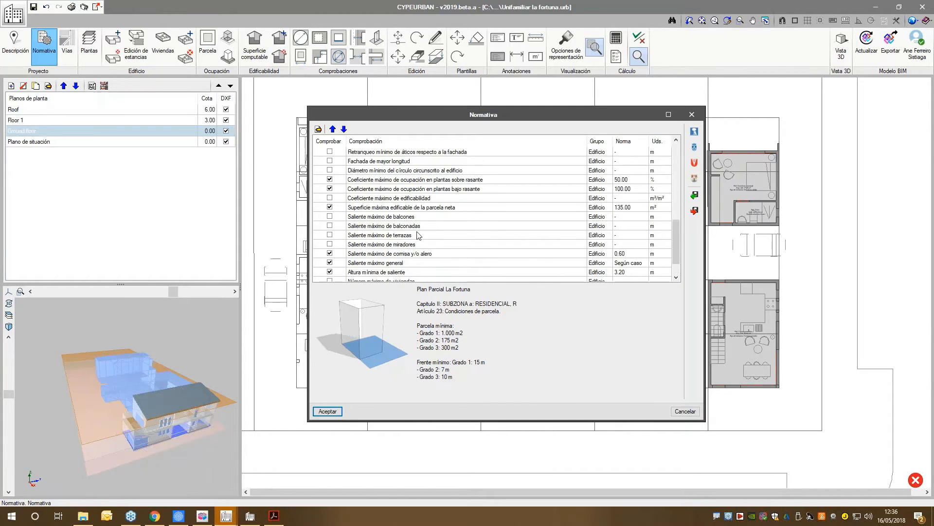
scroll(413, 221, up, 2)
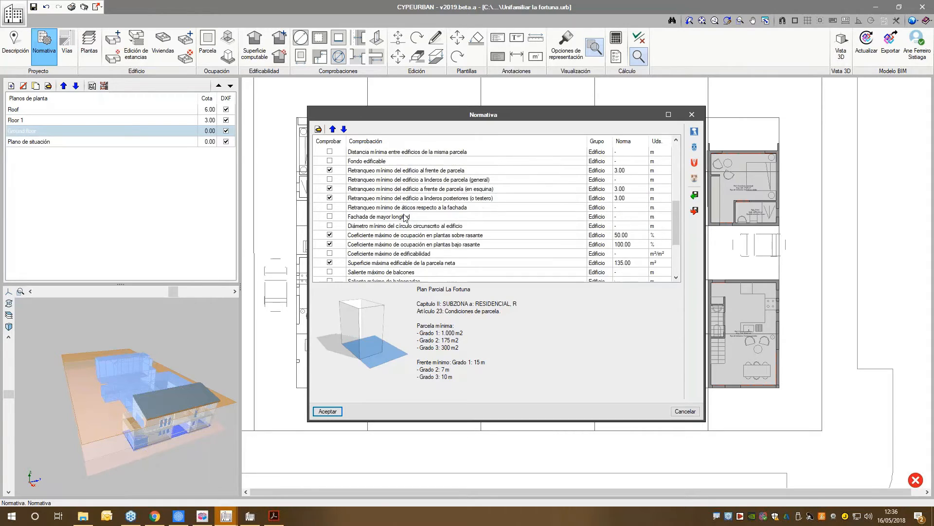
scroll(395, 213, up, 2)
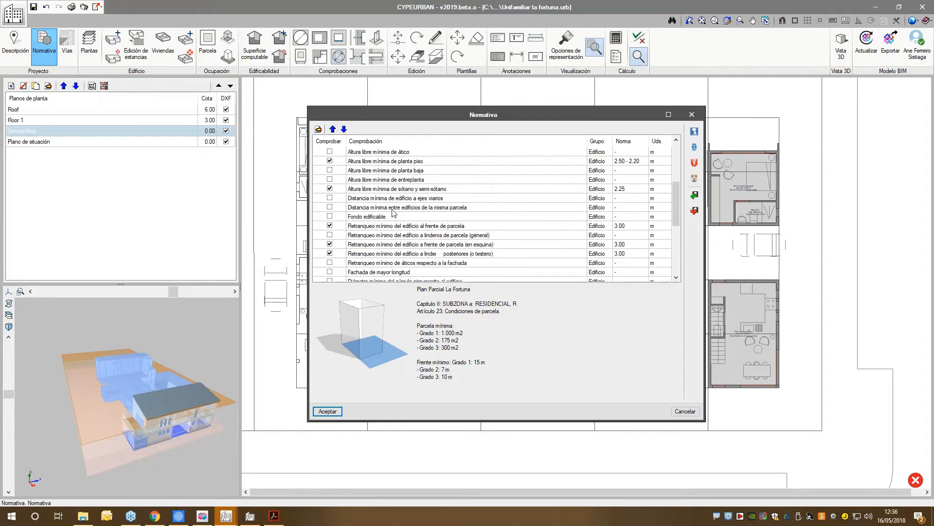
scroll(404, 213, up, 4)
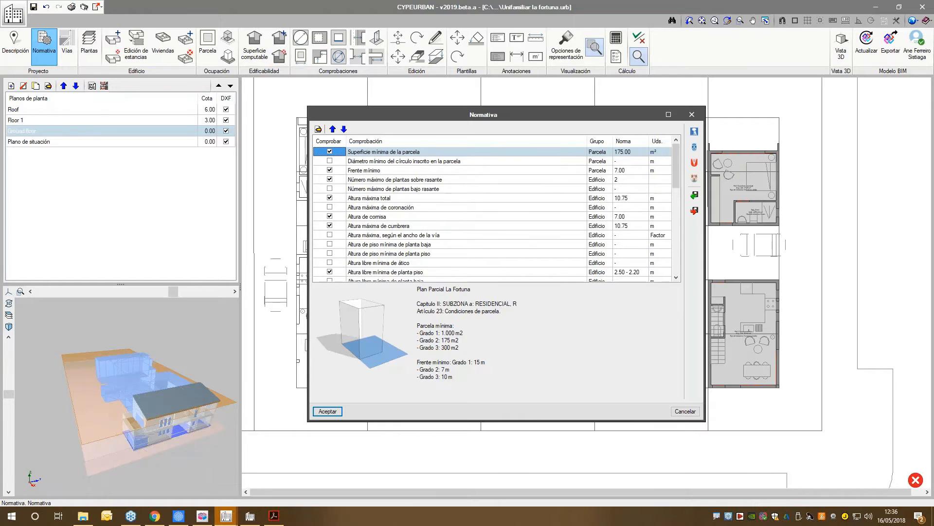
click(692, 114)
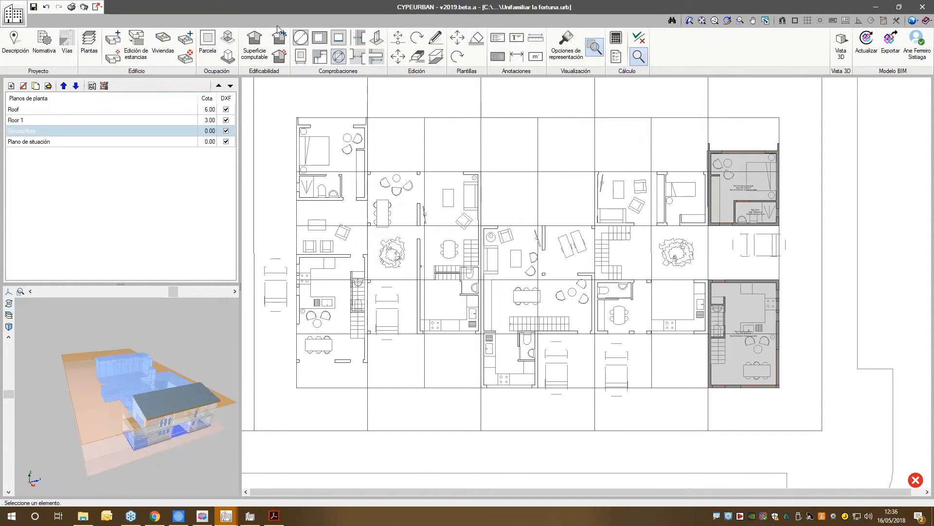
Step: Add a modification of type Modificado to the Altura libre mínima de planta piso check in the project regulations
click(50, 52)
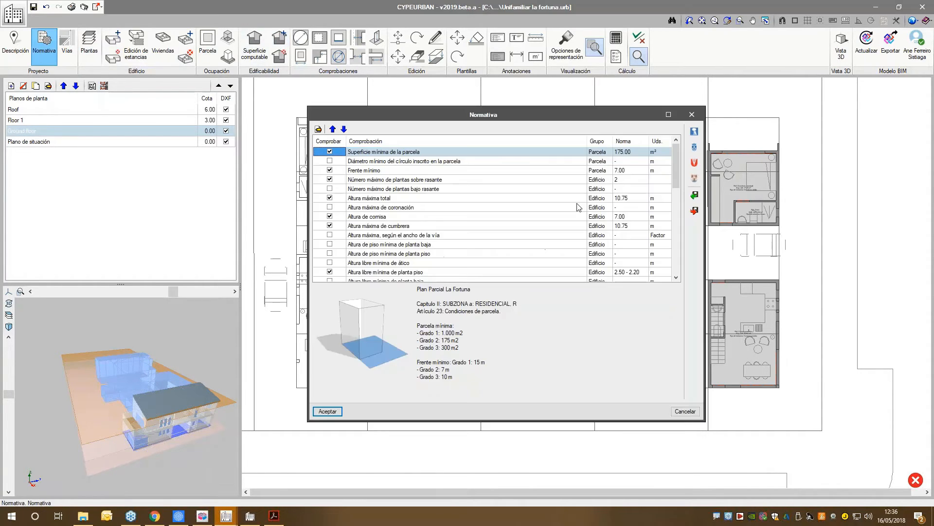
scroll(582, 206, down, 3)
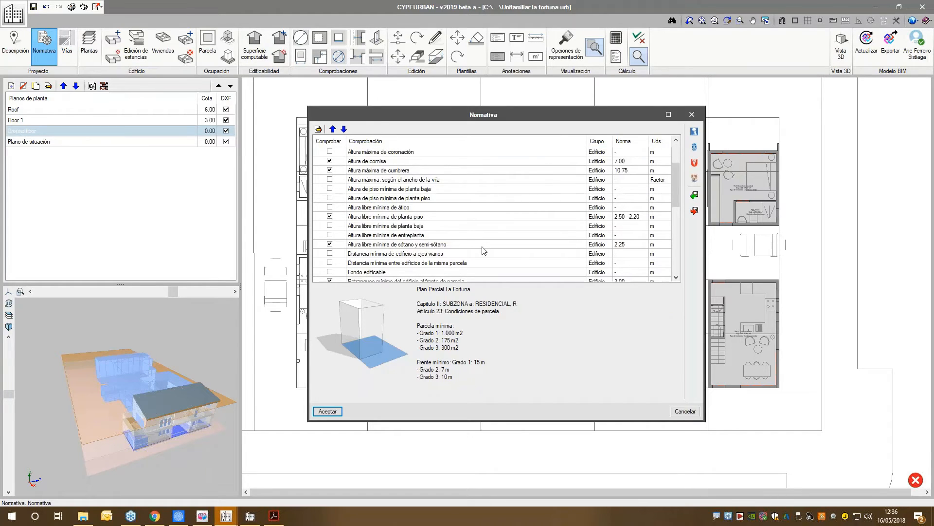
double_click(423, 220)
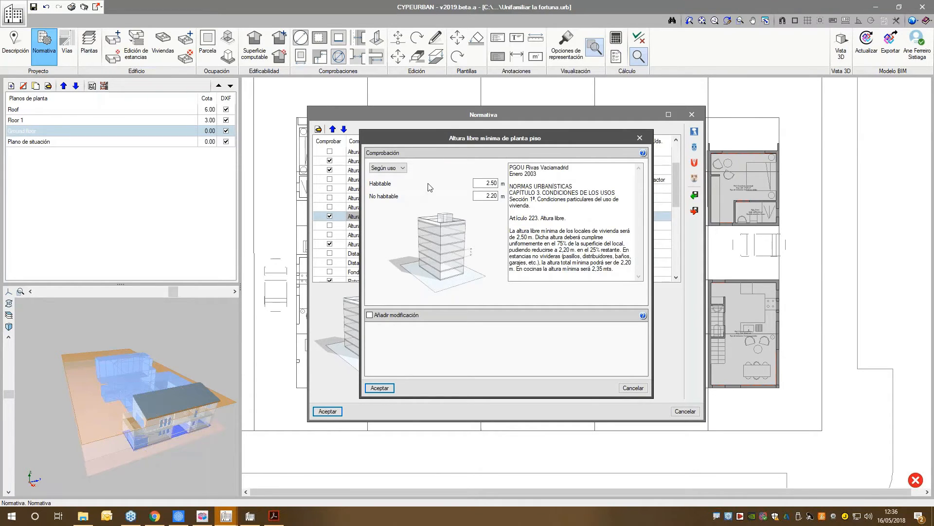
drag(444, 138, 454, 138)
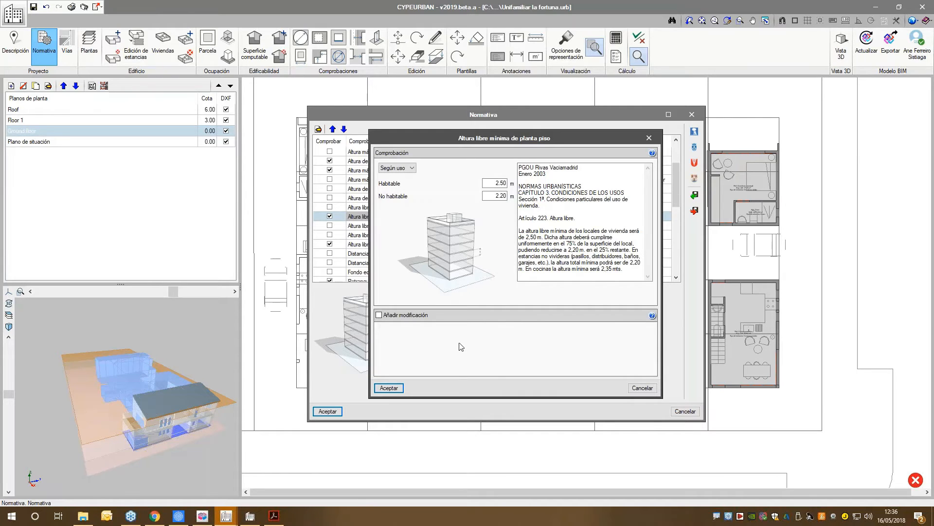
click(379, 316)
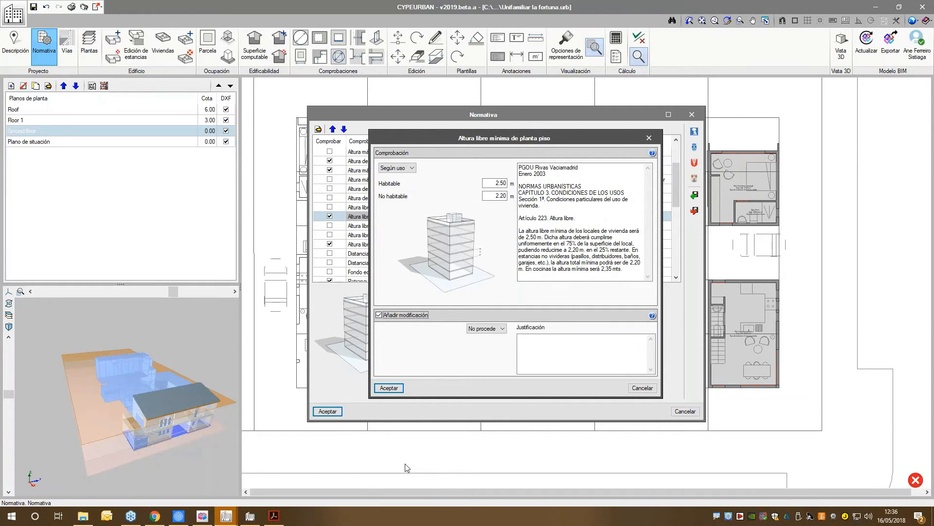
click(497, 331)
click(482, 343)
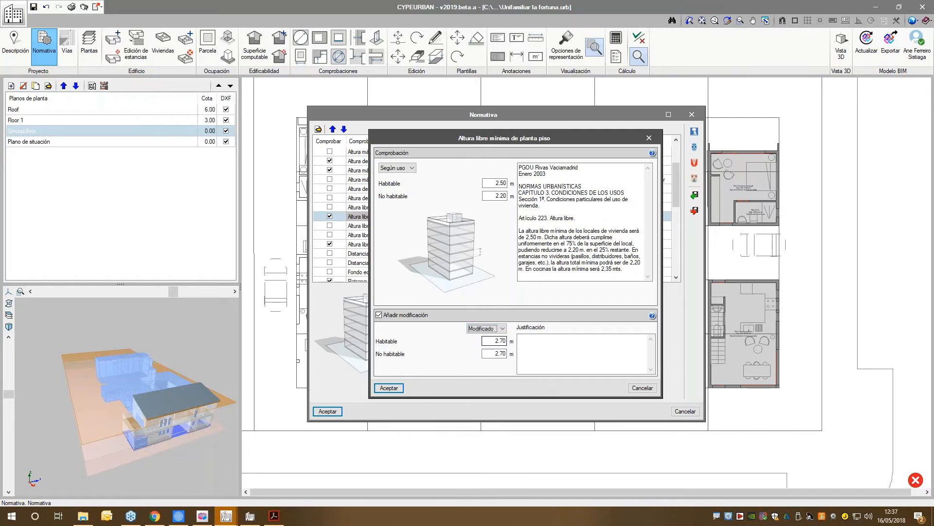
Step: Set the modified No habitable height to 2.35 m and justify it with "Cocina es segun la norma 2.35"
key(Tab)
key(Tab)
text(2.35)
click(537, 348)
text(Co)
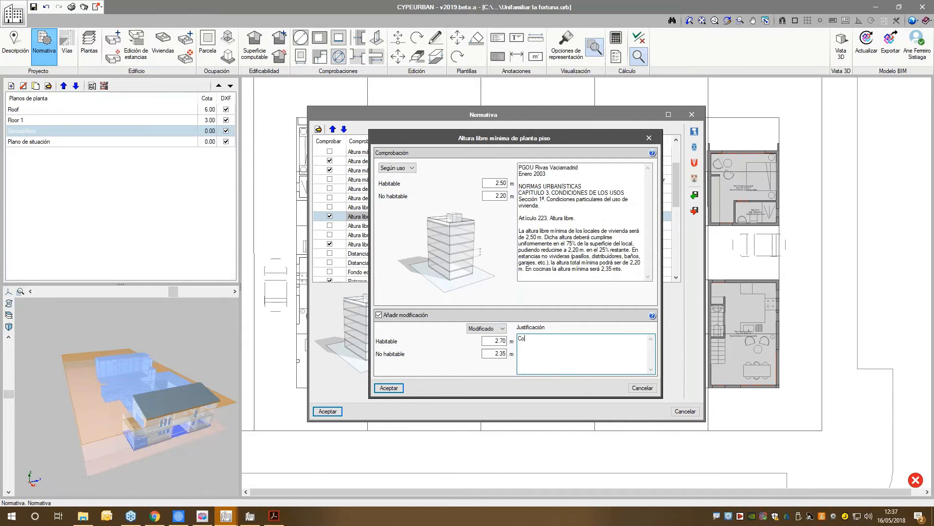
text(cina es segun la norma 2.35)
click(400, 388)
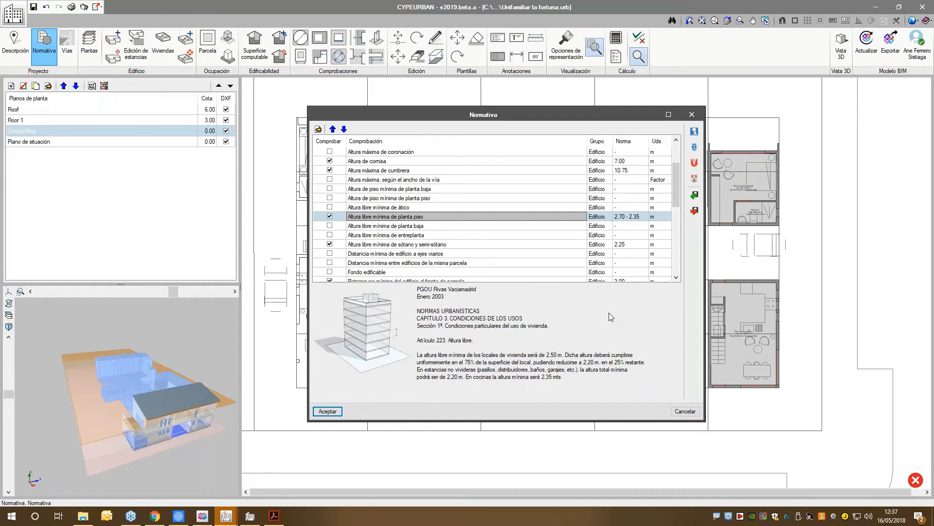
Step: Remove the modification from the Altura libre mínima de planta piso check and accept the regulations
double_click(424, 216)
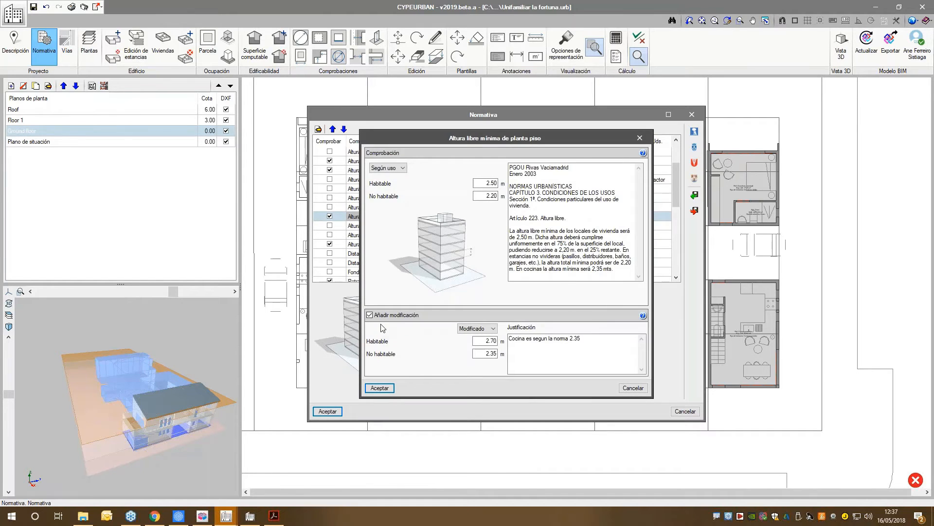
click(384, 387)
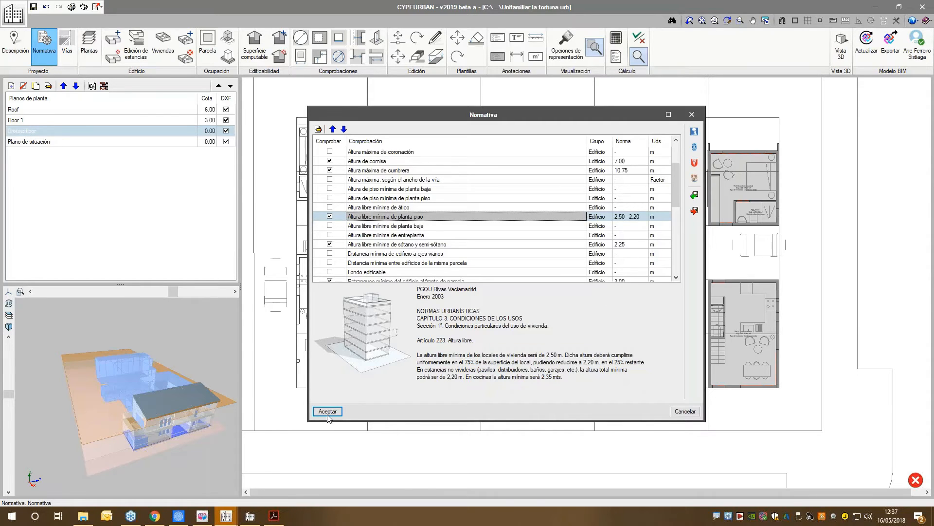
scroll(387, 270, down, 2)
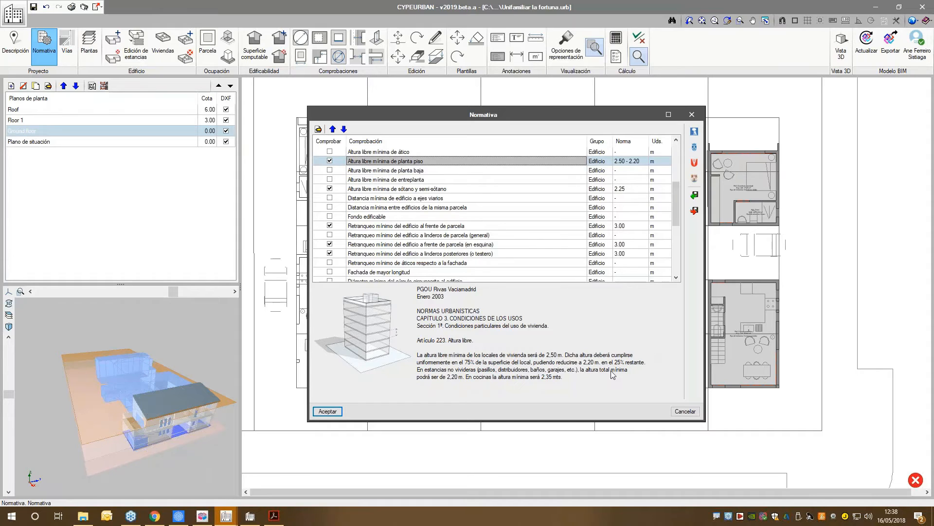
click(327, 411)
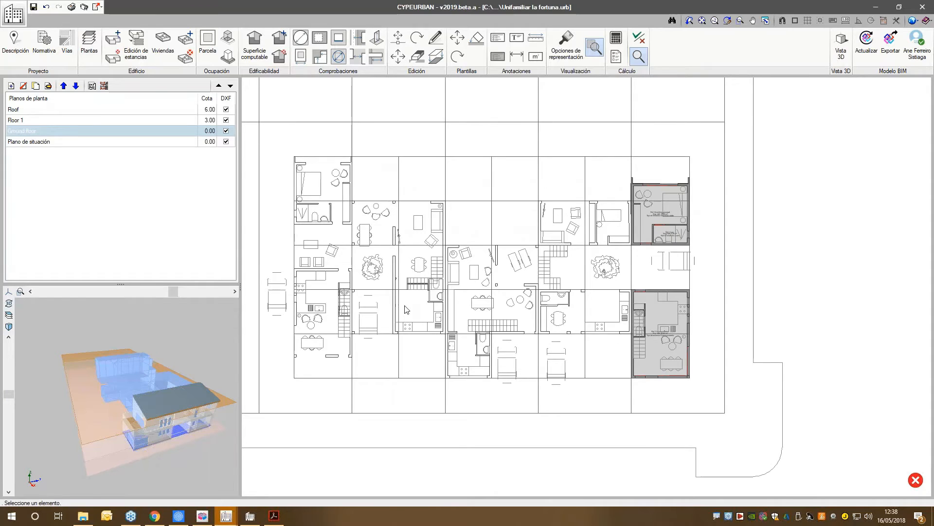
Step: Add a street with the reference Calle Carmen to the project's Vías list
scroll(655, 390, up, 1)
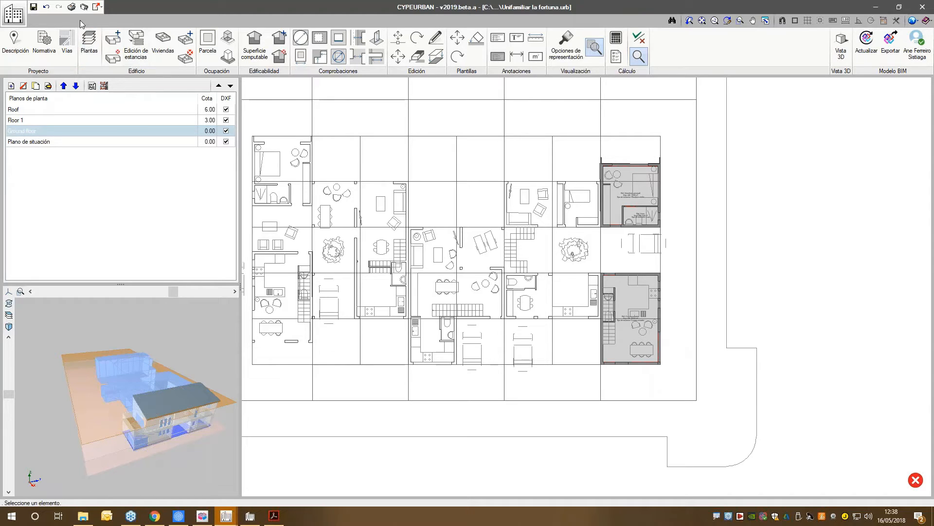
click(66, 46)
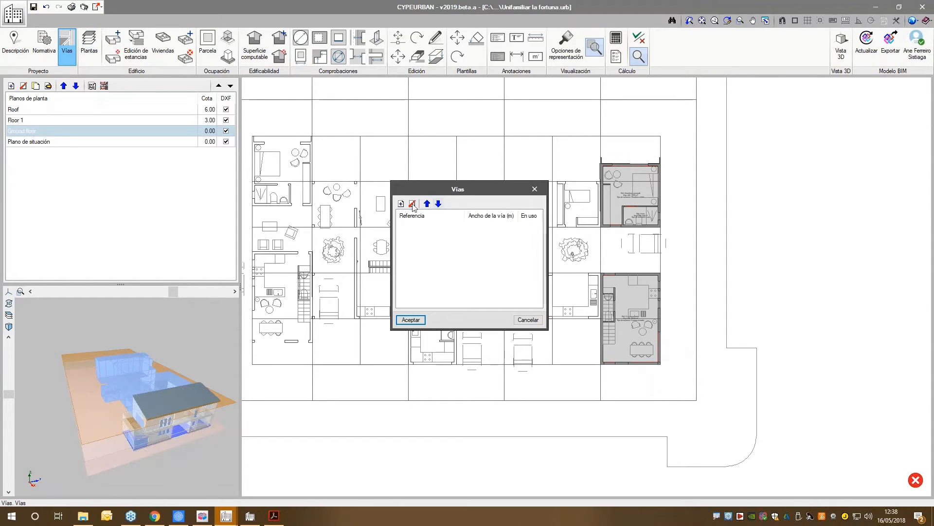
click(401, 204)
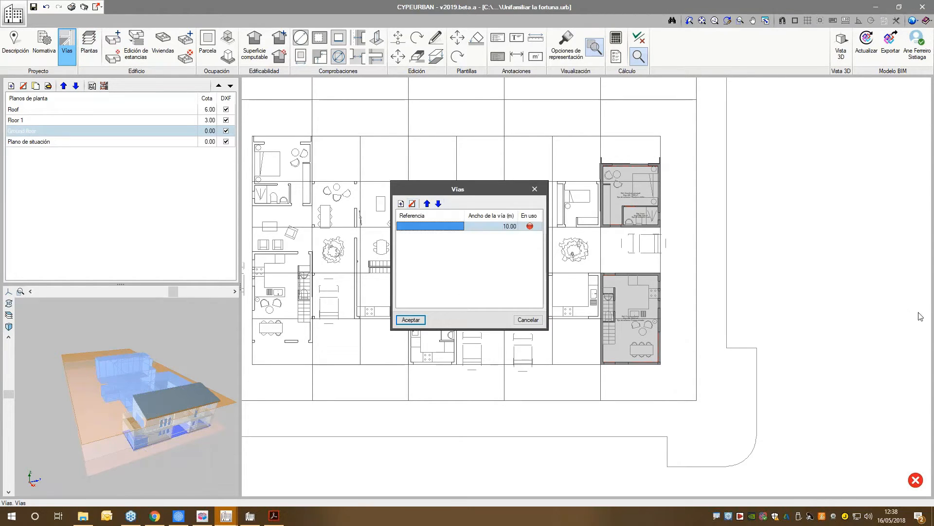
text(Call)
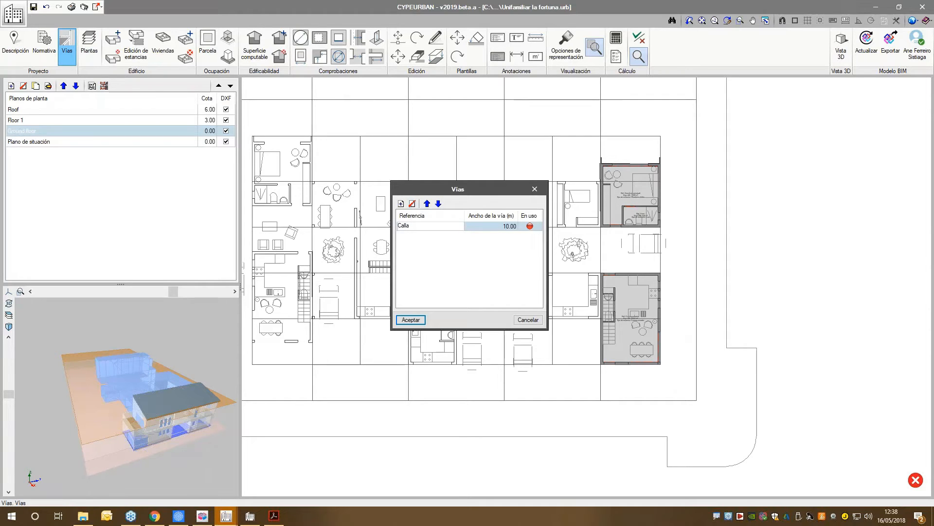
text(e Carmen)
Step: Set the width of Calle Carmen to 5.00 m and accept the street list
click(511, 226)
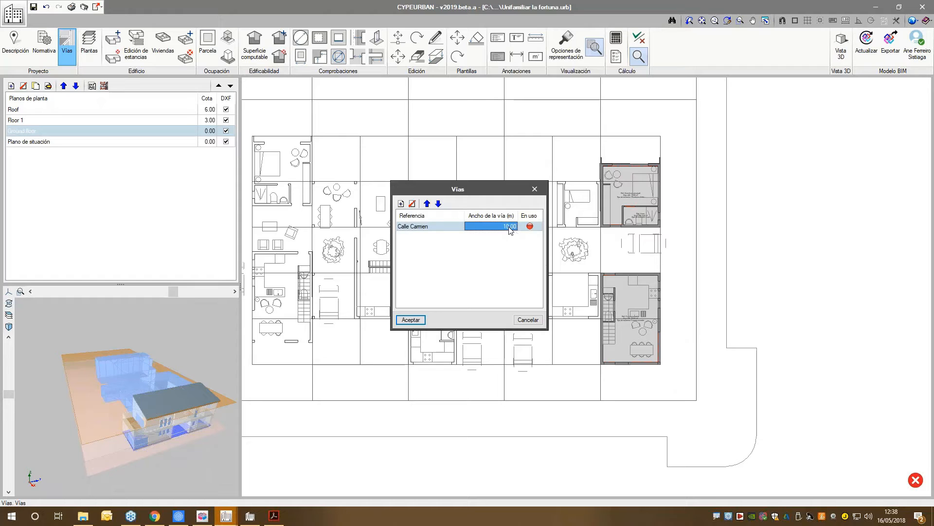
click(510, 227)
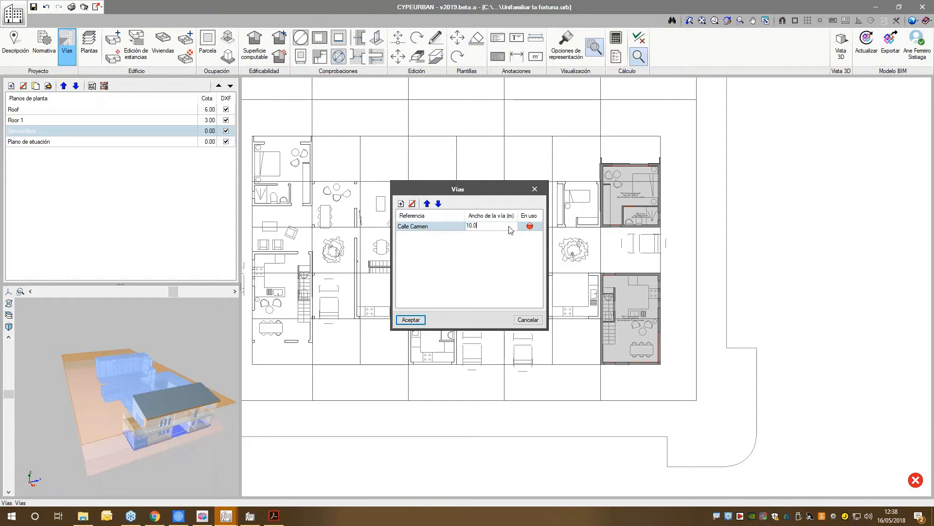
key(BackSpace)
key(BackSpace)
key(BackSpace)
key(BackSpace)
text(5.00)
click(421, 320)
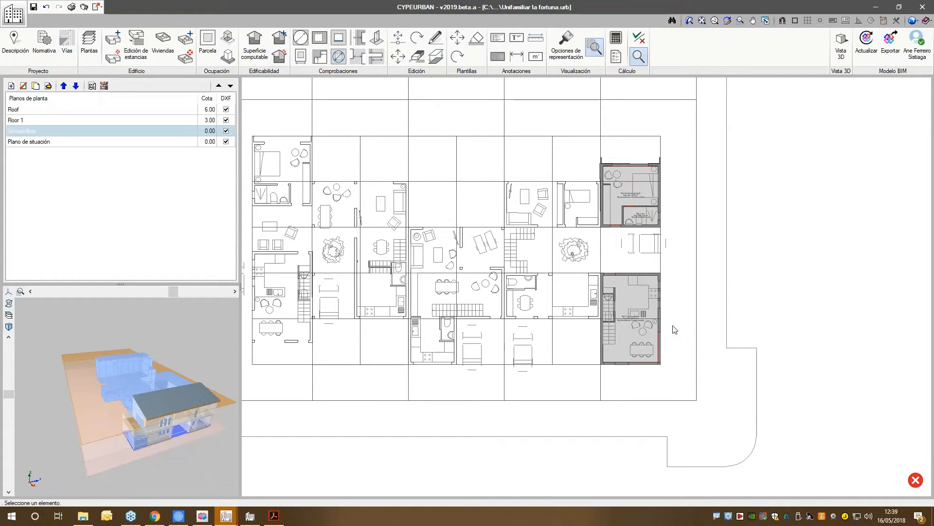
Step: Set the project's Canto del forjado de la última planta to 0.50 m in the floor settings
click(98, 47)
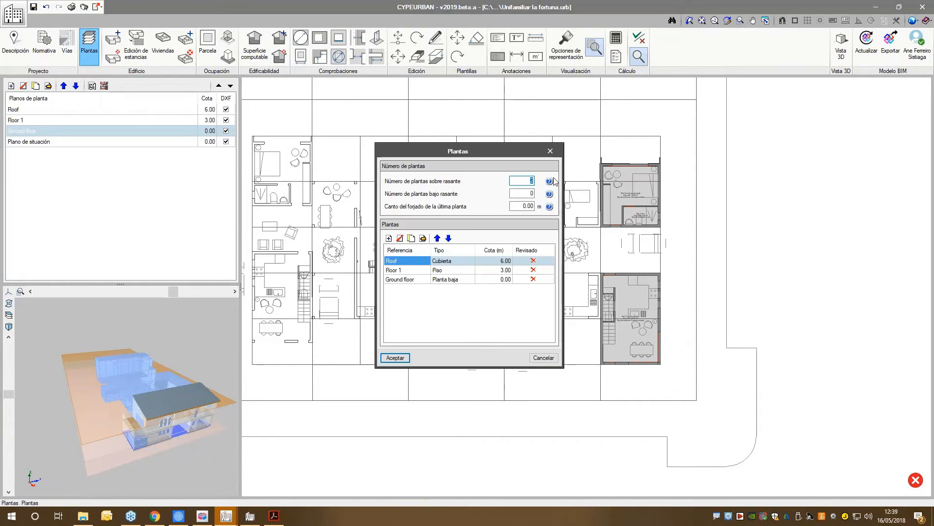
drag(514, 155, 552, 171)
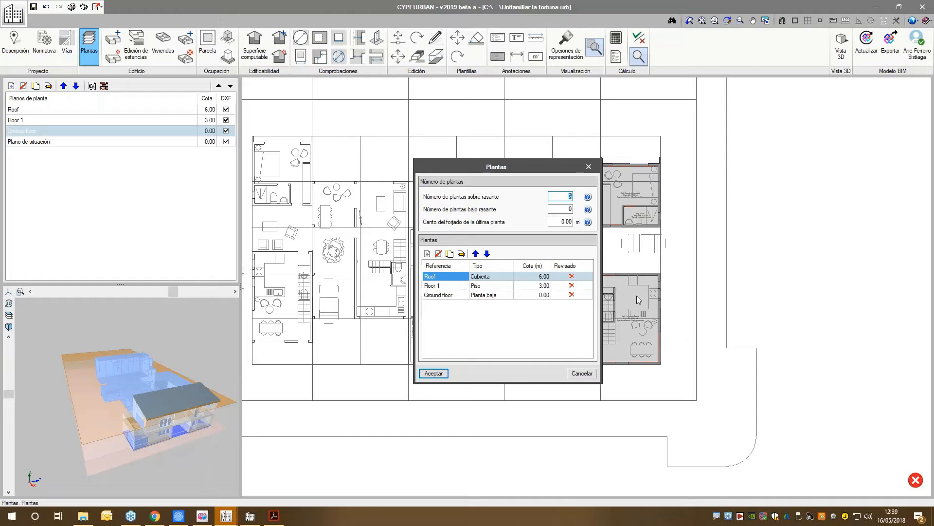
key(Tab)
key(Tab)
text(50)
Step: Review the properties of the Roof floor and accept them unchanged
click(482, 288)
click(483, 294)
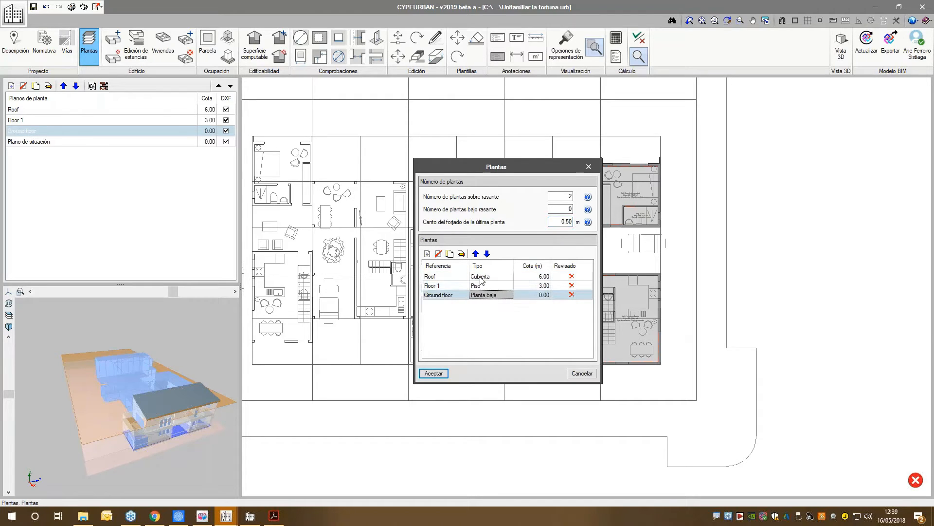
click(485, 277)
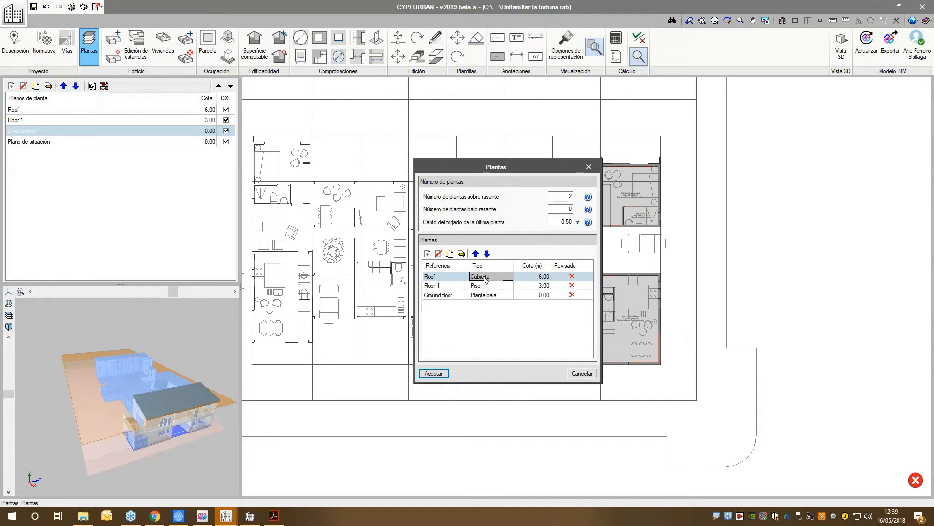
double_click(485, 277)
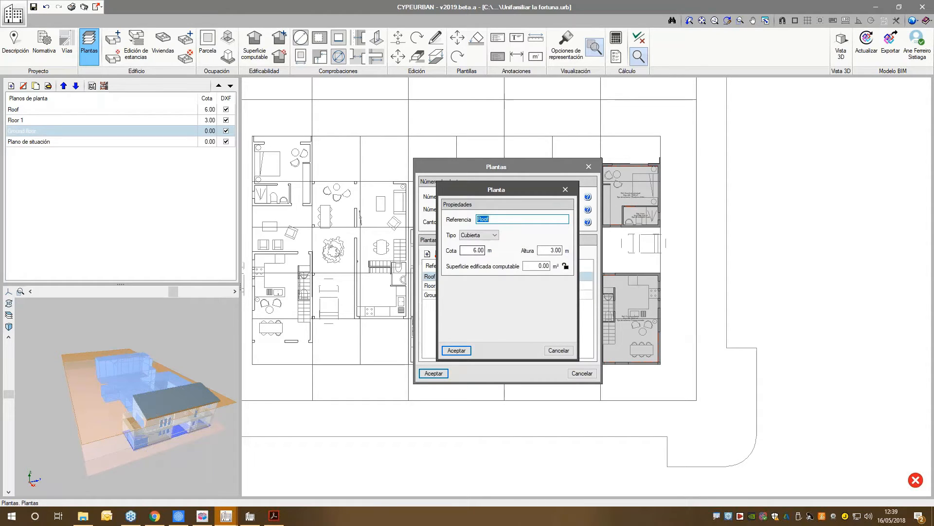
key(Return)
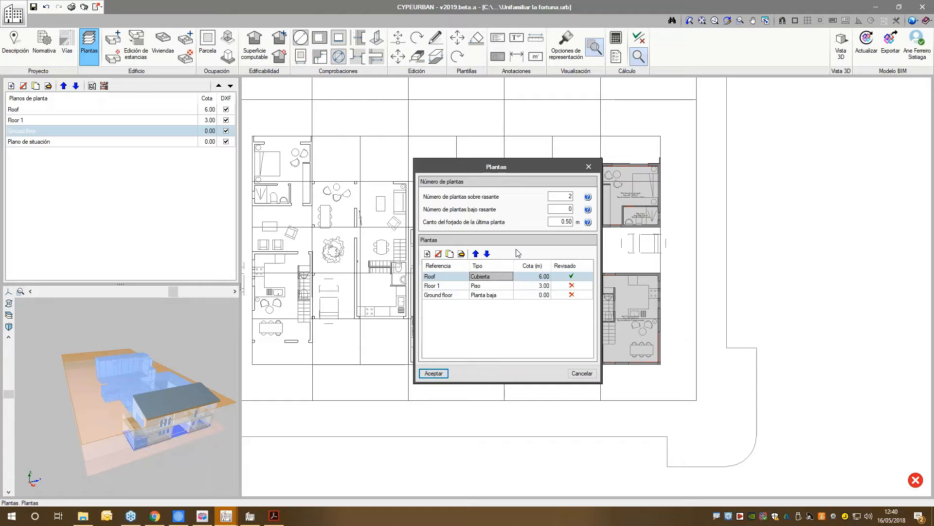
Step: Enable Altura libre for Floor 1 and define it as Según uso
click(484, 289)
double_click(484, 289)
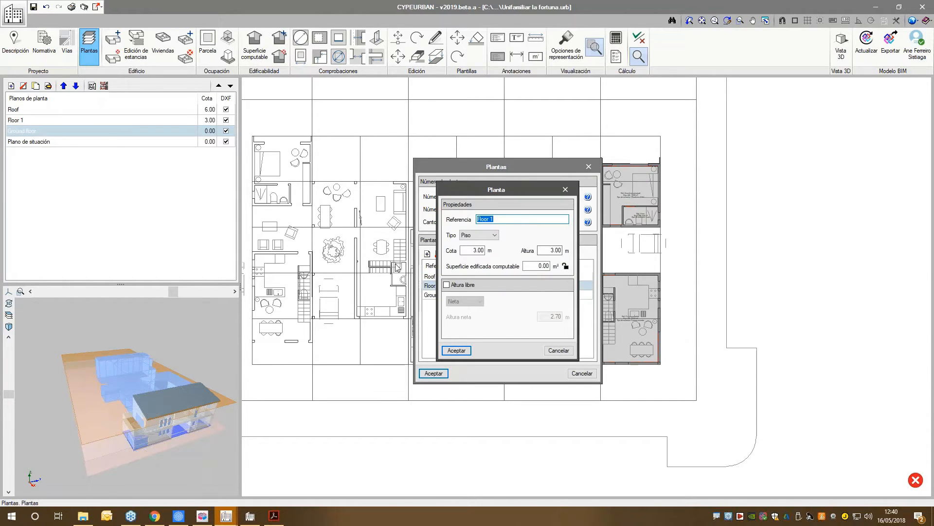
click(470, 286)
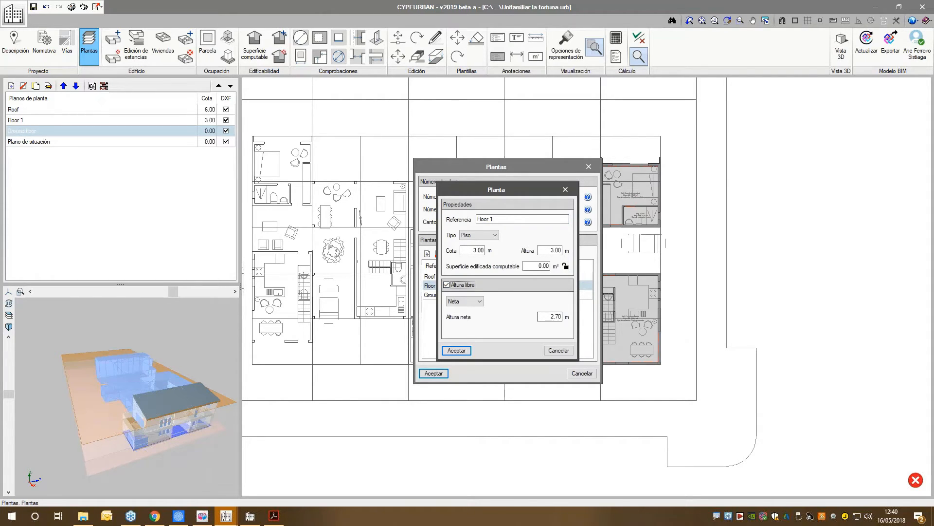
double_click(555, 316)
click(468, 303)
click(468, 316)
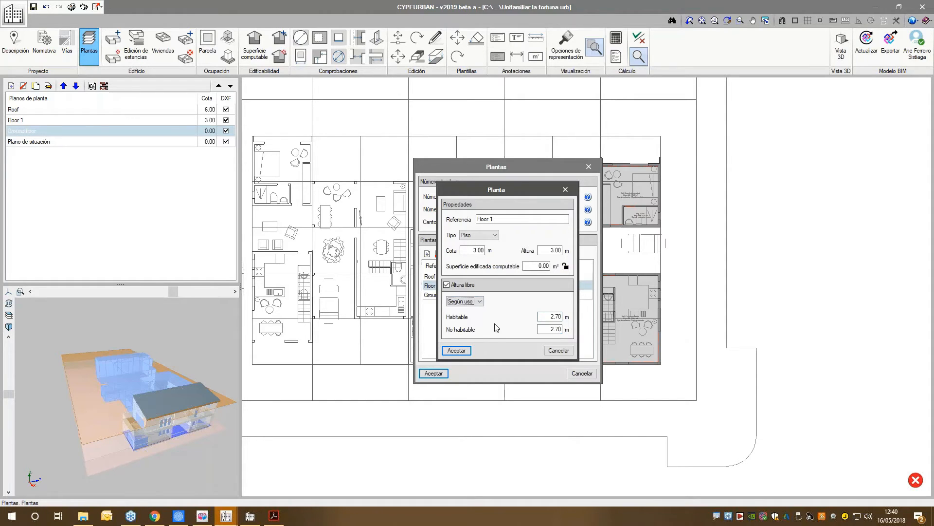
Step: Set the No habitable free height of Floor 1 to 2.35 m and accept the floor
click(545, 329)
drag(546, 329, 589, 329)
text(2.35)
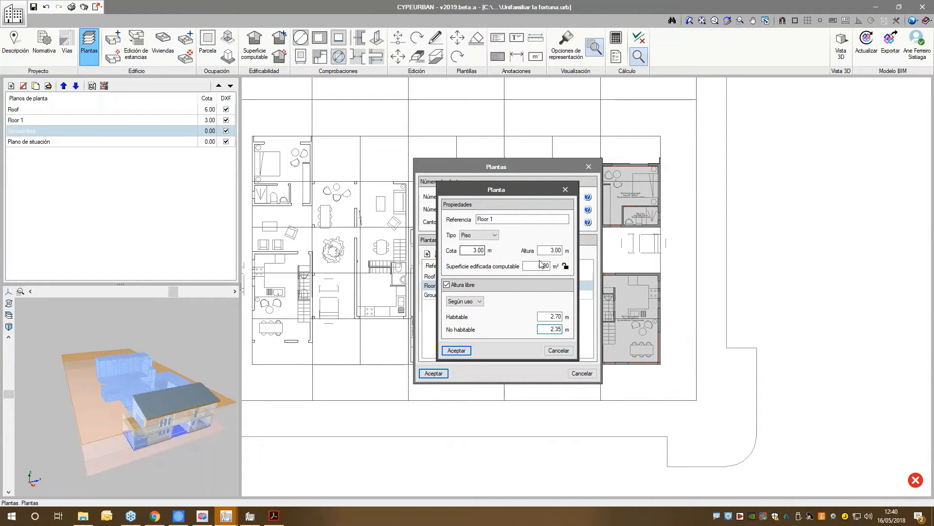
click(541, 266)
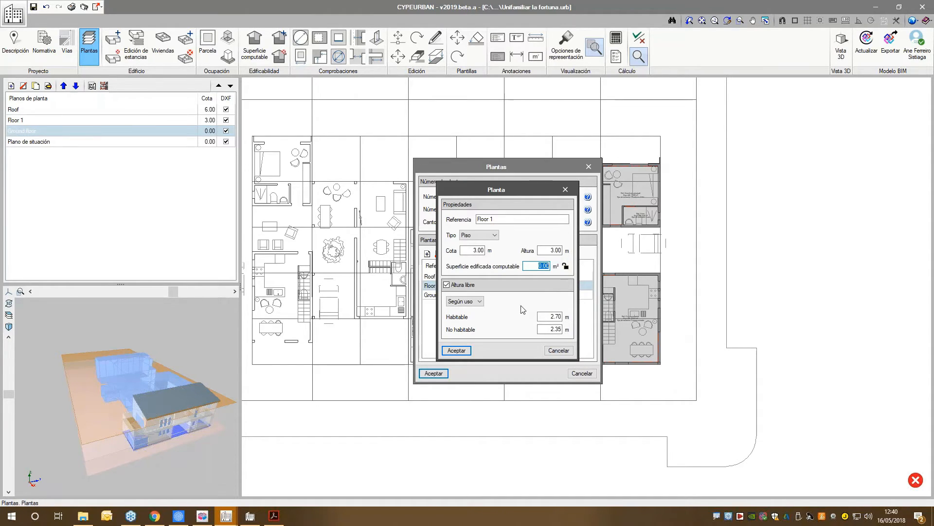
click(464, 351)
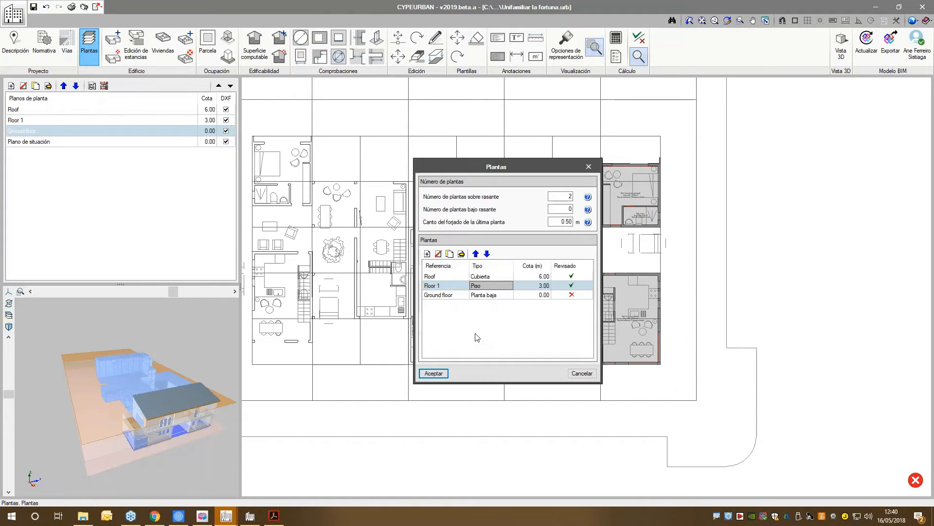
Step: Enable Altura libre for the Ground floor, then accept the floor and the whole floor list
click(490, 298)
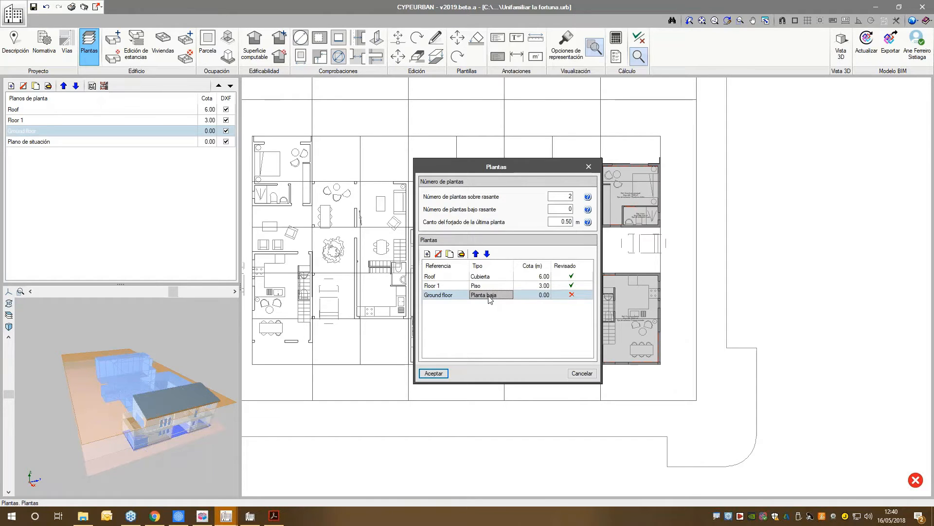
double_click(489, 299)
click(446, 285)
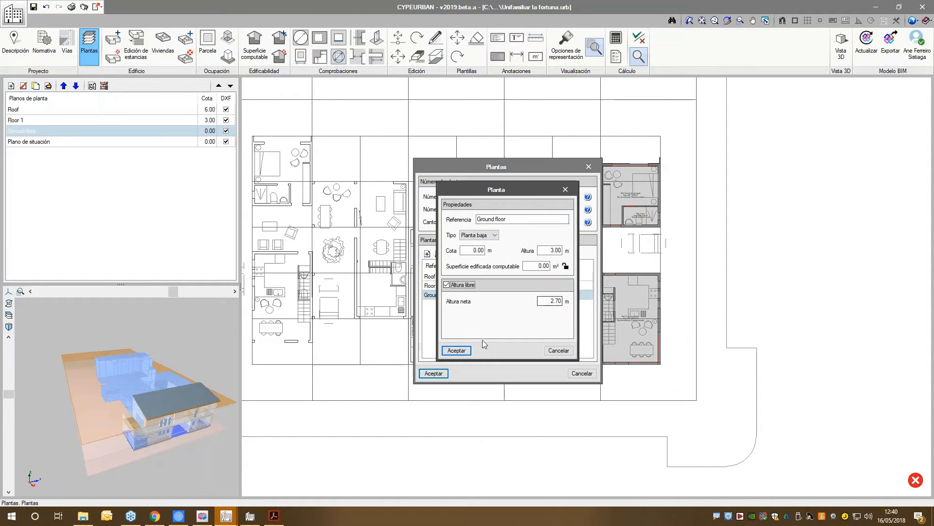
click(457, 351)
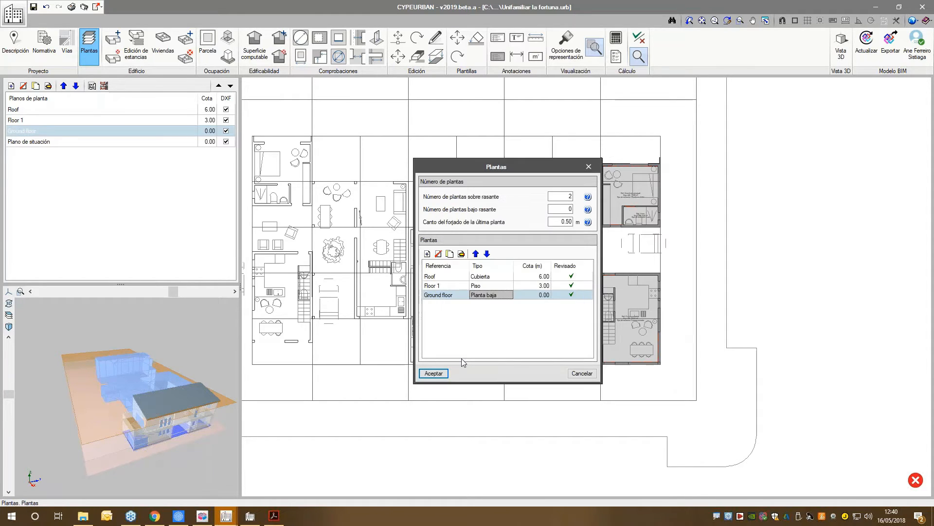
click(434, 373)
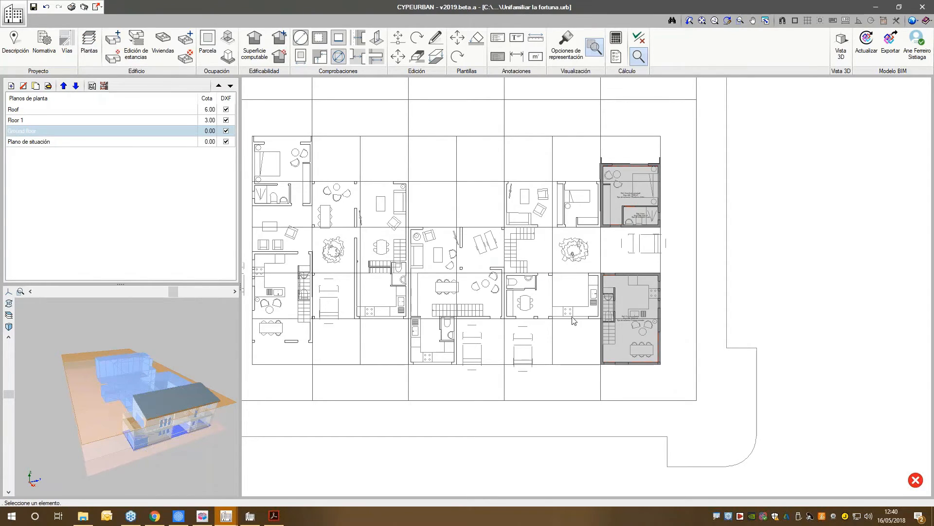
Step: Examine the list of rooms on both floors with their references, types and zones
scroll(826, 308, up, 3)
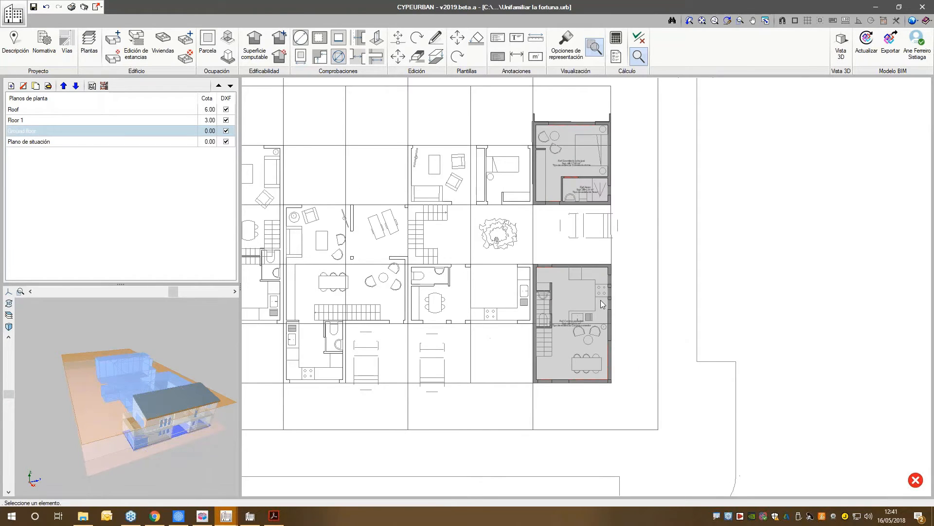
scroll(650, 166, up, 1)
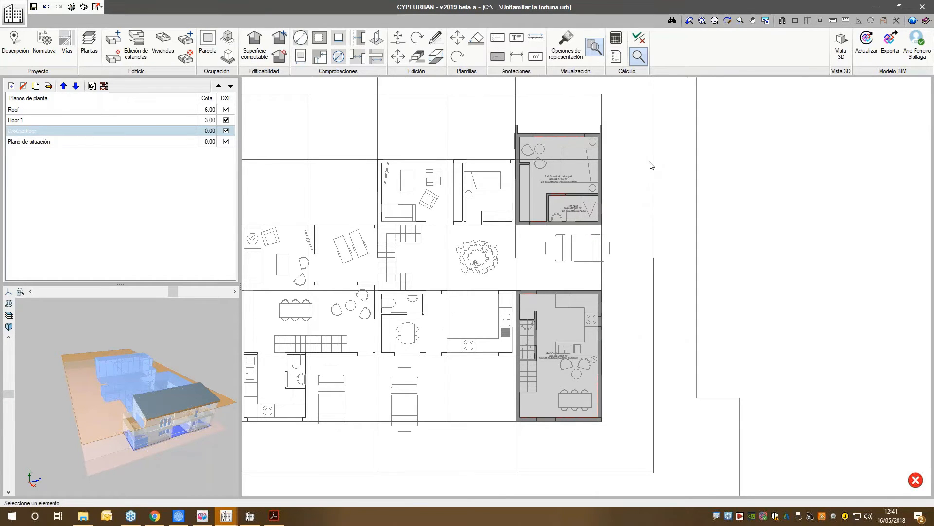
scroll(651, 166, up, 1)
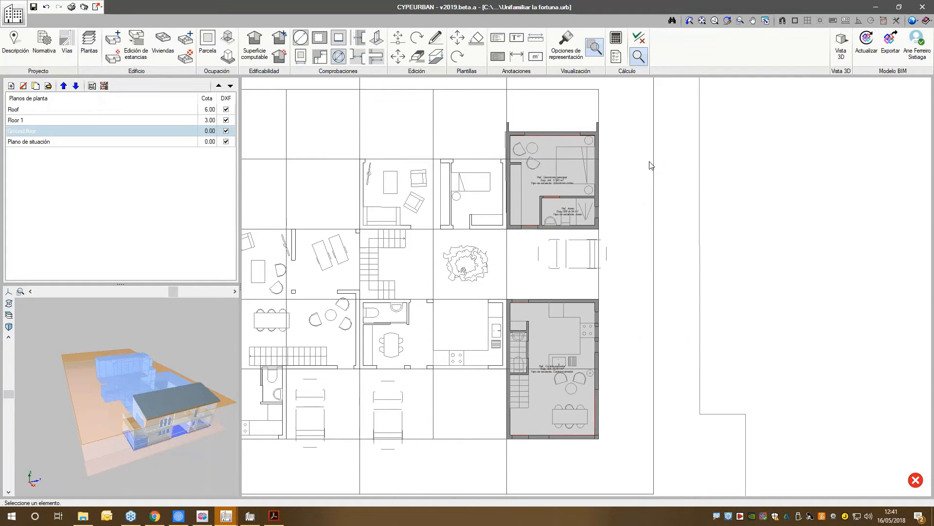
click(142, 42)
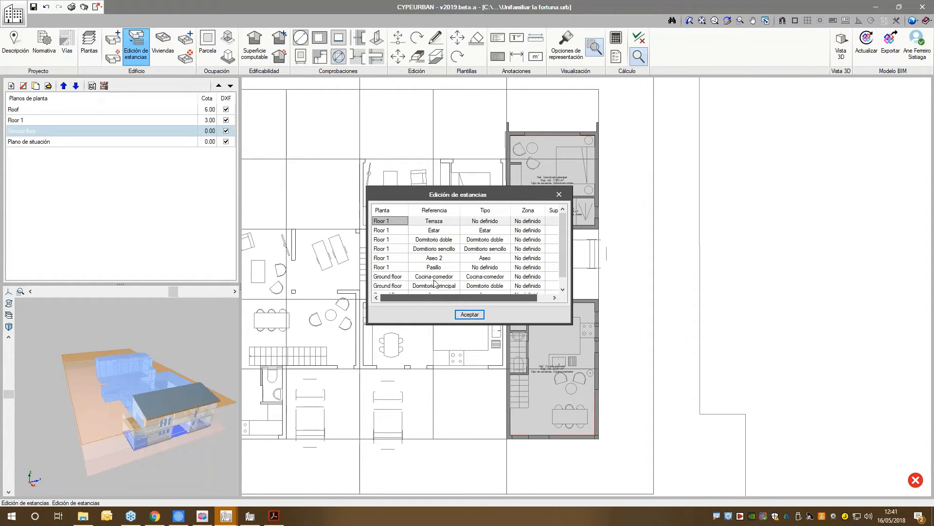
scroll(401, 304, down, 1)
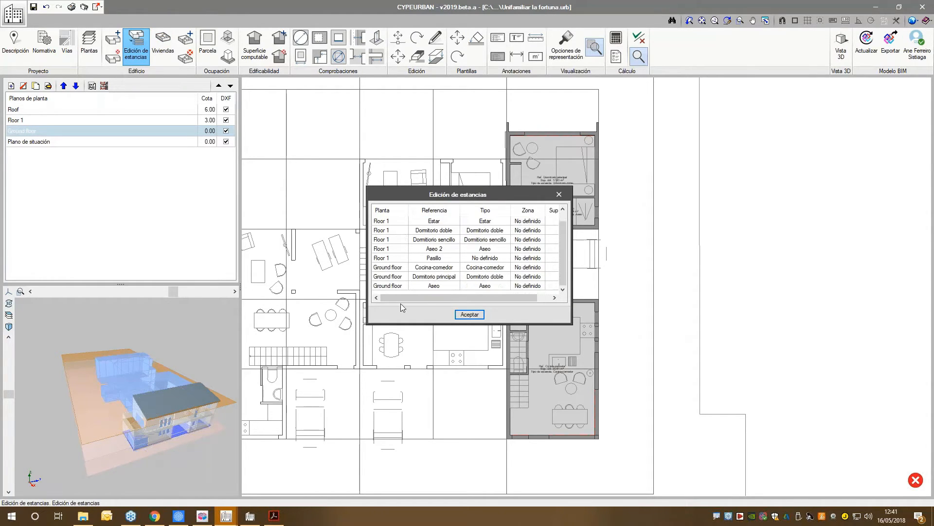
scroll(402, 290, up, 1)
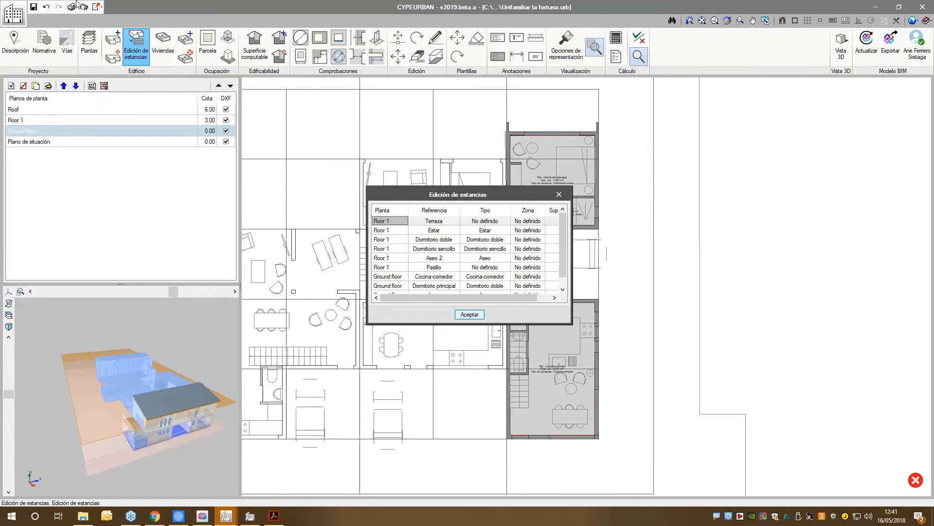
key(Return)
Step: Outline a new room over the small toilet beside the Cocina-comedor on the ground floor
click(112, 39)
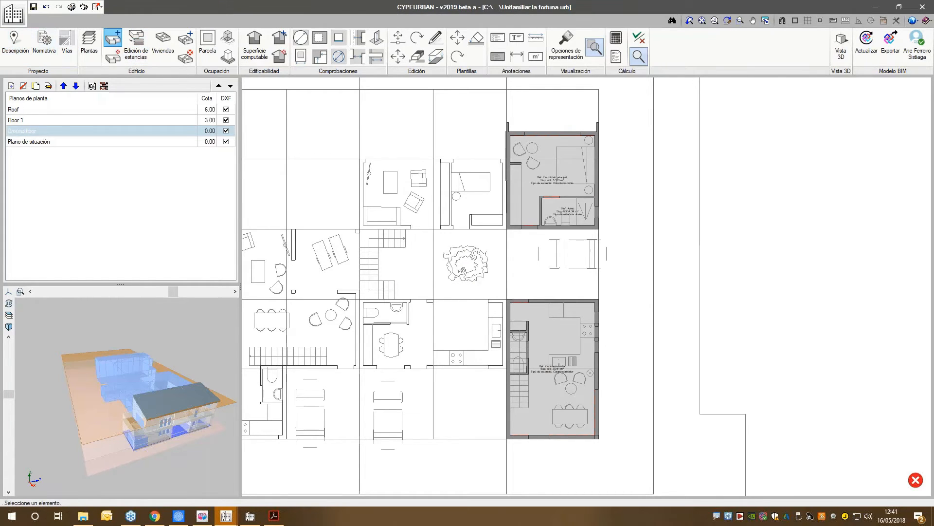
scroll(518, 335, up, 6)
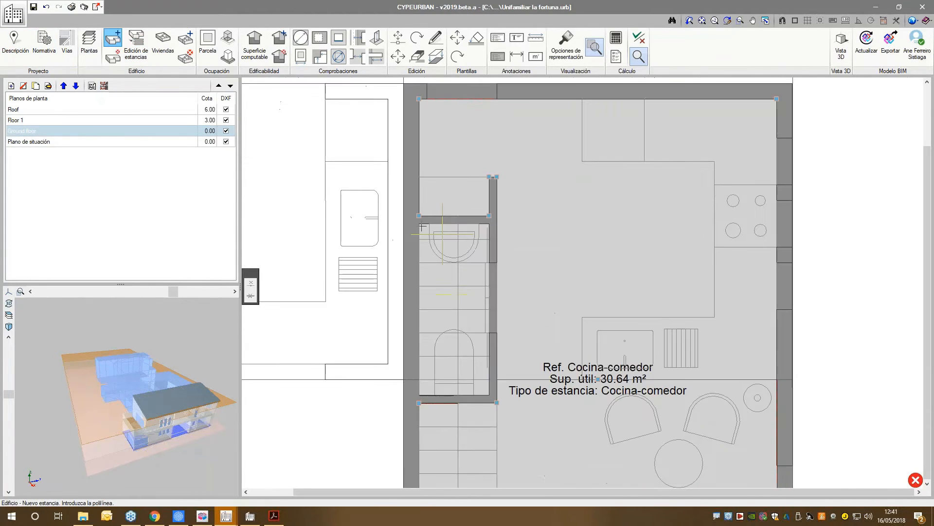
click(487, 224)
click(489, 395)
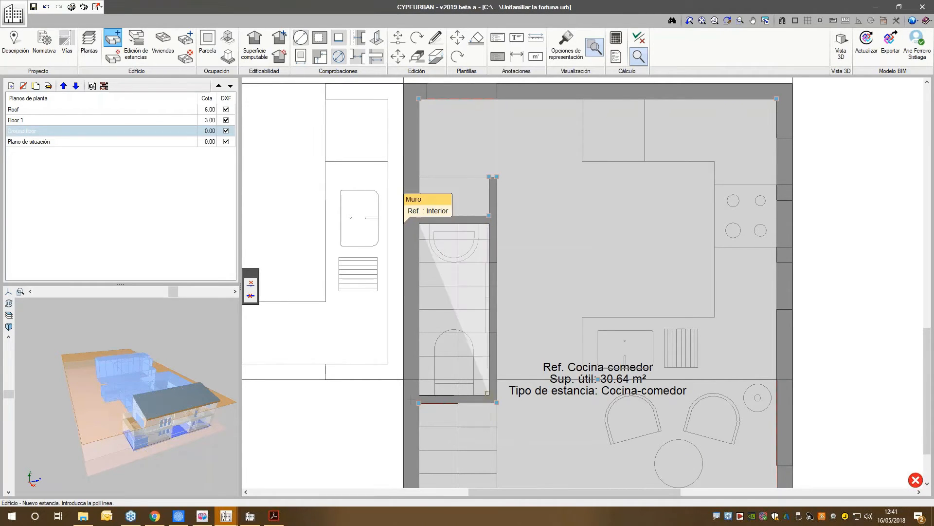
right_click(462, 341)
click(490, 273)
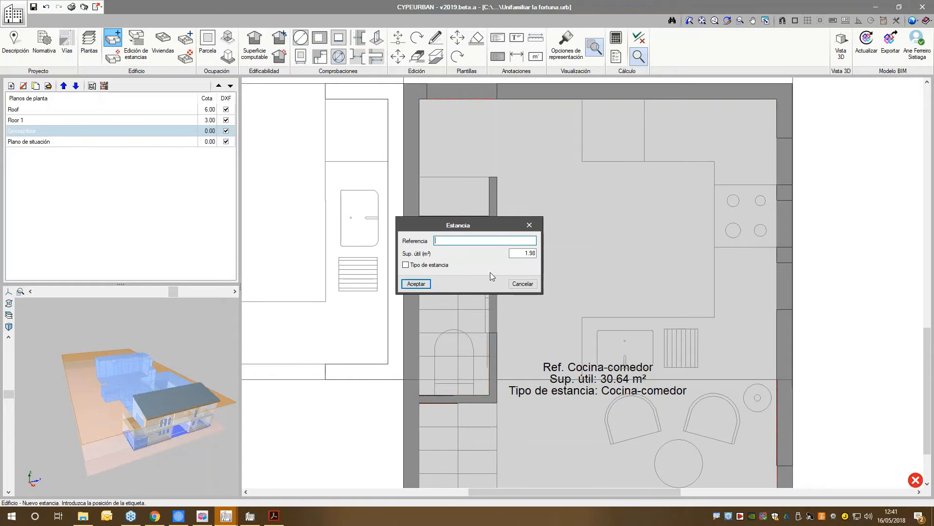
Step: Give the new room the reference Aseo and the room type Aseo, and place its label inside it
text(Aseo)
click(405, 265)
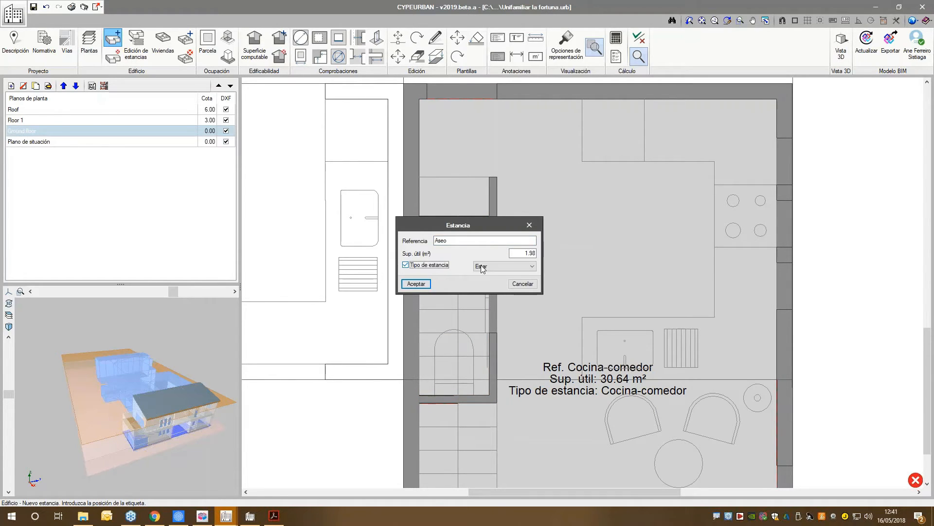
click(482, 267)
click(491, 322)
click(416, 284)
click(454, 309)
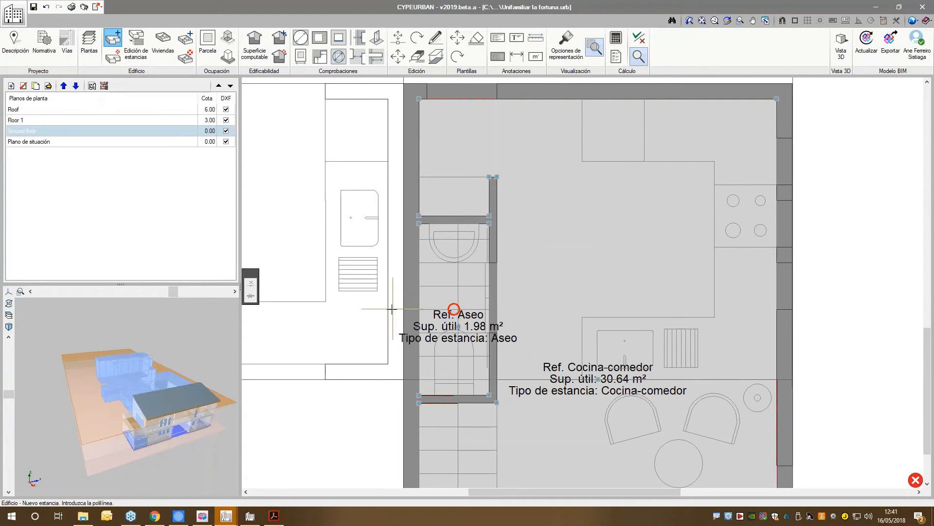
scroll(393, 309, down, 1)
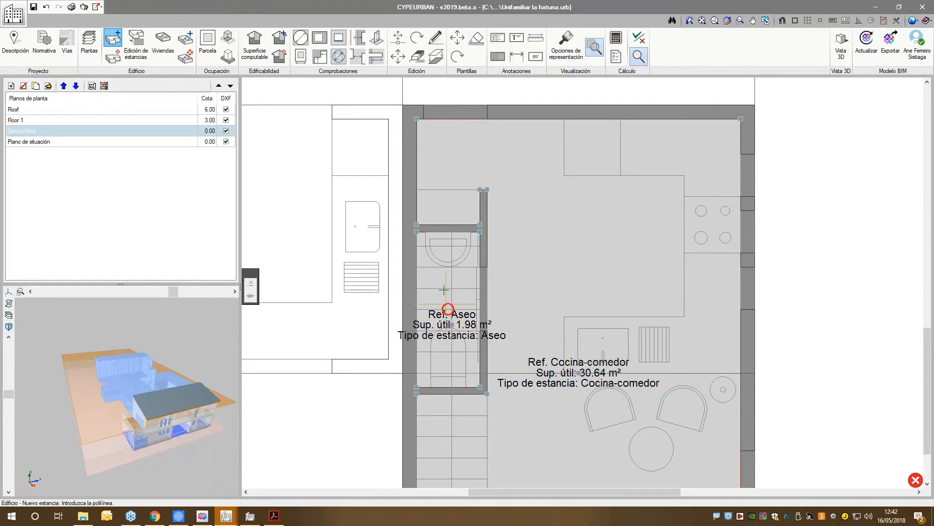
scroll(448, 309, down, 2)
scroll(636, 310, down, 1)
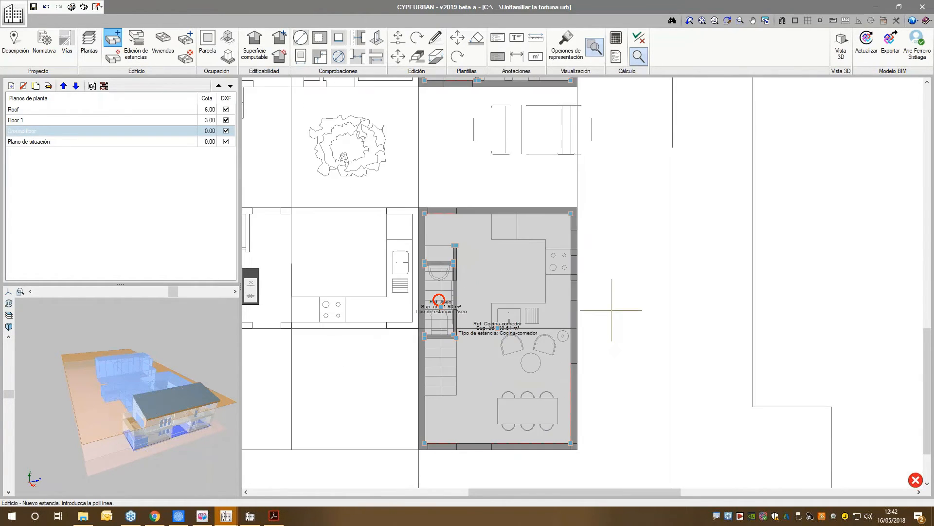
scroll(360, 198, down, 1)
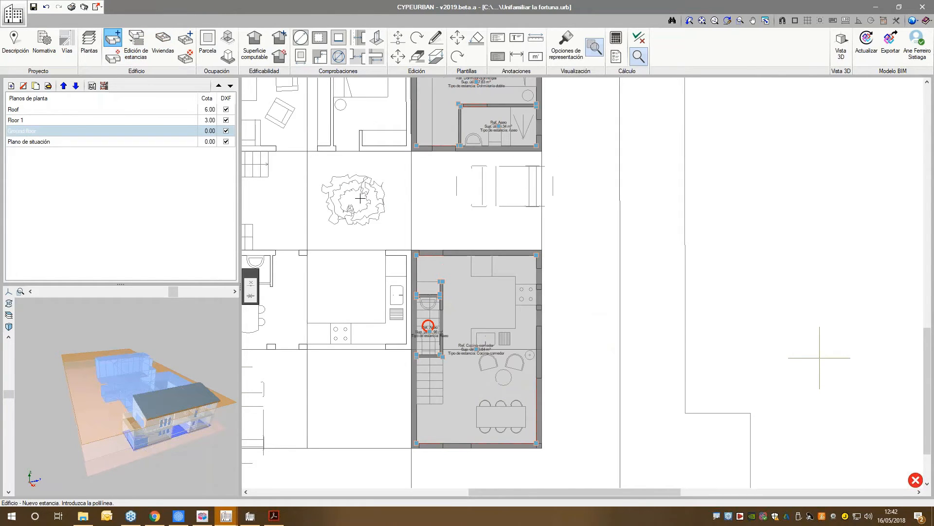
scroll(668, 199, down, 1)
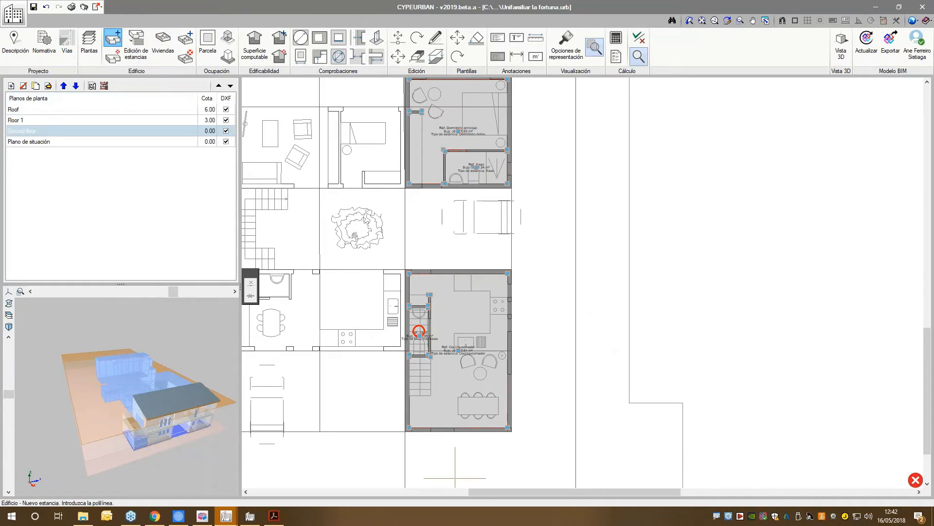
scroll(455, 463, down, 1)
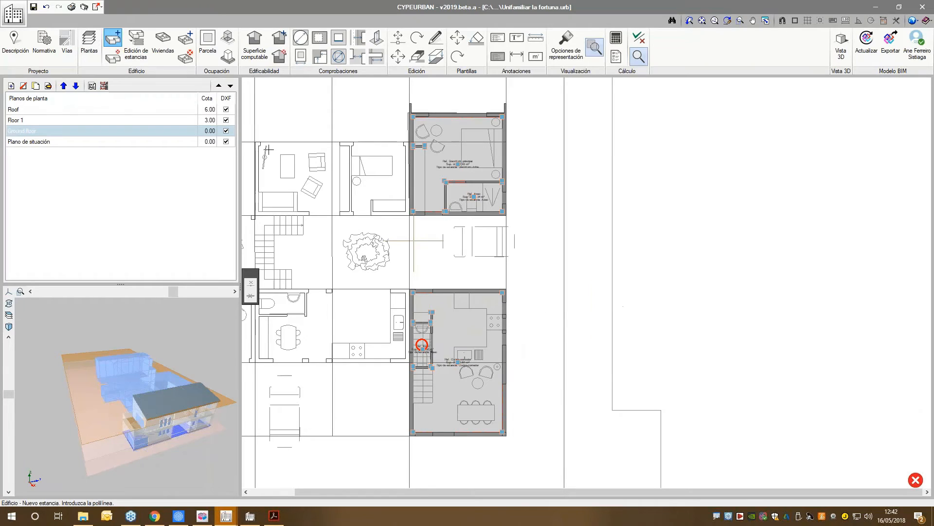
Step: Give the existing dwelling a blue colour and rename it Vivienda 1
click(167, 60)
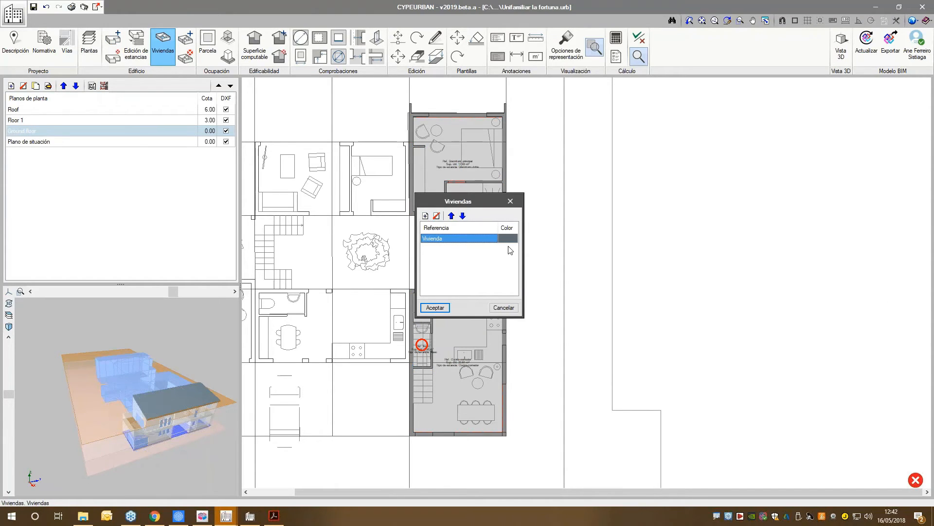
click(507, 241)
click(512, 248)
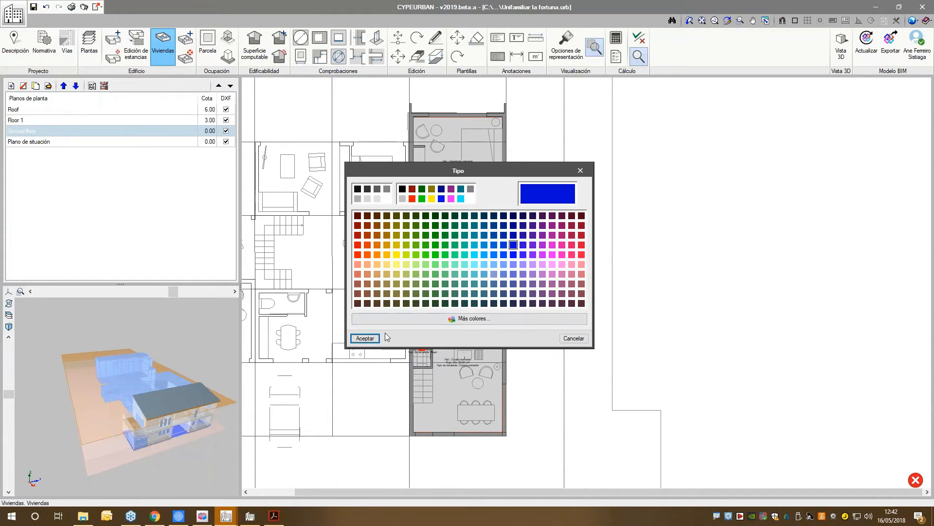
click(371, 337)
click(449, 240)
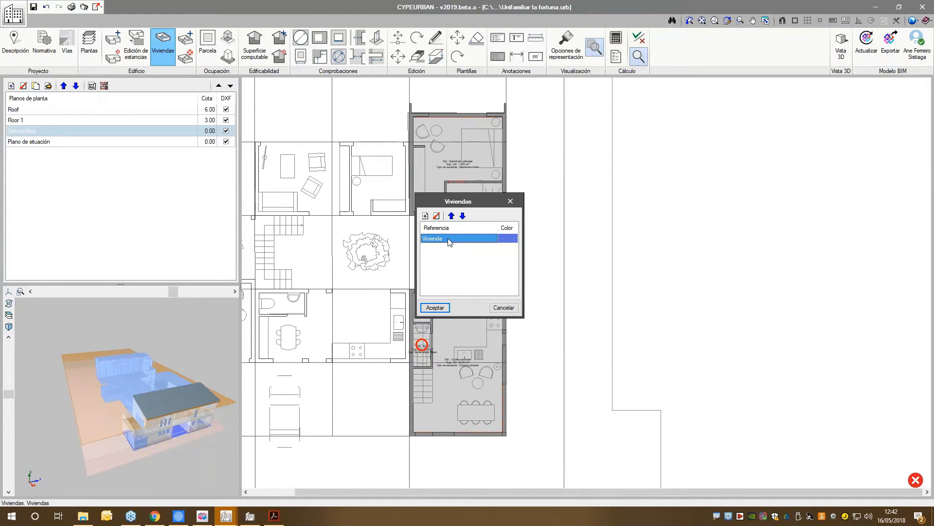
click(448, 240)
text(1)
Step: Add a second dwelling with the reference Vivienda 2 and accept the dwelling list
click(425, 215)
click(449, 249)
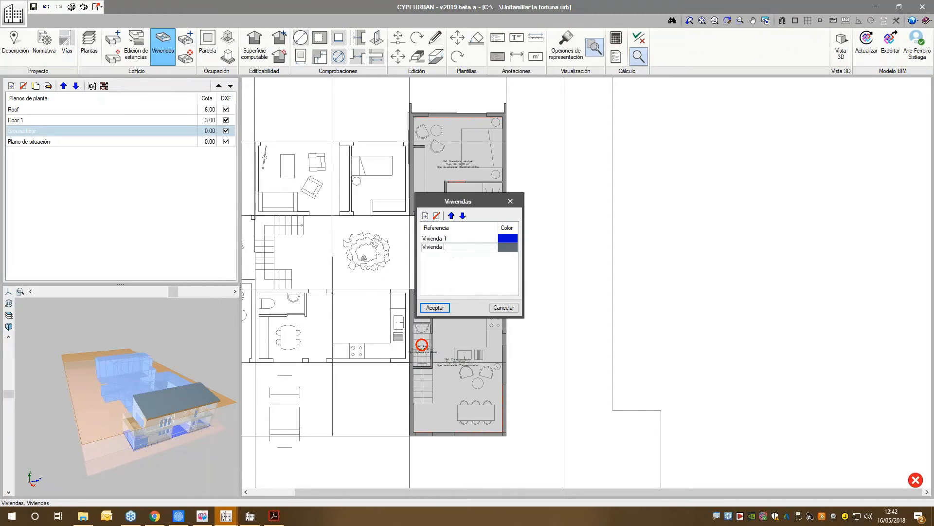
text(2)
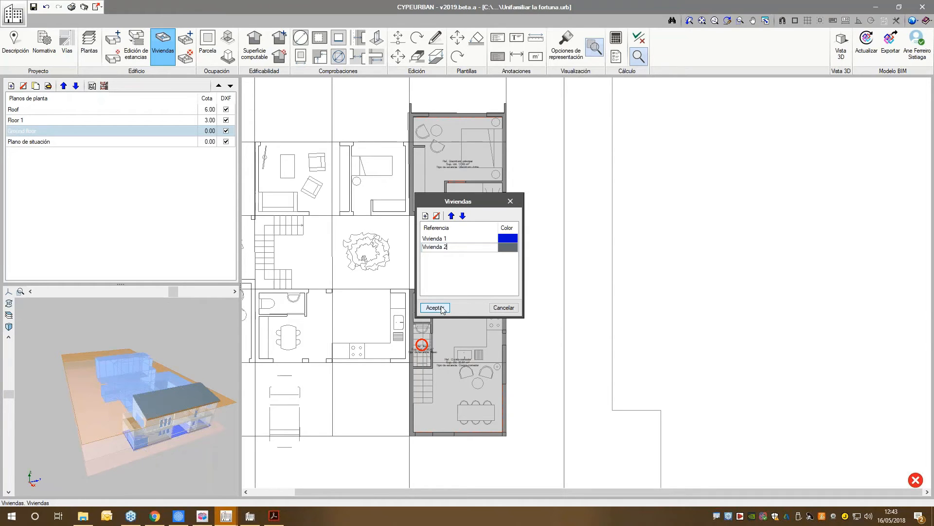
click(435, 308)
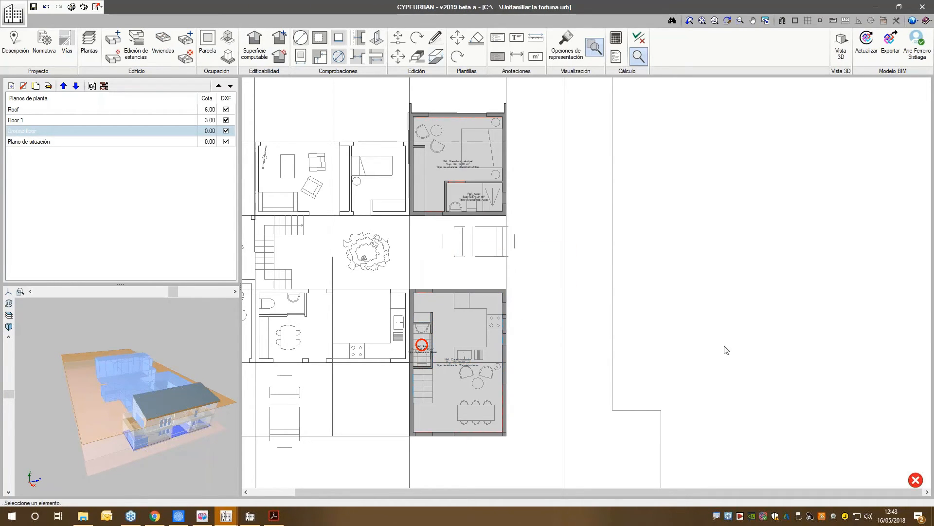
Step: Assign all the ground floor rooms, including both Aseo rooms, the bedroom and the Cocina-comedor, to Vivienda 1
click(262, 43)
click(165, 44)
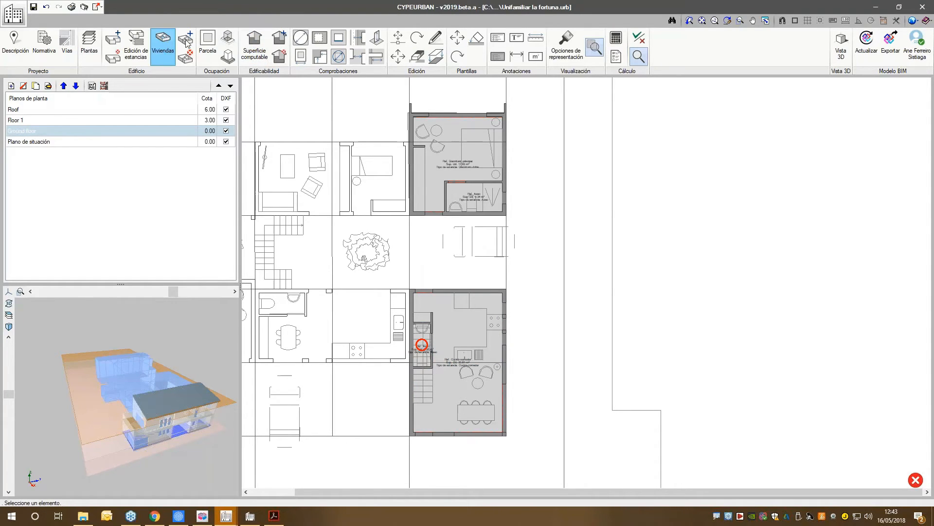
click(186, 42)
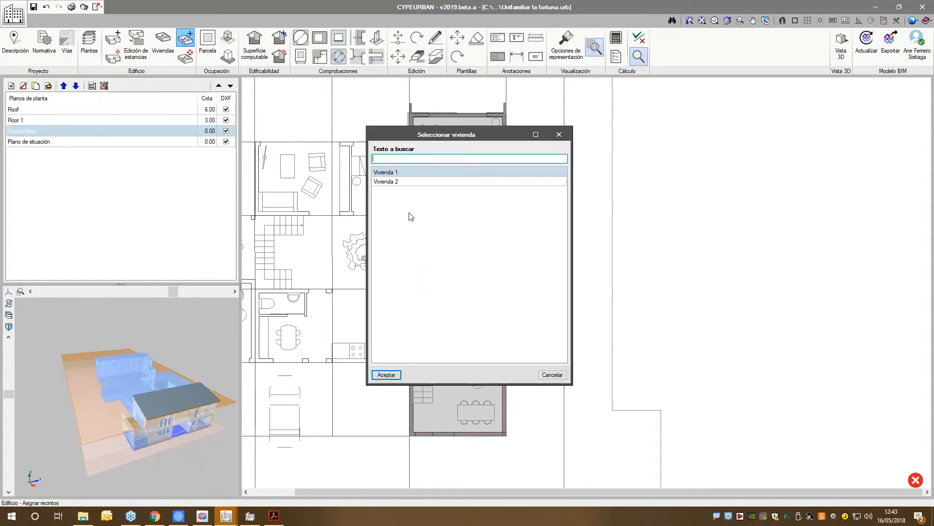
click(388, 375)
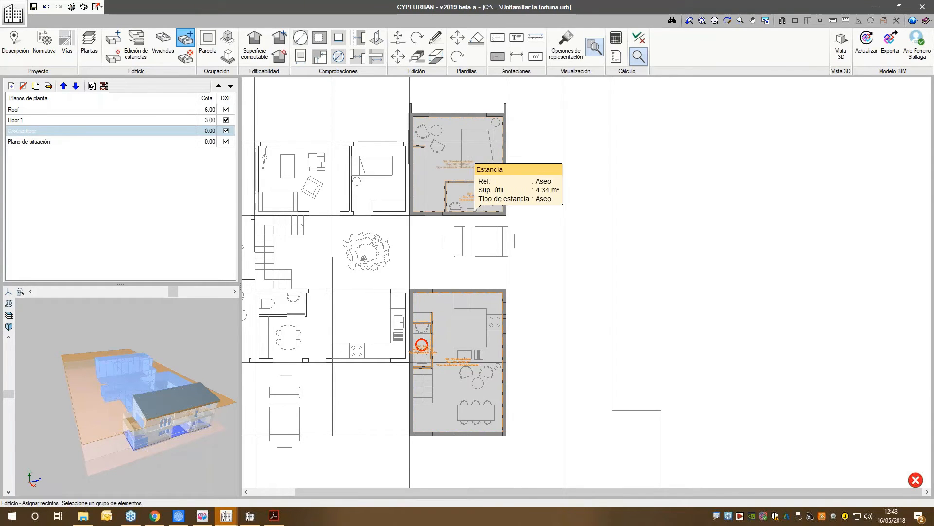
click(422, 344)
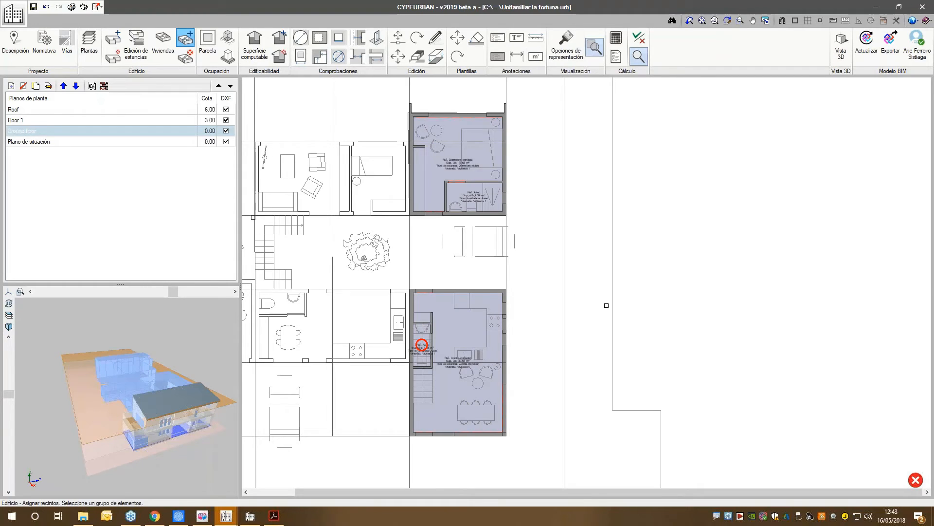
scroll(376, 305, down, 2)
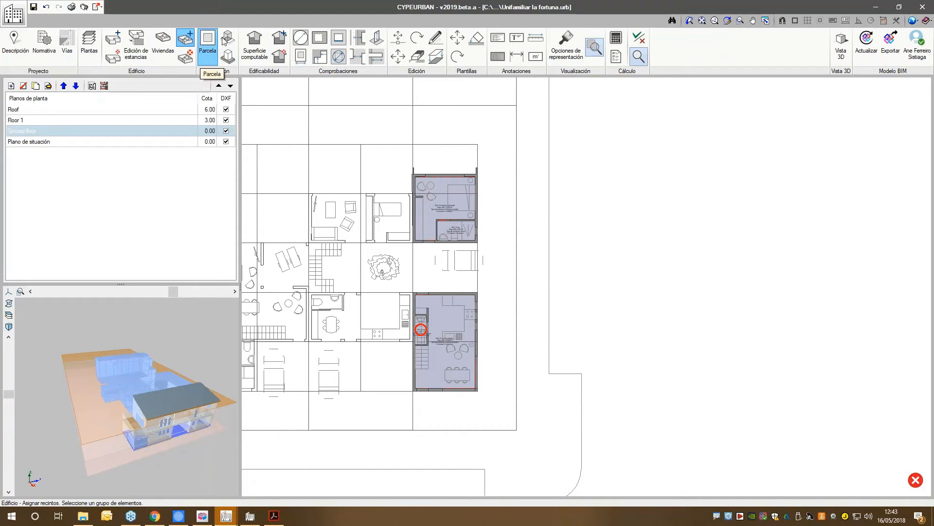
Step: Switch to the Plano de situación and make the 01_PB template visible on it
click(99, 140)
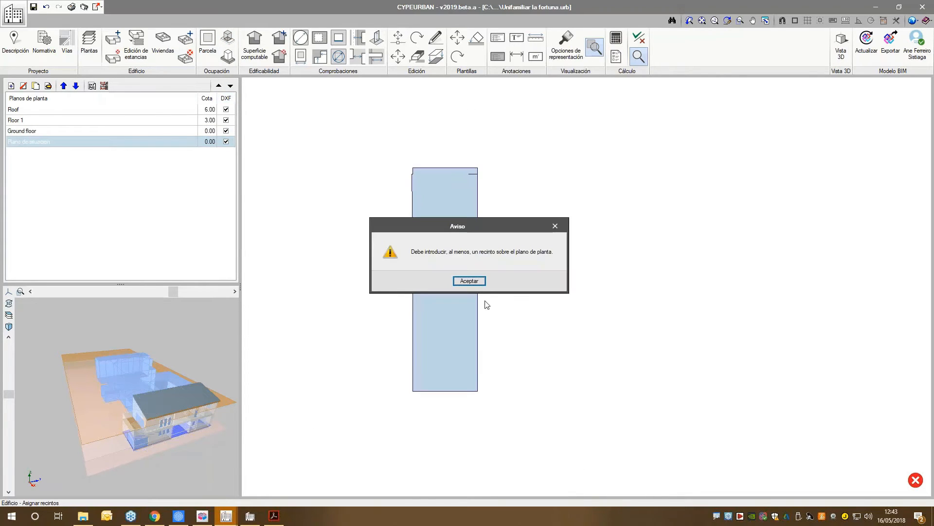
click(481, 281)
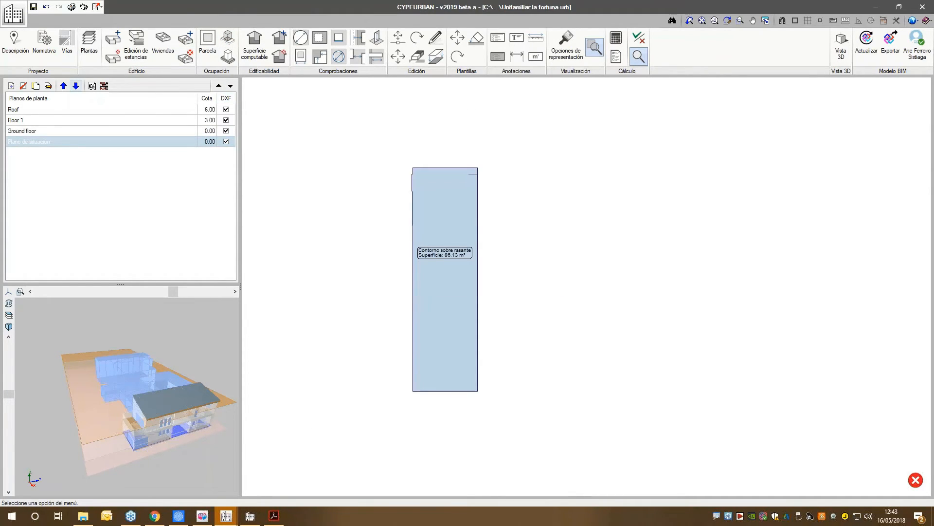
click(104, 86)
click(494, 107)
click(341, 187)
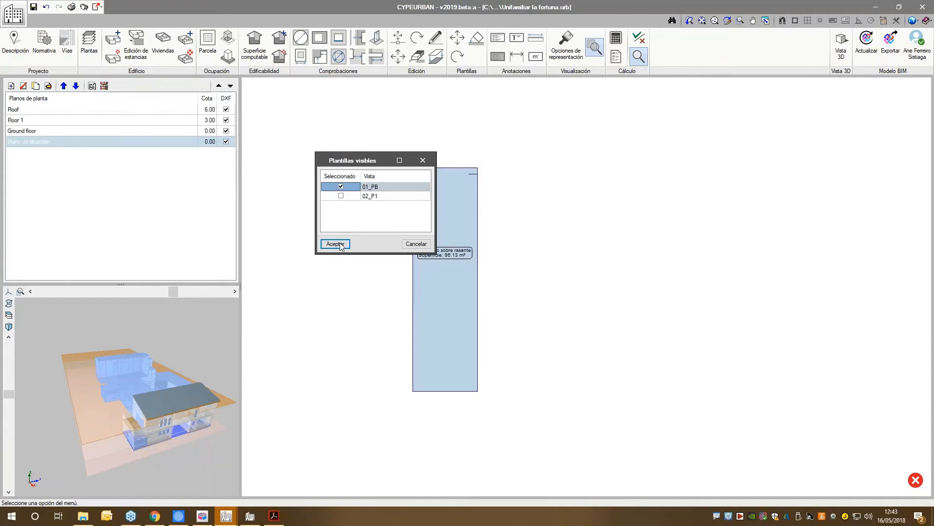
click(335, 244)
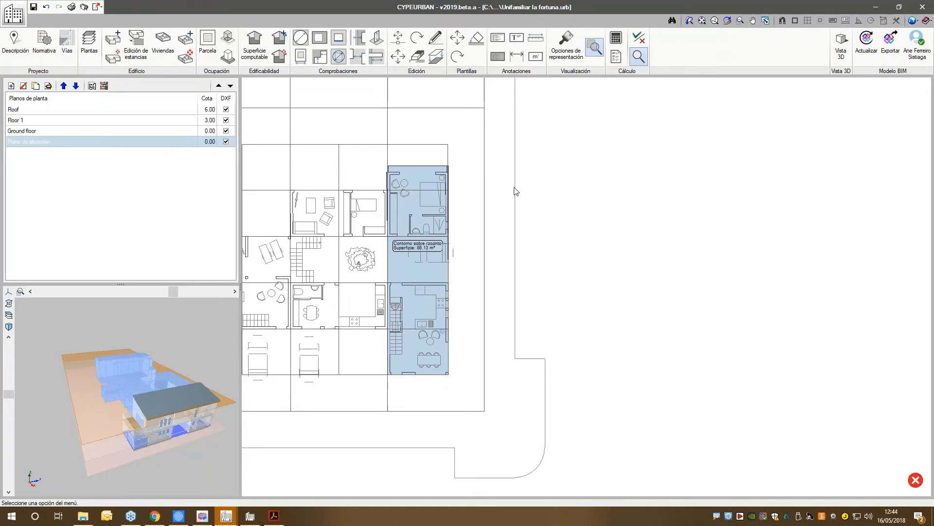
Step: Start a new plot outline and activate the drawing snaps, including Extremo, Punto medio, Intersección and Más cercano
scroll(462, 202, up, 1)
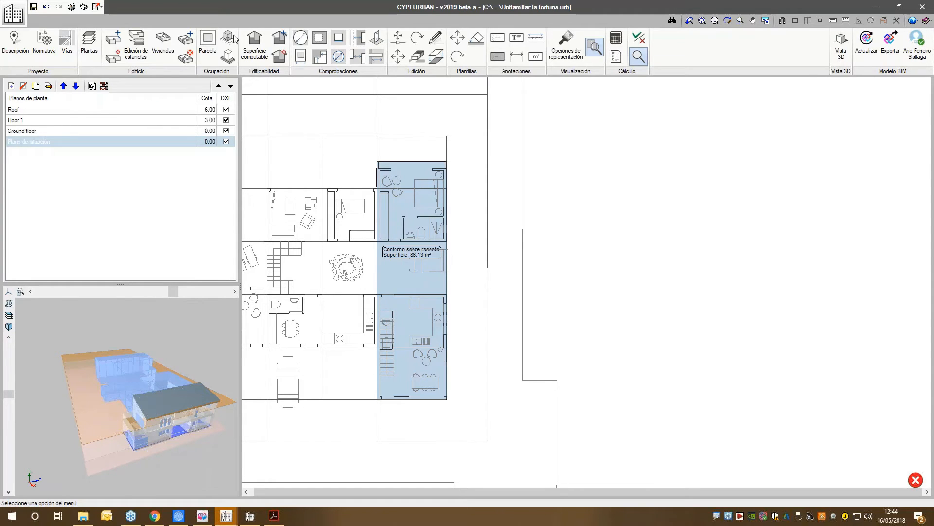
click(208, 43)
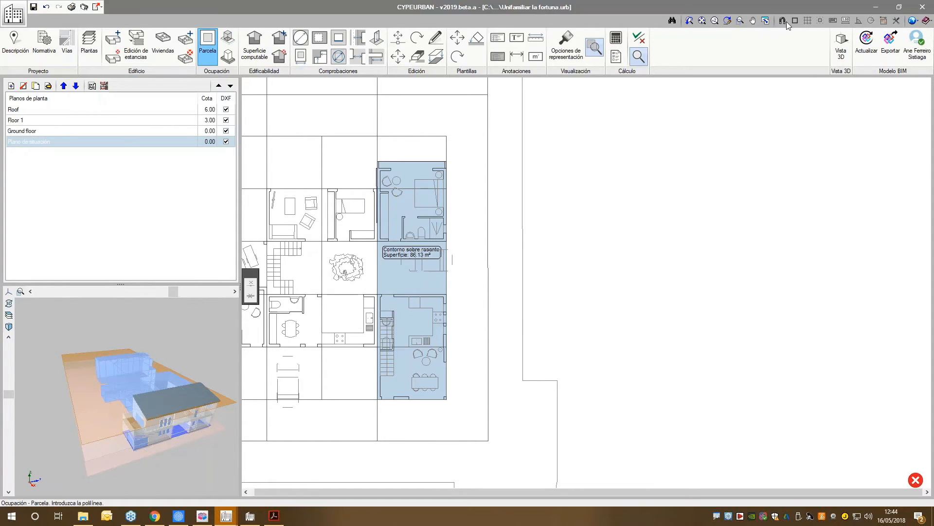
click(783, 21)
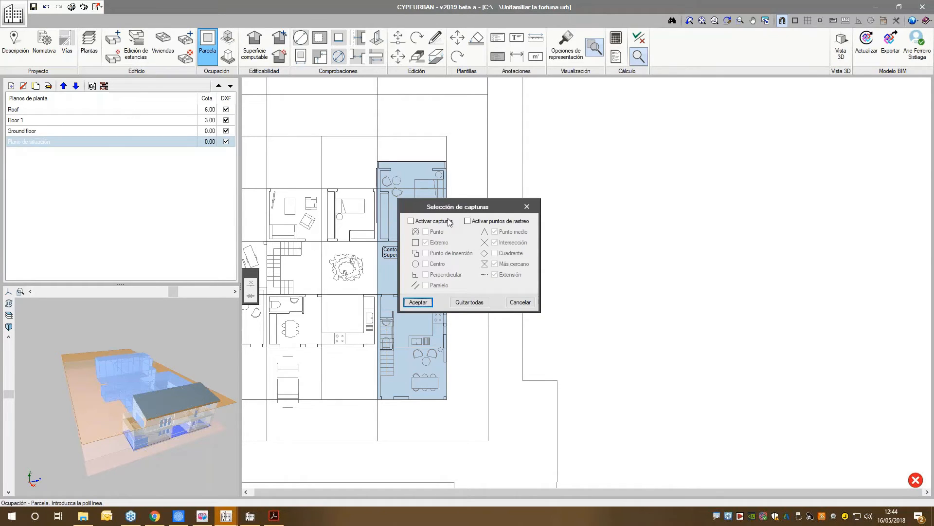
click(449, 222)
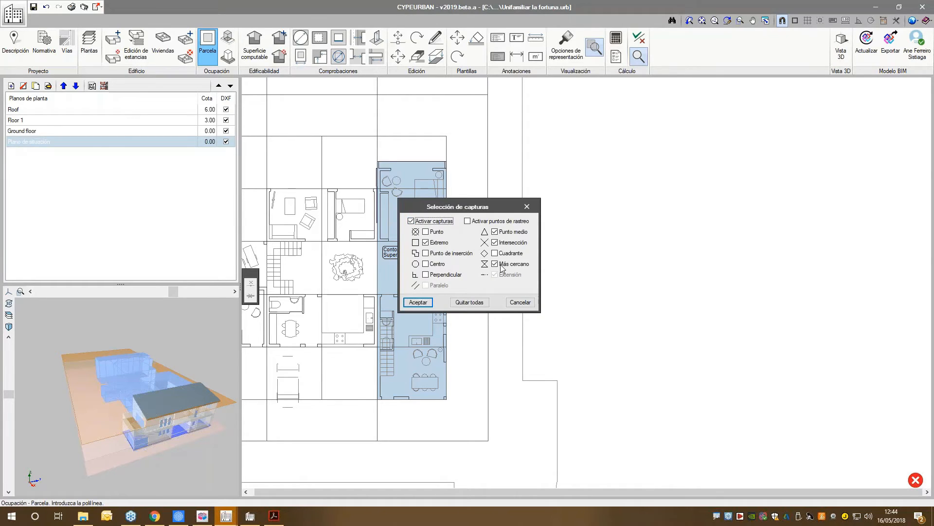
click(418, 302)
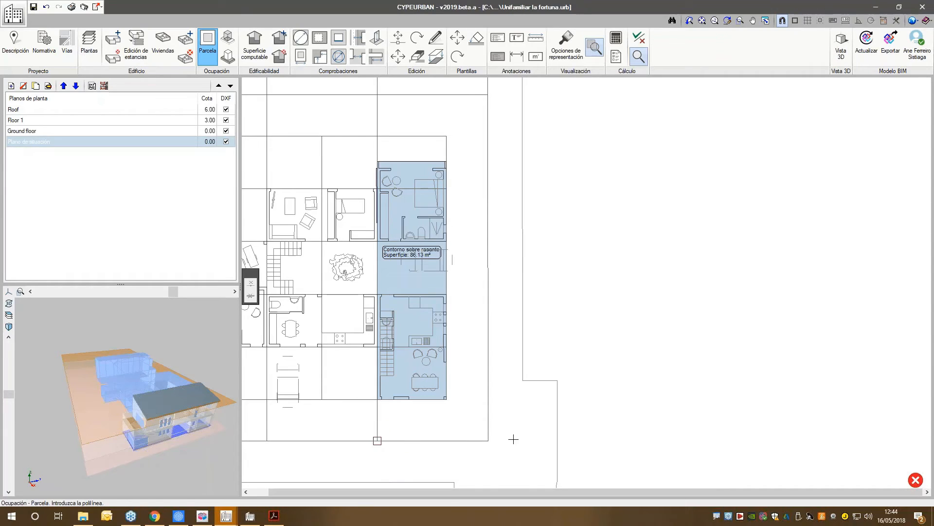
Step: Outline the rectangular plot around the building contour, place its label outside the boundary and set its reference to p1
click(494, 440)
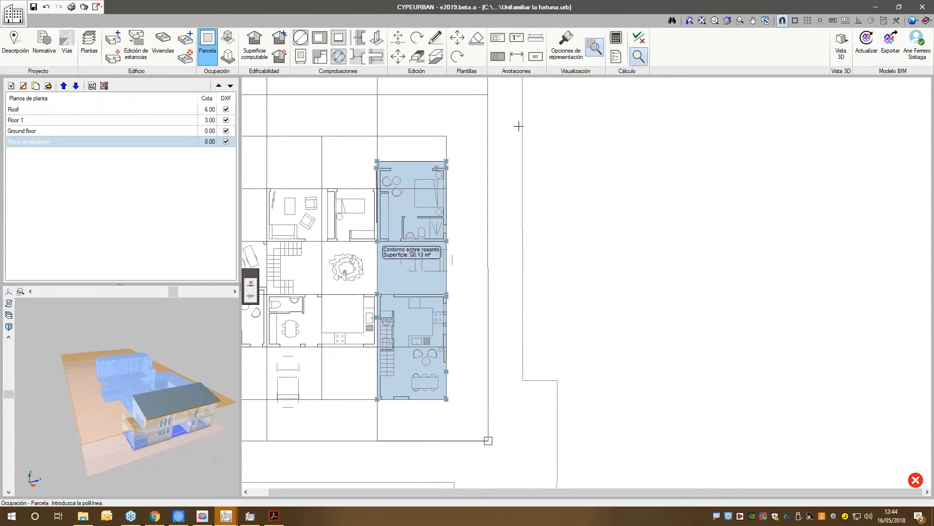
click(488, 94)
click(372, 96)
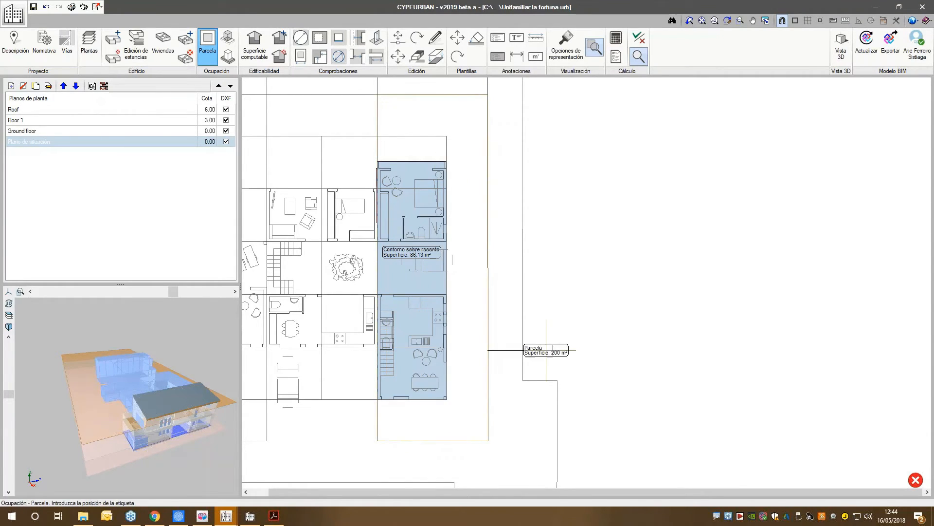
click(554, 349)
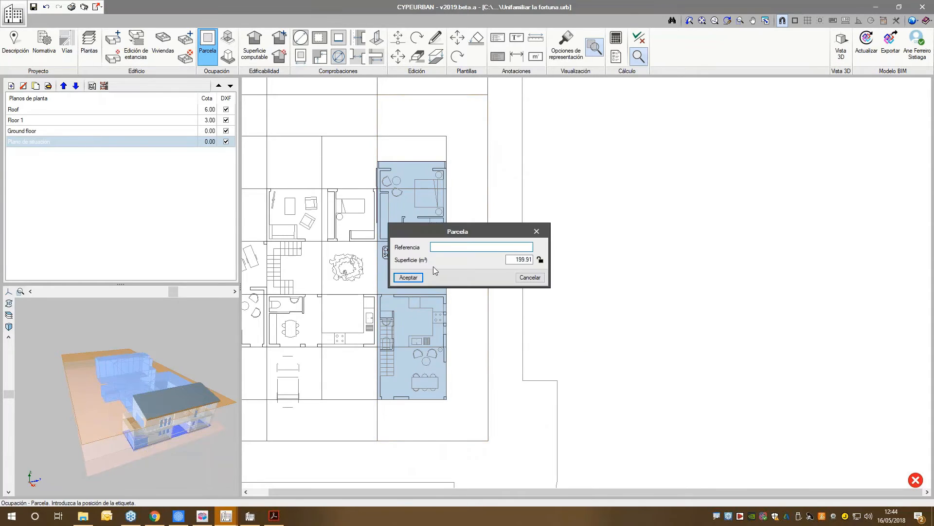
text(p1)
key(Tab)
click(406, 279)
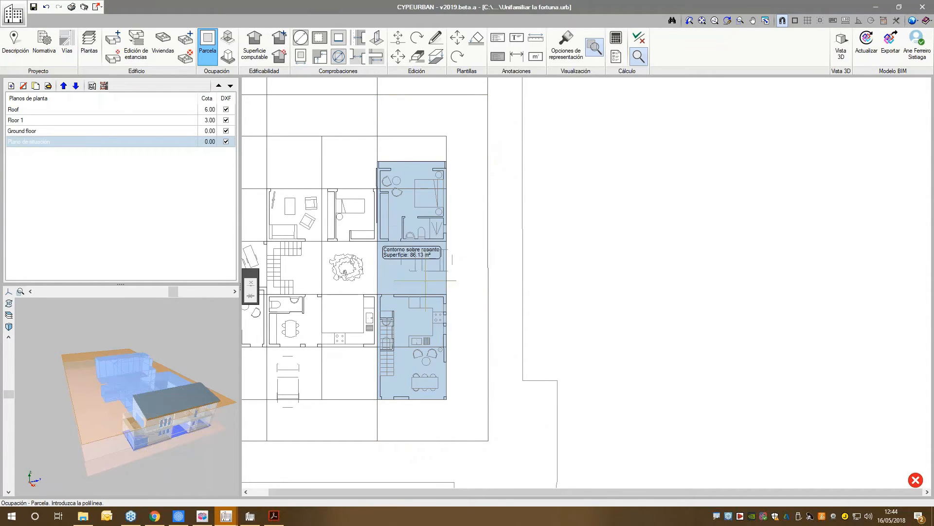
Step: Examine the plot's outline and label together with the building contour on the site plan
scroll(470, 347, down, 1)
scroll(528, 377, up, 1)
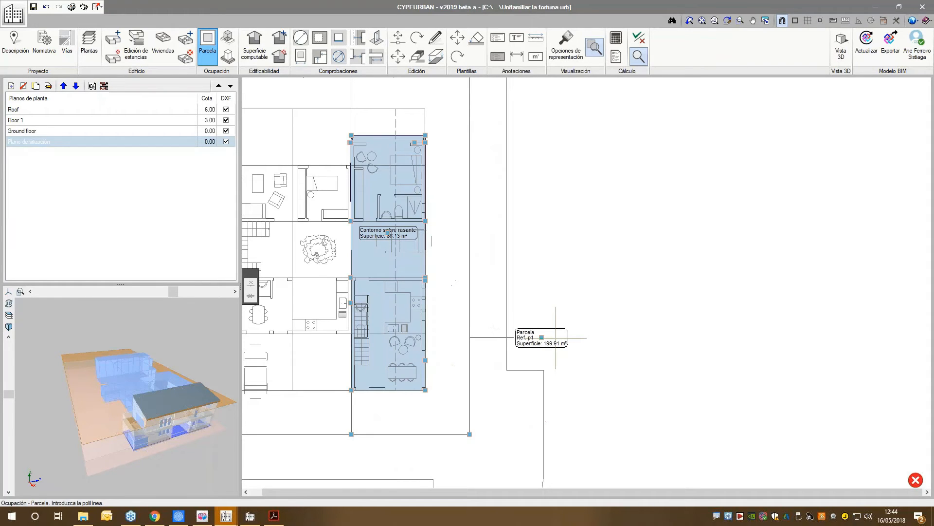
scroll(410, 296, down, 1)
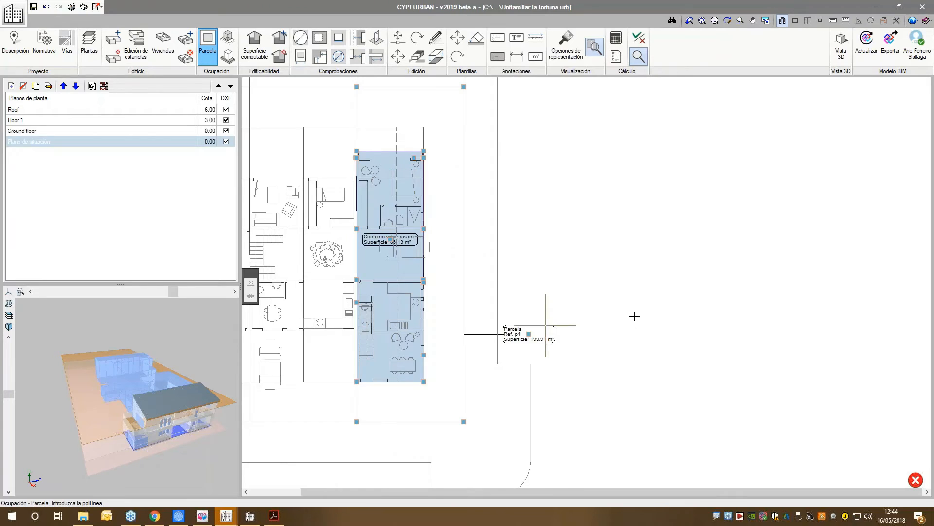
scroll(545, 329, up, 1)
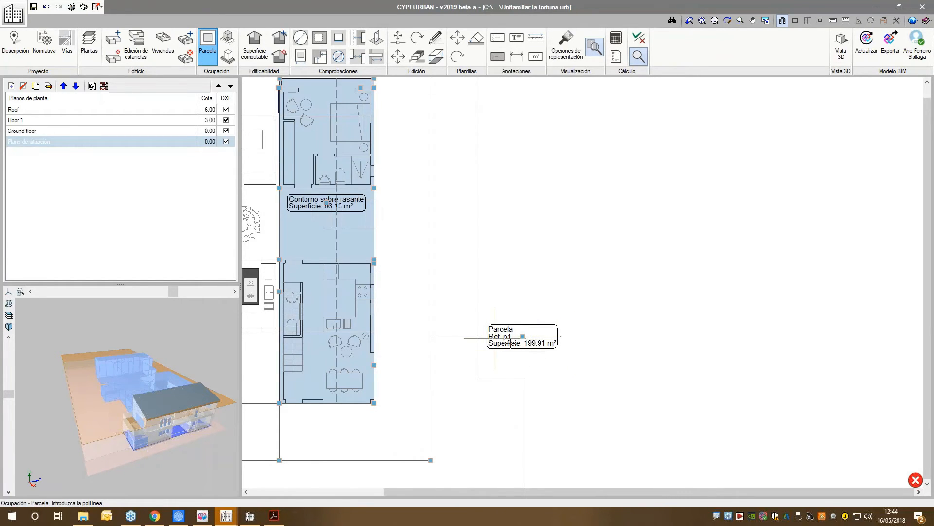
mouse_move(522, 335)
scroll(535, 395, down, 1)
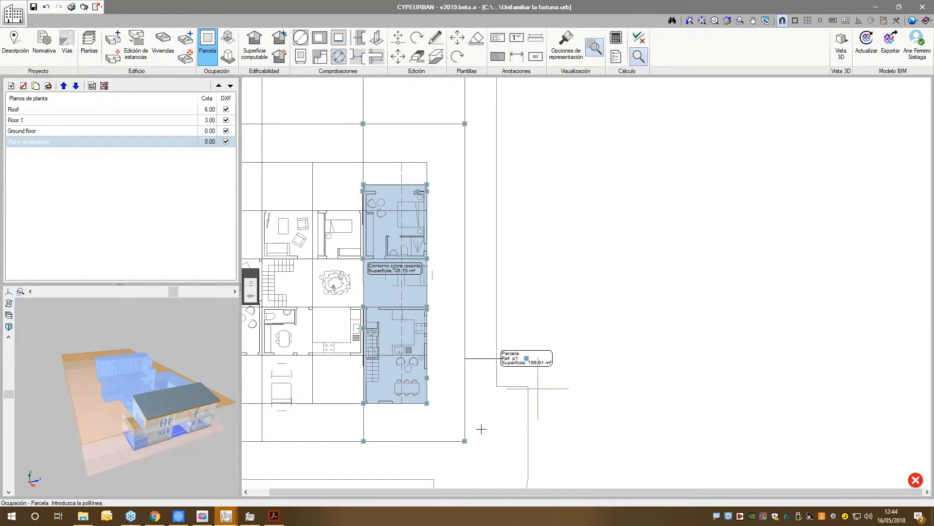
scroll(481, 428, up, 1)
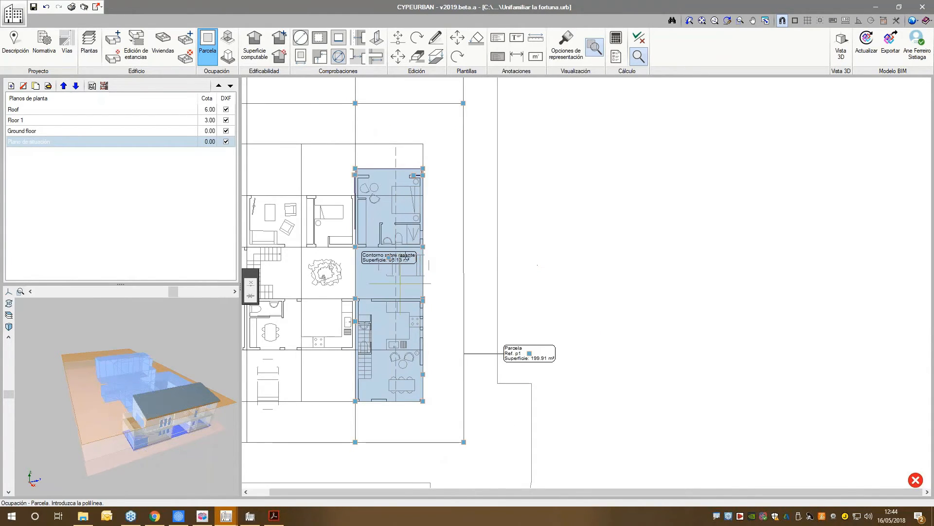
scroll(400, 283, up, 1)
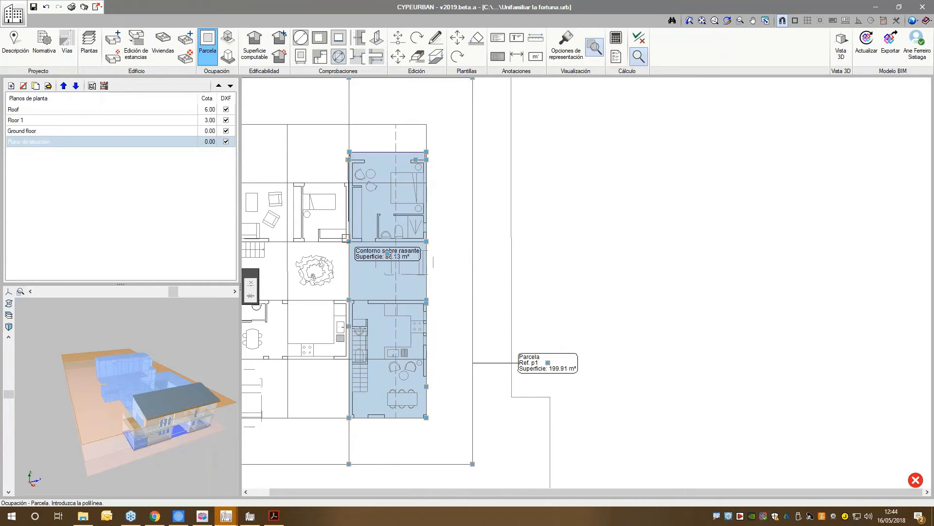
Step: Draw a small rectangular above-ground occupation contour of about 3.6 m² outside the plot, with its label beside it and no reference
click(228, 37)
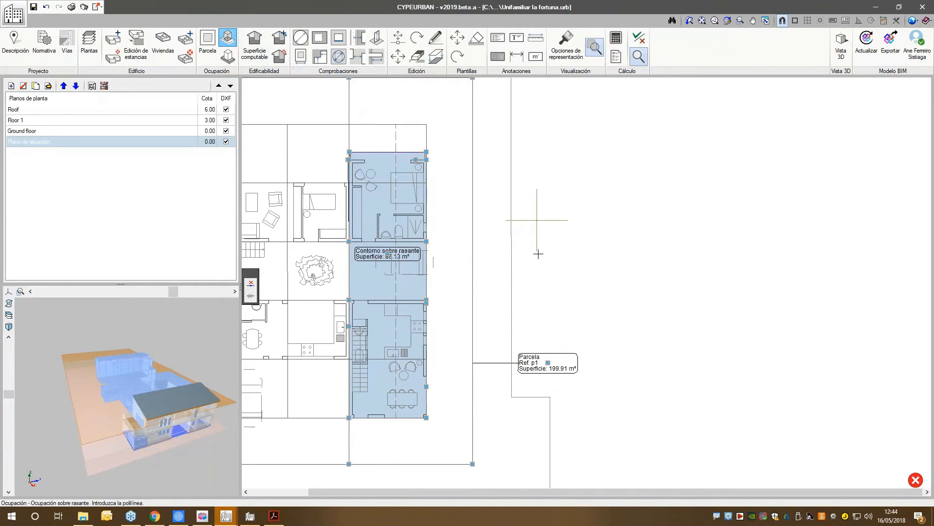
click(562, 253)
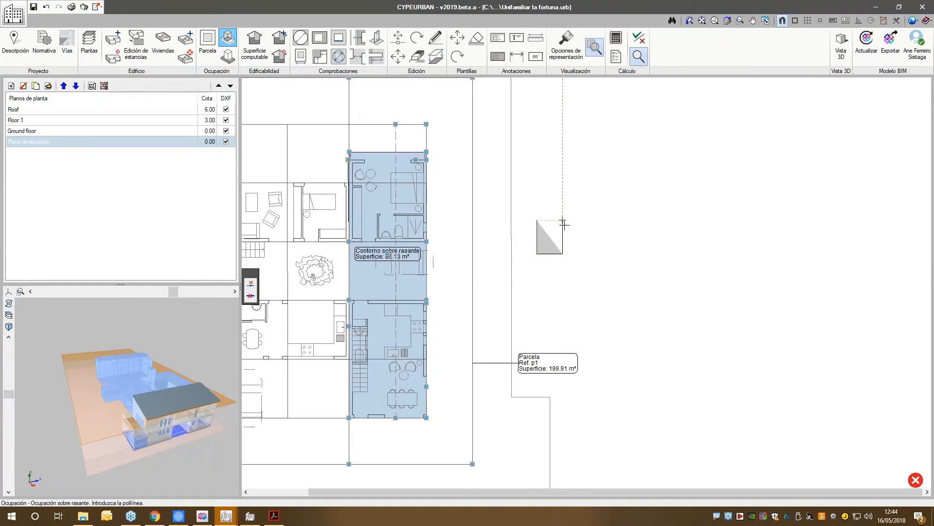
click(563, 220)
click(536, 220)
click(605, 241)
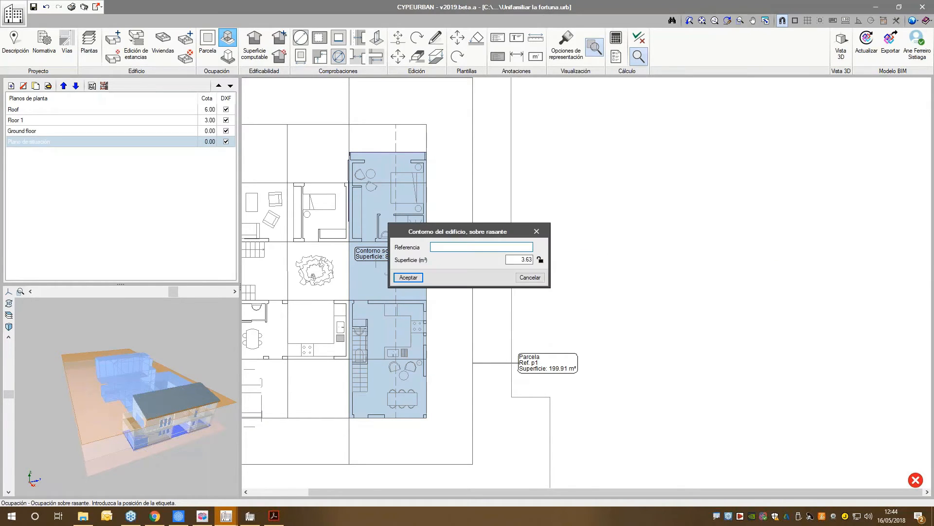
key(Return)
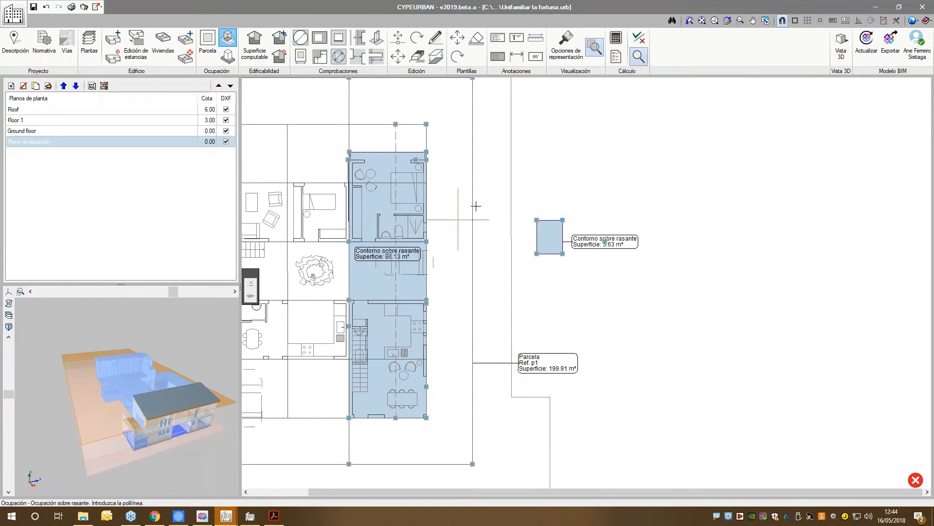
scroll(501, 92, down, 1)
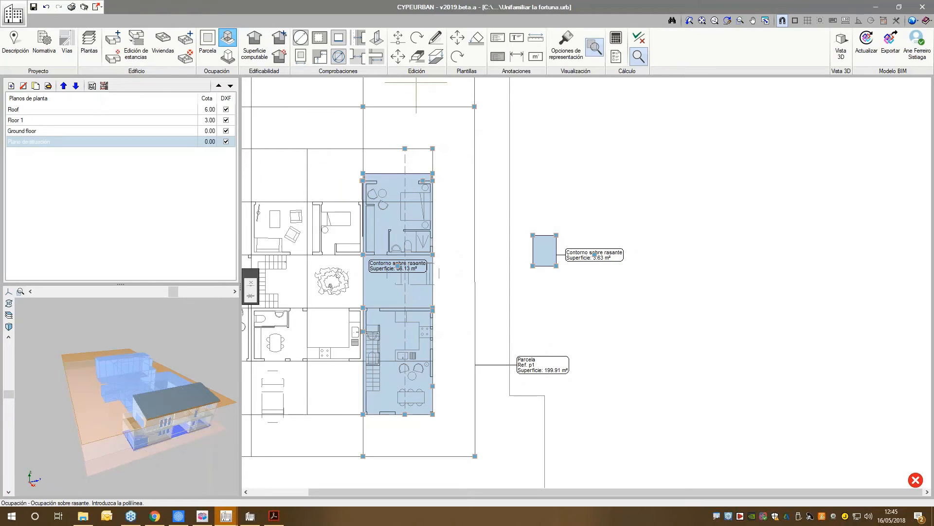
Step: Delete the small above-ground occupation contour outside the plot, keeping all element types enabled in the deletion filter
click(417, 56)
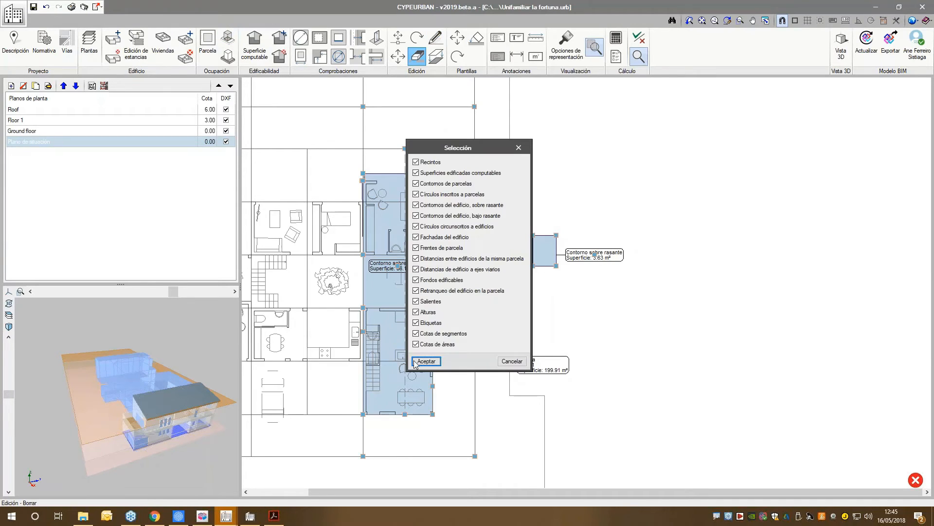
click(428, 362)
click(595, 254)
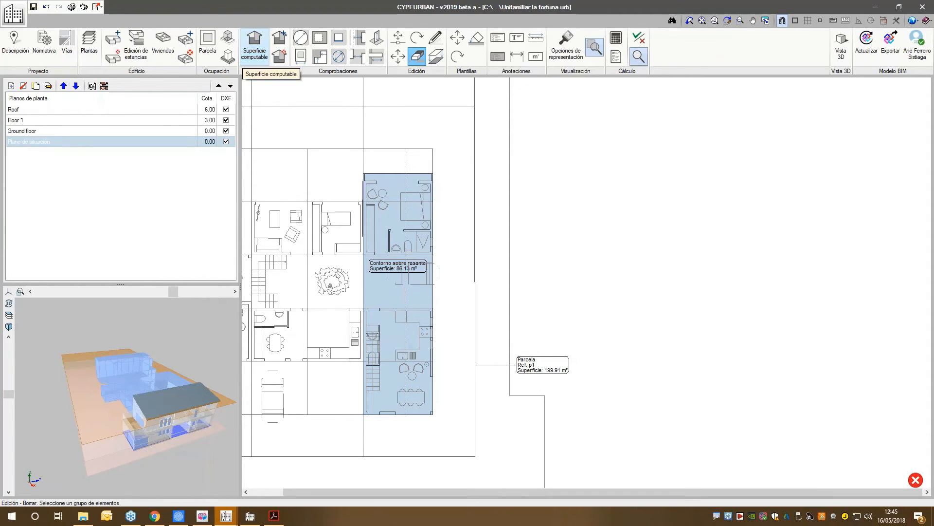
Step: Add a computable built-area type with the reference Terraza and pick light pink as its type colour
click(263, 61)
click(428, 292)
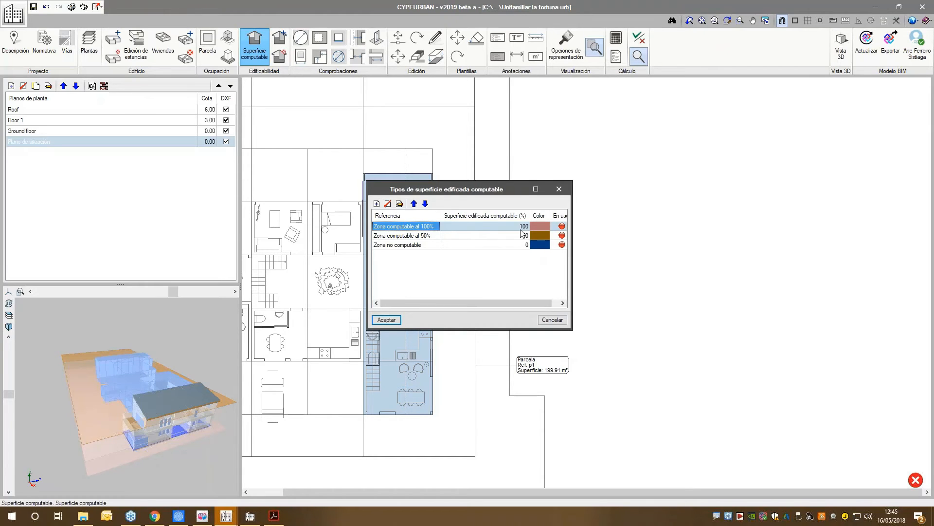
click(377, 204)
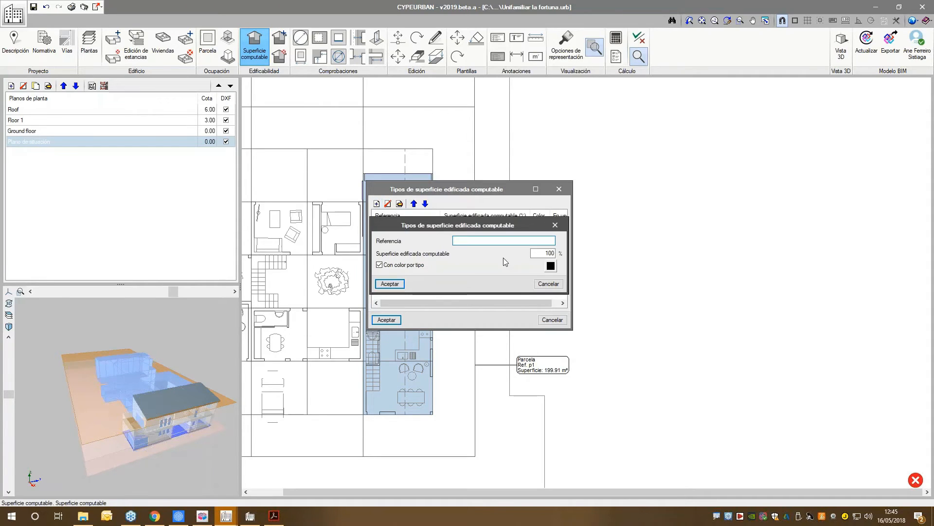
text(Terraza)
key(Tab)
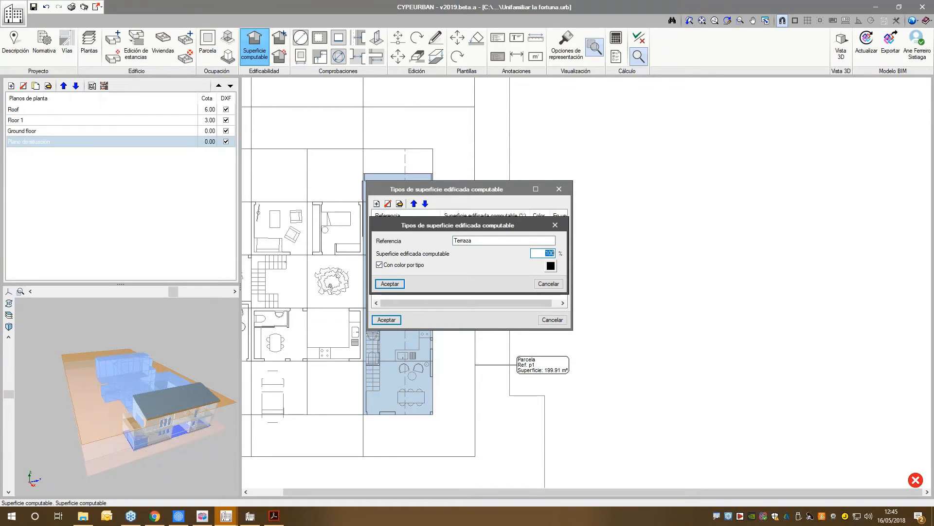
click(550, 265)
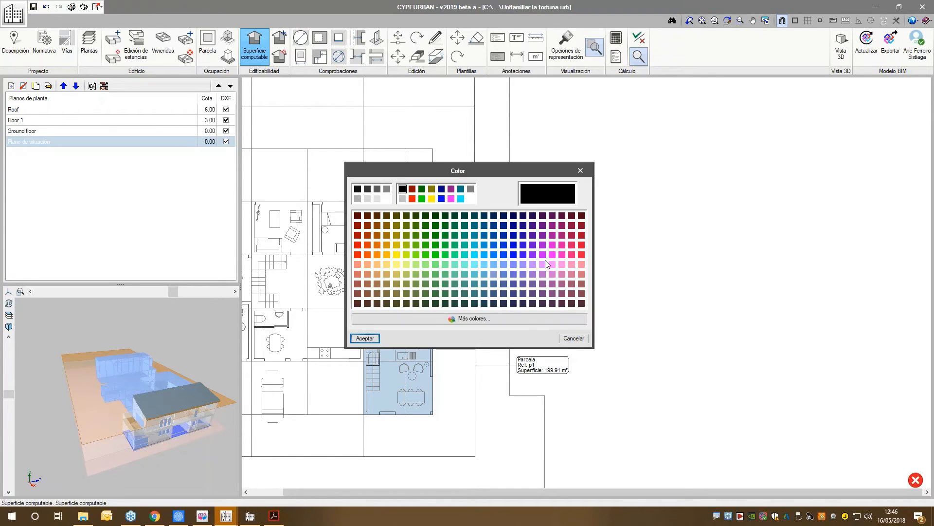
click(552, 264)
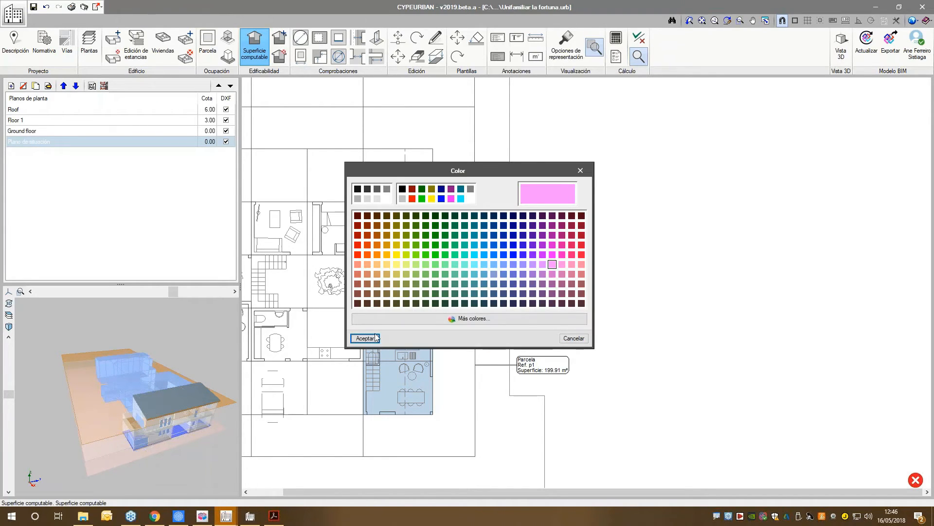
Step: Assign light pink to the Terraza computable surface type and save the list of surface types
click(365, 338)
click(377, 317)
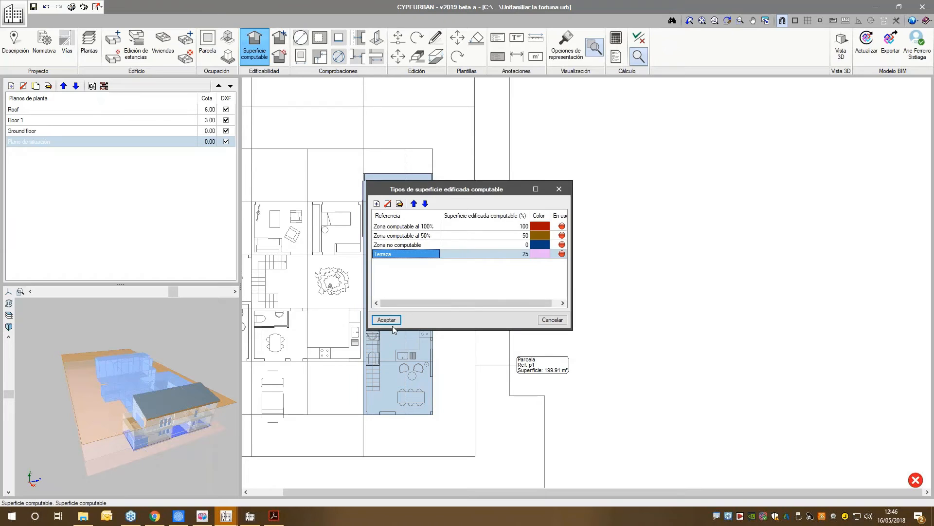
click(377, 321)
Step: Outline a new computable surface on the Ground floor plan along the outer corners of both building blocks, including the area between them
click(280, 39)
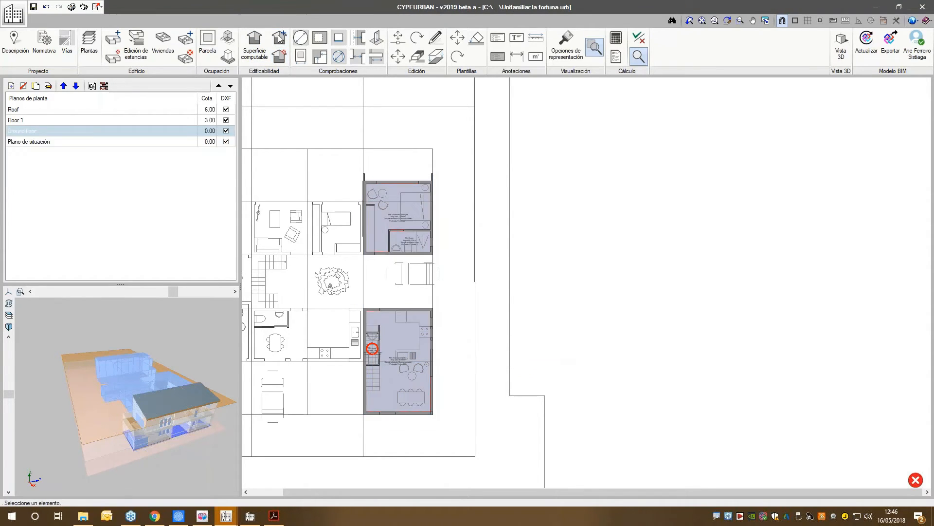
click(280, 39)
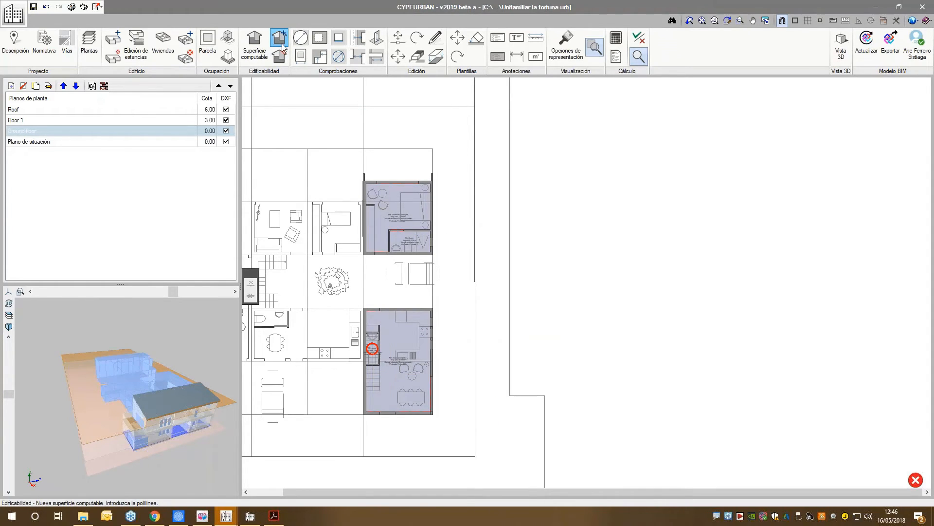
scroll(387, 158, up, 1)
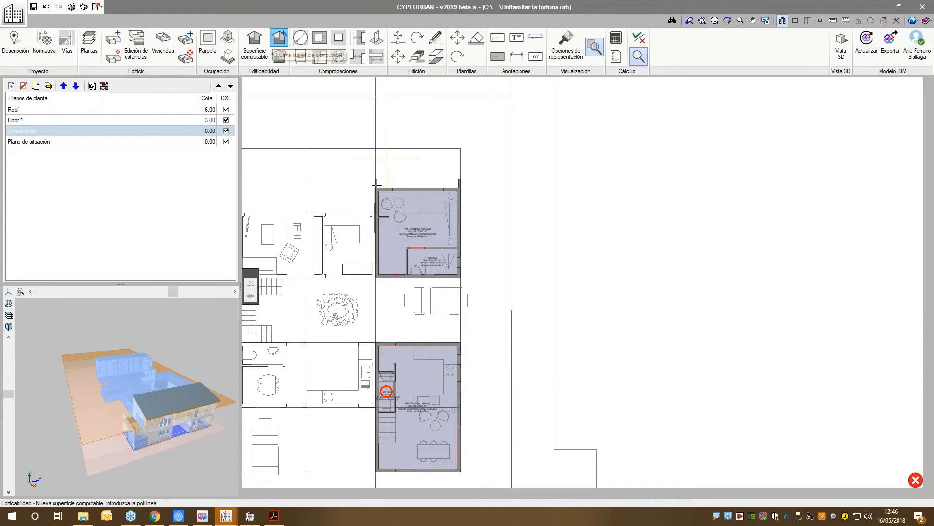
scroll(384, 172, up, 4)
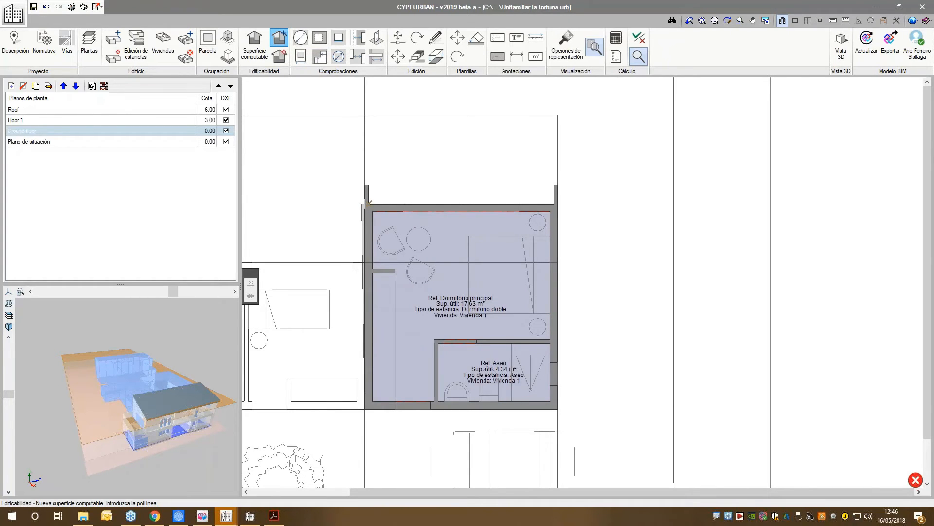
click(366, 202)
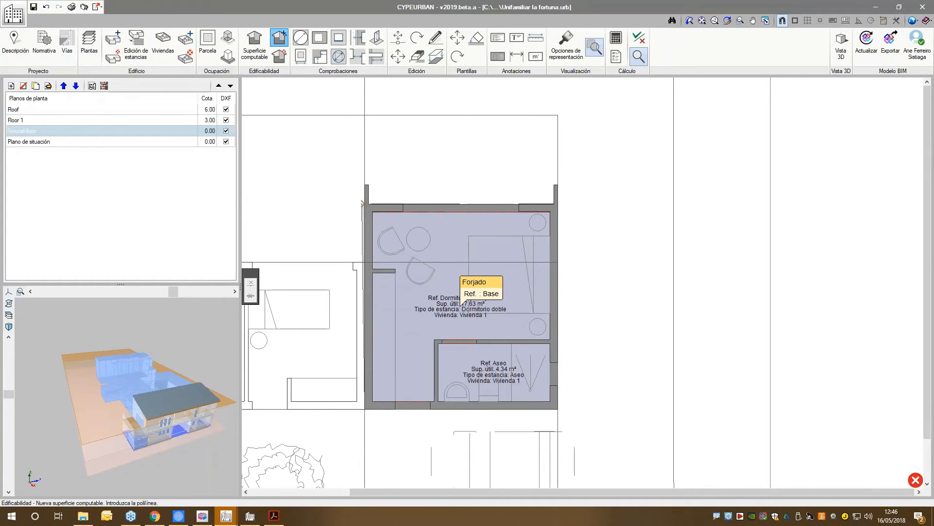
click(560, 204)
scroll(546, 286, down, 5)
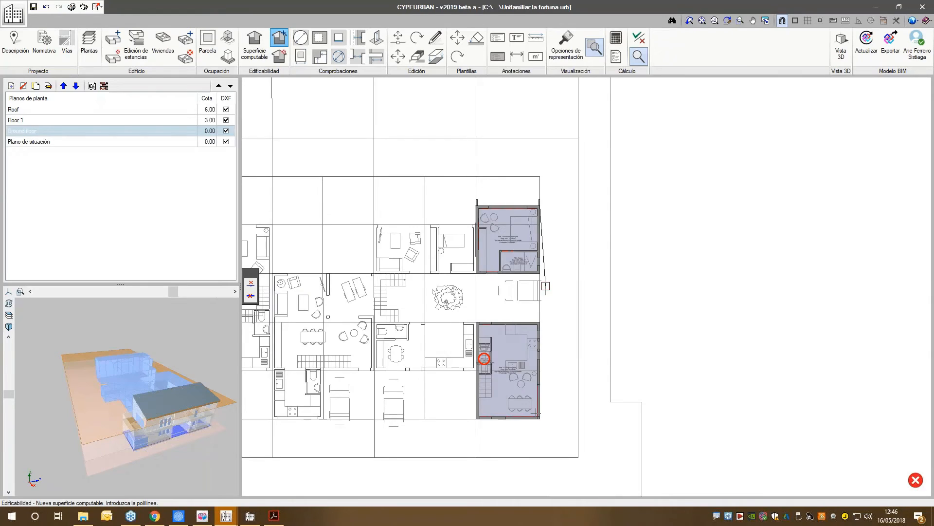
scroll(537, 412, up, 3)
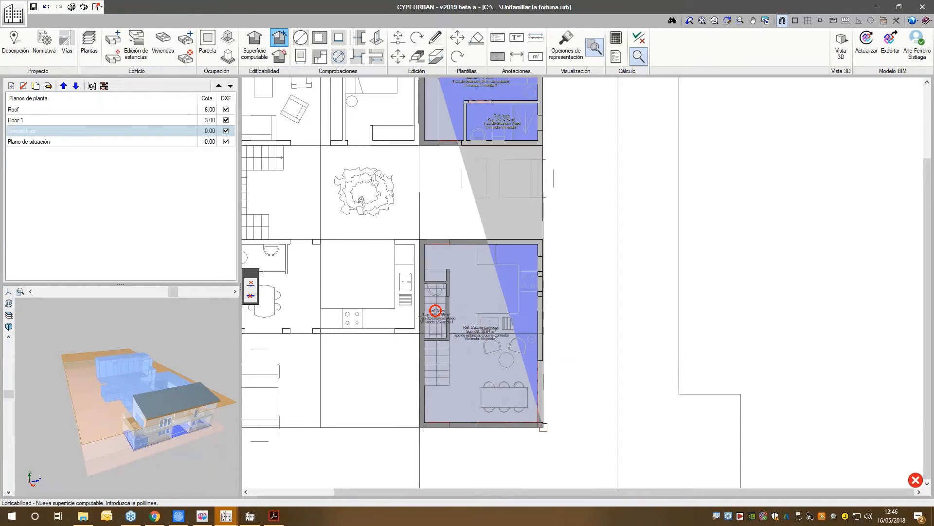
click(420, 427)
right_click(525, 408)
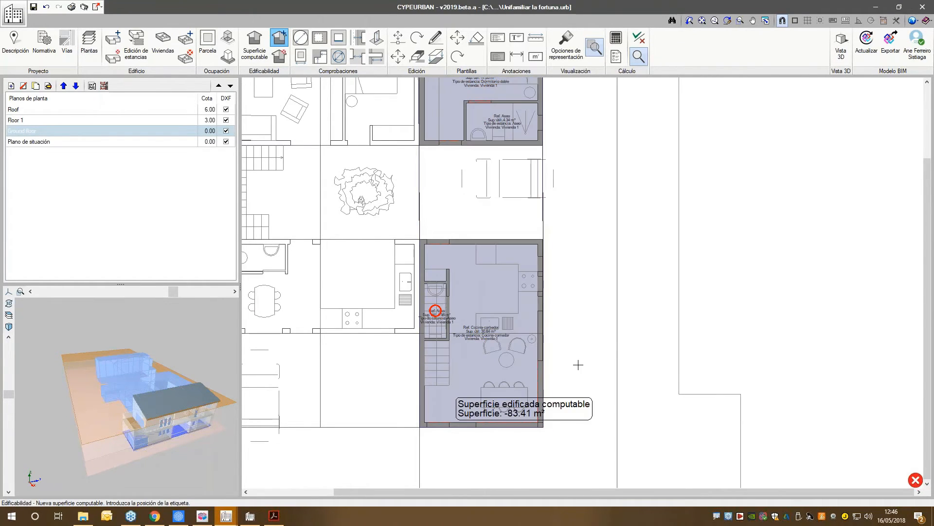
Step: Place the computable surface's label beside the building and set its type to Zona computable al 100%
click(793, 297)
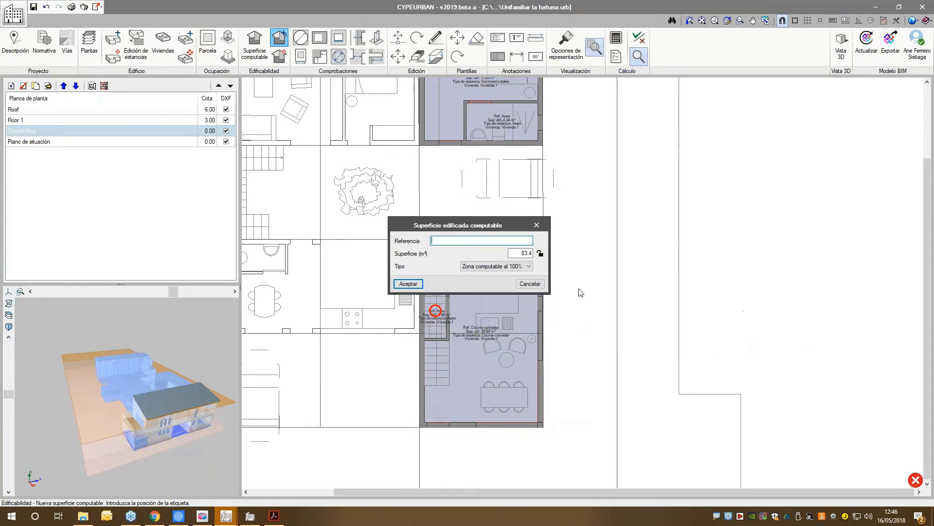
click(485, 268)
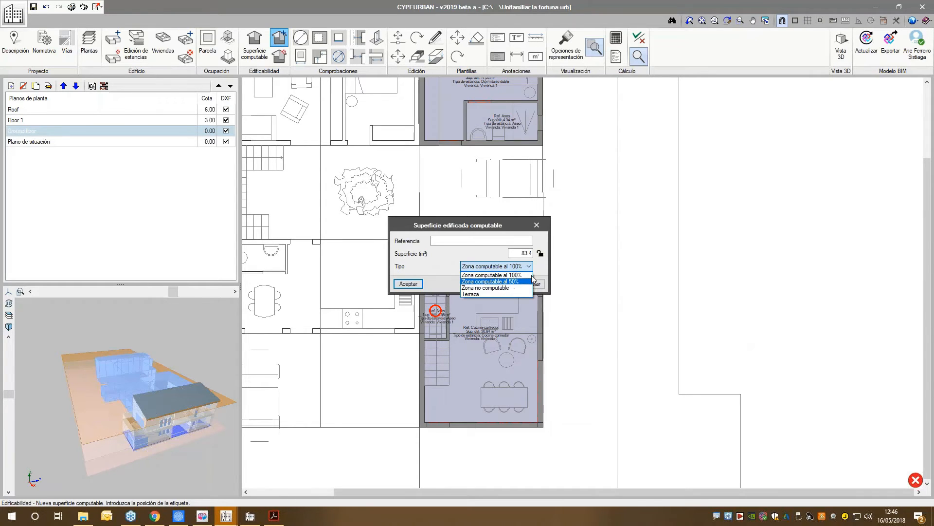
click(492, 275)
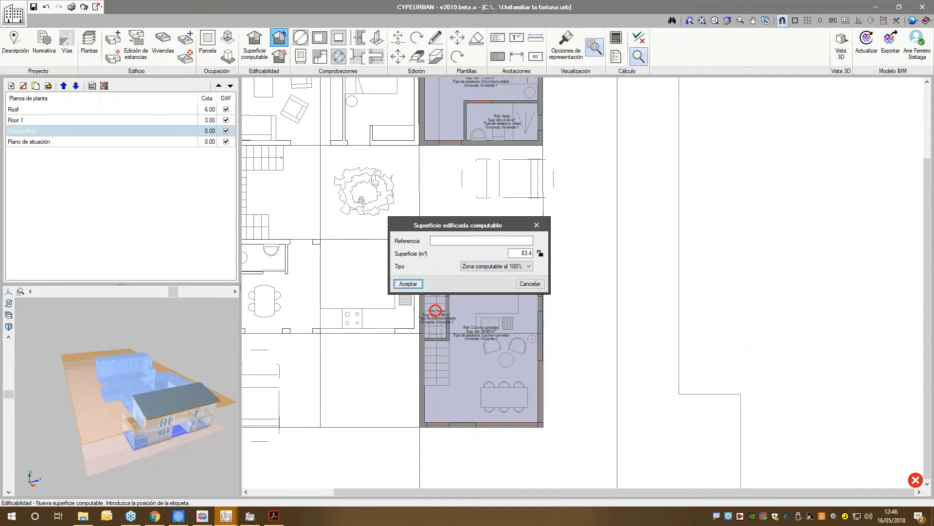
click(408, 284)
scroll(628, 351, down, 3)
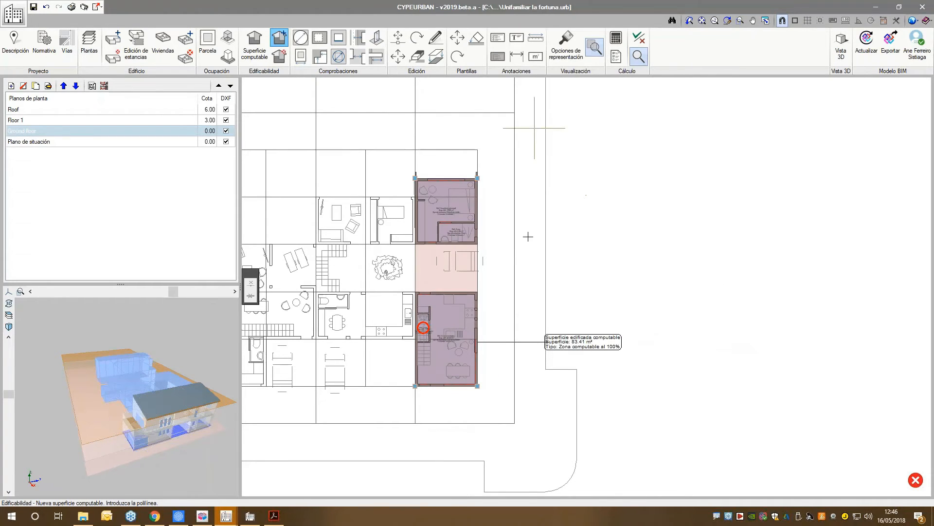
scroll(627, 277, up, 1)
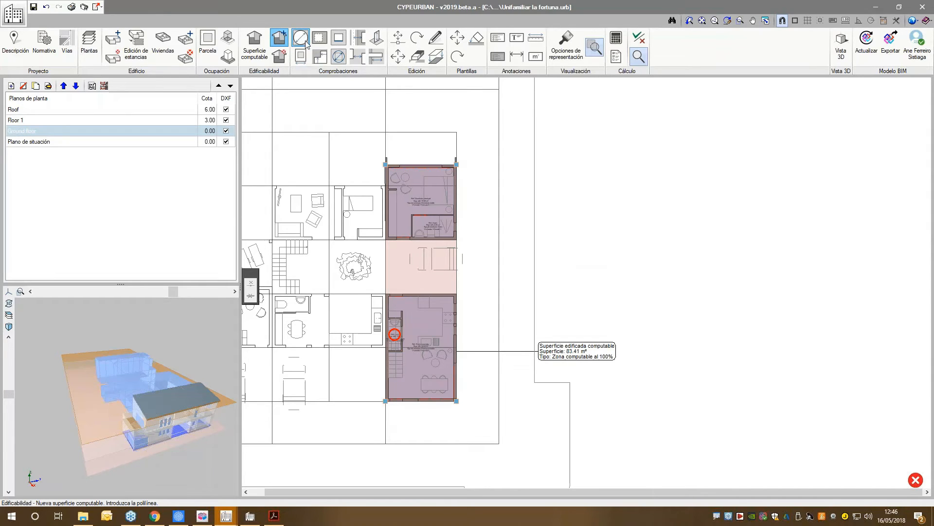
Step: Add an inscribed circle about 7.66 m in diameter to the plot on Plano de situación and place its label beside the plot
click(398, 37)
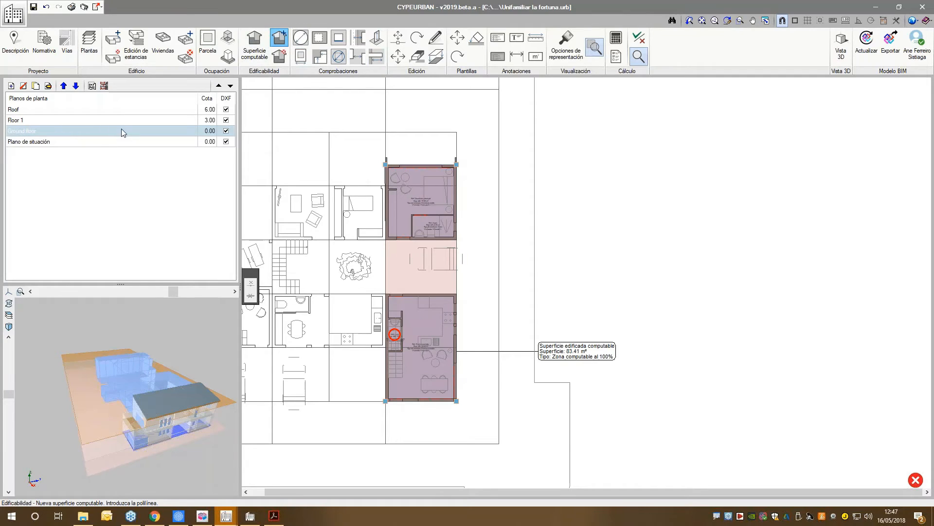
click(119, 141)
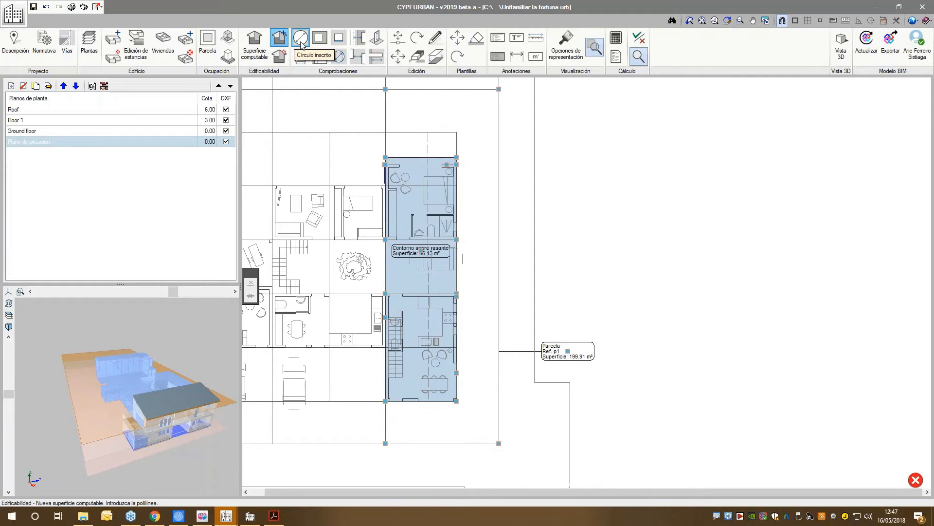
click(301, 38)
scroll(400, 264, up, 1)
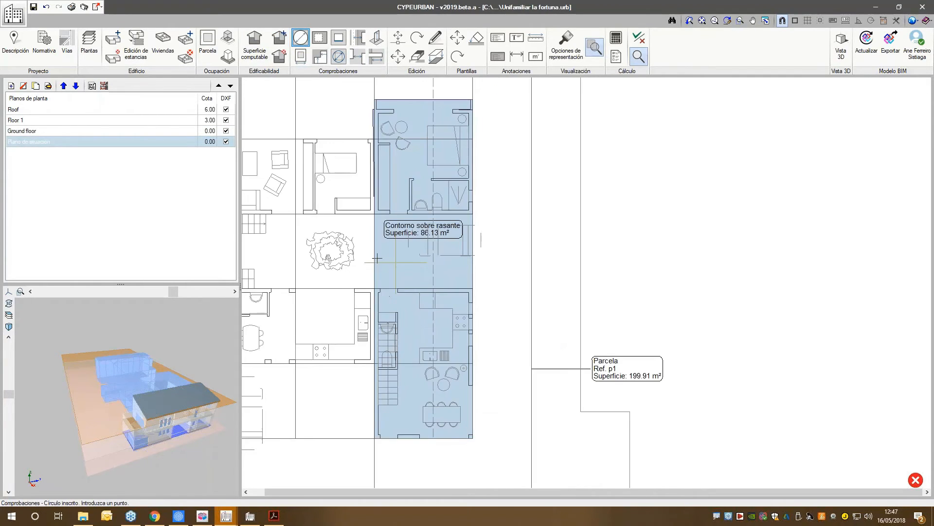
click(518, 263)
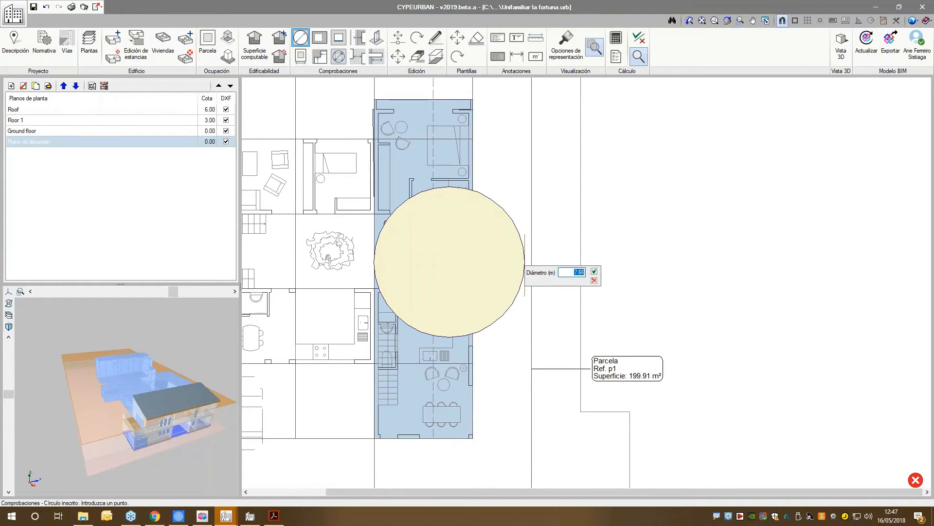
click(594, 271)
click(574, 265)
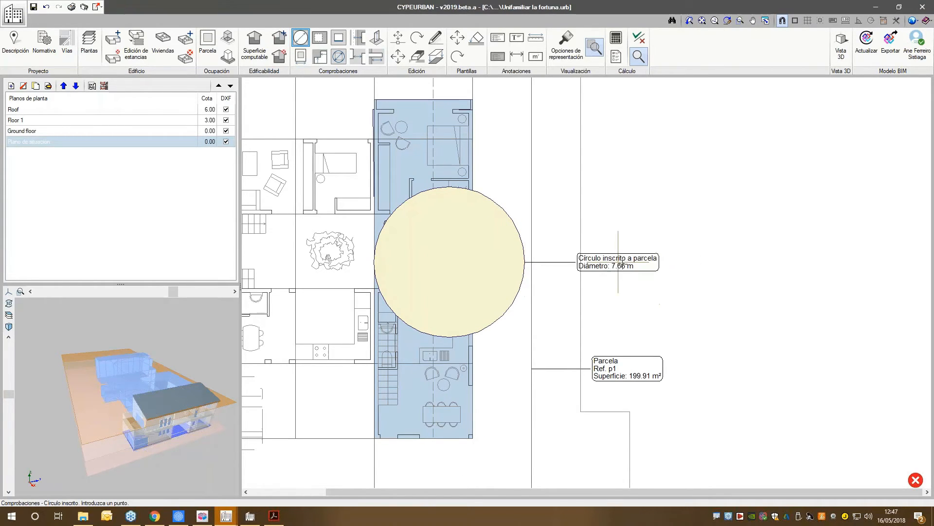
scroll(476, 315, down, 2)
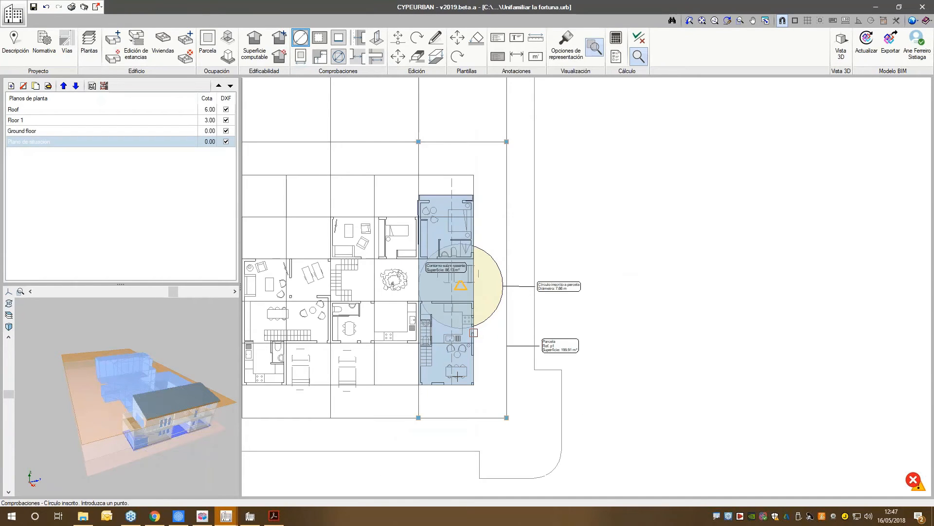
scroll(458, 375, up, 1)
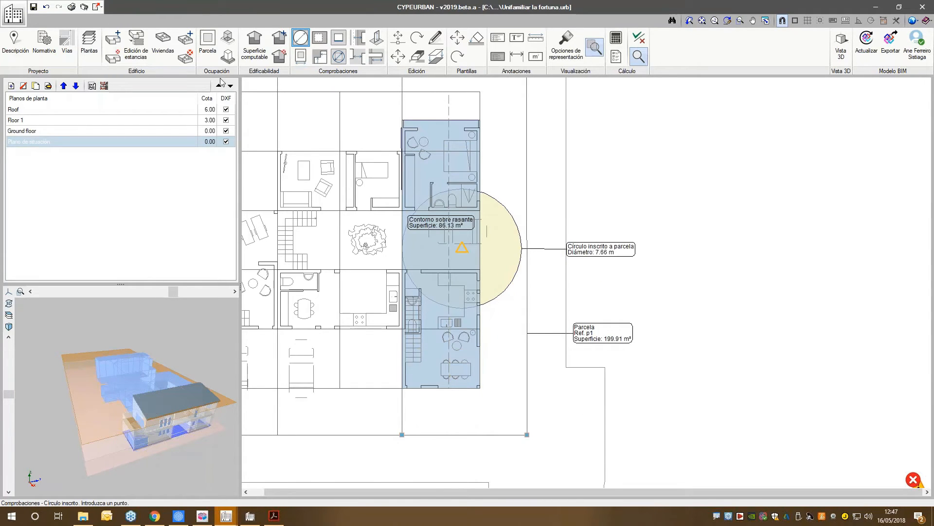
Step: Mark the Frente de parcela along the plot's lower boundary, about 8 m long, with its label beside the plot
click(301, 56)
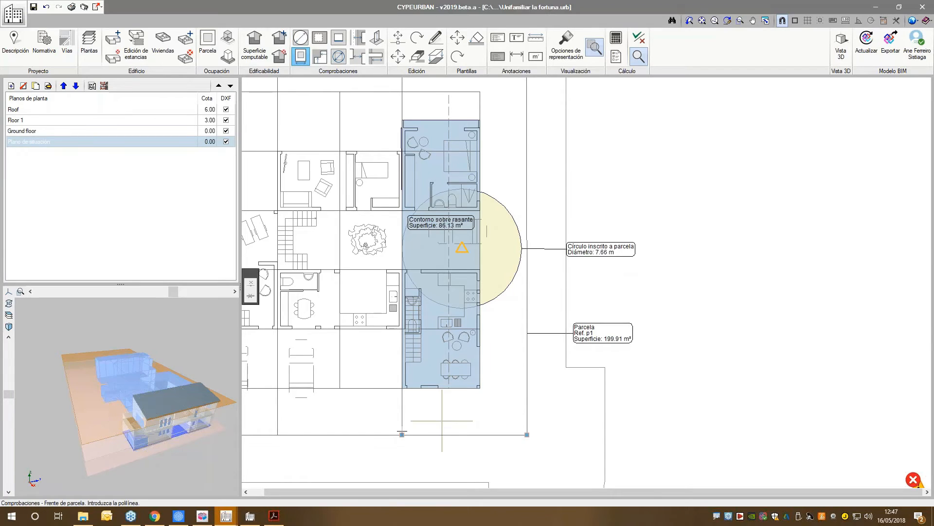
scroll(508, 338, down, 1)
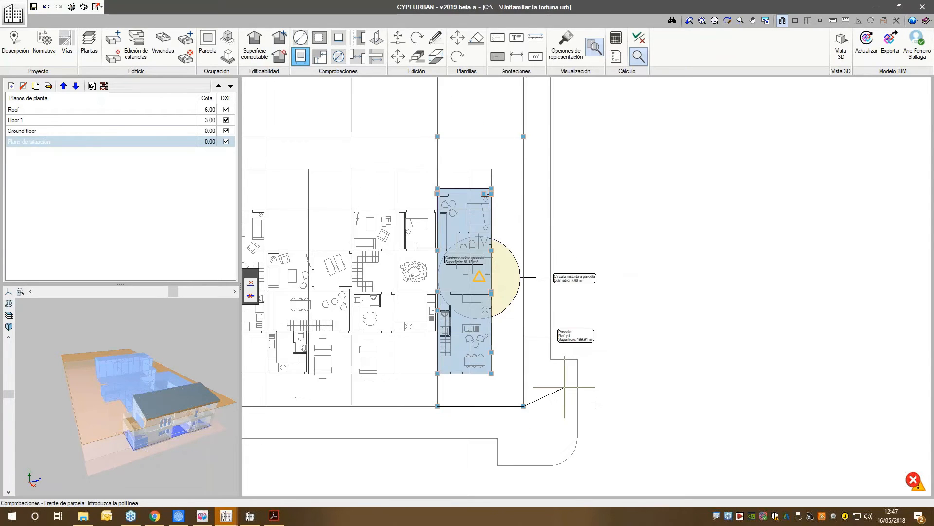
right_click(596, 403)
scroll(597, 401, up, 2)
click(598, 401)
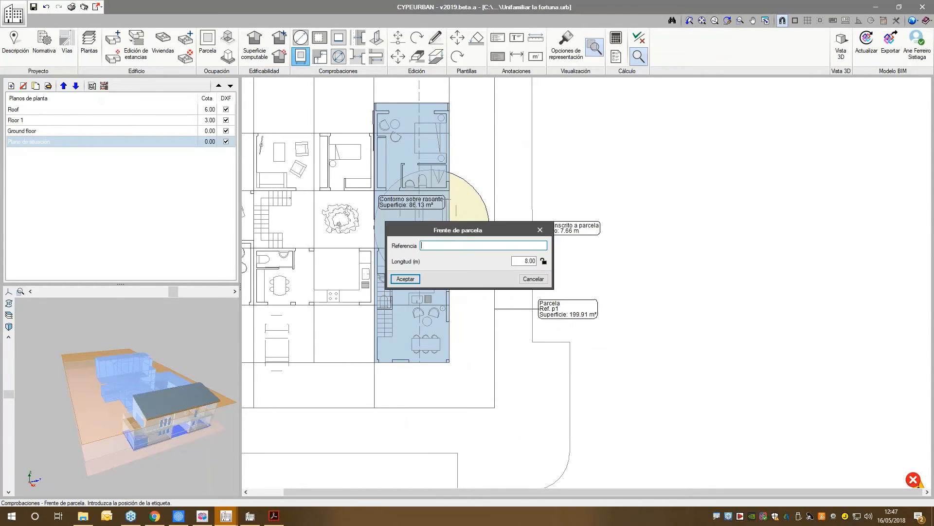
key(Return)
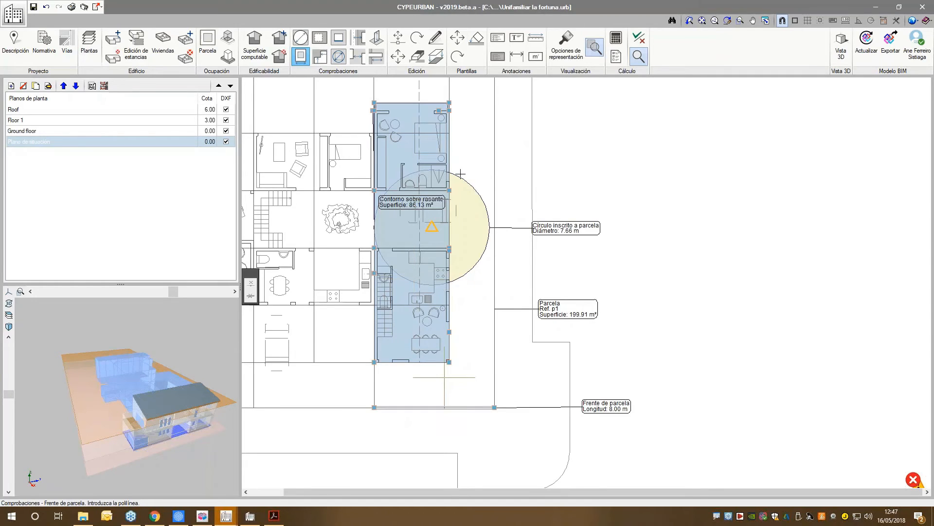
scroll(443, 373, up, 1)
Step: Draw a Saliente about 0.51 m long along the building outline at its upper right corner
click(376, 56)
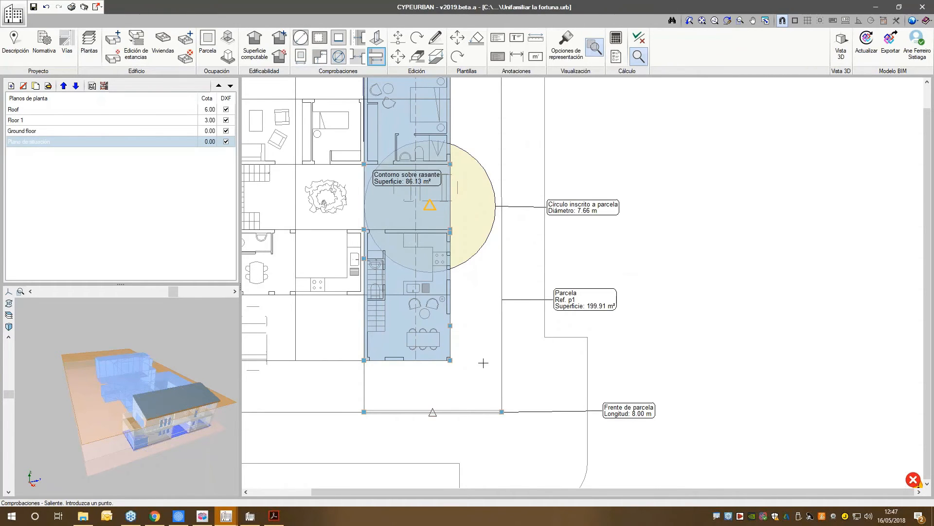
scroll(467, 377, up, 2)
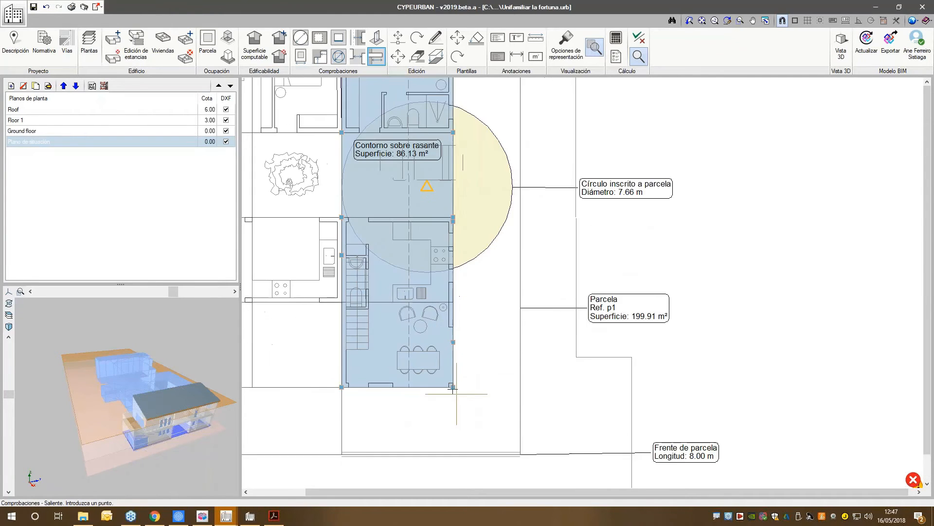
scroll(453, 387, up, 2)
click(451, 386)
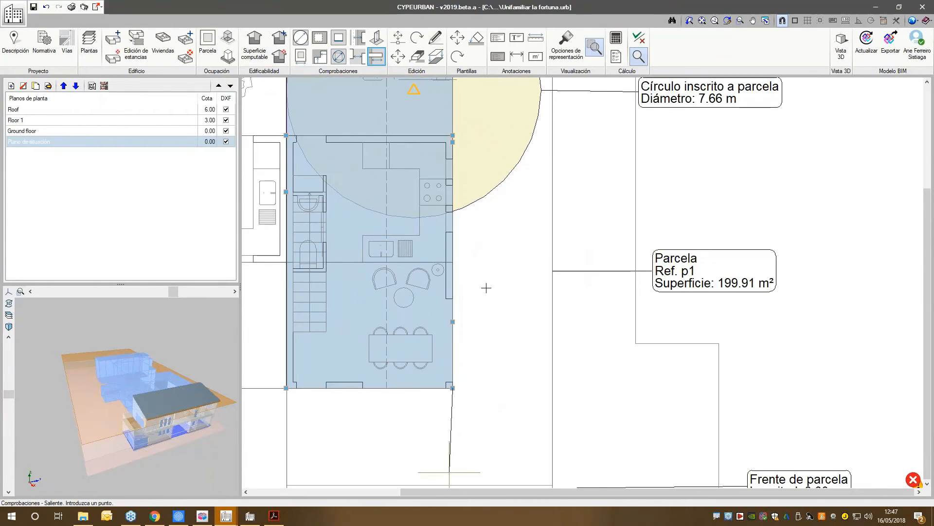
scroll(494, 204, down, 2)
scroll(441, 89, up, 5)
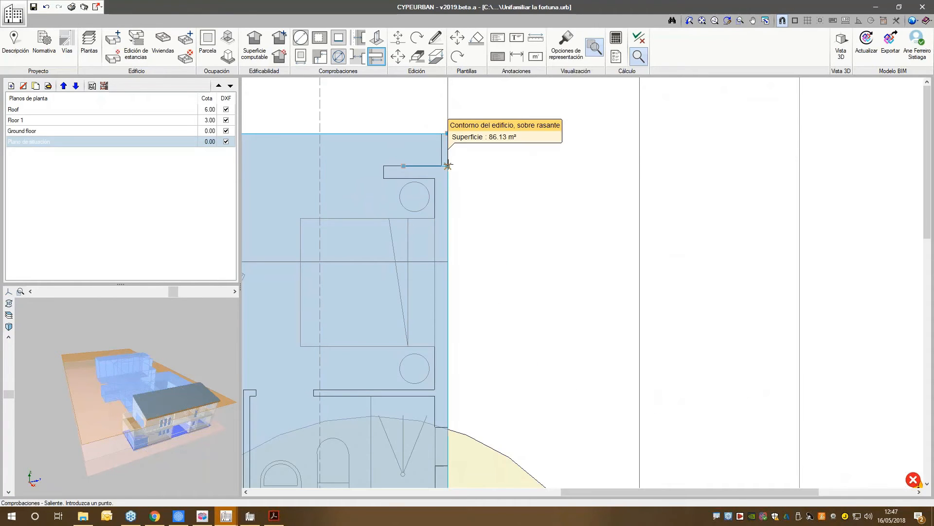
click(448, 166)
scroll(607, 167, down, 4)
scroll(607, 171, up, 1)
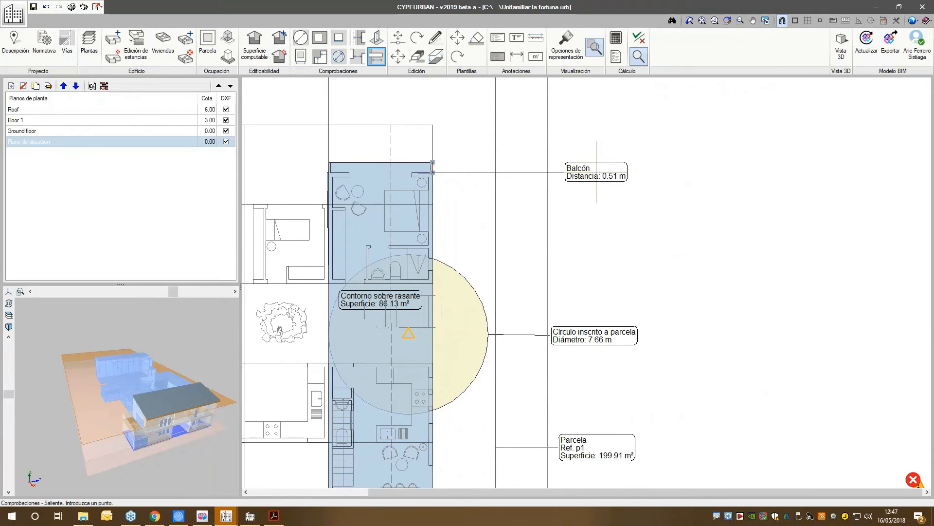
Step: Place the projection's label beside the building, set its type to Saliente máximo general and assign it to the street Calle Carmen
click(596, 171)
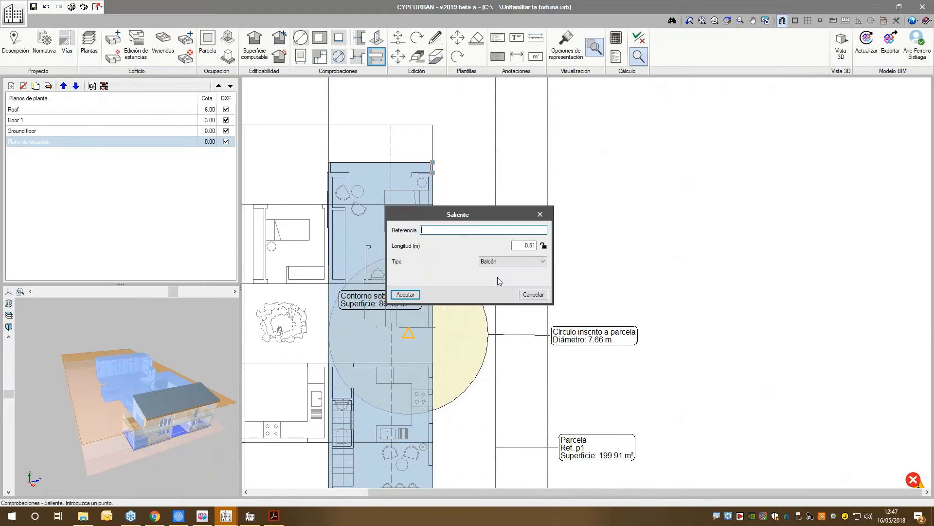
click(531, 261)
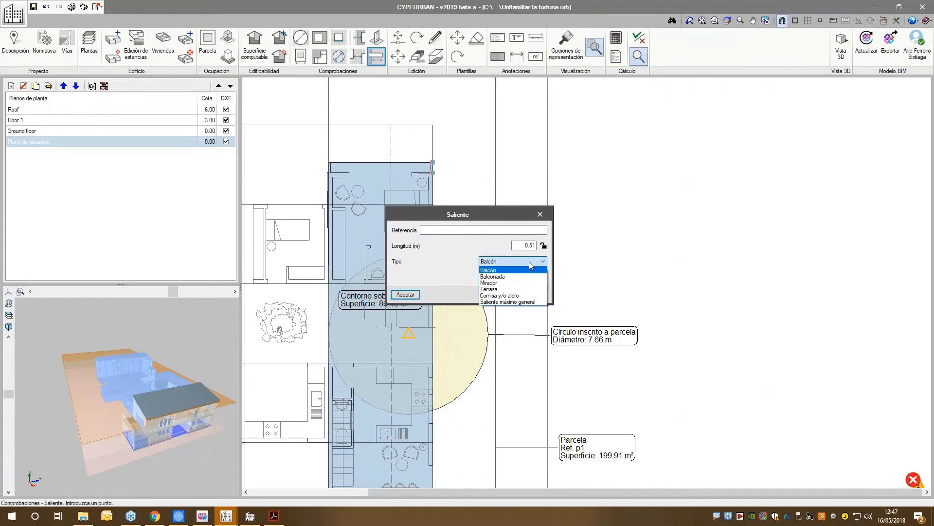
click(535, 303)
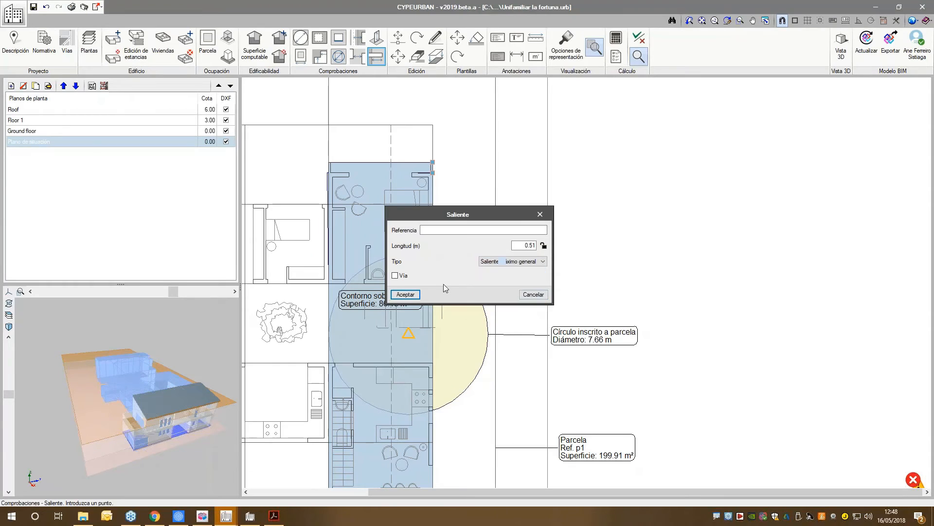
click(395, 276)
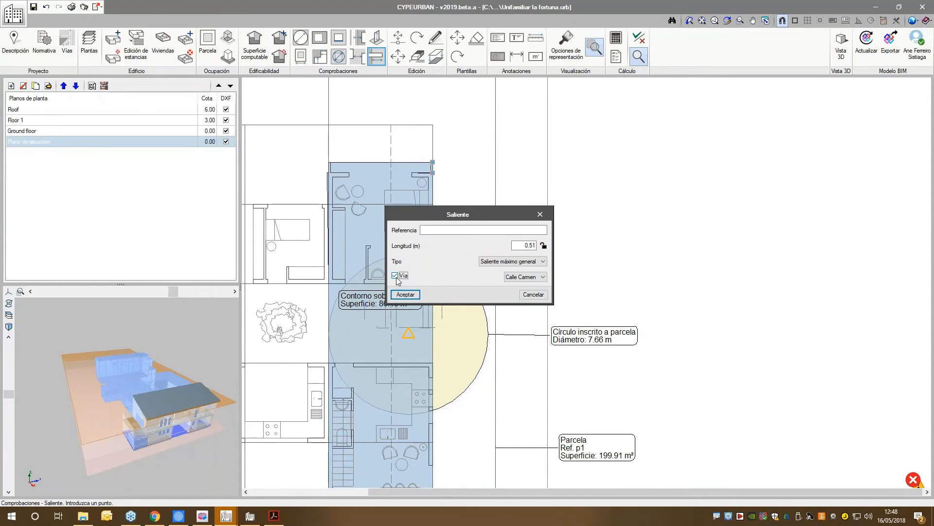
click(535, 277)
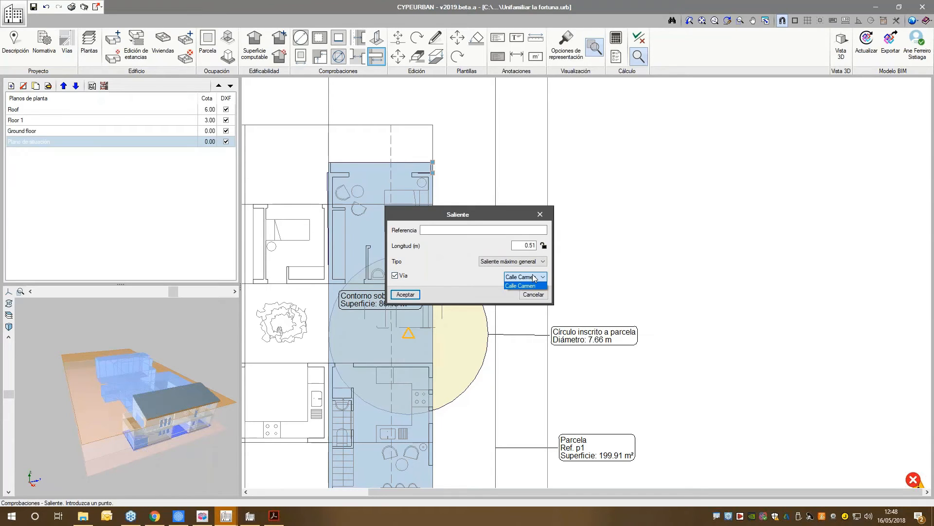
click(534, 286)
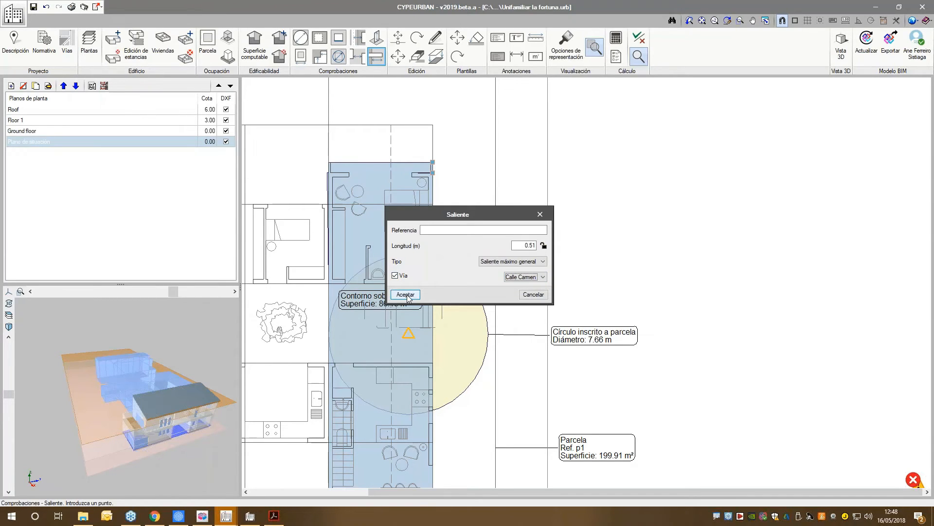
click(406, 295)
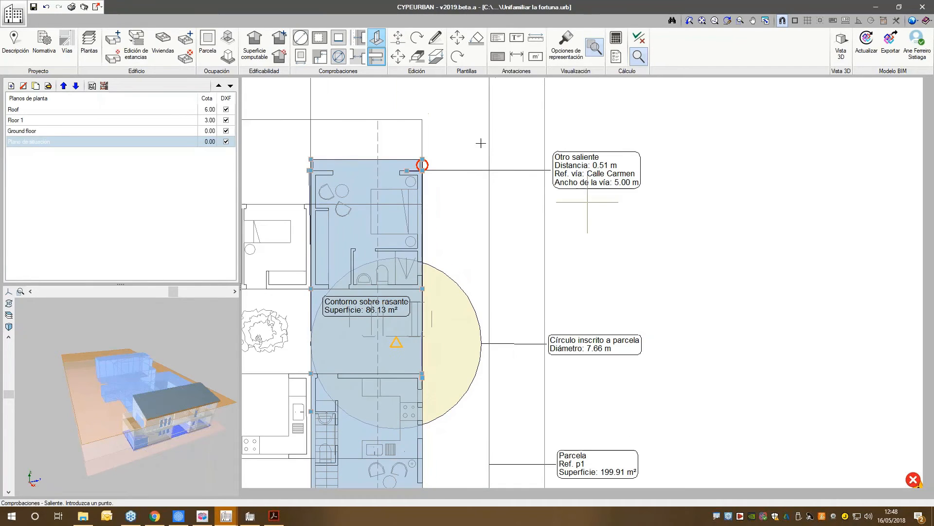
Step: Insert an Altura check on the Roof plan at the building's lower right corner and place its label beside it
scroll(506, 171, up, 2)
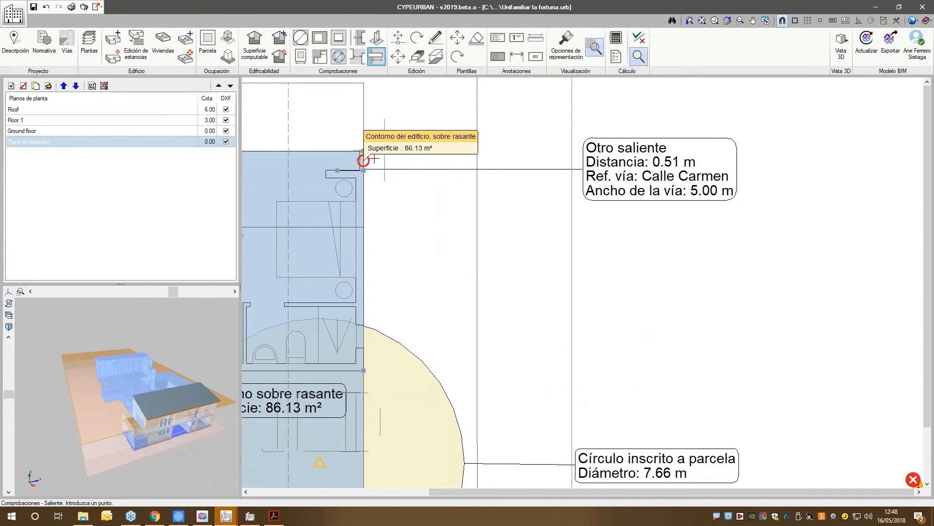
scroll(374, 159, up, 1)
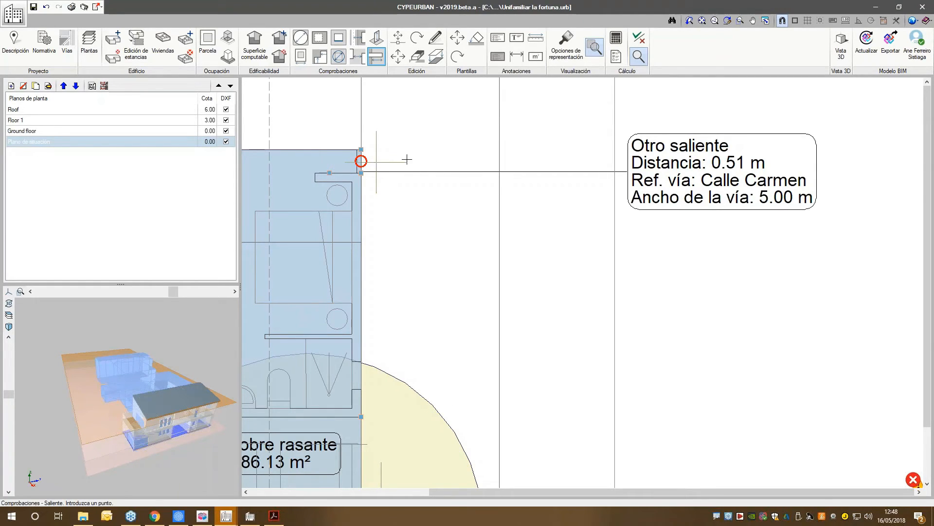
scroll(459, 288, down, 1)
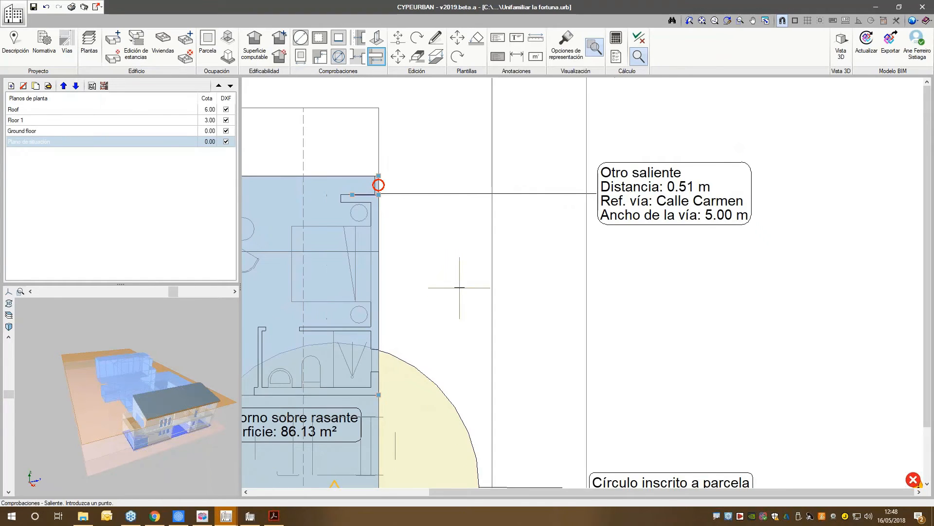
scroll(477, 292, down, 1)
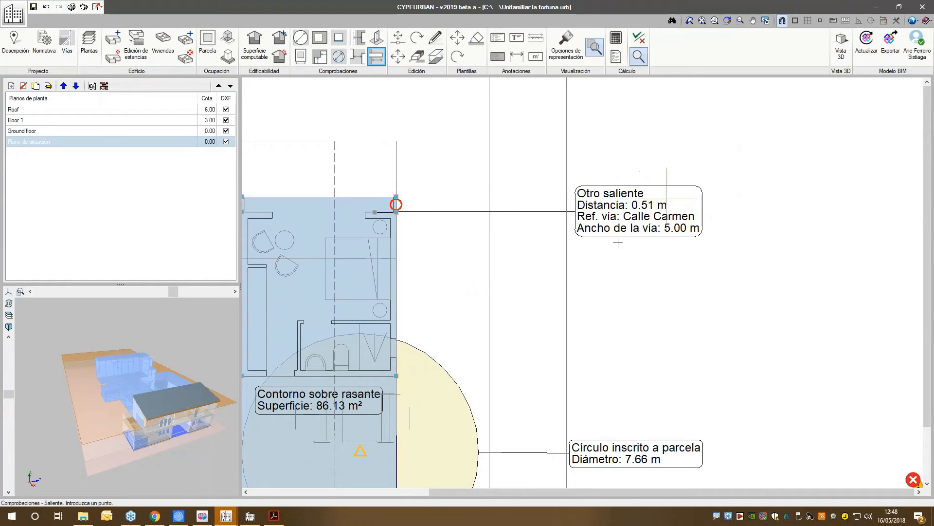
scroll(559, 278, down, 1)
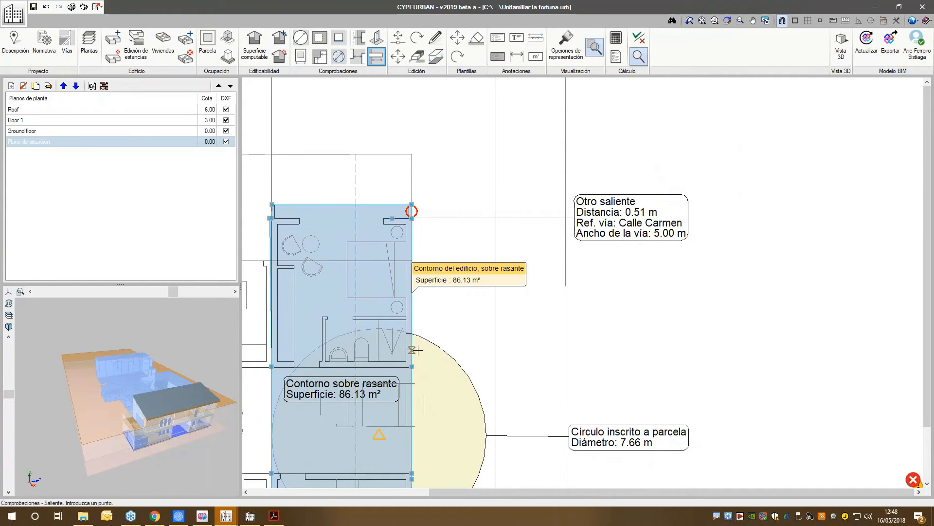
scroll(413, 348, down, 1)
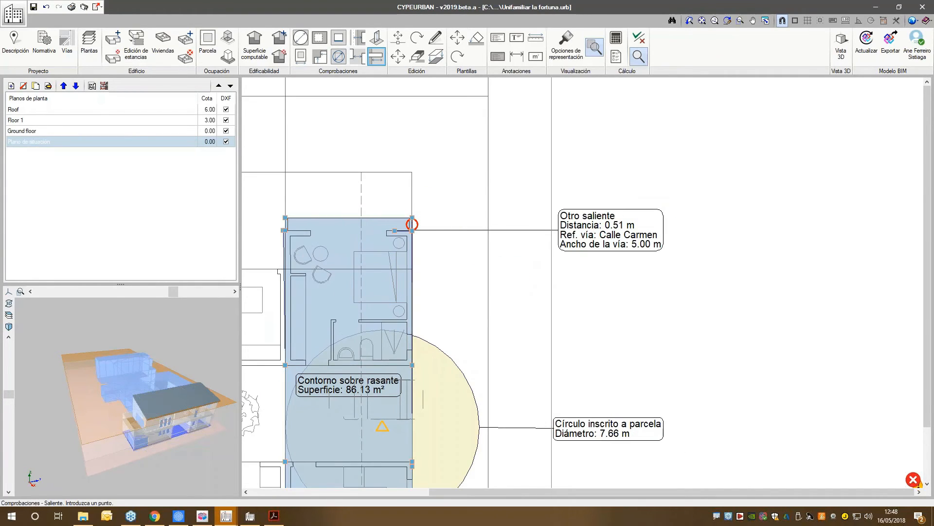
click(376, 37)
click(129, 109)
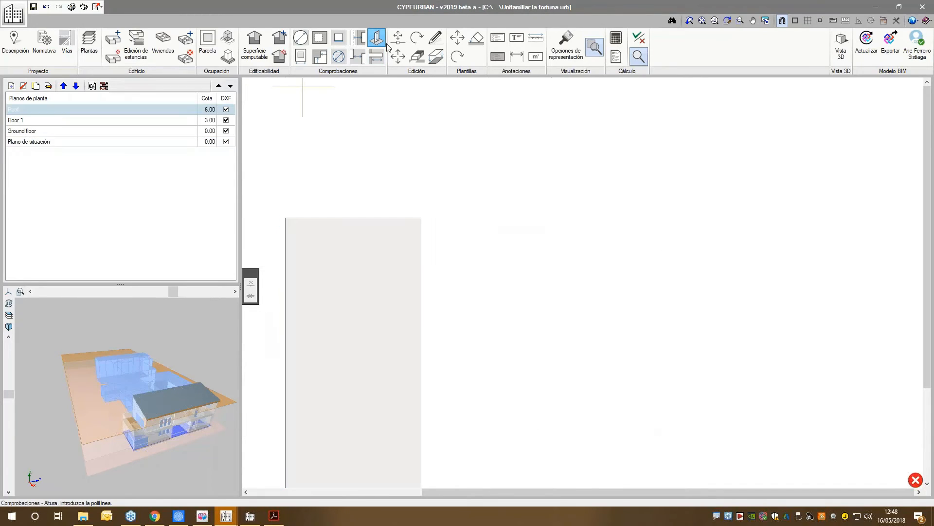
scroll(557, 92, down, 2)
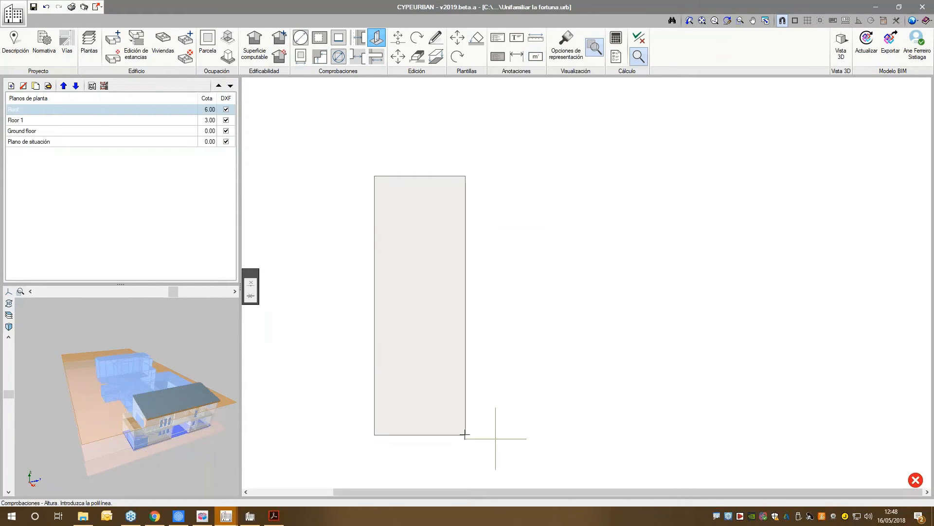
click(537, 436)
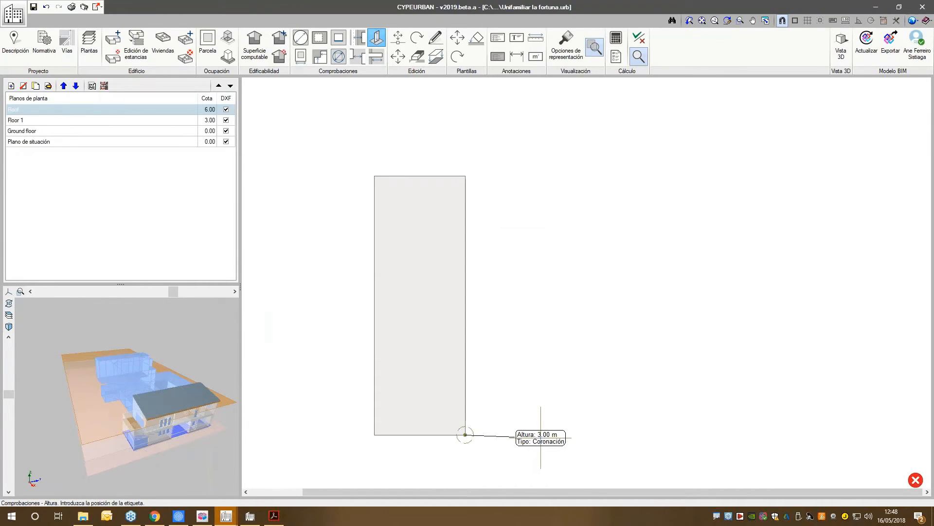
click(541, 437)
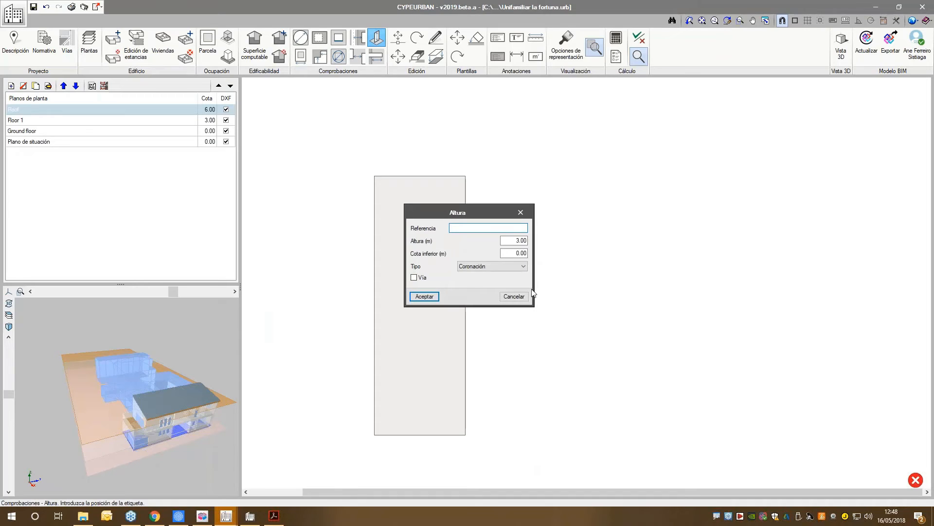
Step: Set the height check to 7 m with type Coronación and assign it to the street Calle Carmen
click(508, 268)
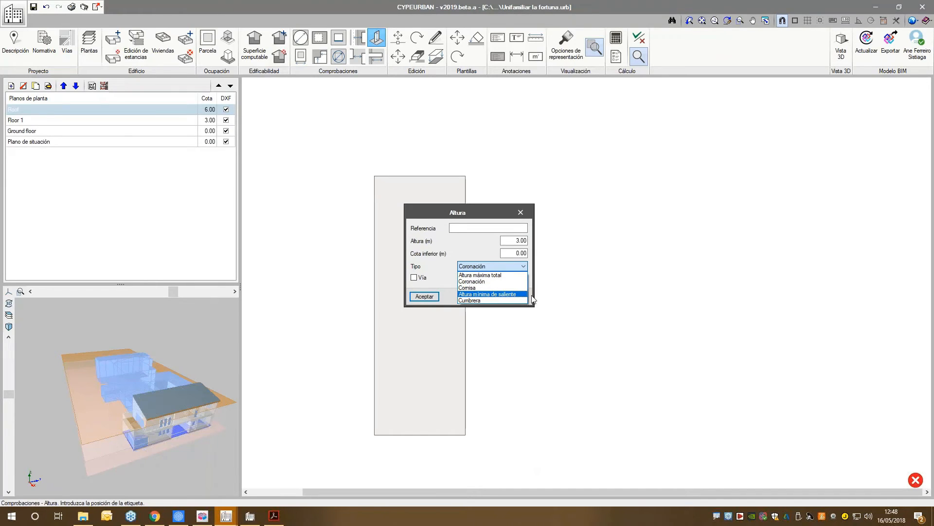
click(494, 288)
click(492, 267)
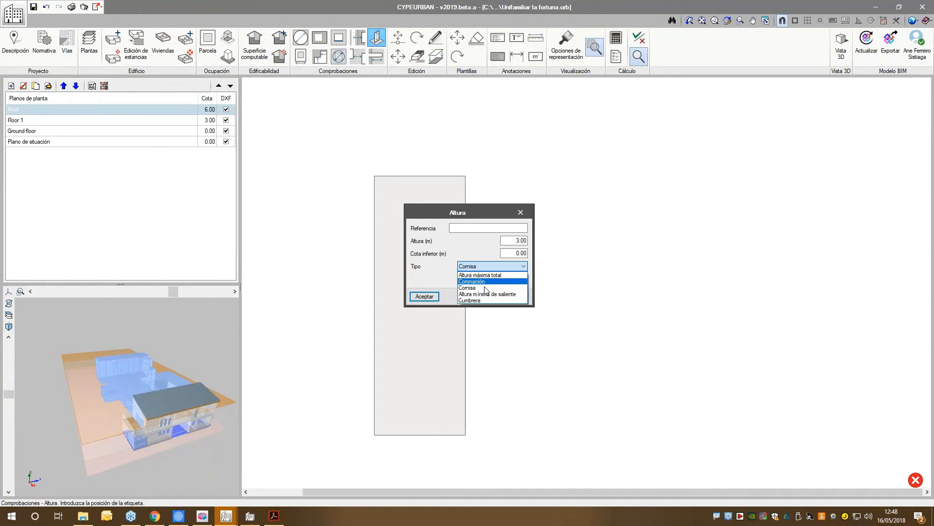
click(483, 282)
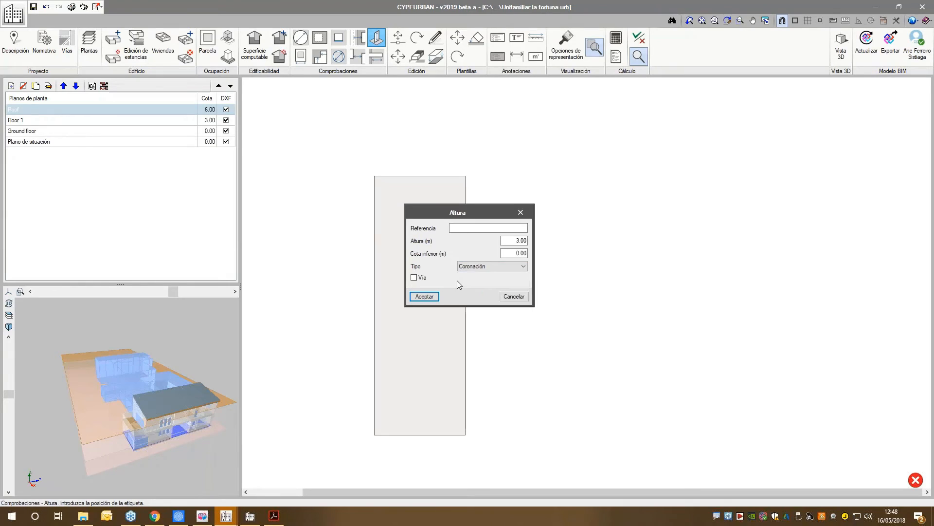
click(415, 277)
click(517, 279)
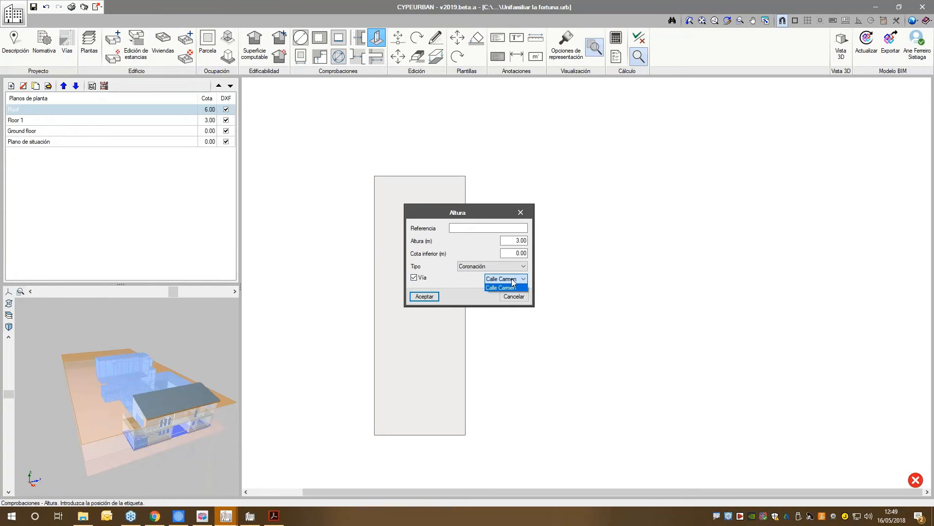
click(507, 287)
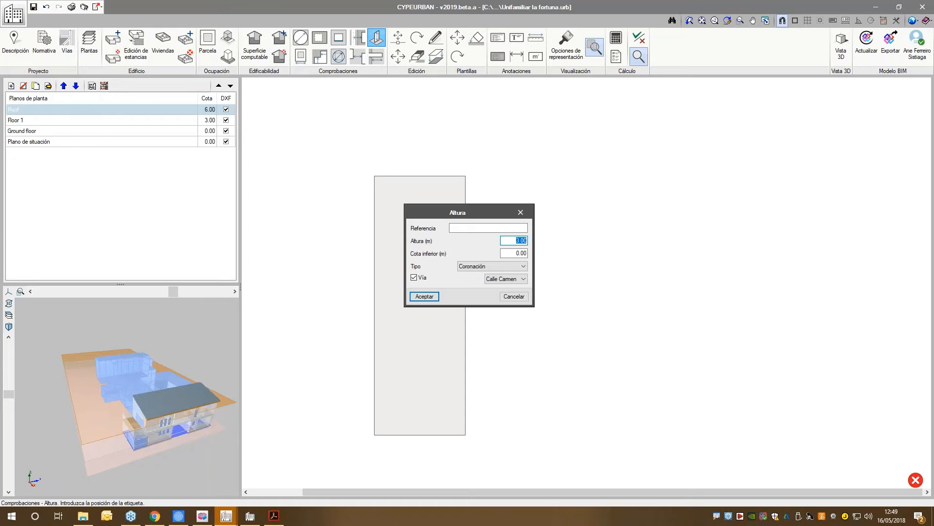
text(7)
click(427, 297)
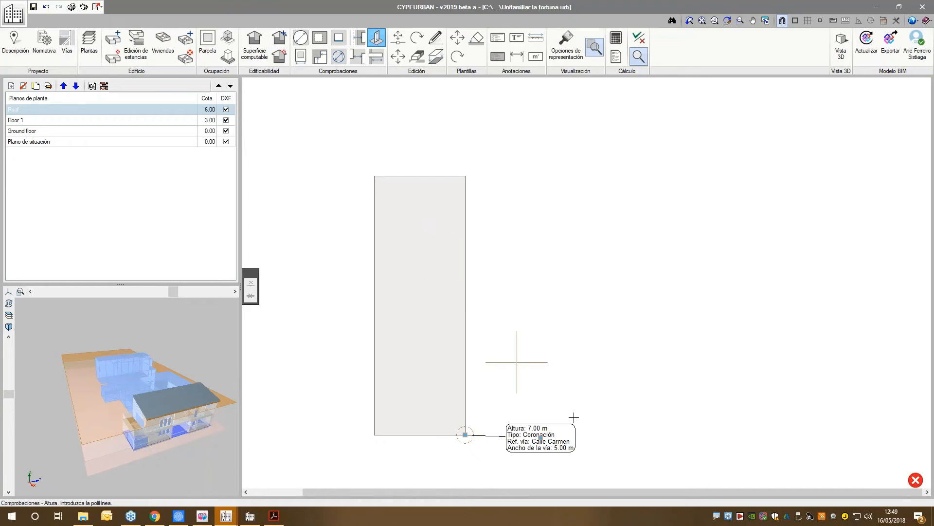
Step: Examine the height marker, plot front and projection on the house in the 3D view from several angles
scroll(569, 427, up, 4)
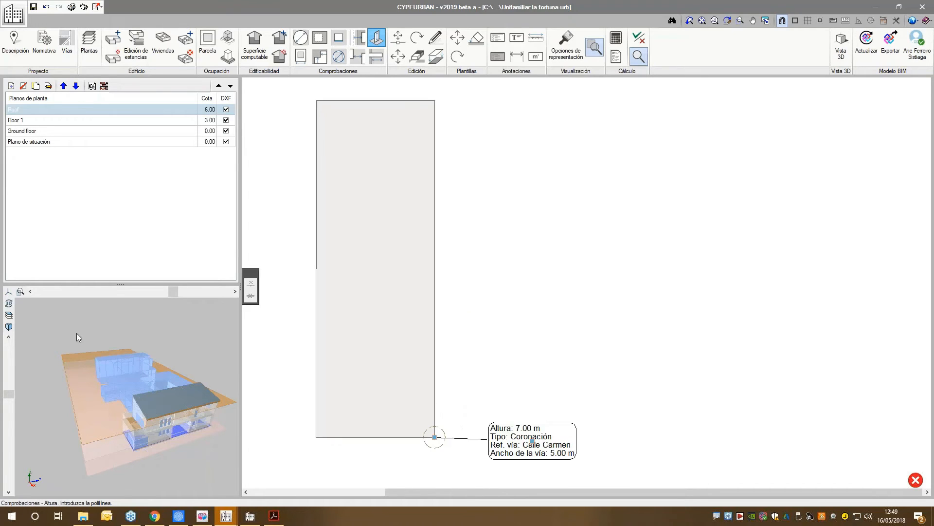
drag(76, 333, 182, 403)
scroll(175, 414, up, 4)
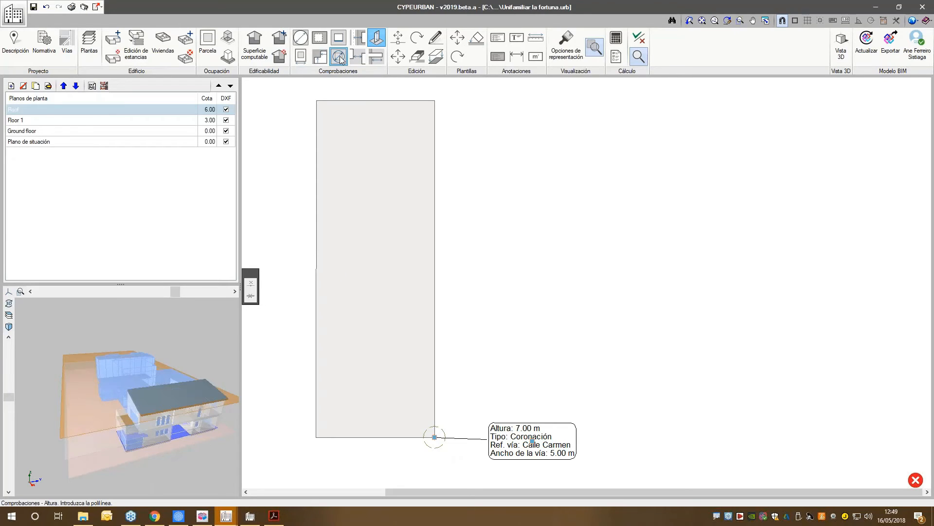
click(9, 303)
middle_drag(144, 427, 157, 466)
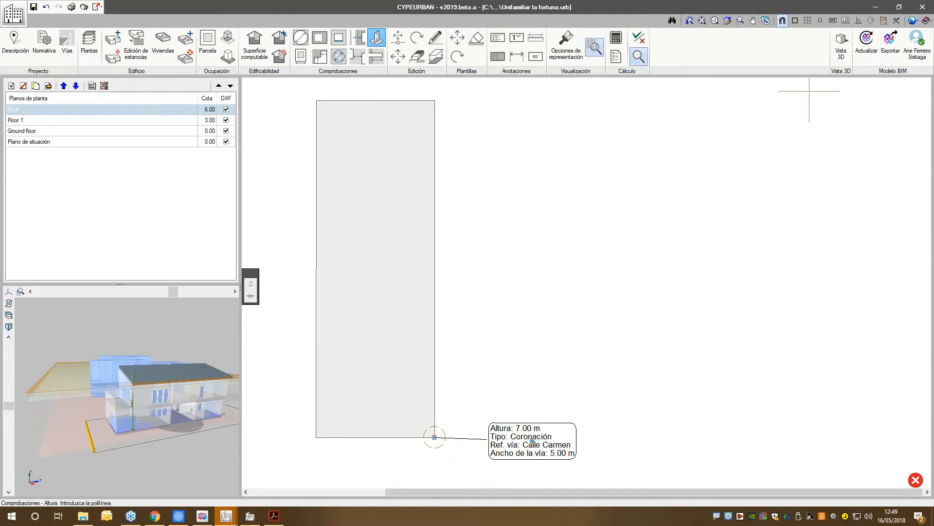
click(841, 45)
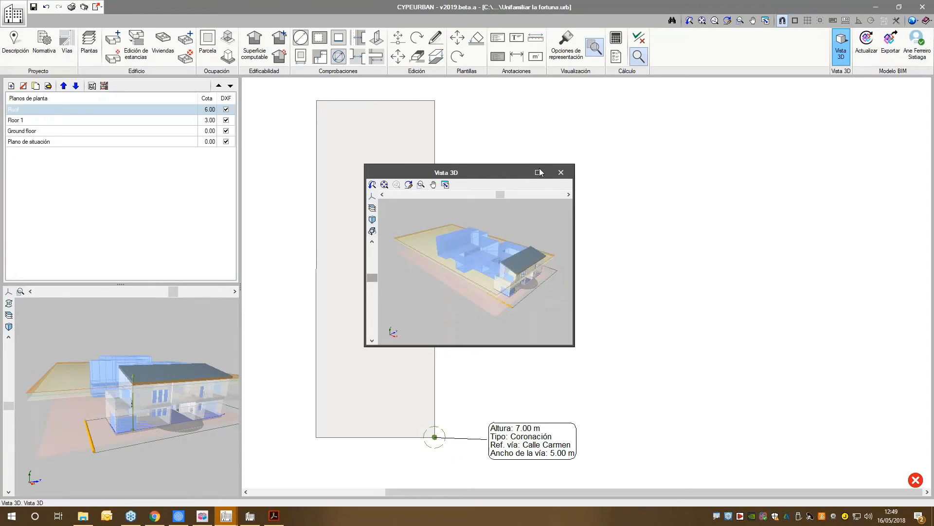
click(539, 173)
middle_drag(613, 363, 635, 222)
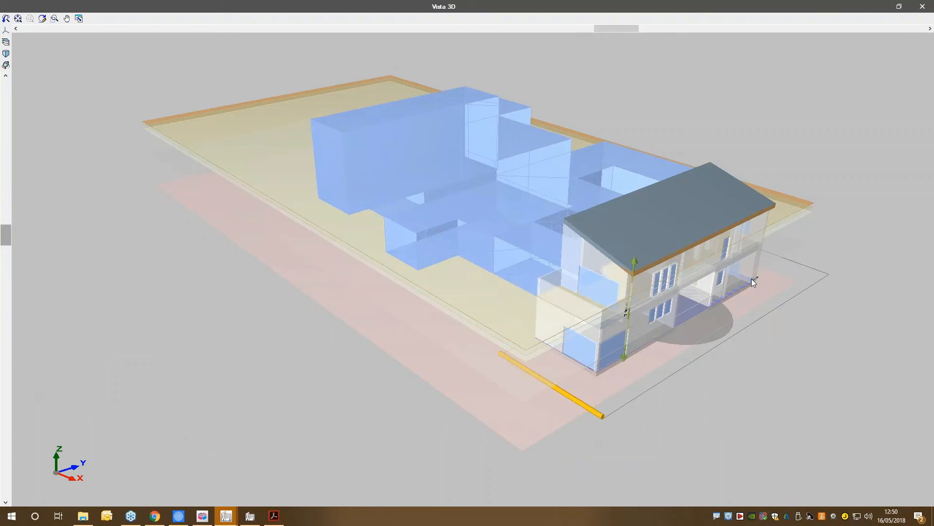
middle_drag(751, 278, 687, 356)
scroll(720, 379, up, 3)
scroll(721, 380, down, 2)
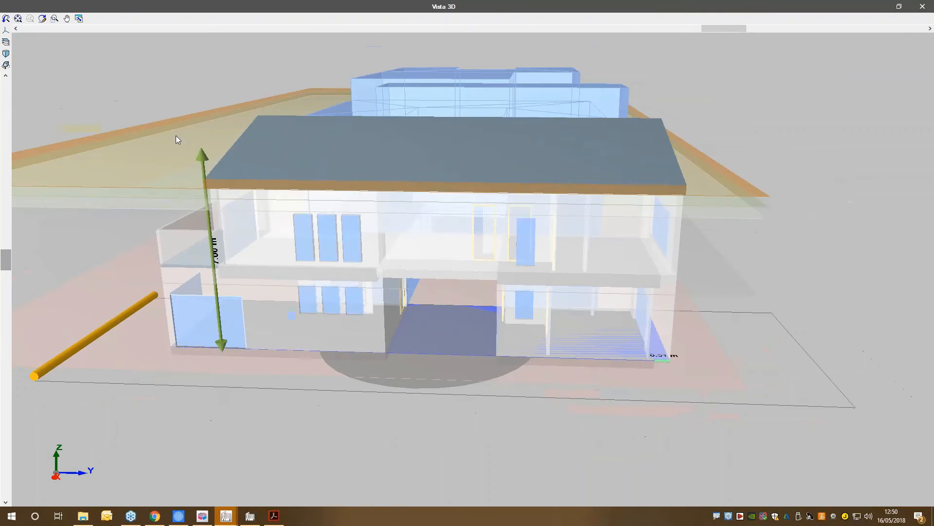
middle_drag(286, 195, 571, 440)
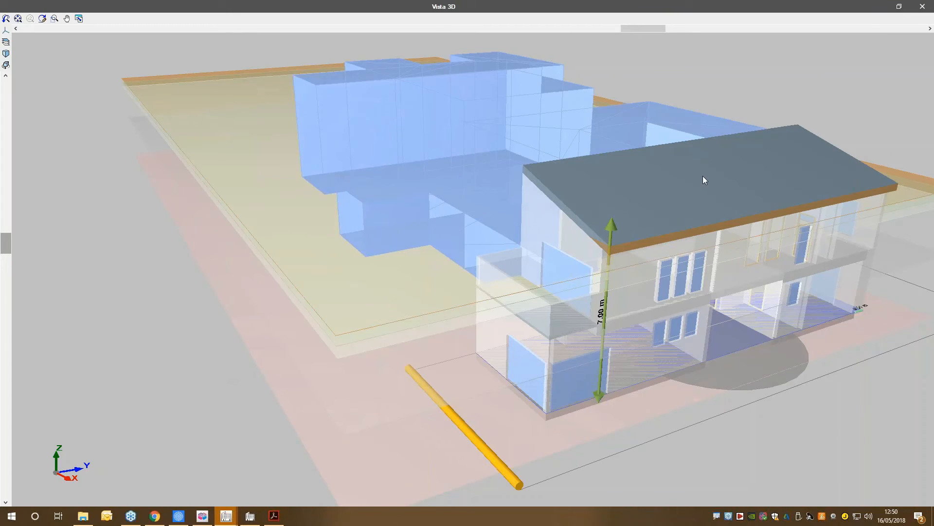
click(928, 7)
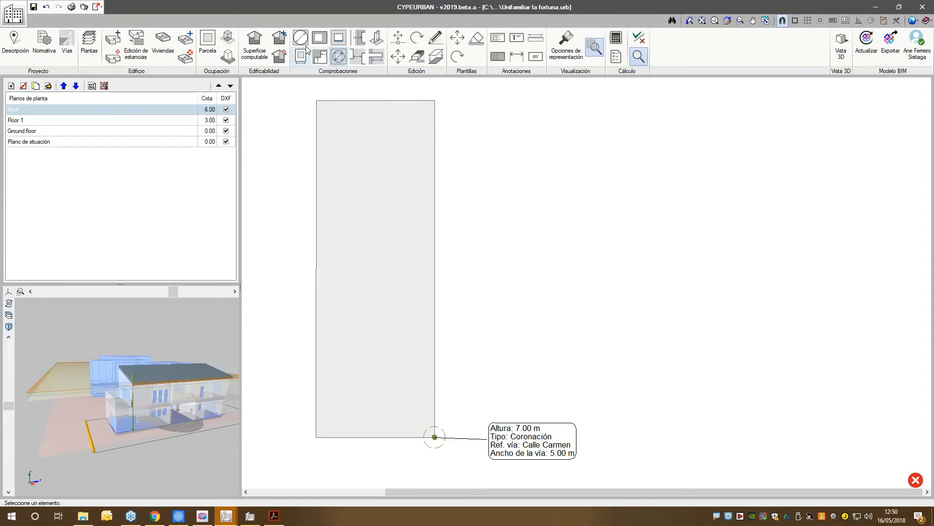
Step: Insert a 3 m setback check on Plano de situación between the building and plot front, label it and set it relative to Frente de parcela
click(319, 37)
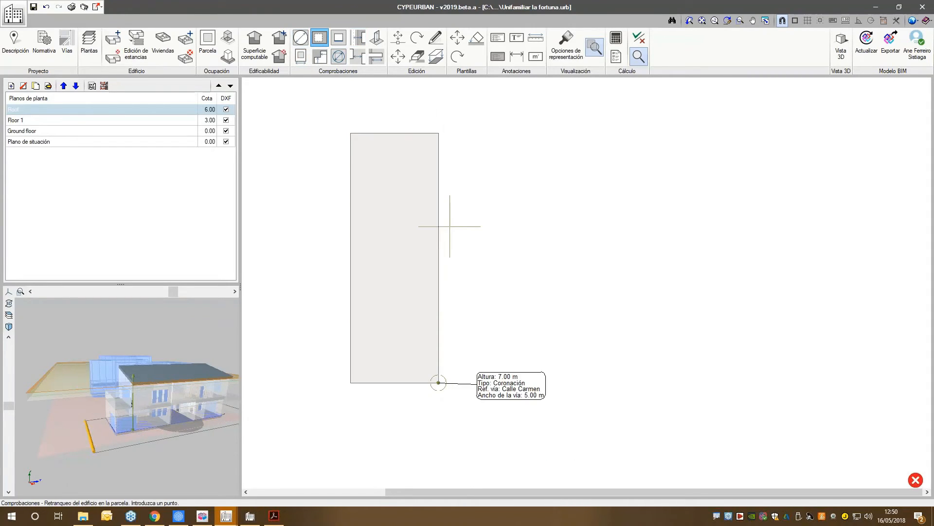
click(65, 131)
key(Down)
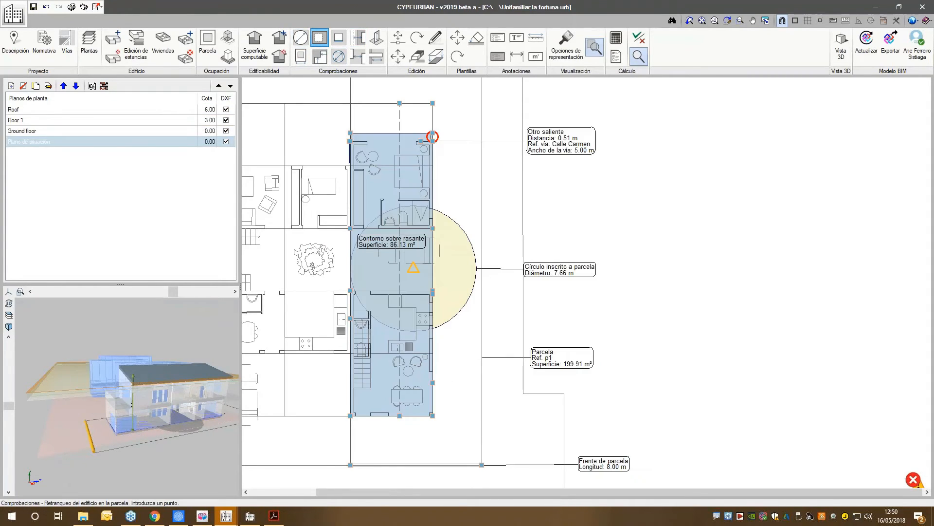
click(433, 466)
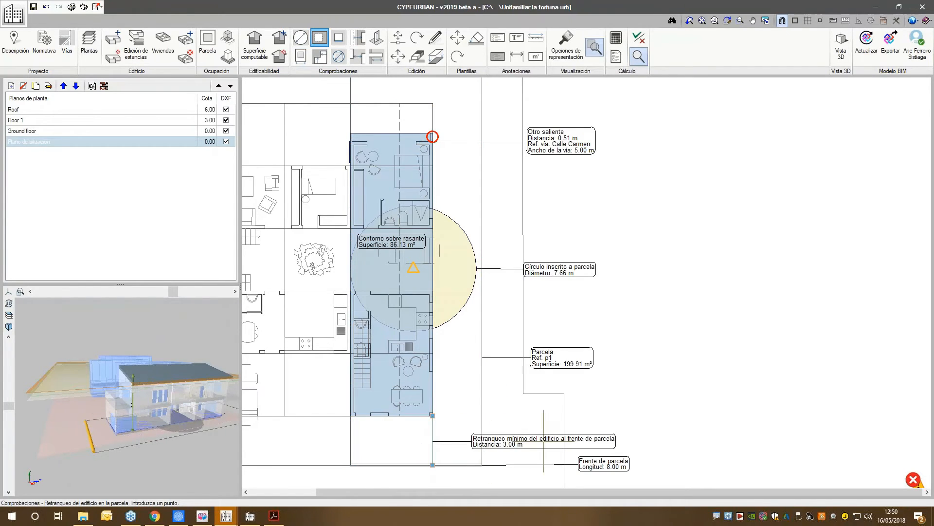
click(539, 441)
click(471, 269)
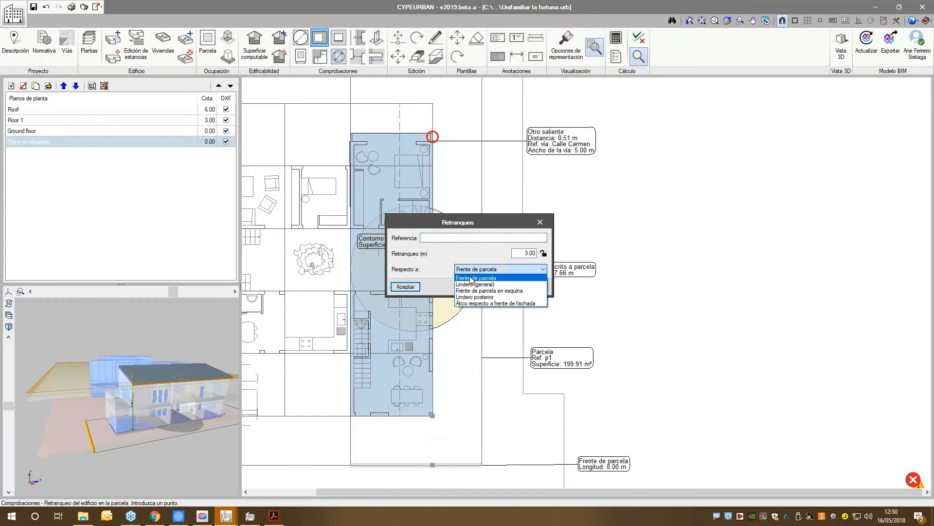
click(435, 291)
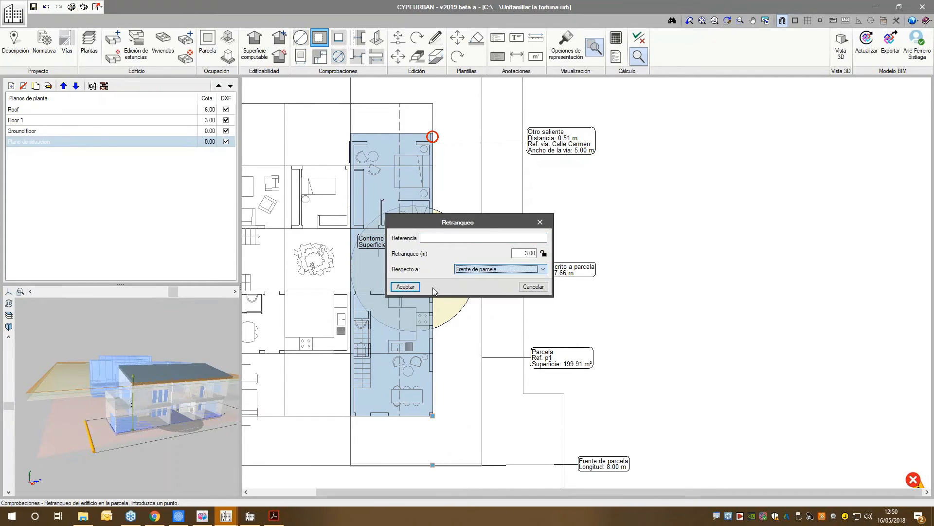
click(405, 287)
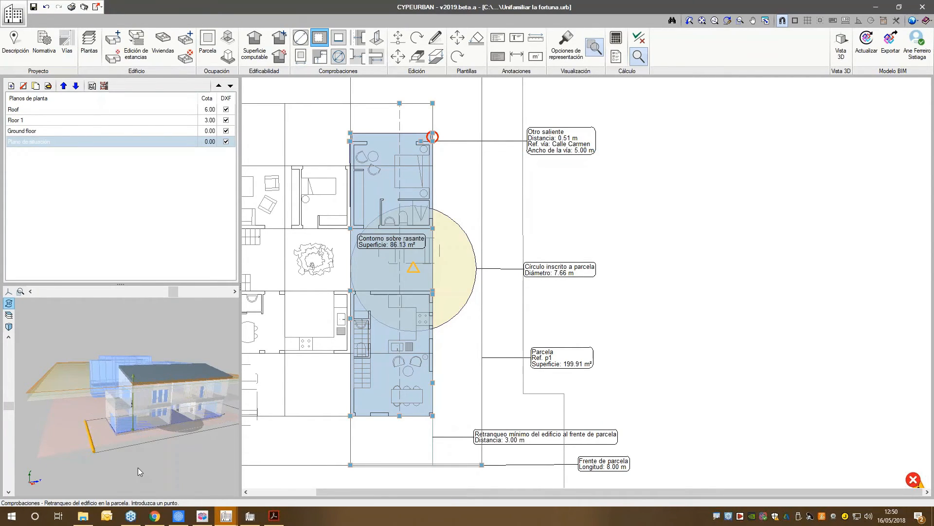
Step: Examine the setback marker between the house and the plot front up close in the 3D view
mouse_move(109, 452)
mouse_down()
mouse_move(203, 454)
mouse_move(116, 442)
mouse_up()
scroll(179, 465, up, 5)
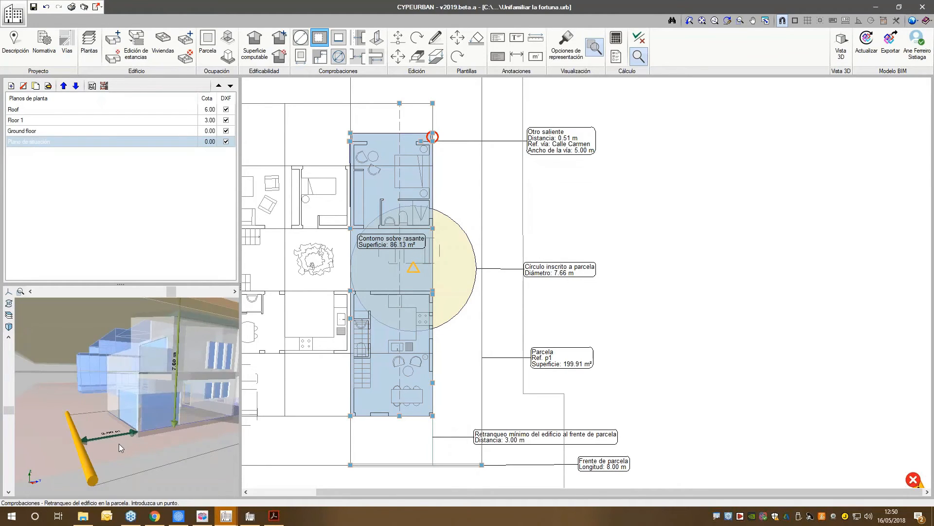
scroll(118, 443, up, 2)
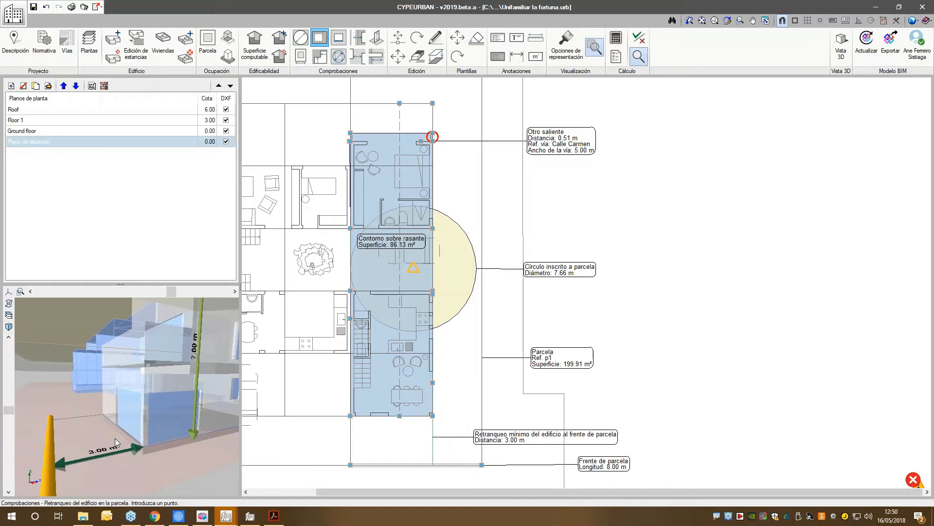
scroll(550, 399, down, 2)
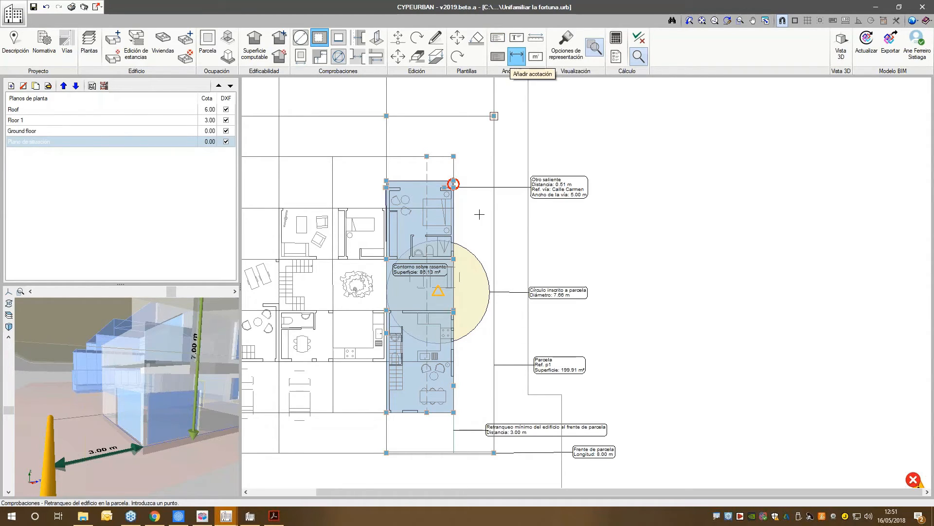
Step: Add the text annotation "no cumple" beside the projection marker at the building's upper right corner
scroll(477, 227, up, 1)
click(517, 38)
click(488, 277)
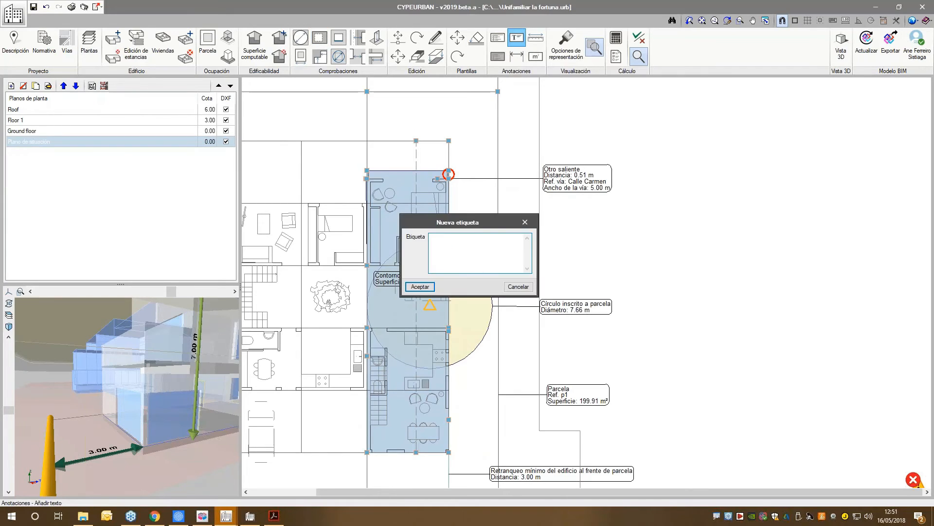
text(est)
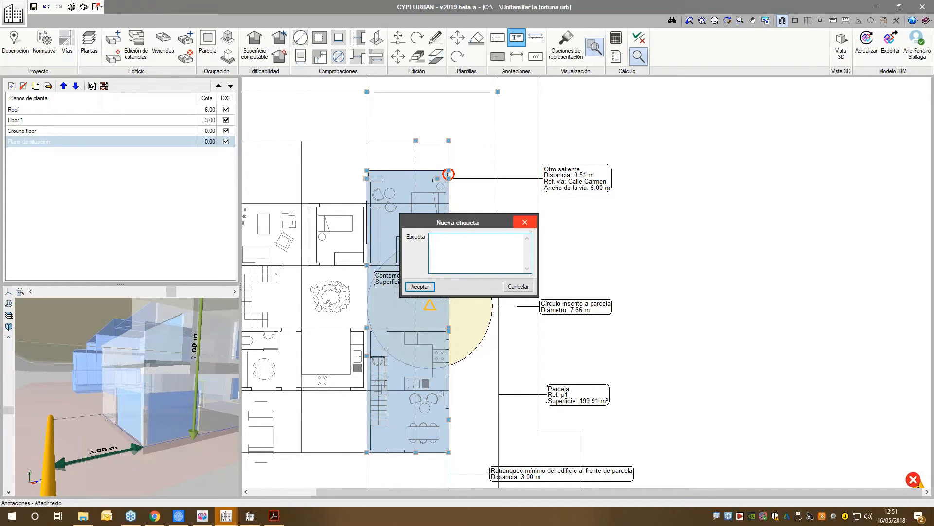
text(no cumple)
key(Return)
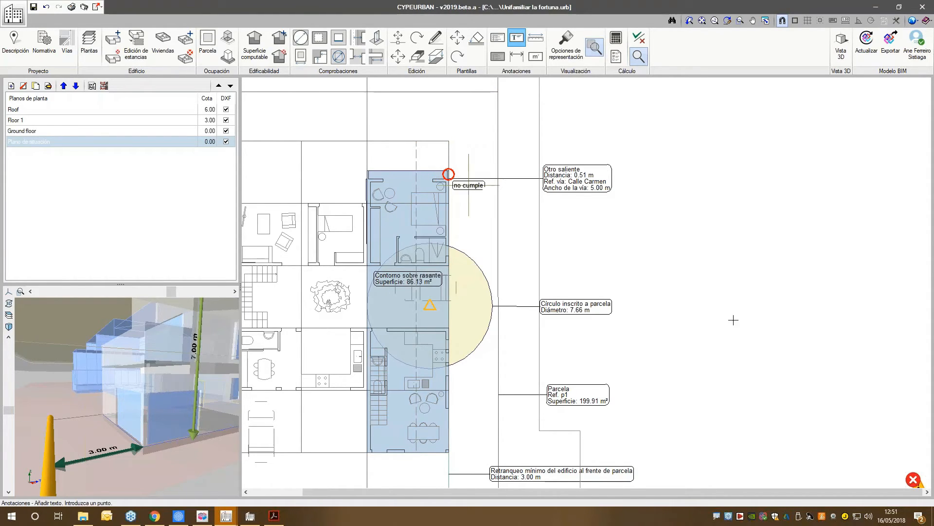
scroll(689, 321, down, 1)
right_click(688, 316)
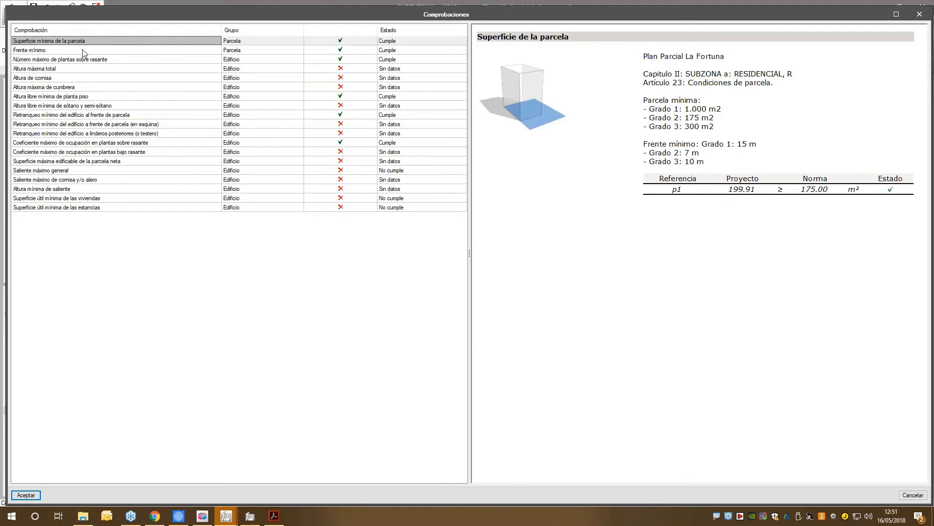
Step: Review the Frente mínimo check, comparing the project and norm values and the cited regulation text, and close the check results
click(38, 50)
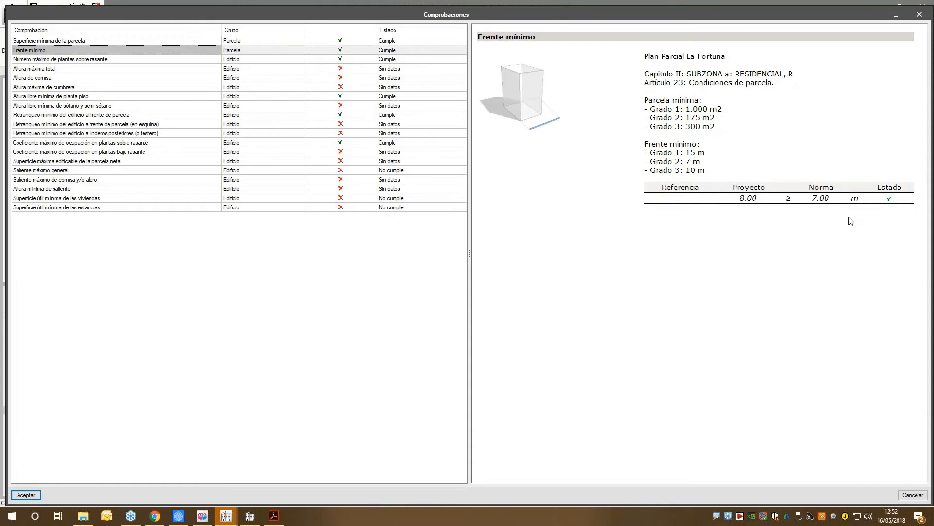
click(749, 198)
click(821, 199)
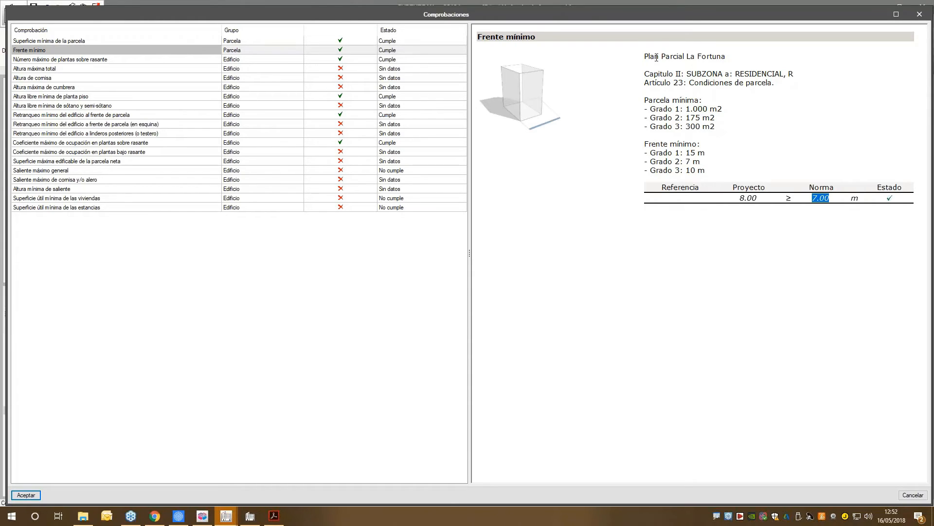
drag(645, 56, 666, 94)
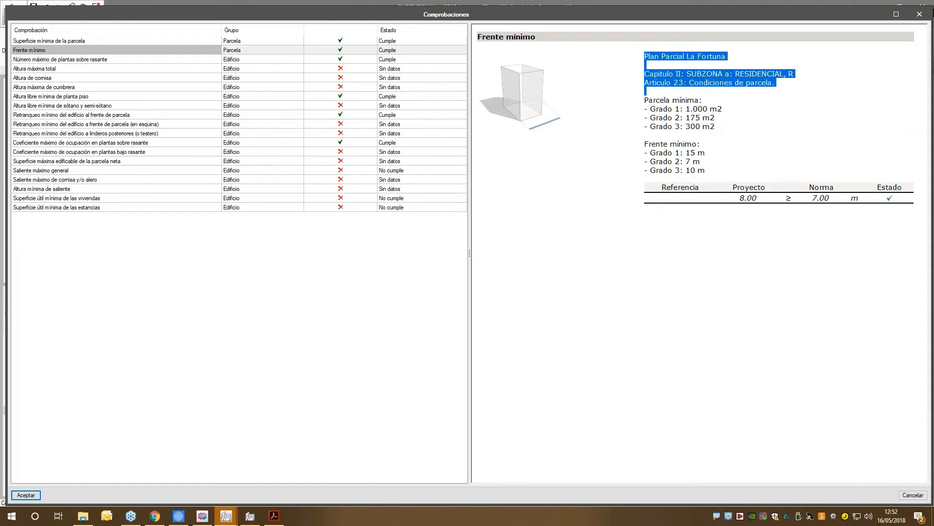
click(920, 14)
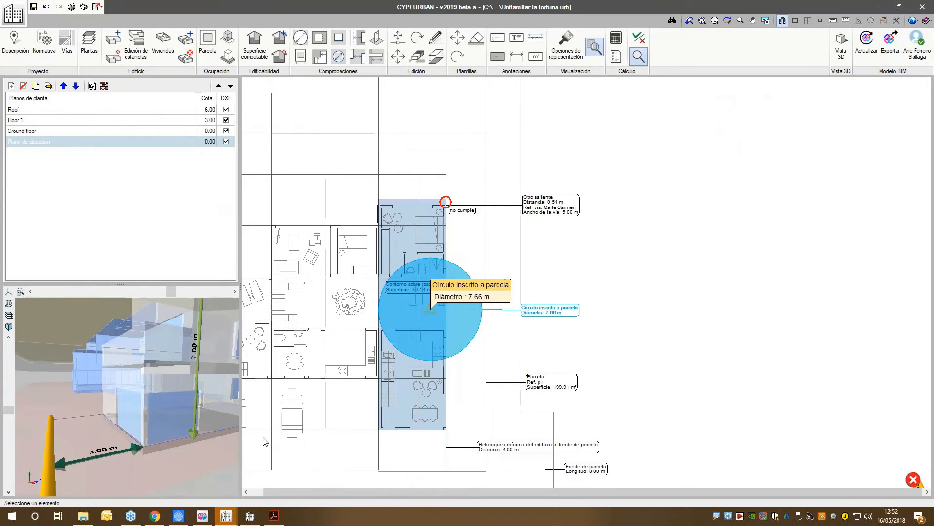
Step: Switch to the CYPEUrban Ejemplo project and examine the checks entered on its Ground floor and Plano de situación plans
mouse_move(229, 515)
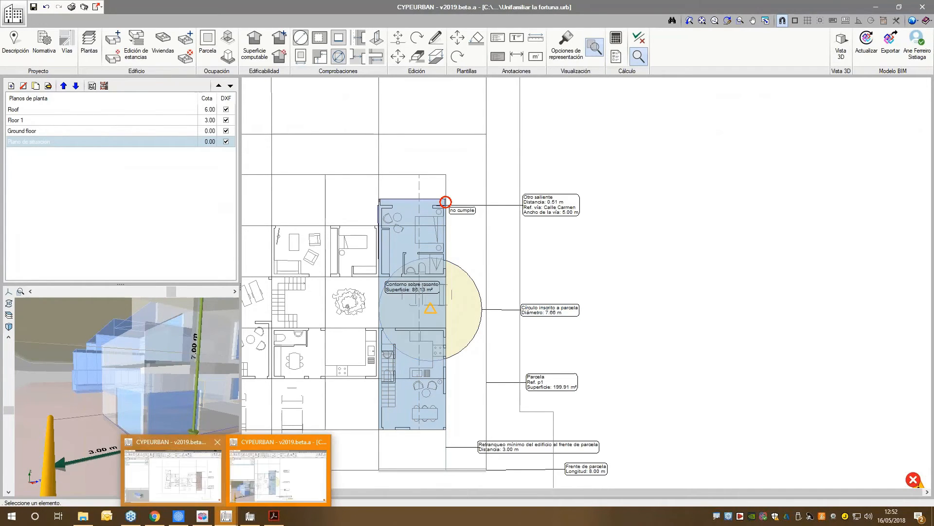
click(265, 468)
scroll(291, 318, down, 3)
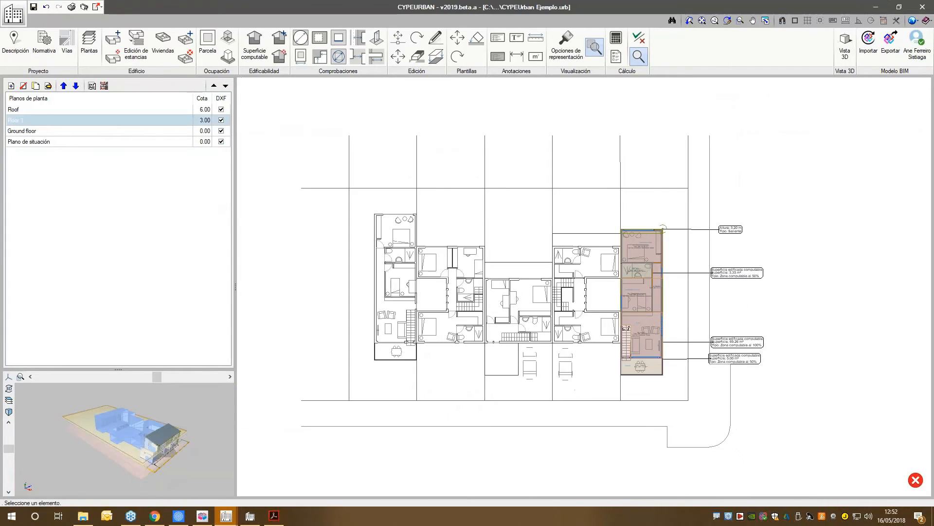
scroll(758, 341, up, 5)
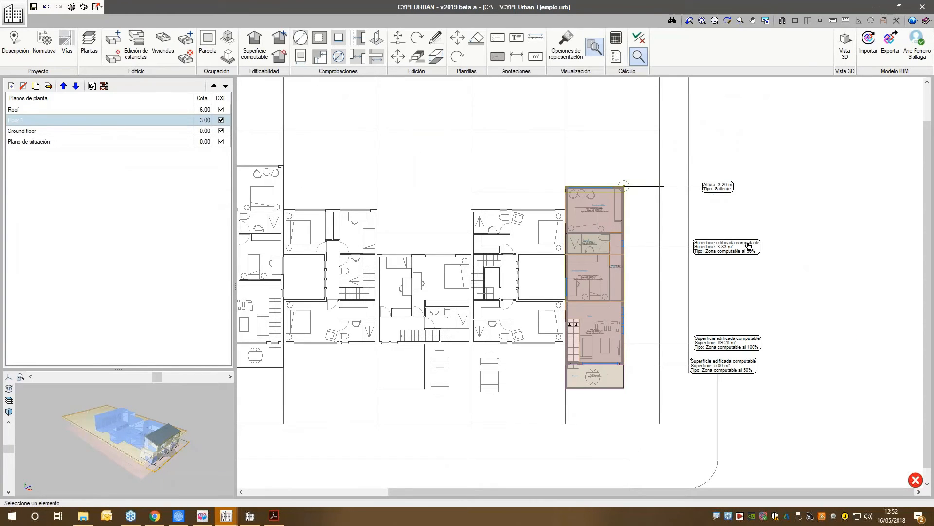
click(79, 131)
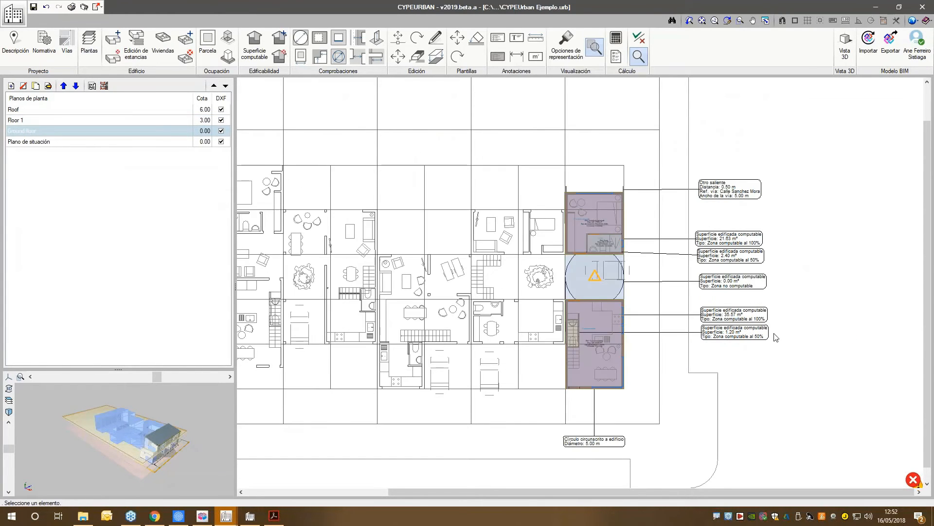
scroll(774, 334, up, 2)
scroll(633, 380, down, 2)
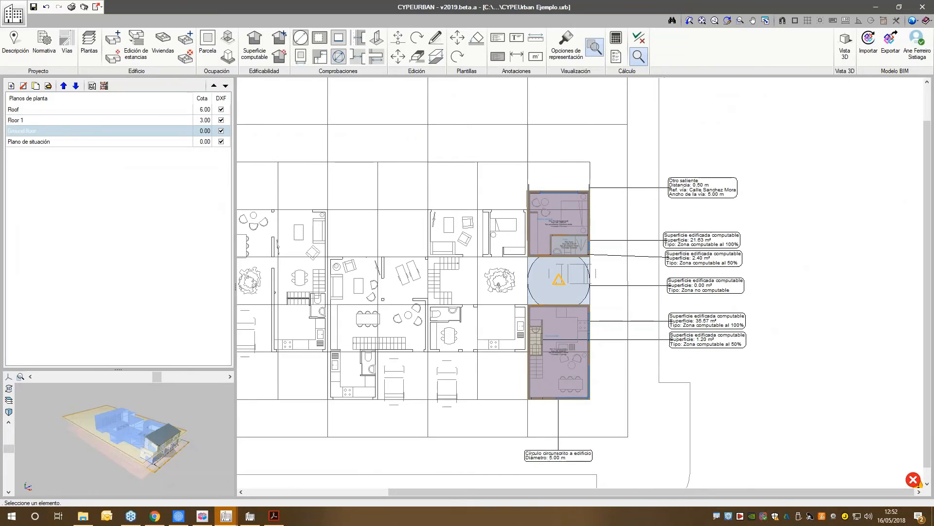
key(Down)
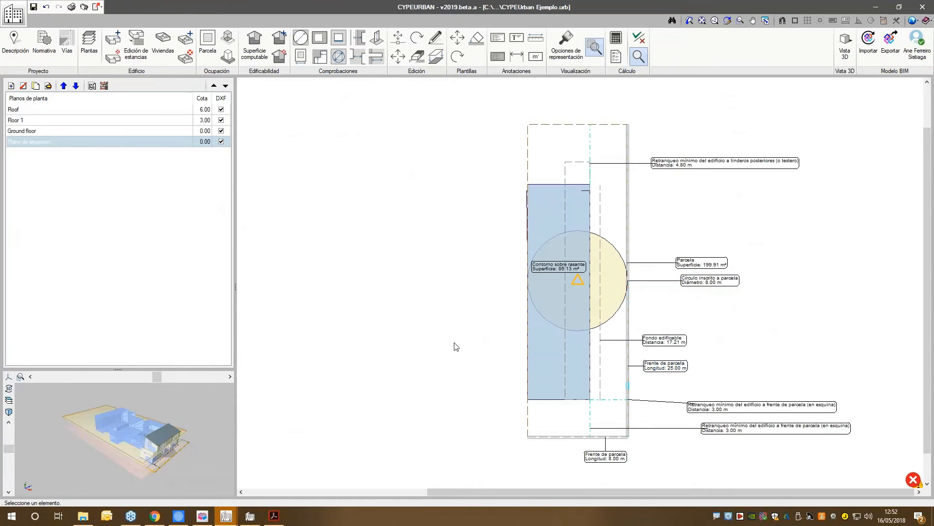
scroll(454, 347, down, 1)
scroll(518, 222, up, 2)
Step: Open the example project's check results and review the minimum plot front, maximum number of floors and maximum total height
click(616, 58)
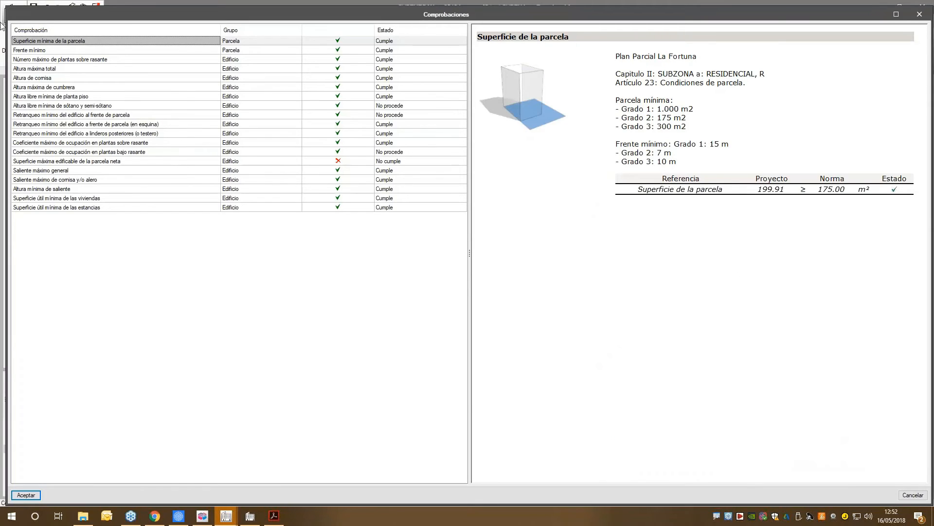
click(399, 49)
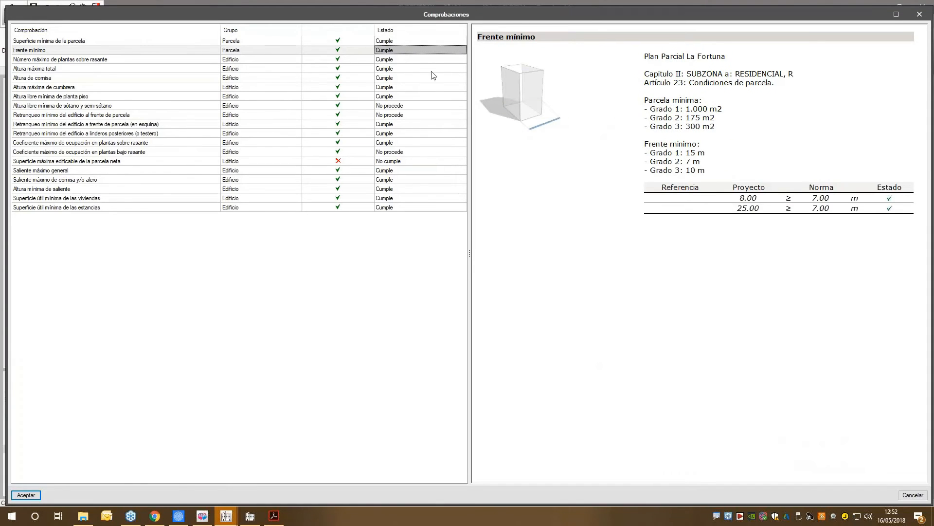
click(403, 58)
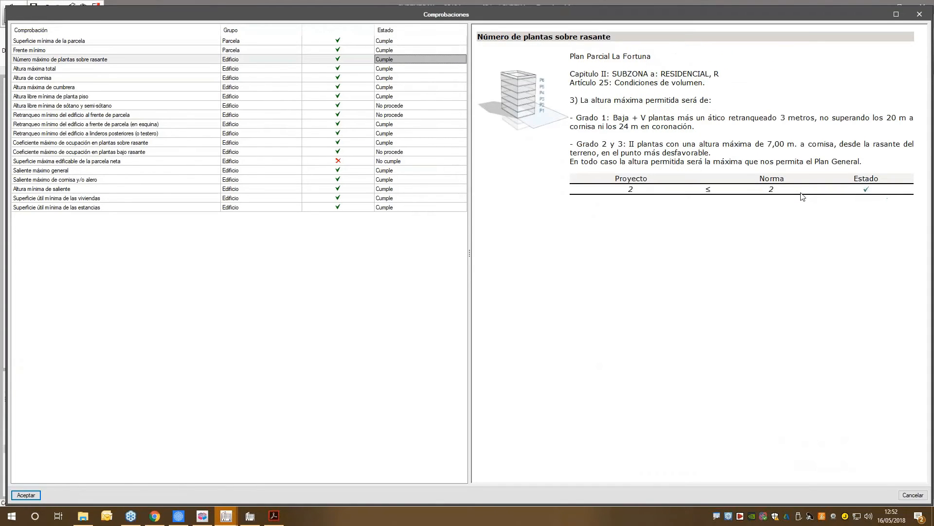
click(403, 72)
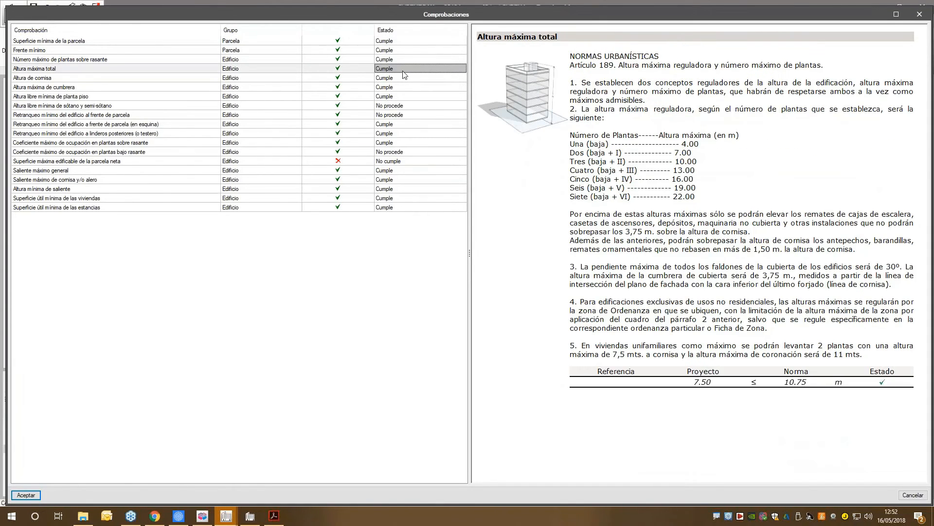
Step: Review the justification of the basement clear height check and the setback checks to the plot front, including the corner plot case
click(432, 105)
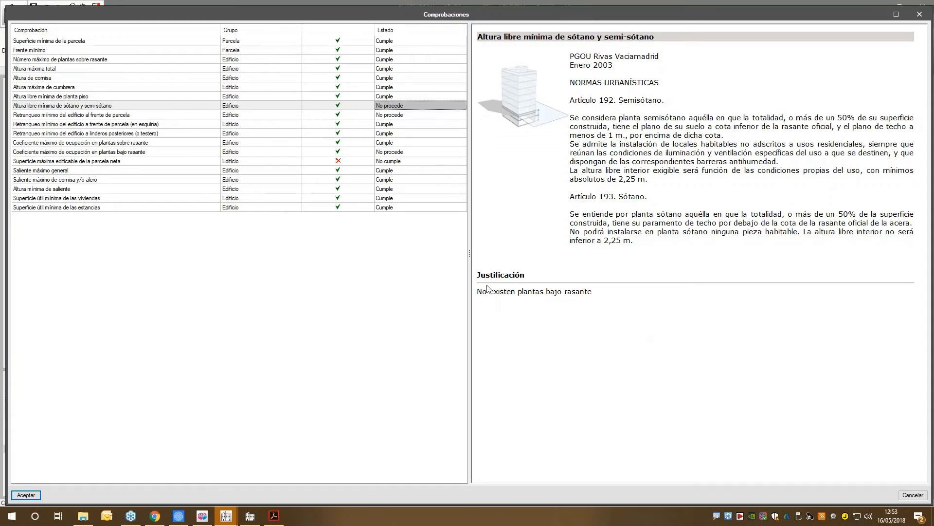
drag(479, 275, 595, 294)
click(479, 304)
click(367, 117)
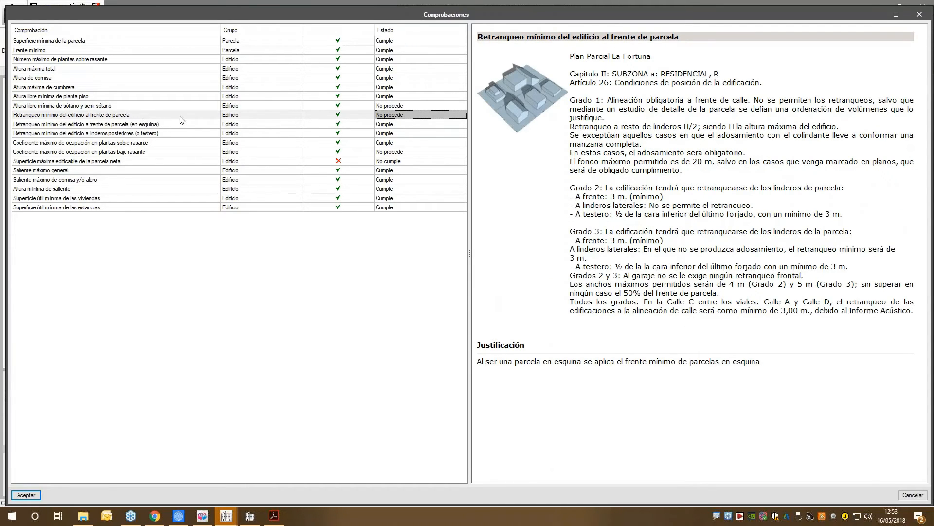
click(136, 124)
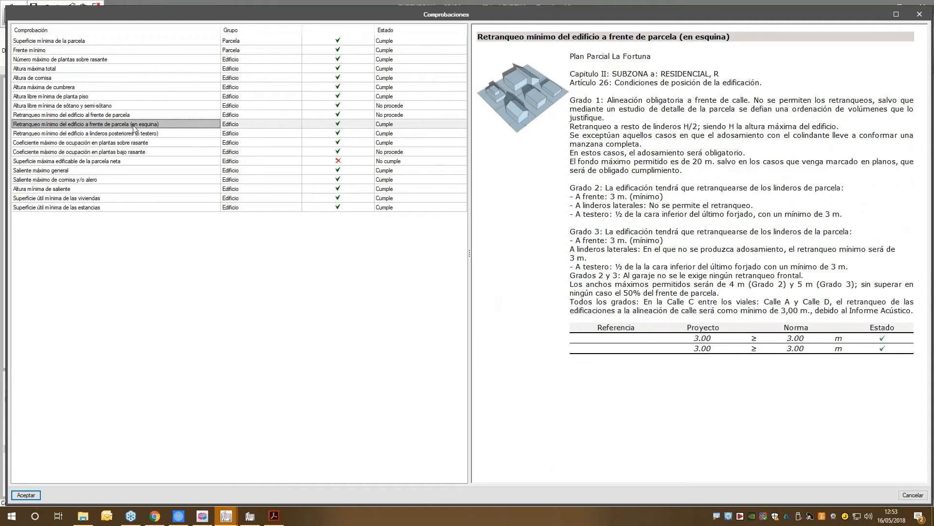
Step: Compare the project and norm values of the Superficie máxima edificable de la parcela neta check and close the check results
click(363, 161)
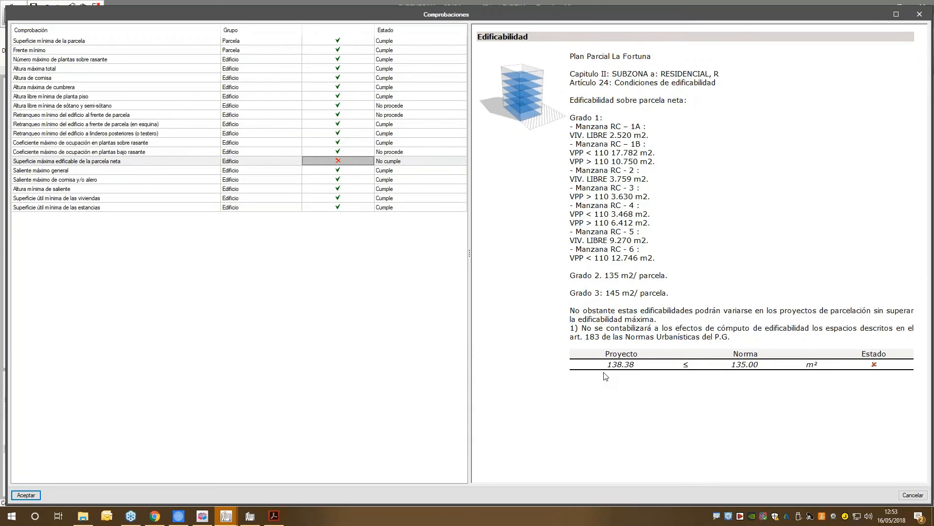
double_click(621, 364)
drag(732, 364, 767, 371)
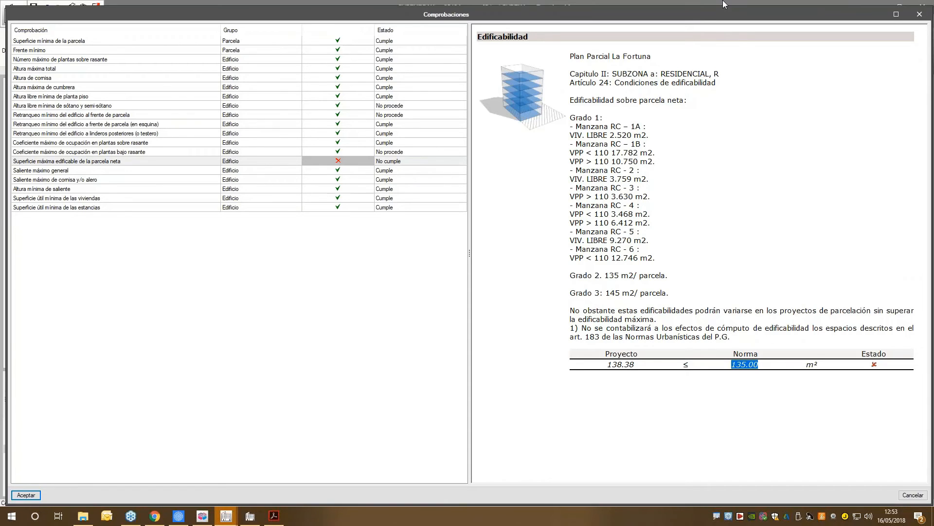
click(925, 15)
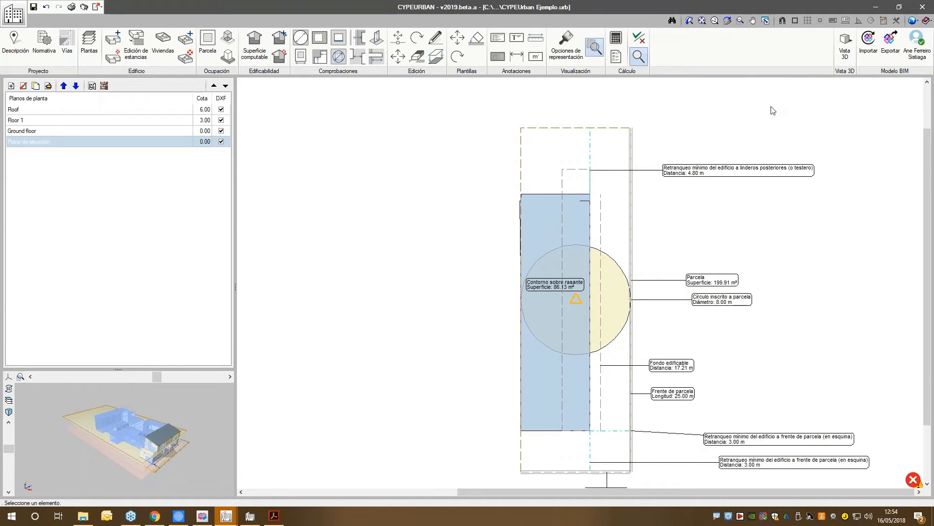
Step: Try to export the example project to the BIM model
click(894, 48)
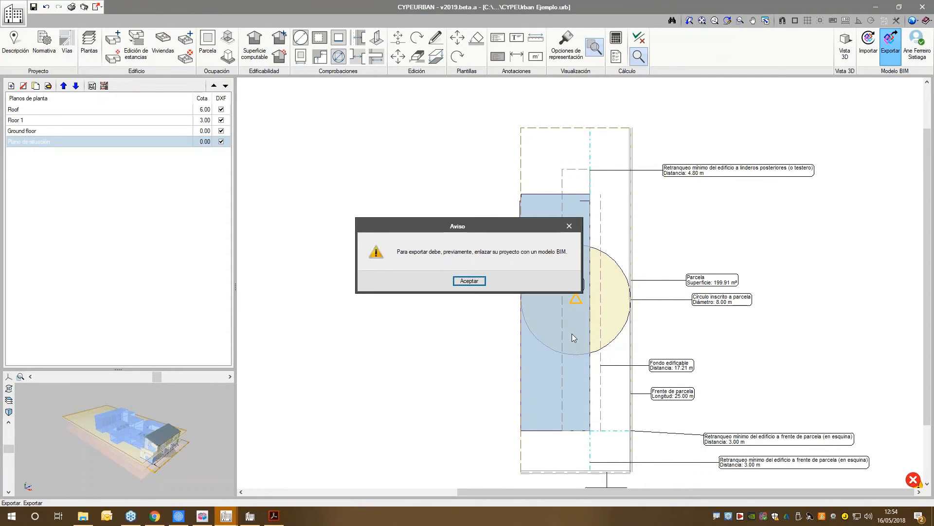
key(Return)
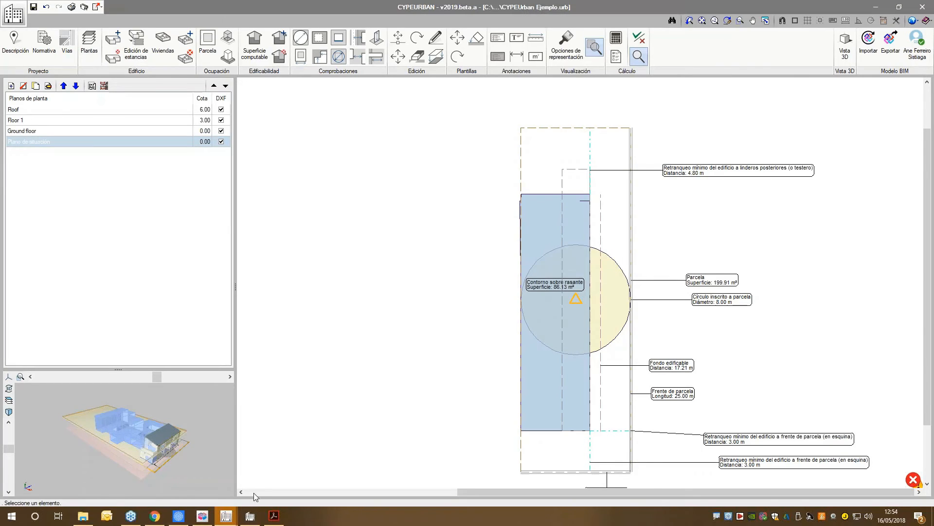
Step: Return to the CYPEUrban Ejemplo project and retry its export to the BIM model
mouse_move(226, 516)
click(197, 484)
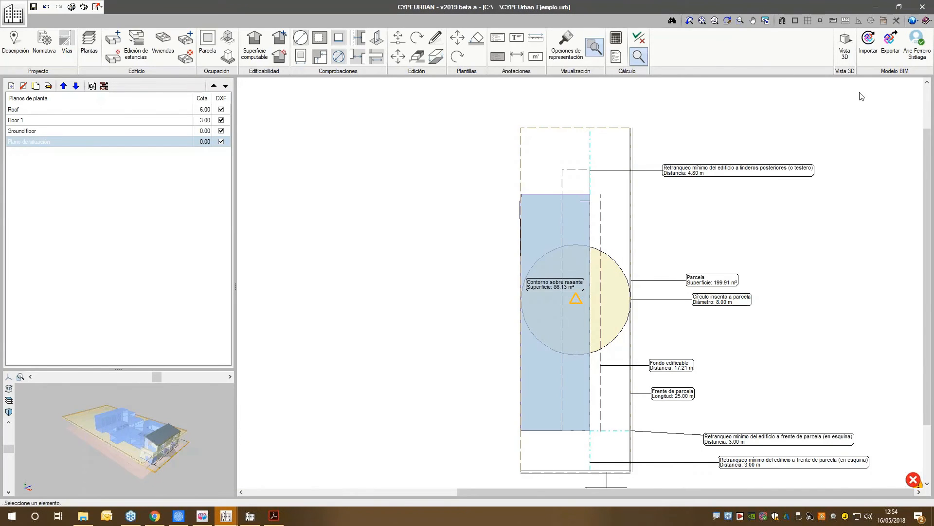
click(886, 53)
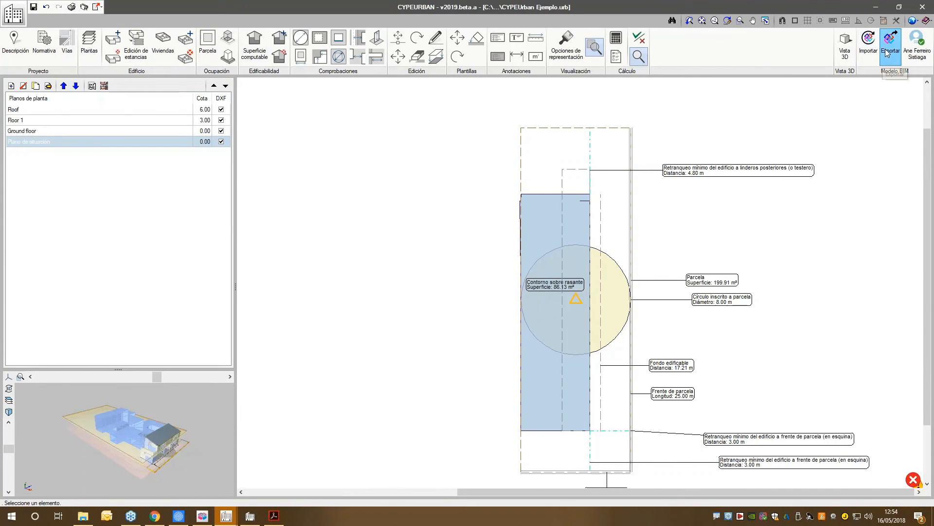
key(Return)
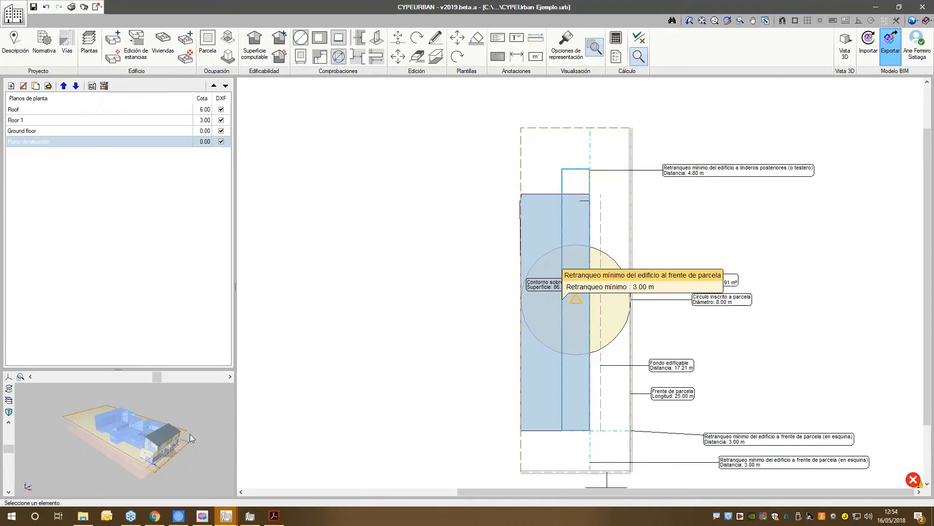
Step: Switch to the Unifamiliar la fortuna project and export it to the BIM model under the file name Arquitectura CYPEURBAN
click(224, 516)
click(194, 479)
click(226, 515)
click(280, 467)
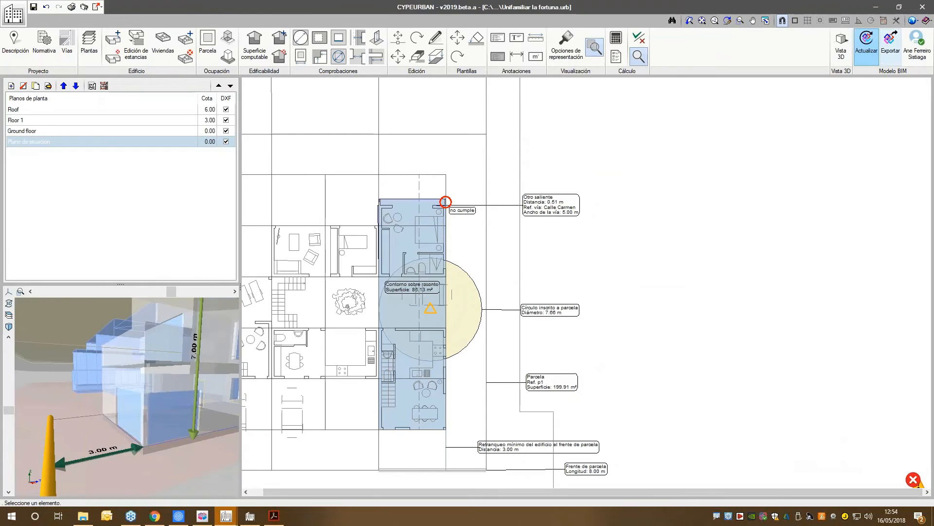
click(891, 43)
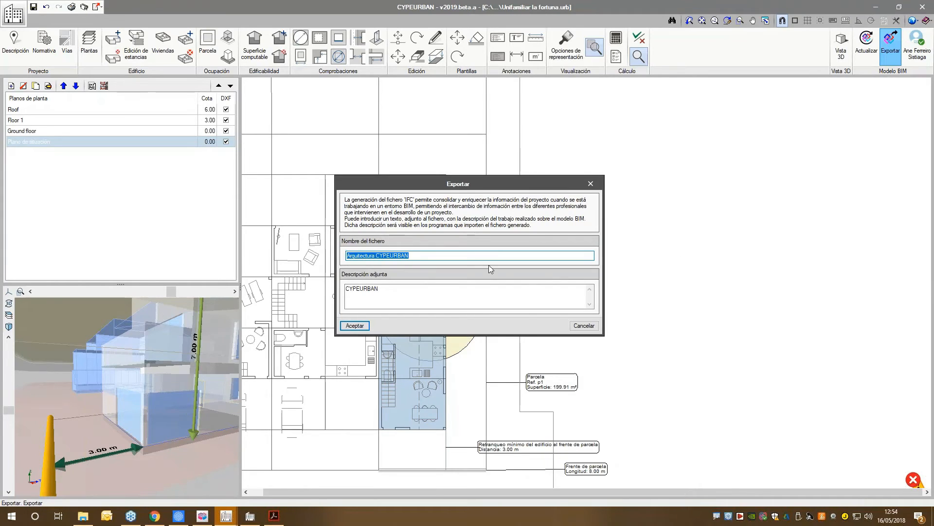
click(355, 325)
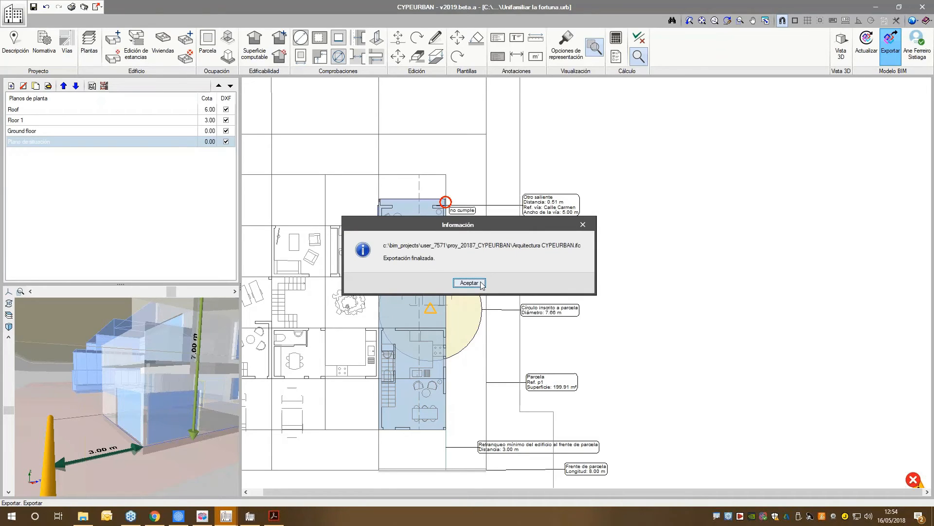
click(481, 282)
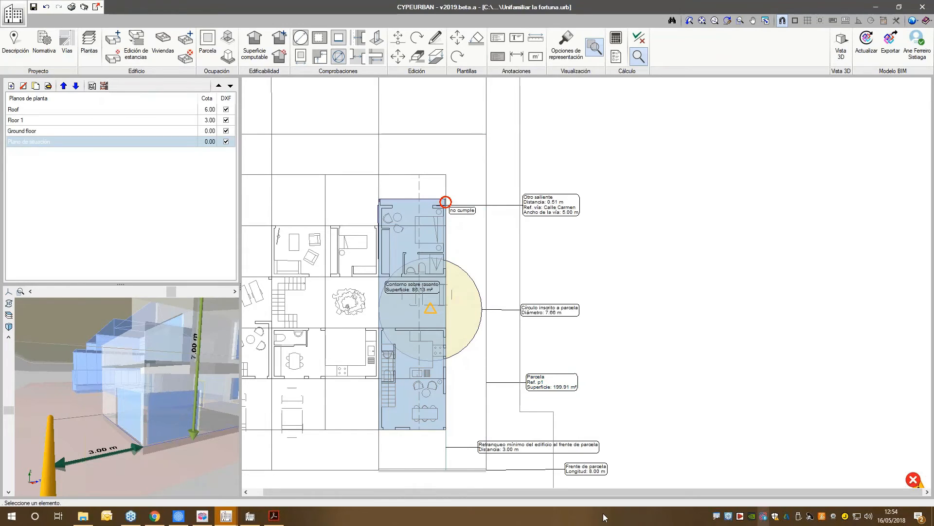
Step: Switch to BIMserver.center in the browser, reload the CYPEURBAN project page and check the Arquitectura CYPEURBAN.ifc entry, then leave the browser
click(155, 517)
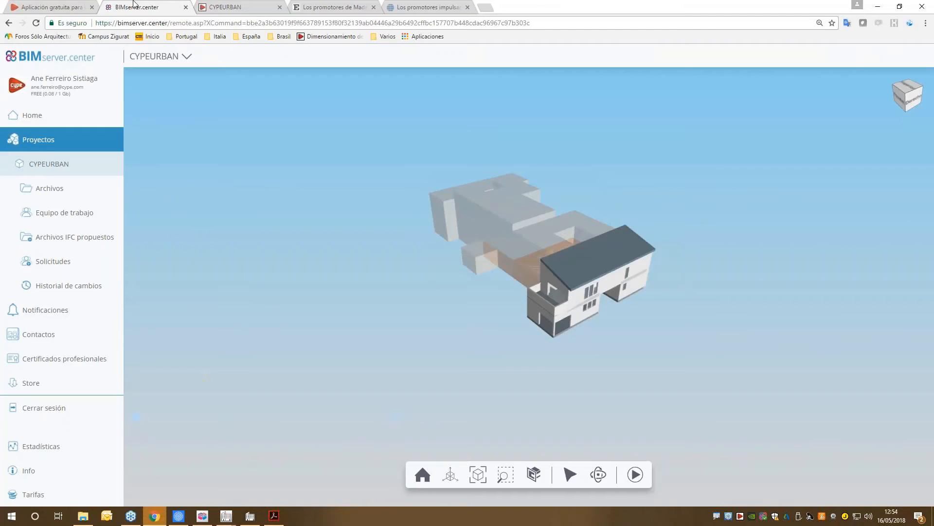
click(8, 24)
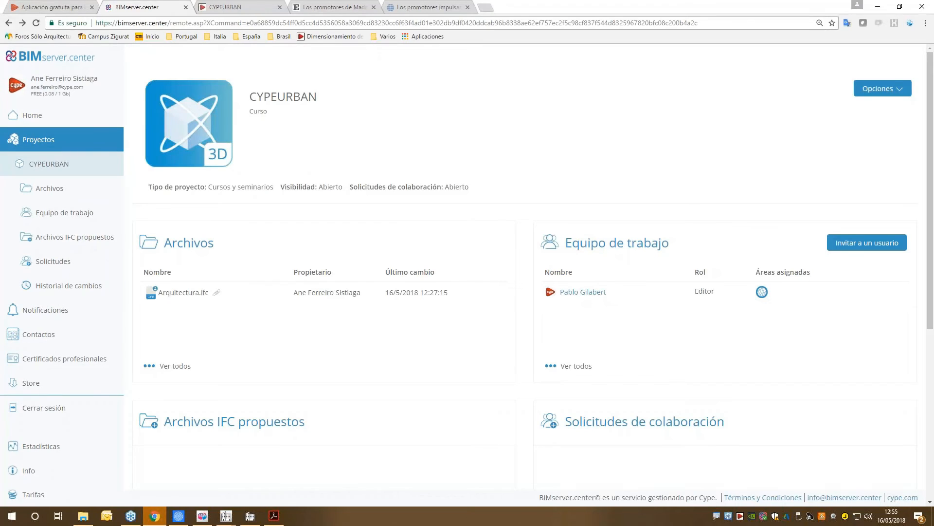
click(272, 22)
key(Return)
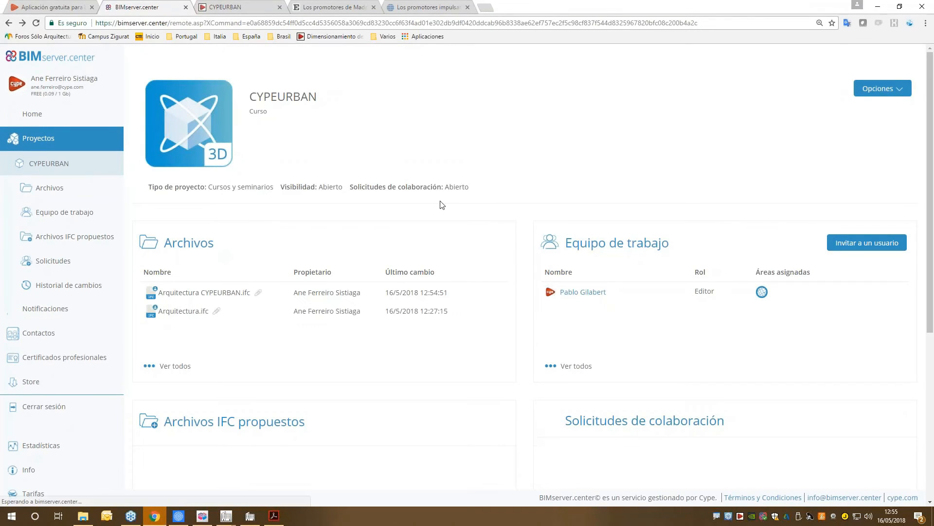
drag(159, 293, 438, 295)
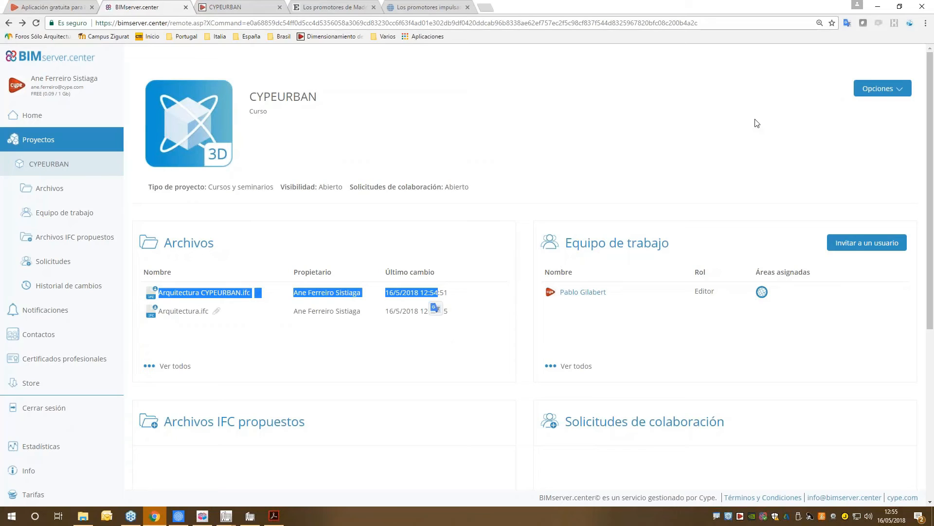
click(884, 9)
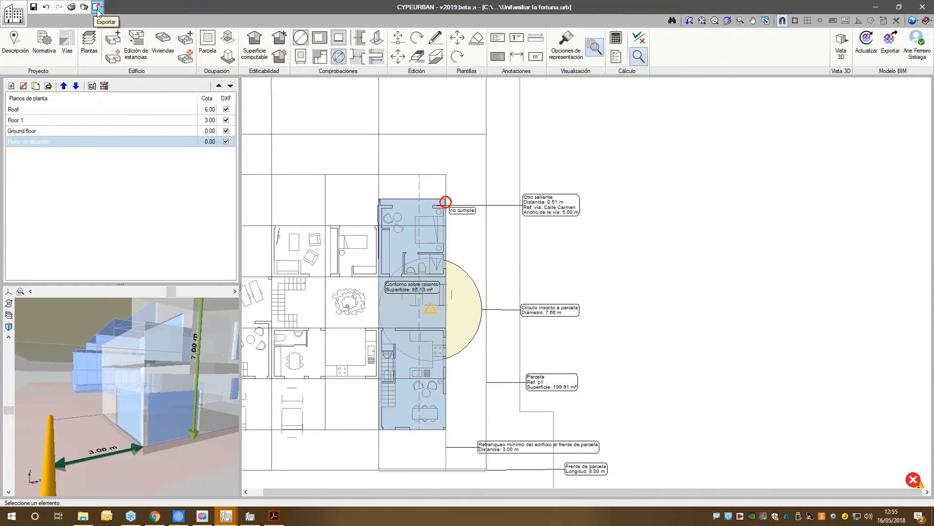
Step: Choose the desktop folder 16_05_18_Webinar for exporting the project, then close the export dialog without exporting
click(10, 15)
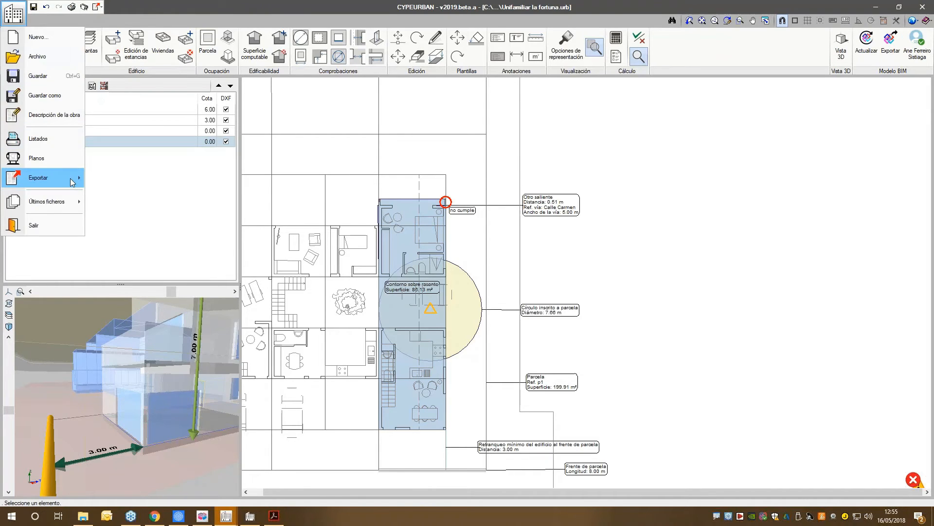
mouse_move(72, 182)
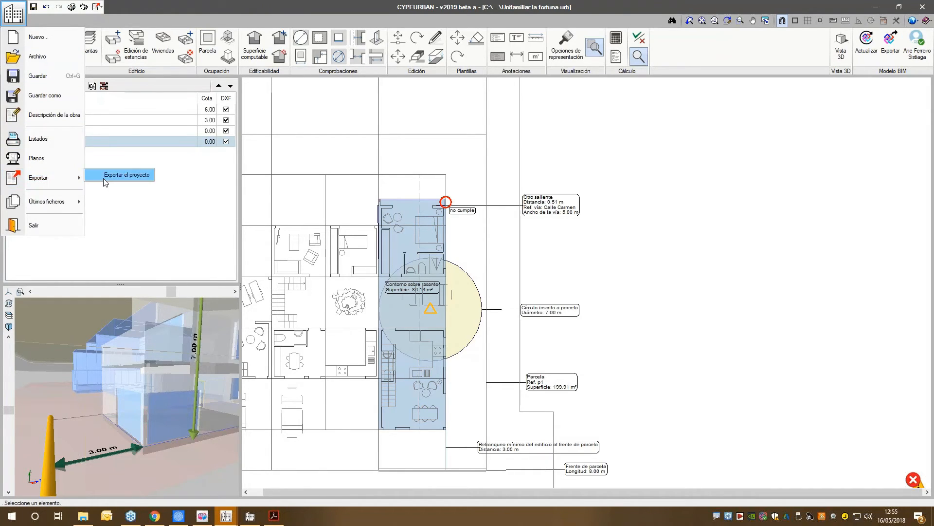
click(114, 176)
scroll(548, 255, up, 3)
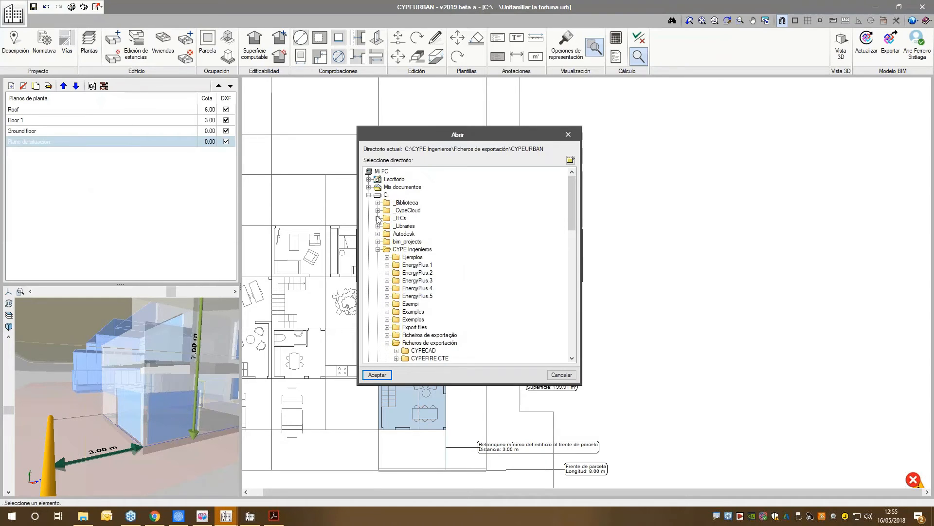
click(388, 179)
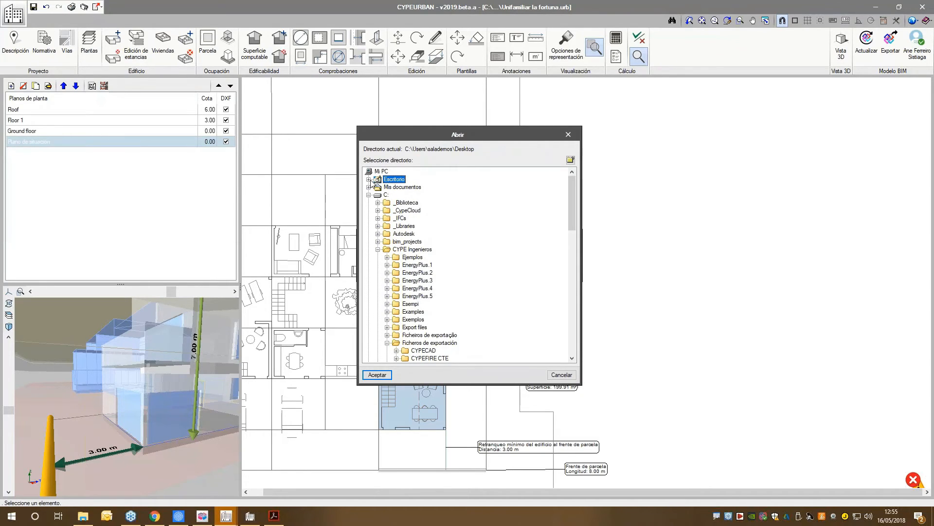
click(369, 179)
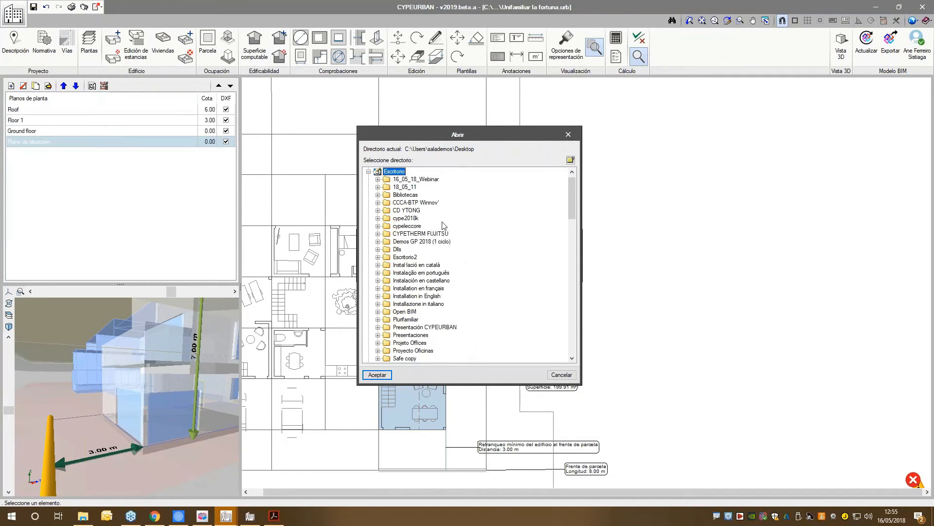
click(416, 180)
click(377, 375)
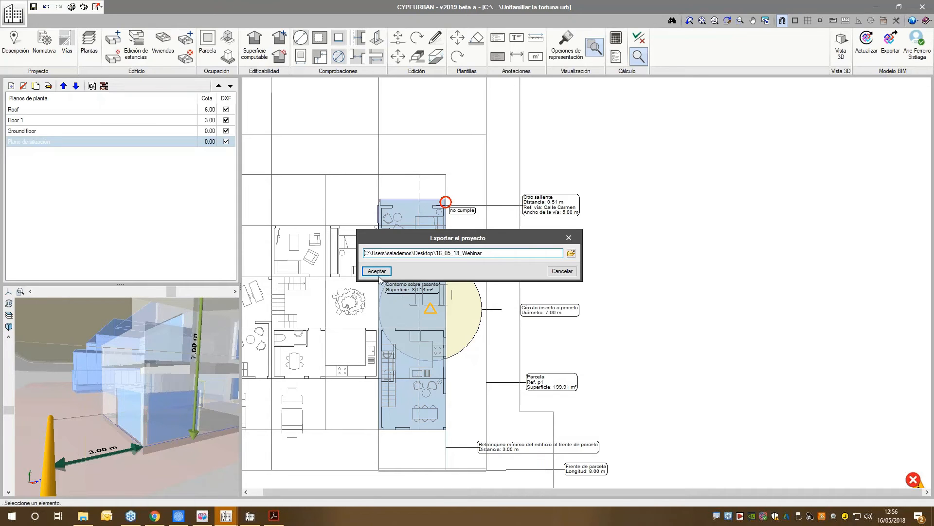
click(570, 238)
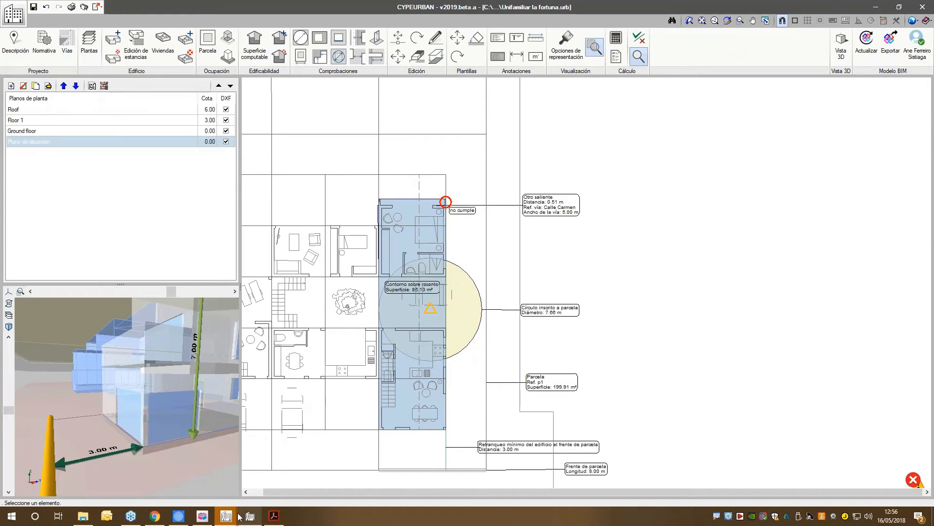
Step: Switch to the CYPEUrban Ejemplo project, open its Informe urbanístico summary report and review the Superficie de la parcela condition
mouse_move(239, 517)
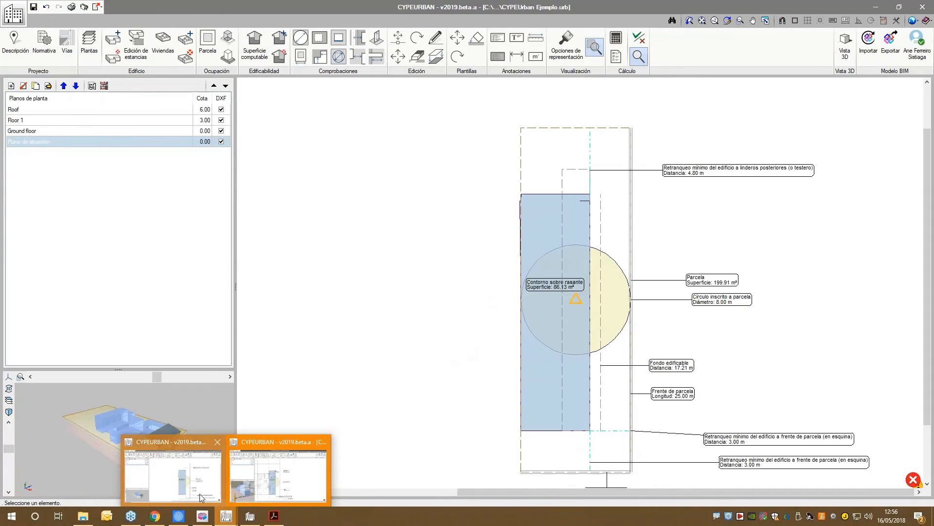
click(200, 496)
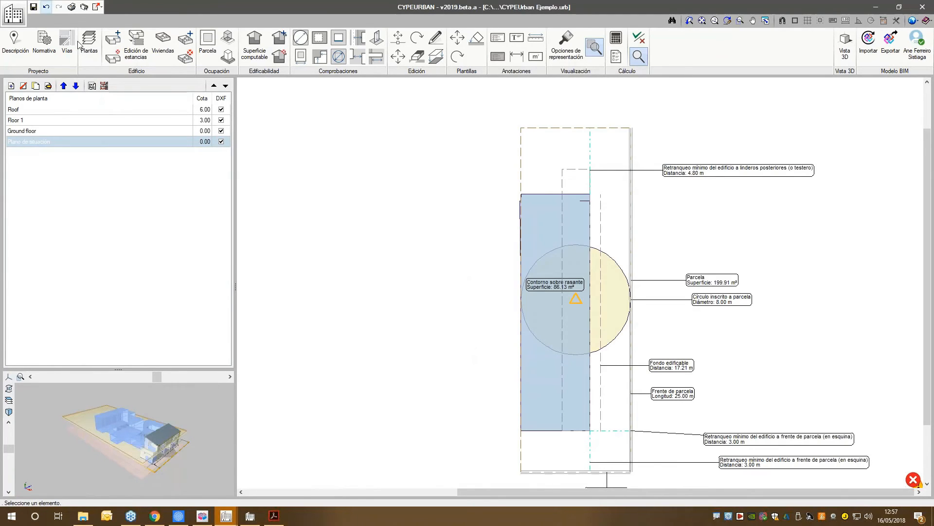
click(72, 7)
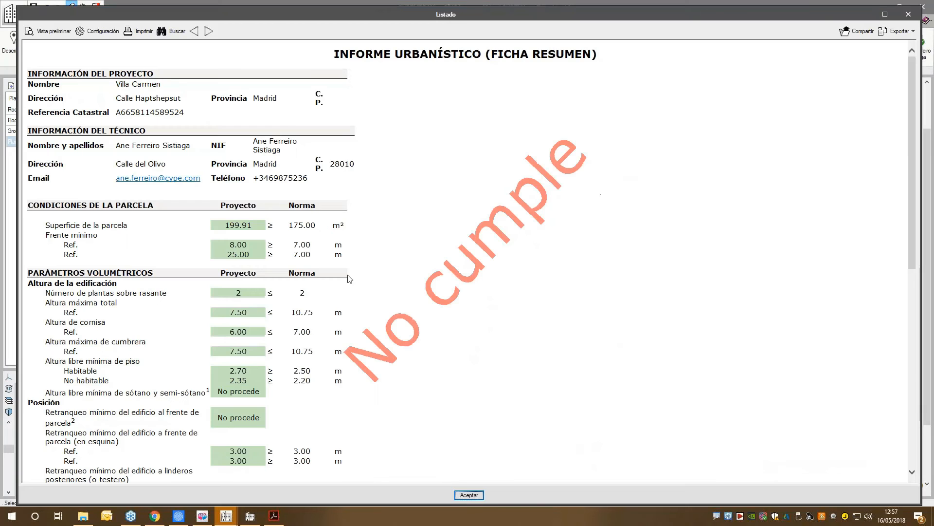
scroll(220, 259, down, 2)
scroll(220, 262, up, 2)
drag(45, 225, 272, 225)
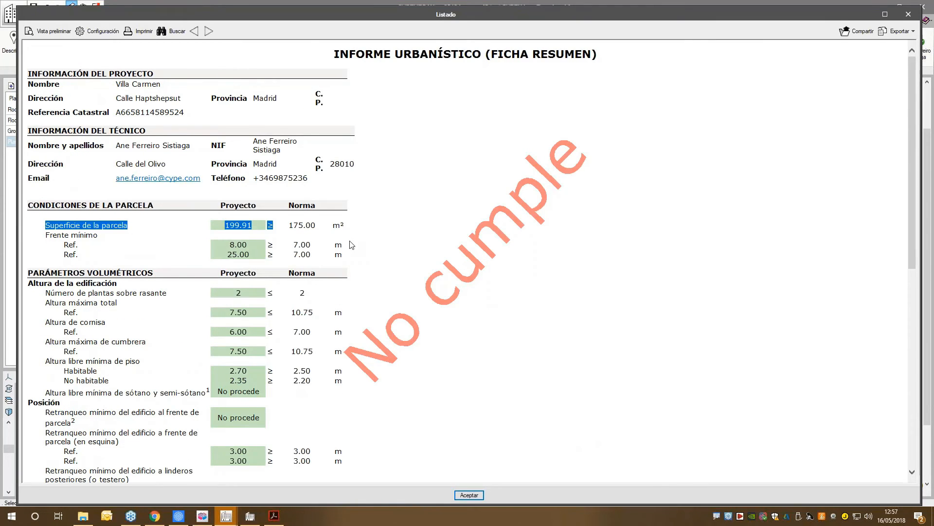
Step: Review the report's volumetric parameters and the minimum room areas under Viviendas, then close the report
scroll(360, 244, down, 3)
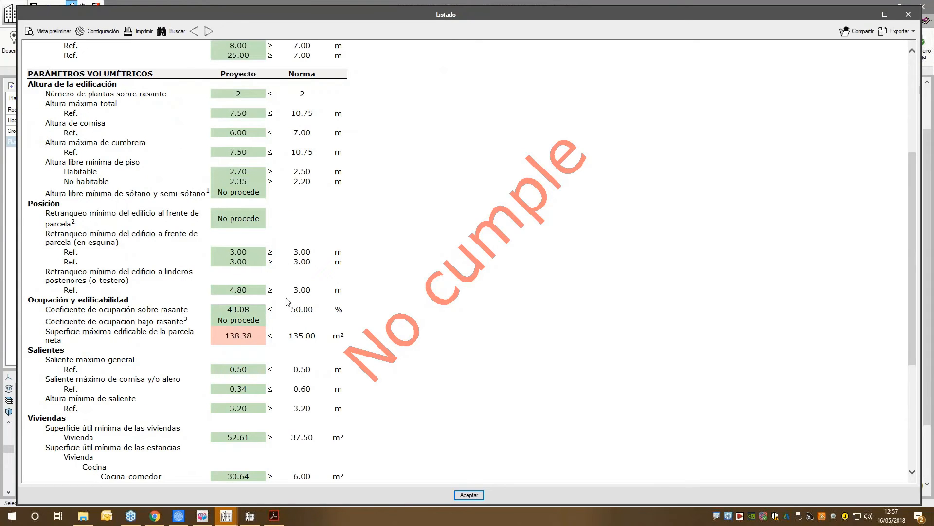
scroll(286, 301, down, 3)
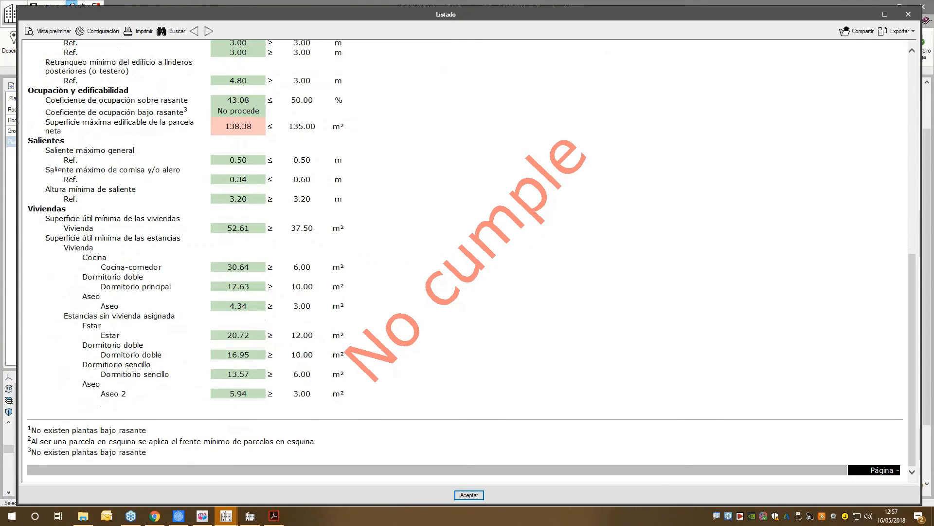
drag(86, 324, 340, 377)
scroll(319, 310, up, 4)
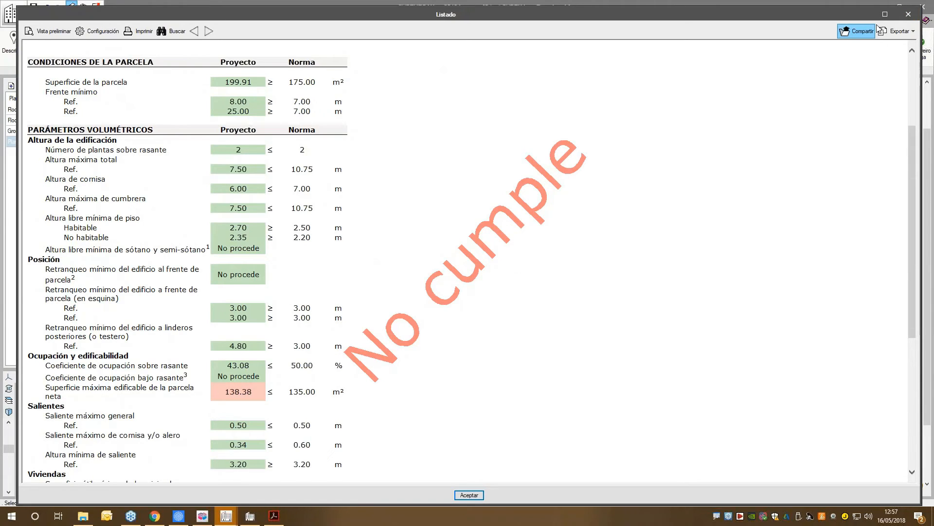
click(909, 14)
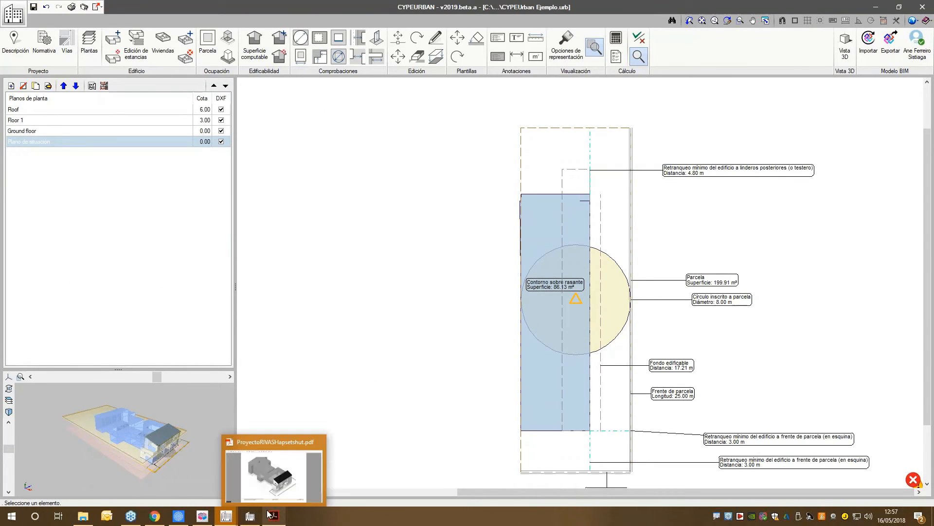
Step: Switch to Rivas URBAN and create a new project file named Unifamiliar la fortuna
mouse_move(262, 514)
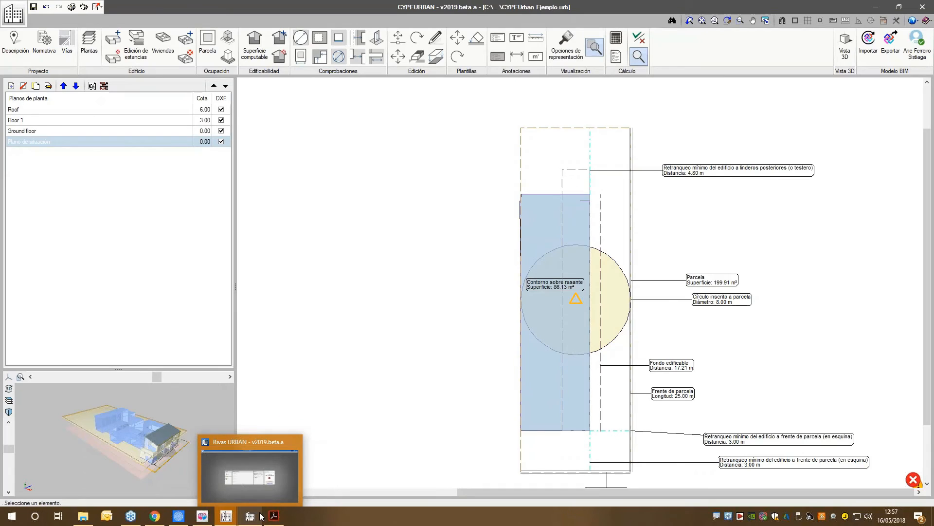
click(261, 515)
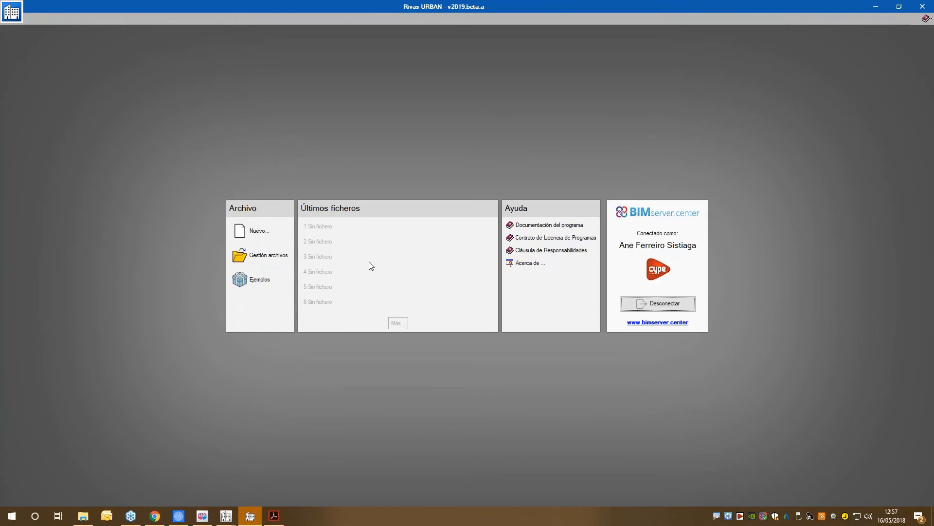
click(259, 235)
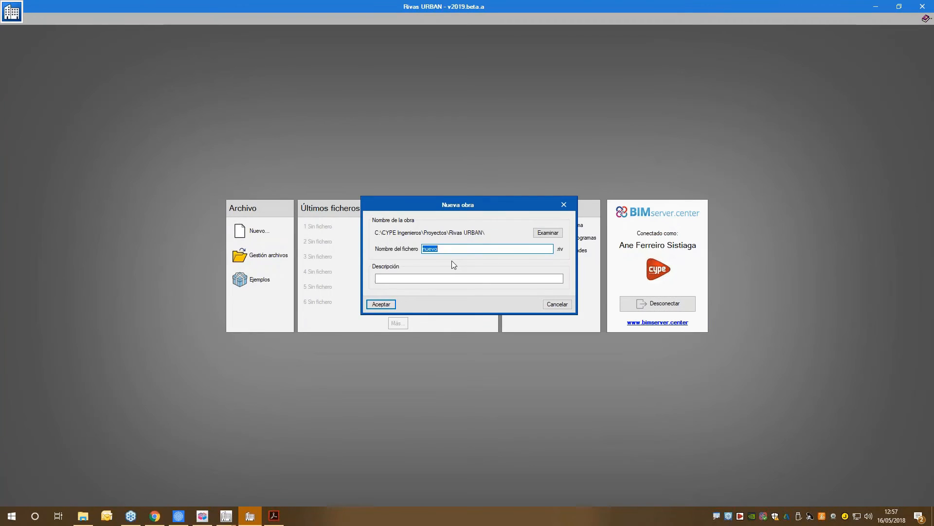
key(BackSpace)
text(C)
key(BackSpace)
text(Unifamiliar la fortuna)
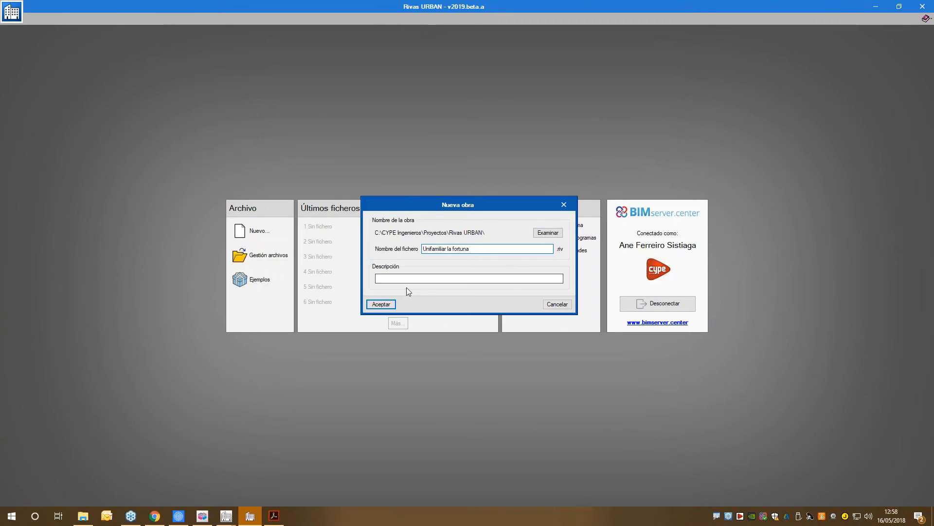
click(389, 306)
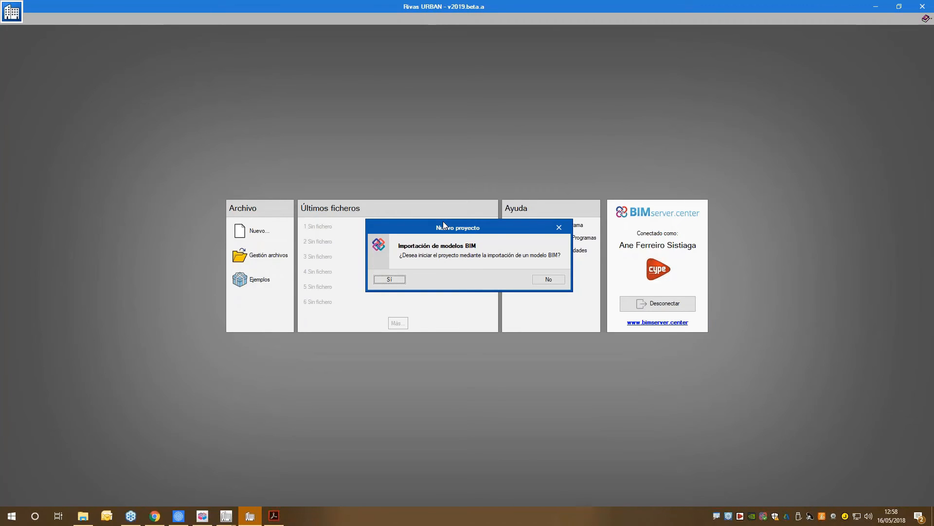
Step: Start the project by importing the CYPEURBAN project from BIMserver.center, including the IFC Builder architecture file
click(396, 281)
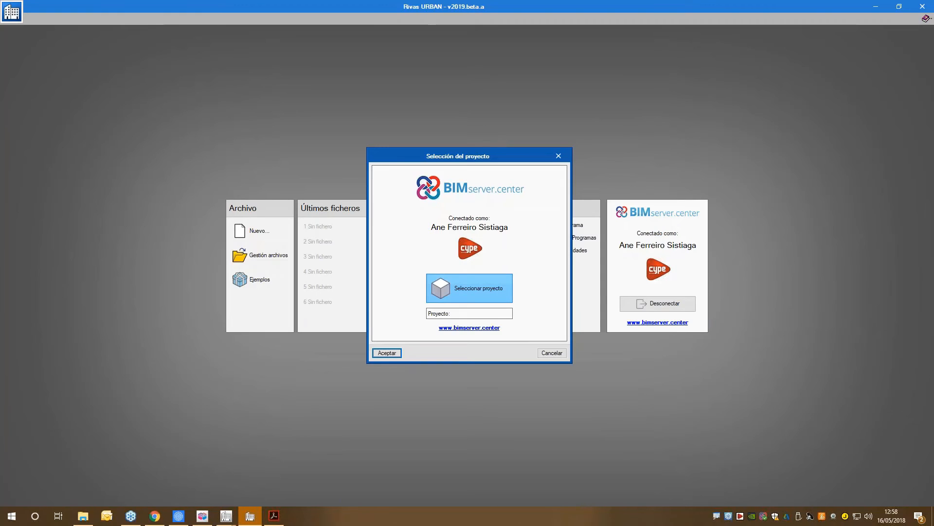
click(469, 287)
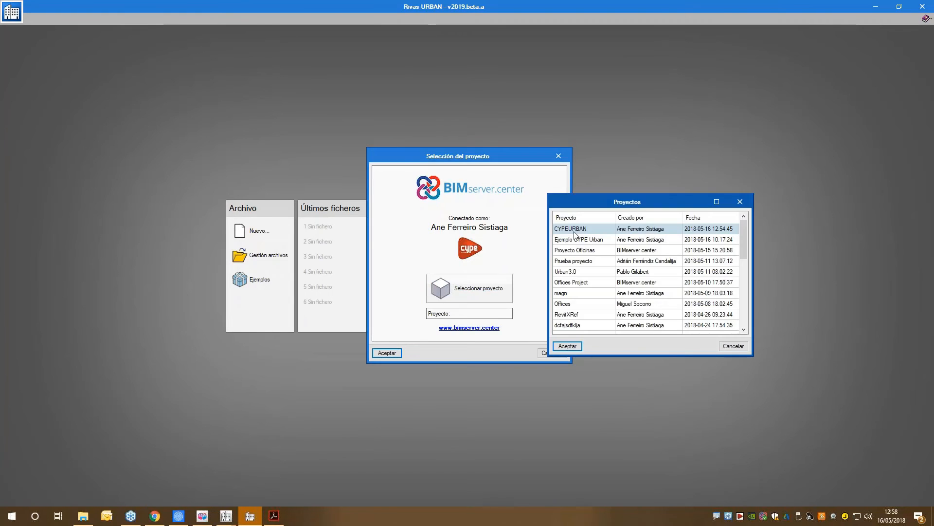
click(568, 345)
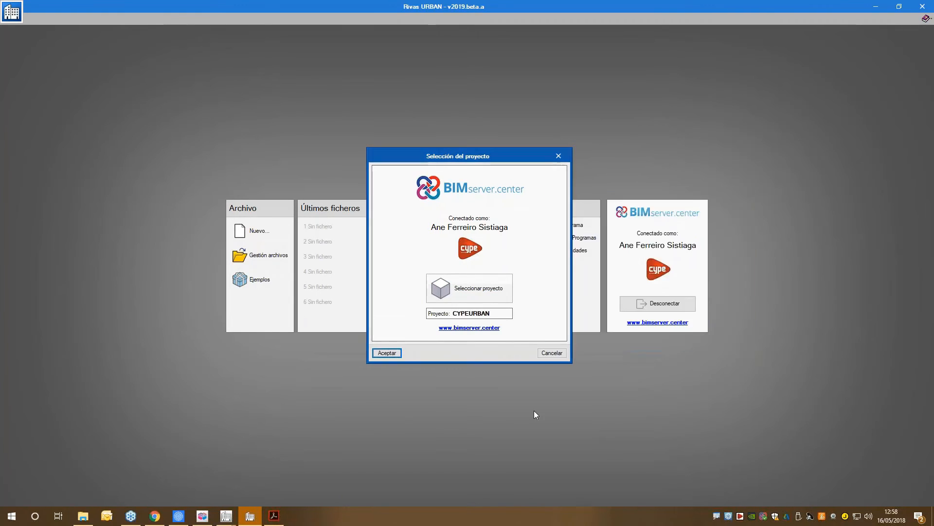
click(380, 356)
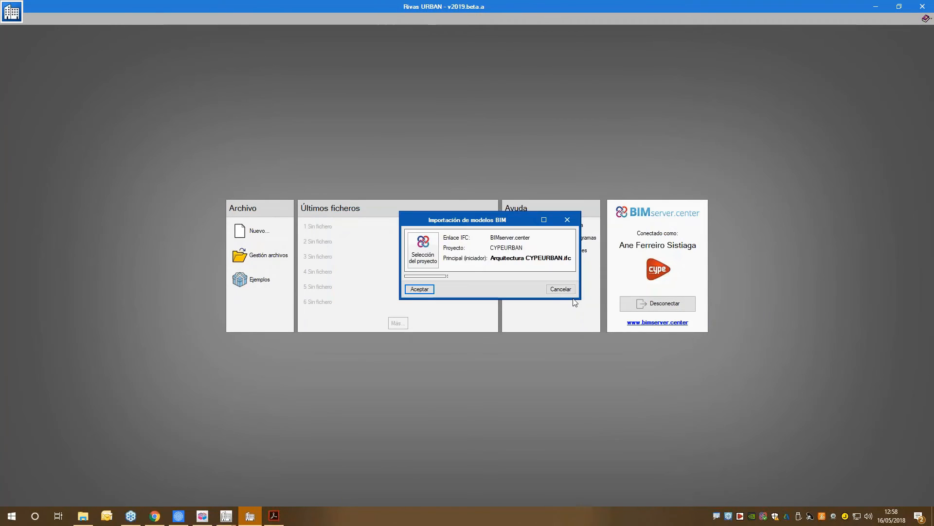
key(Return)
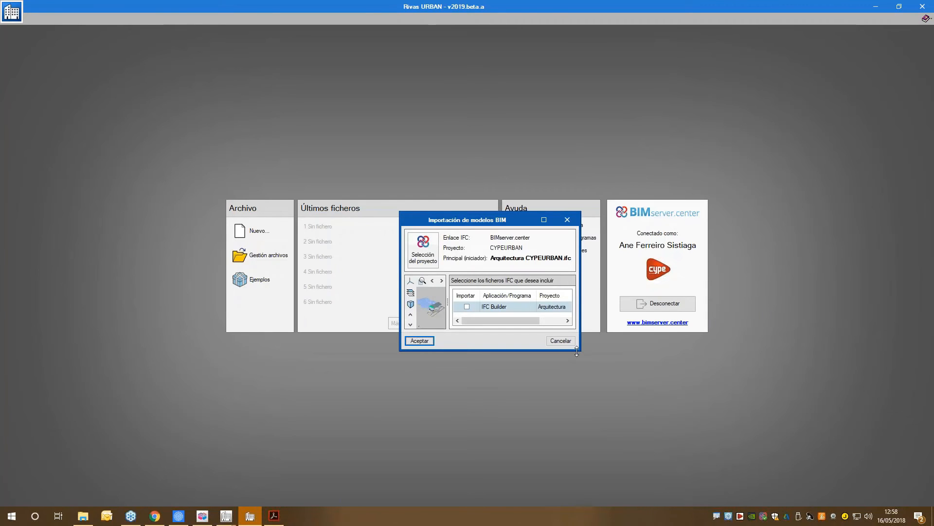
drag(576, 349, 576, 375)
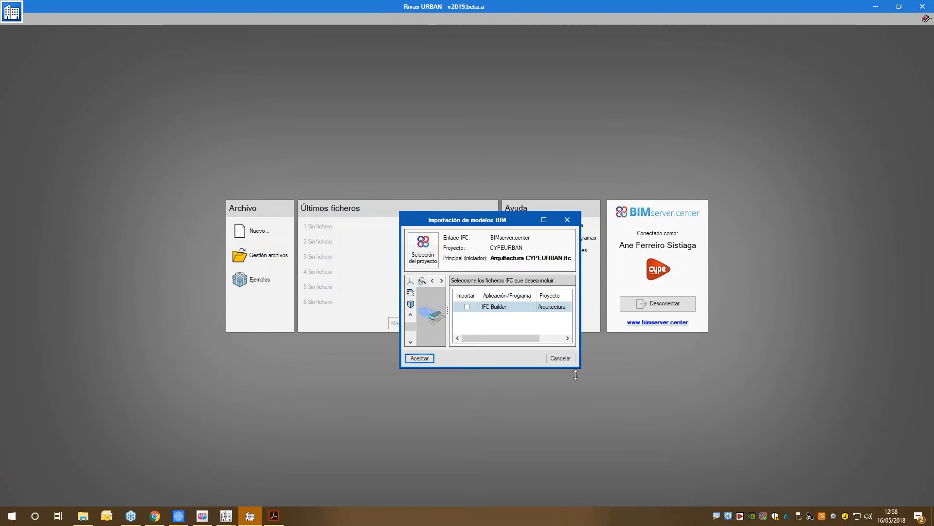
click(467, 307)
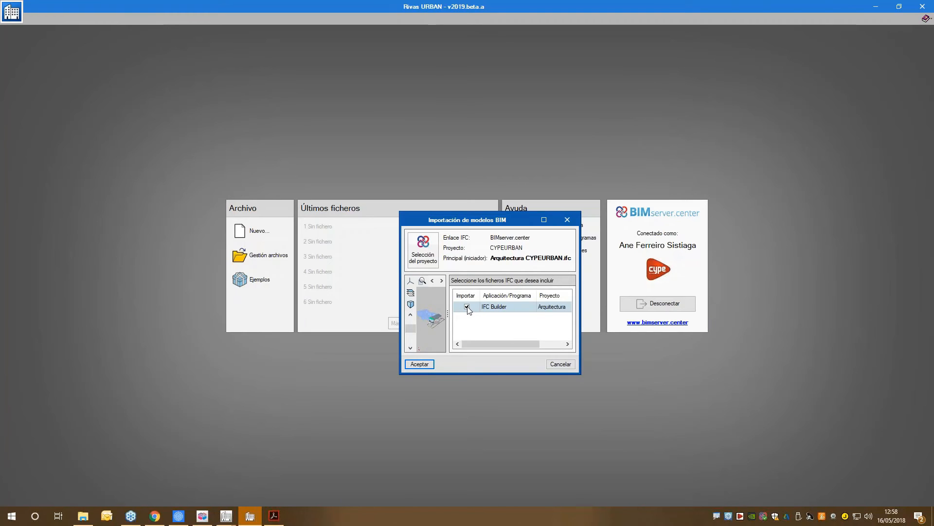
click(420, 364)
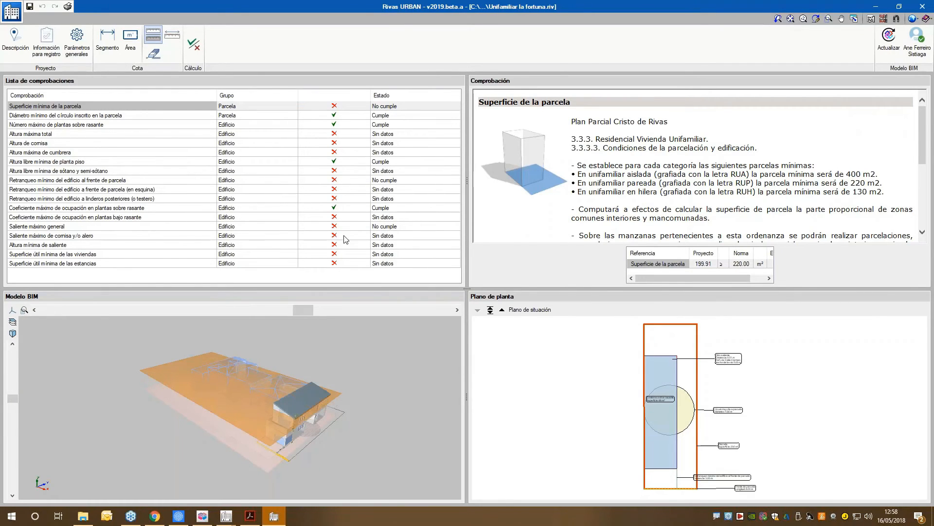
Step: Look through the project's Descripción and Información para registro data, leaving both without changes
drag(399, 286, 400, 289)
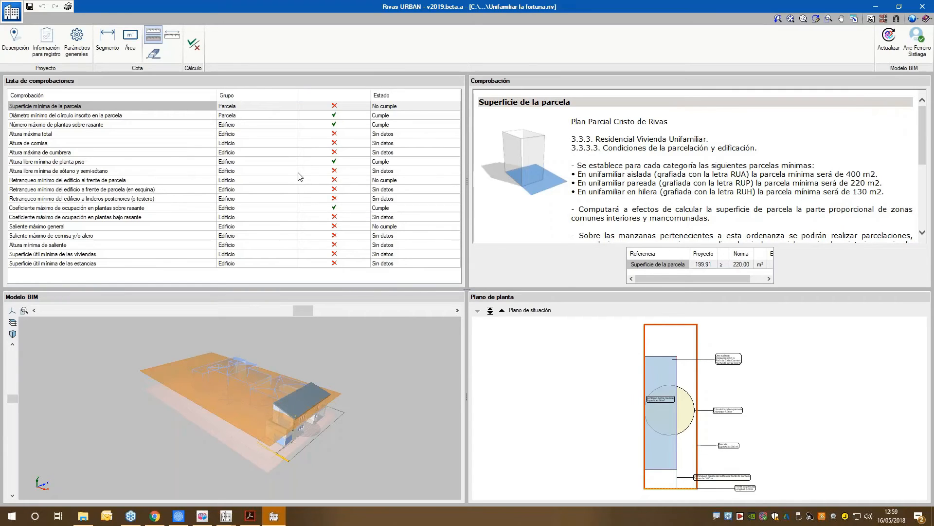
click(13, 58)
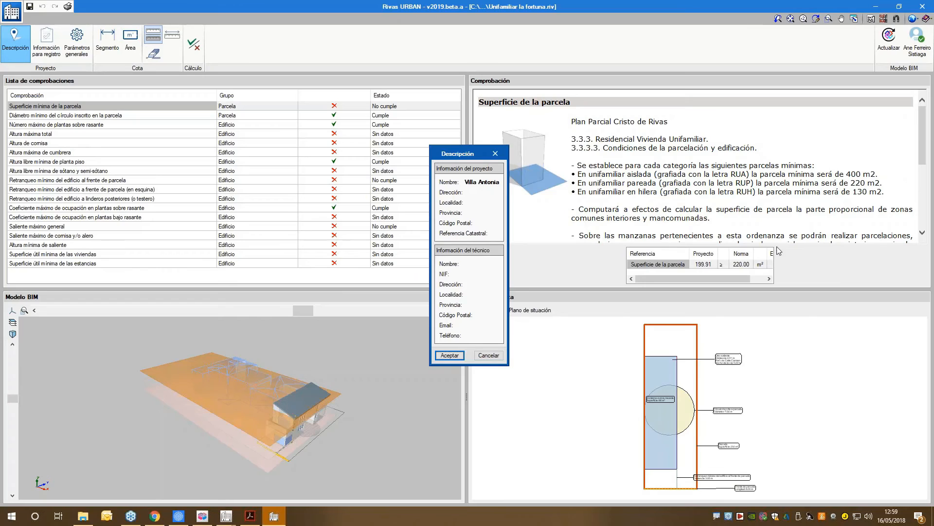
click(496, 154)
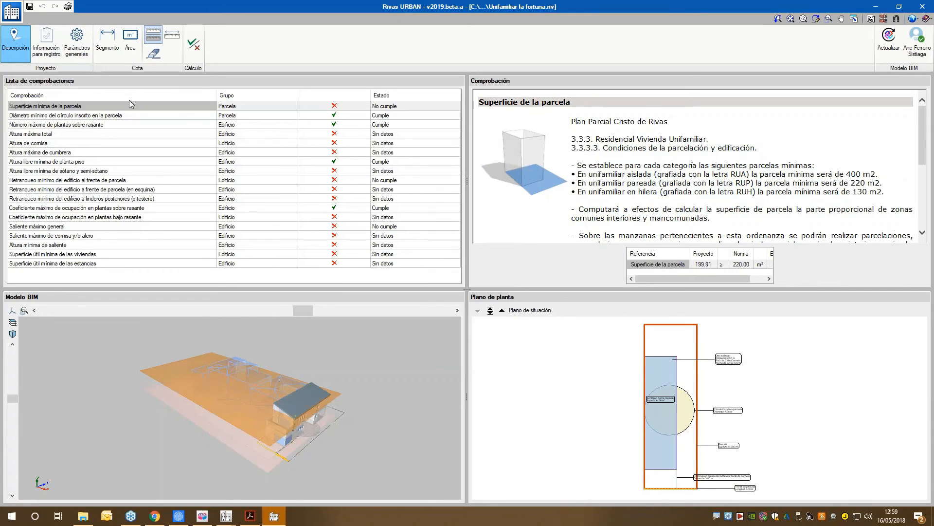
click(44, 49)
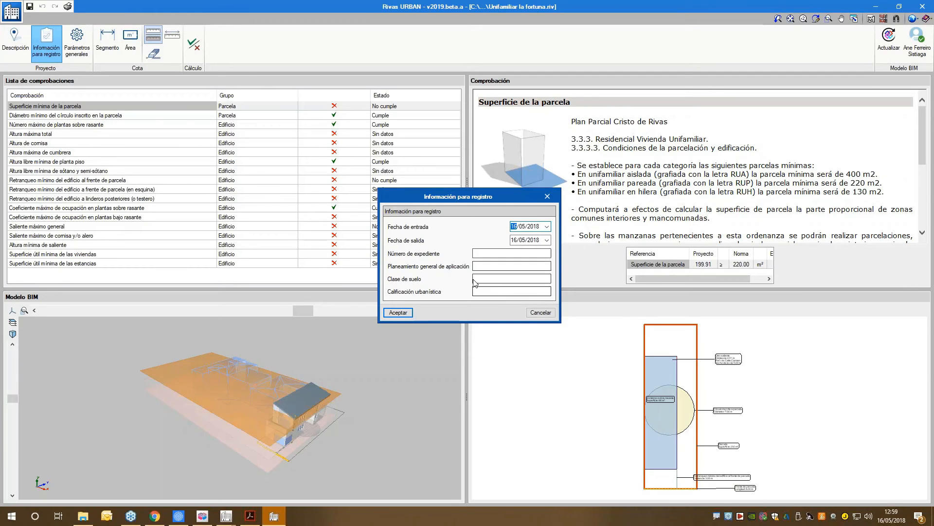
click(480, 265)
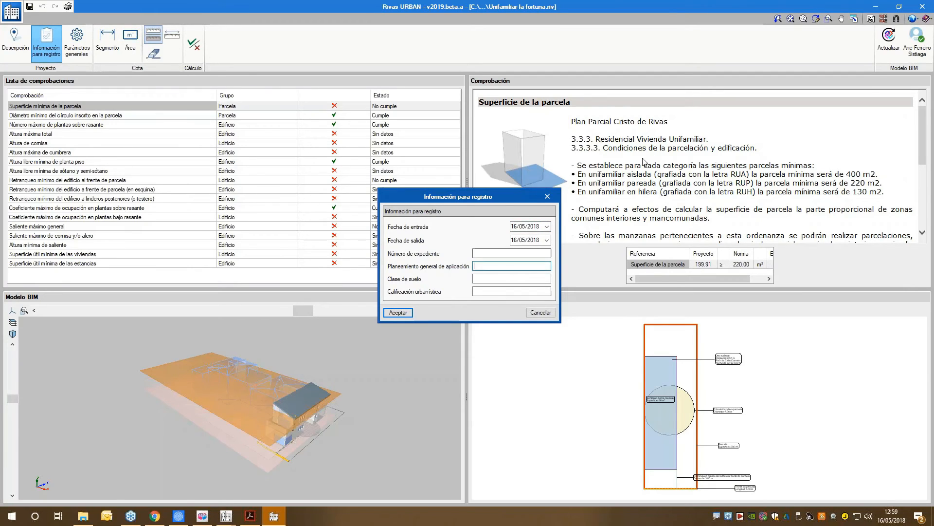
click(547, 196)
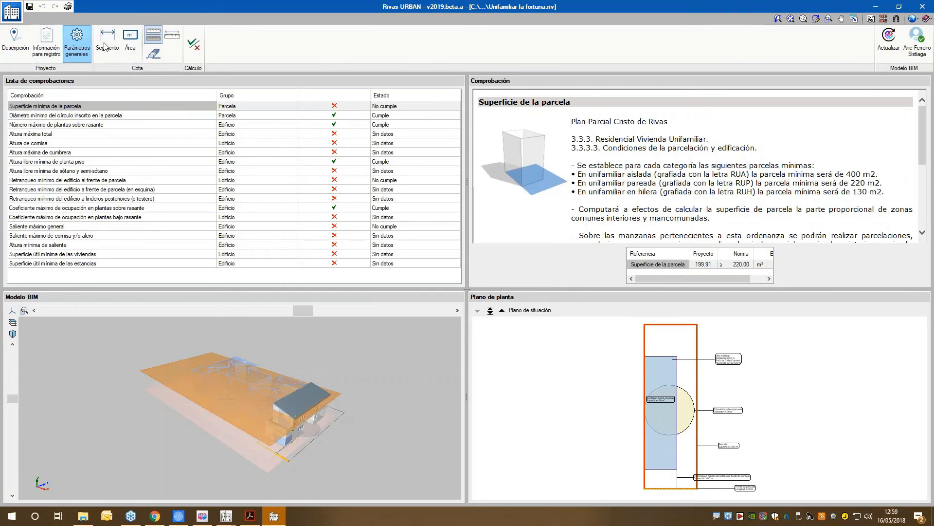
Step: Set the general planning parameters to Plan parcial La Fortuna and G2 - Vivienda Unifamiliar - Hilera
click(78, 43)
click(494, 251)
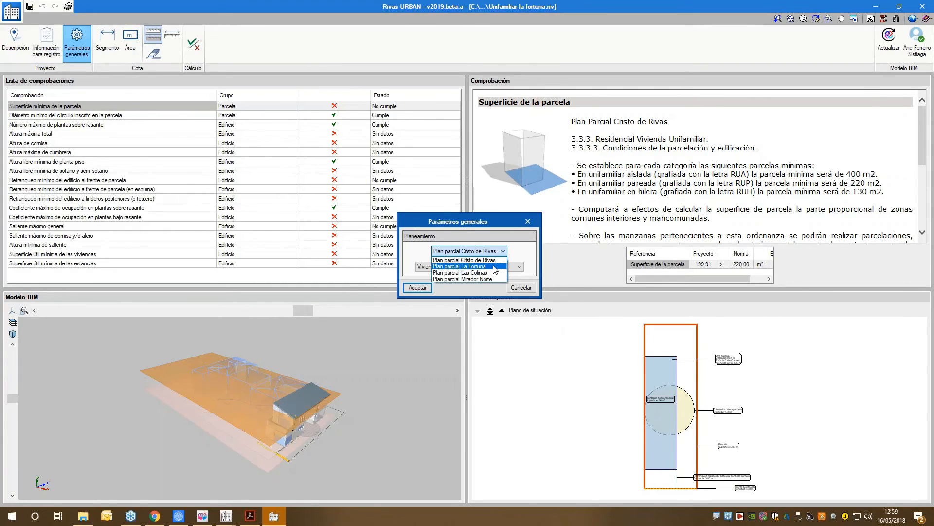
click(492, 267)
click(494, 267)
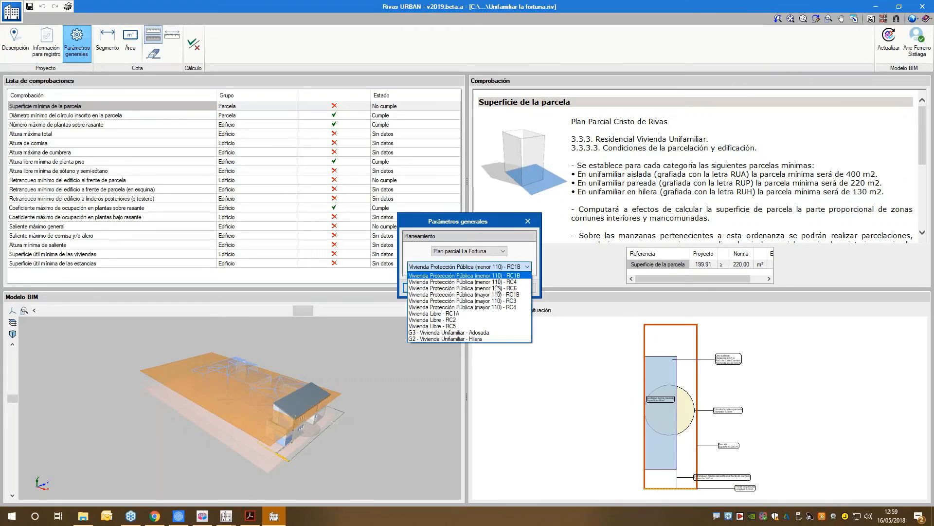
click(499, 338)
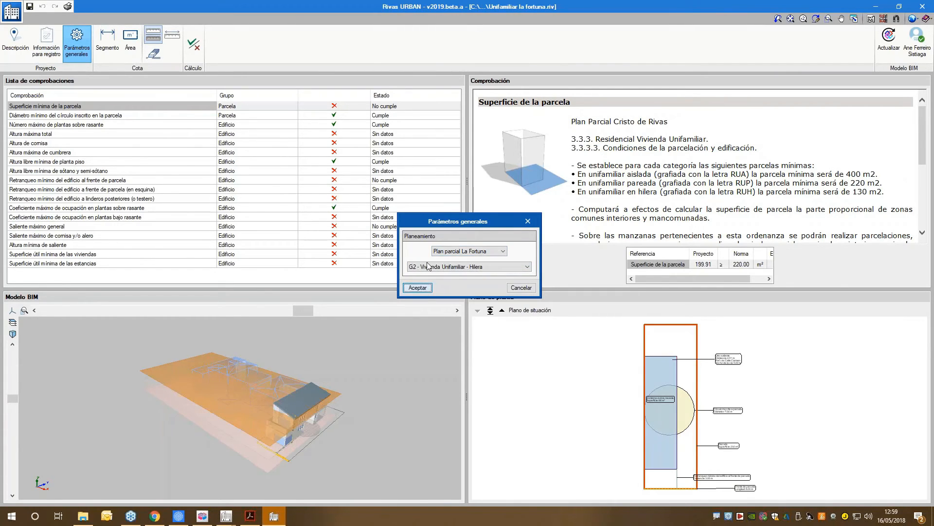
click(423, 288)
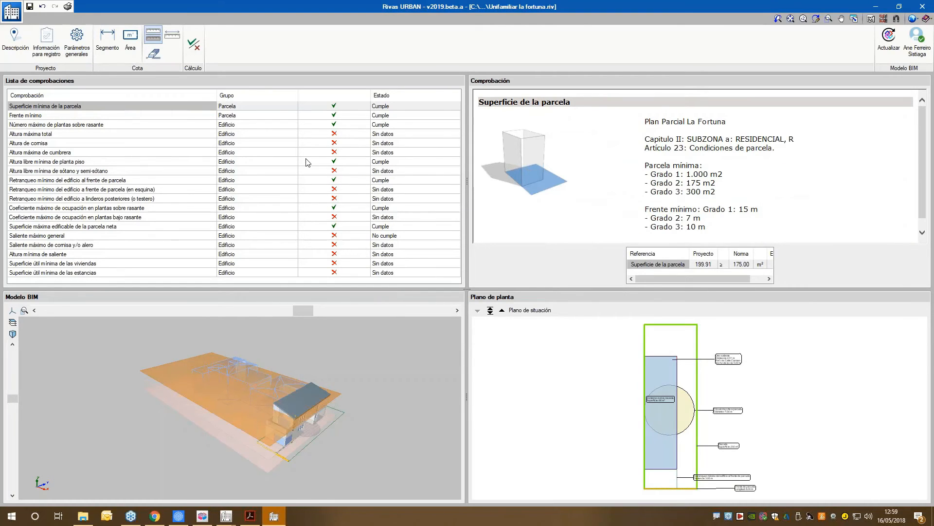
Step: Review the Altura máxima total, Altura de cornisa and Altura máxima de cumbrera checks and their regulations
click(139, 134)
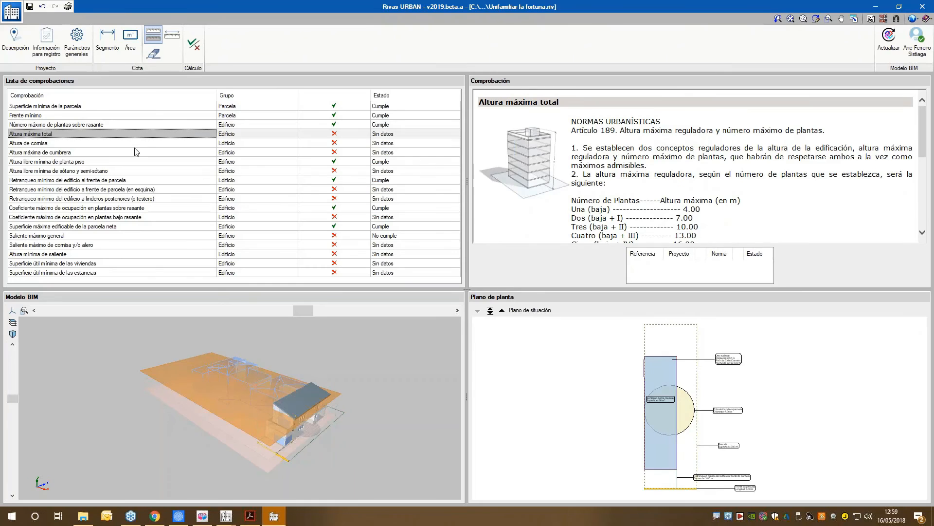
click(137, 143)
click(135, 151)
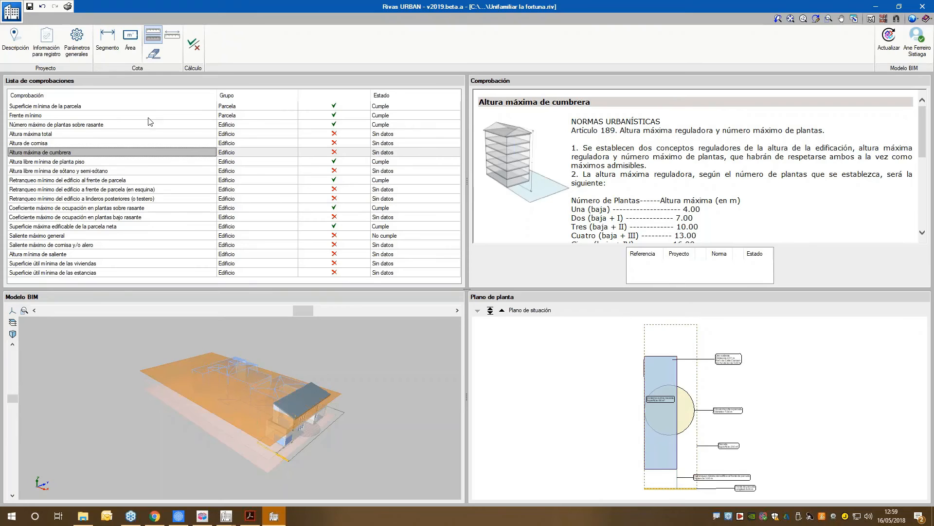
Step: Examine the Superficie mínima de la parcela check, reading its regulation text and the project, standard and status columns
click(101, 106)
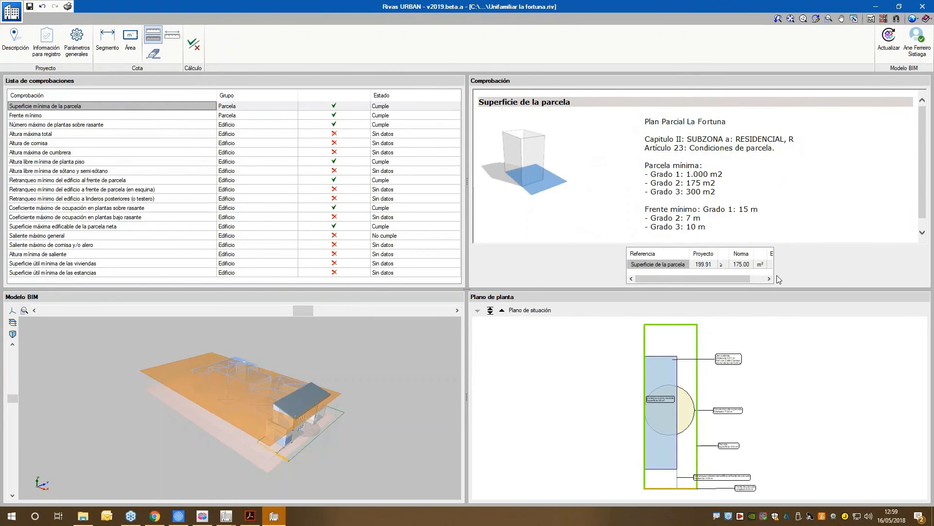
mouse_move(724, 278)
mouse_down()
mouse_move(741, 278)
mouse_move(714, 278)
mouse_up()
drag(644, 121, 785, 235)
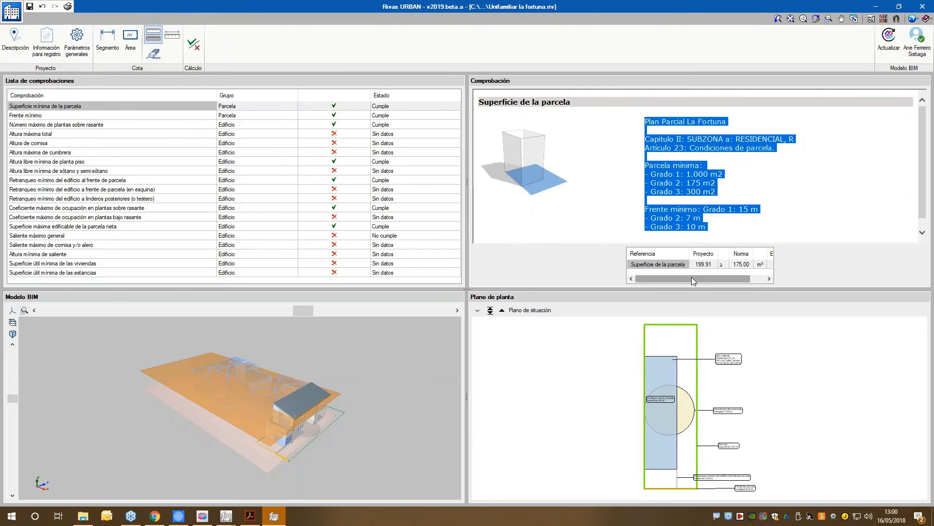
drag(694, 281, 703, 281)
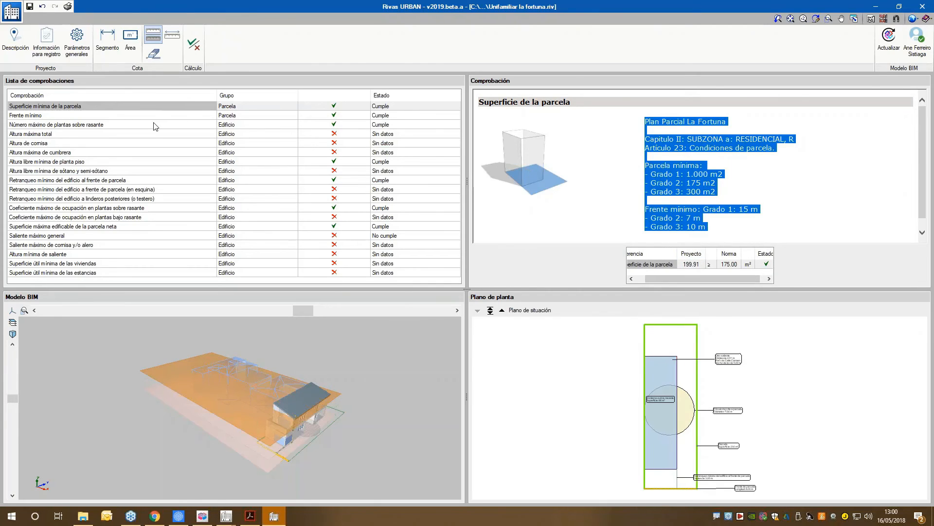
scroll(637, 180, down, 1)
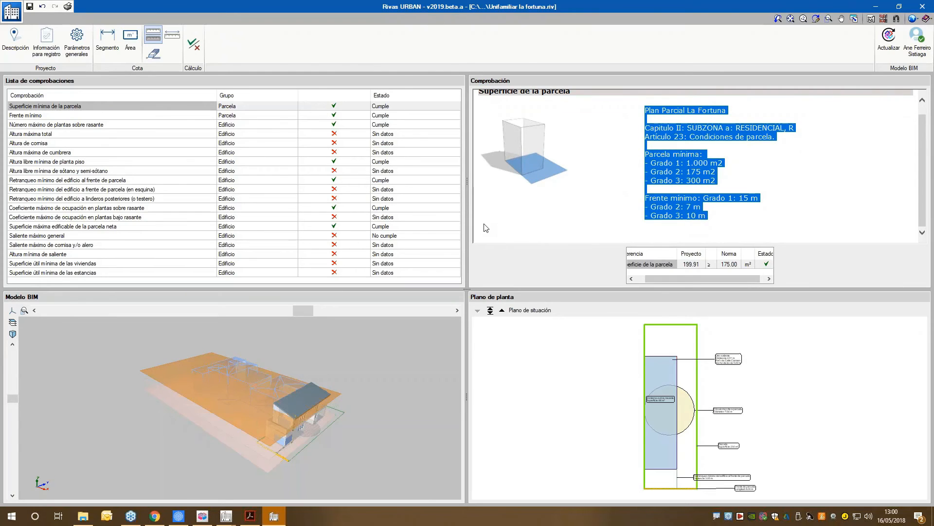
drag(670, 229, 839, 233)
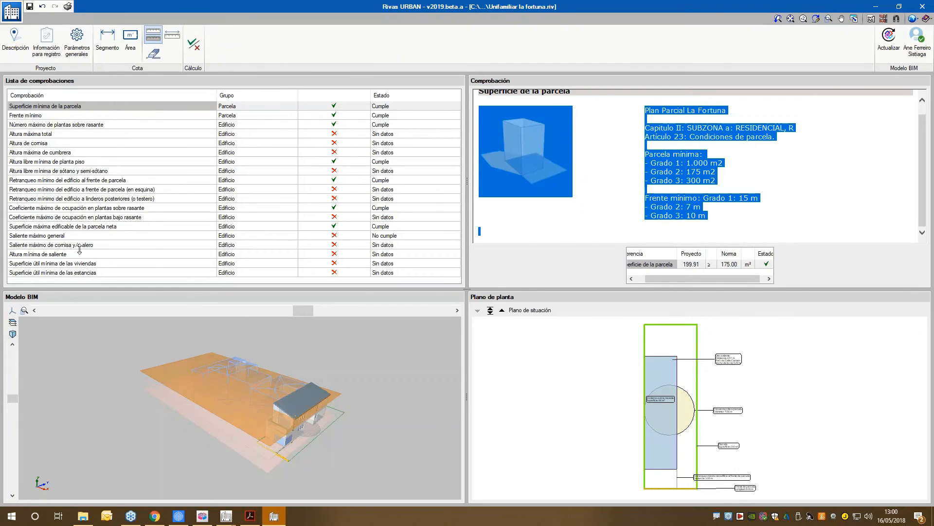
Step: Show the Altura libre mínima de planta piso check and hide all Arquitectura CYPEURBAN elements in the BIM model view
click(117, 161)
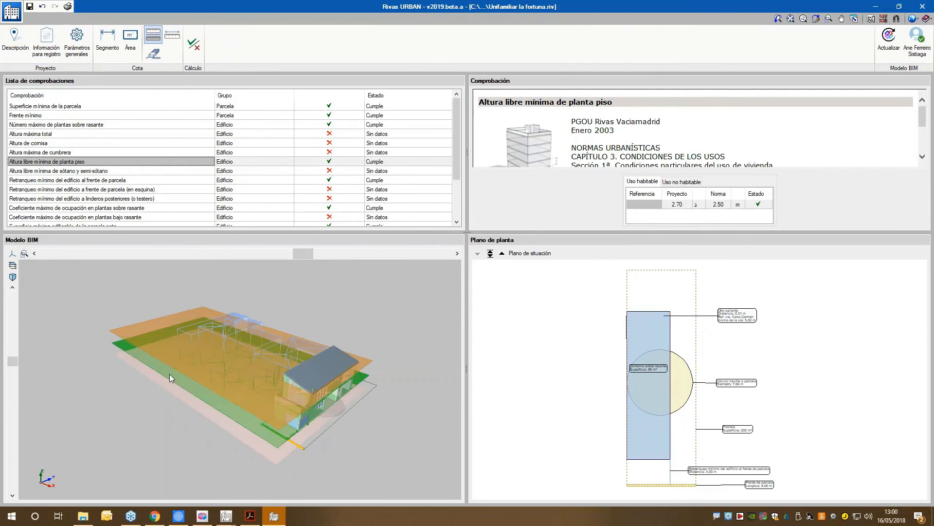
middle_drag(183, 373, 174, 364)
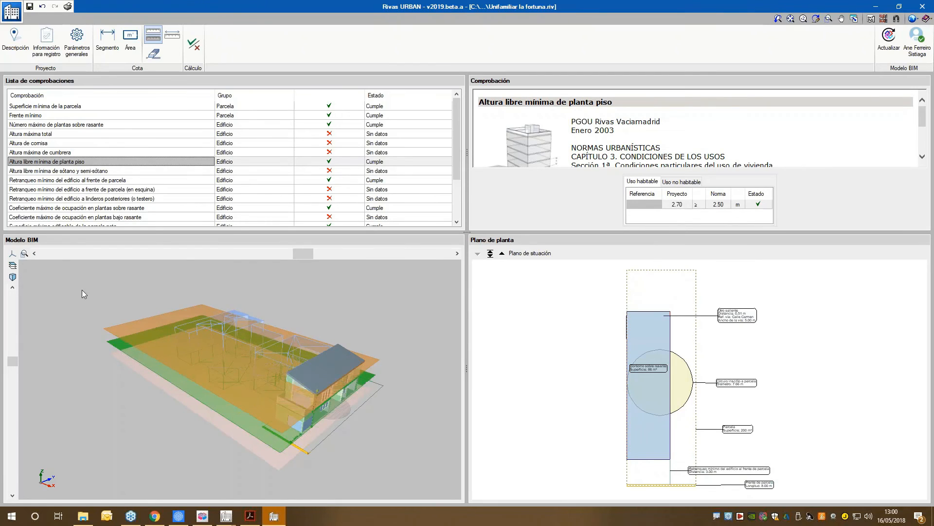
click(13, 266)
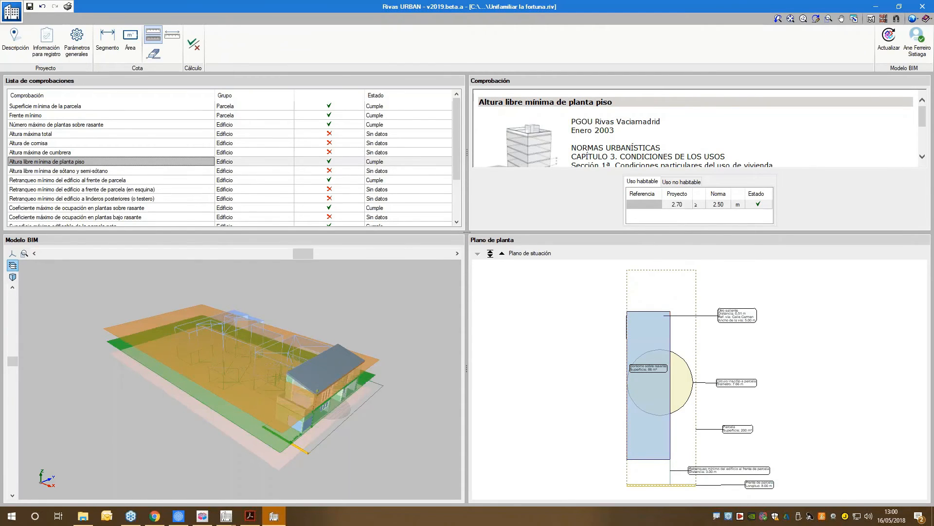
click(311, 124)
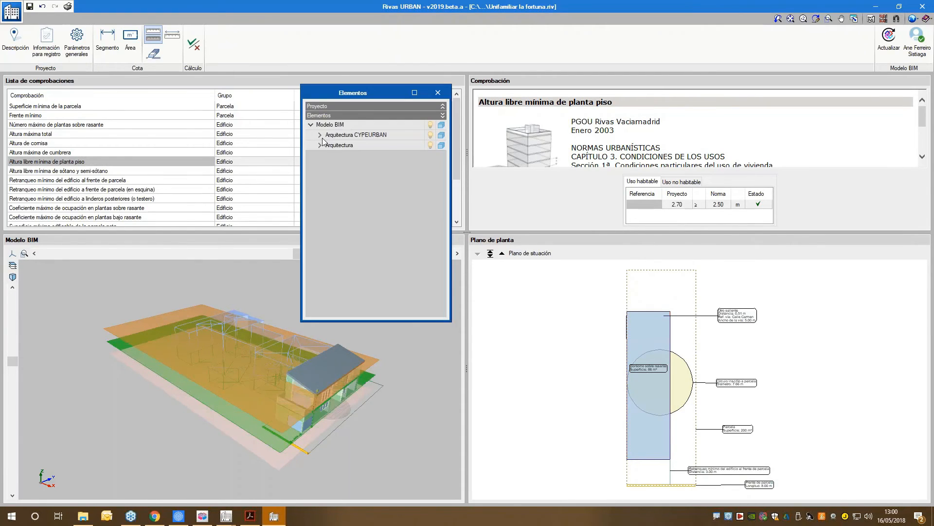
click(320, 135)
click(431, 135)
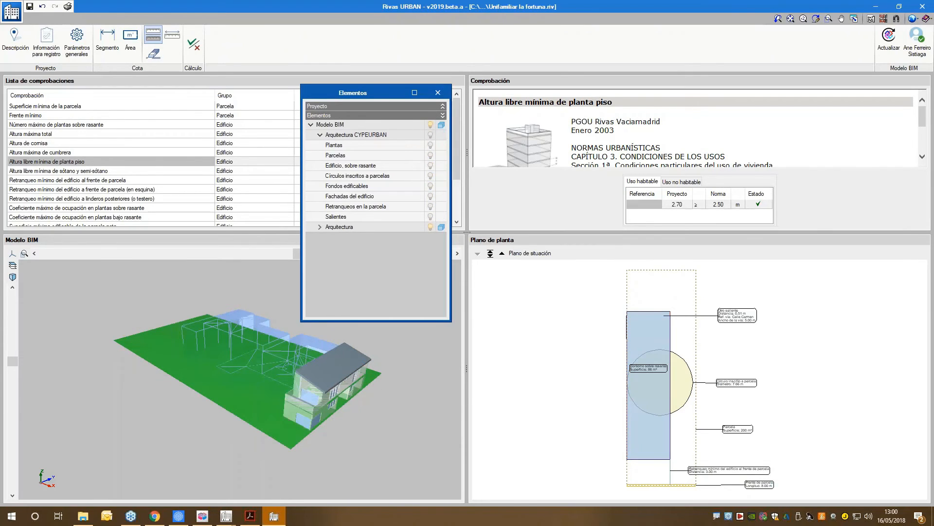
click(320, 227)
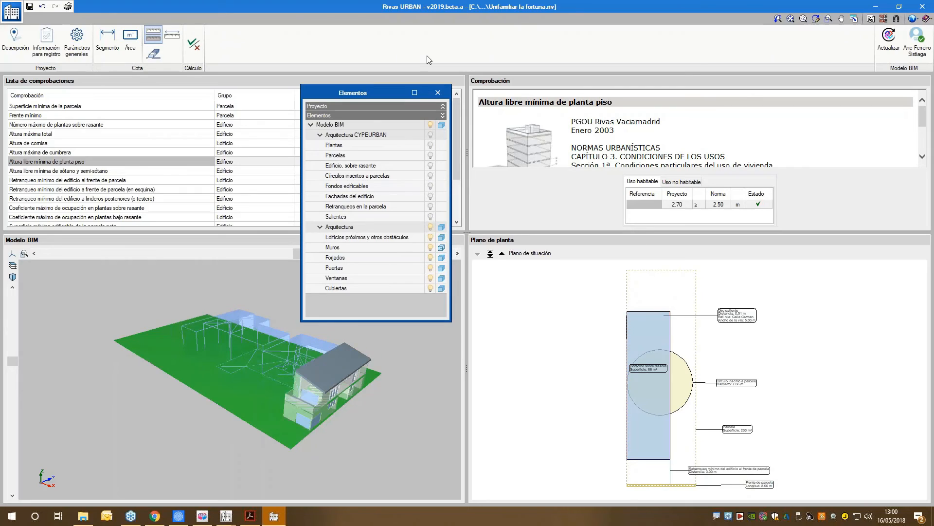
click(438, 93)
middle_drag(407, 404, 375, 383)
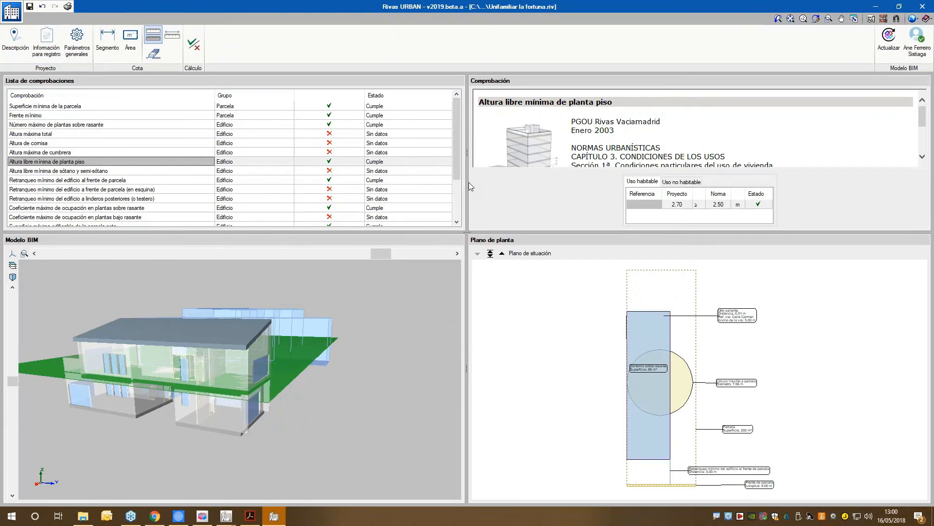
Step: Show the Frente mínimo check and inspect the parcel frontage in the BIM model view
click(38, 118)
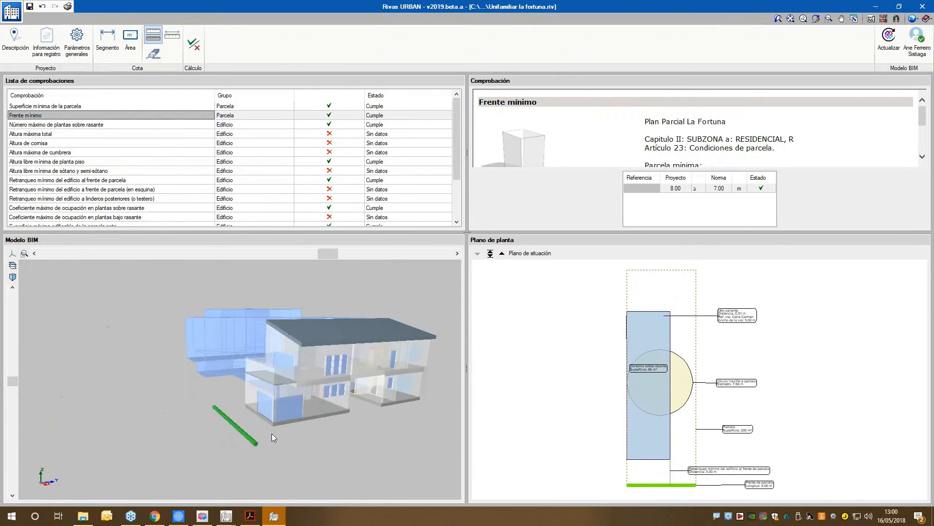
drag(271, 433, 283, 435)
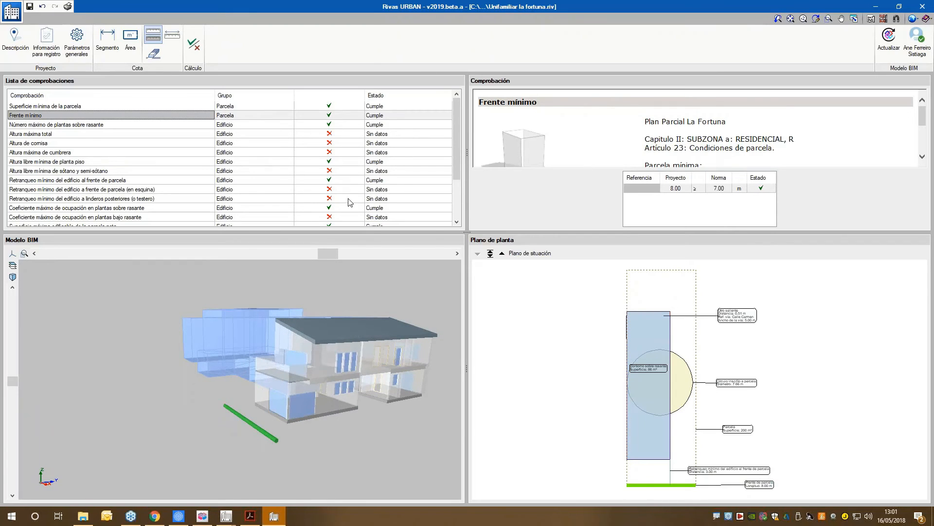
scroll(305, 384, up, 2)
drag(301, 417, 319, 419)
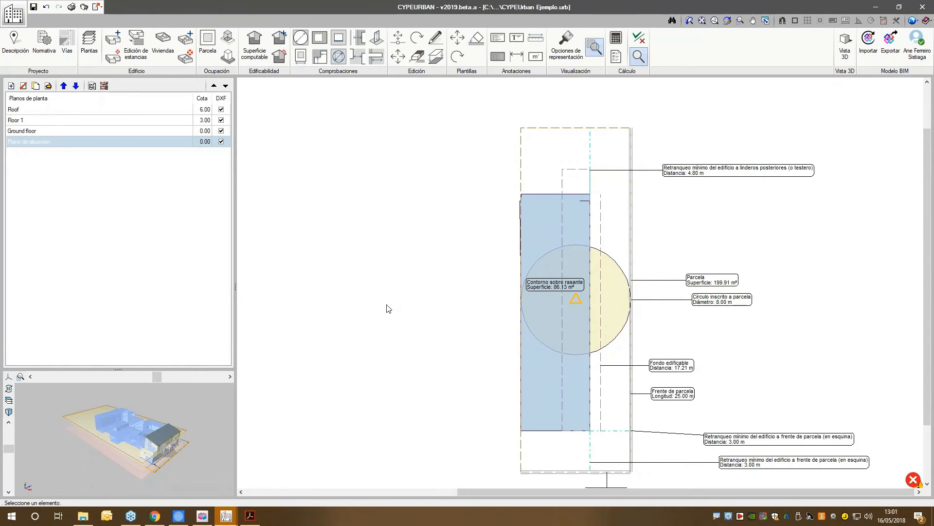
Step: Switch to Rivas URBAN and create a new job file named viva
mouse_move(233, 517)
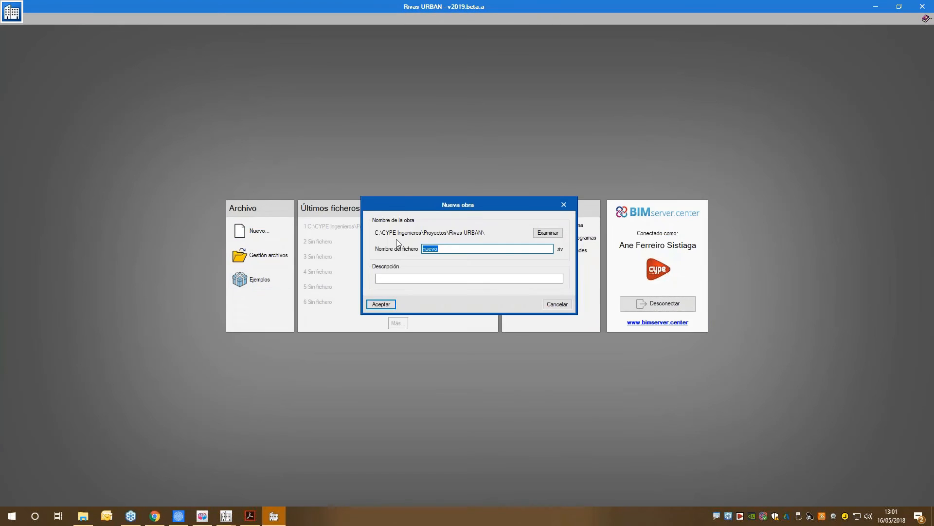
text(nvas)
key(Tab)
click(388, 306)
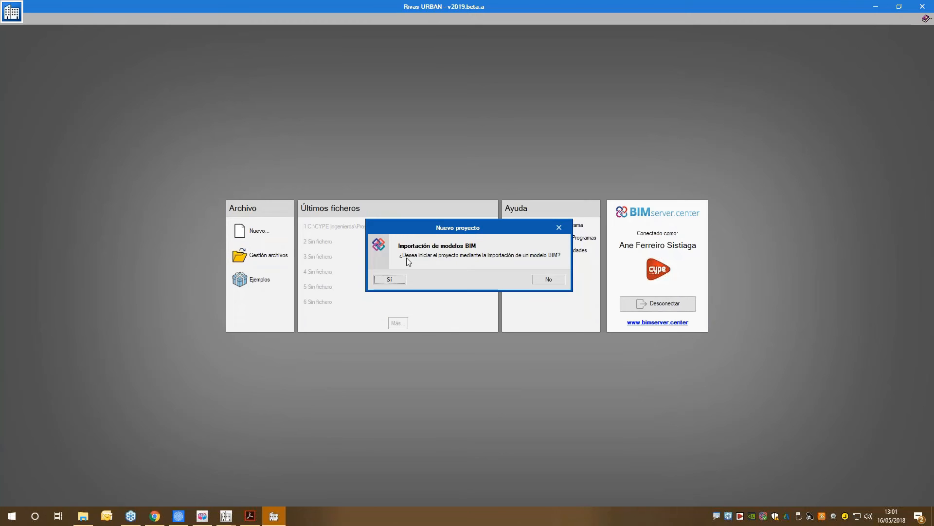
Step: Start the viva job from the CYPEURBAN project on BIMserver.center, importing the model without including the additional Arquitectura IFC file
key(Return)
click(489, 276)
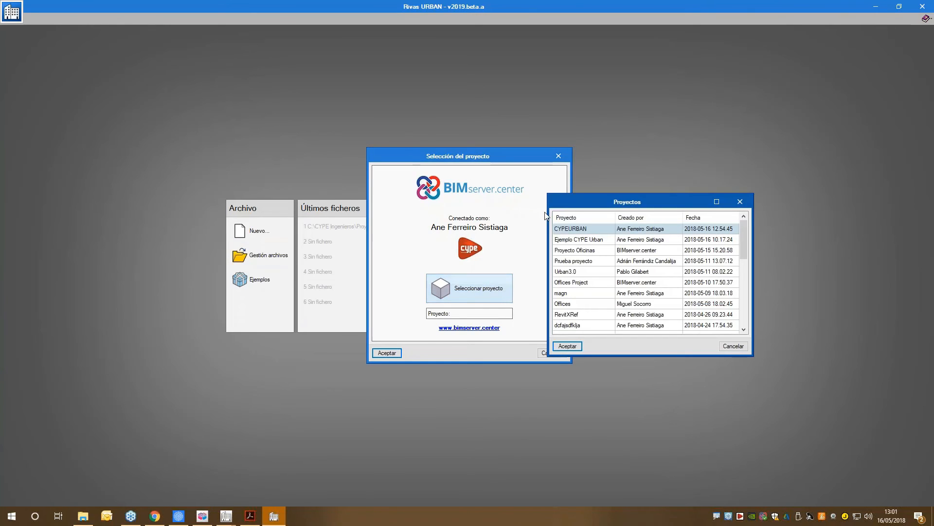
double_click(565, 229)
click(384, 354)
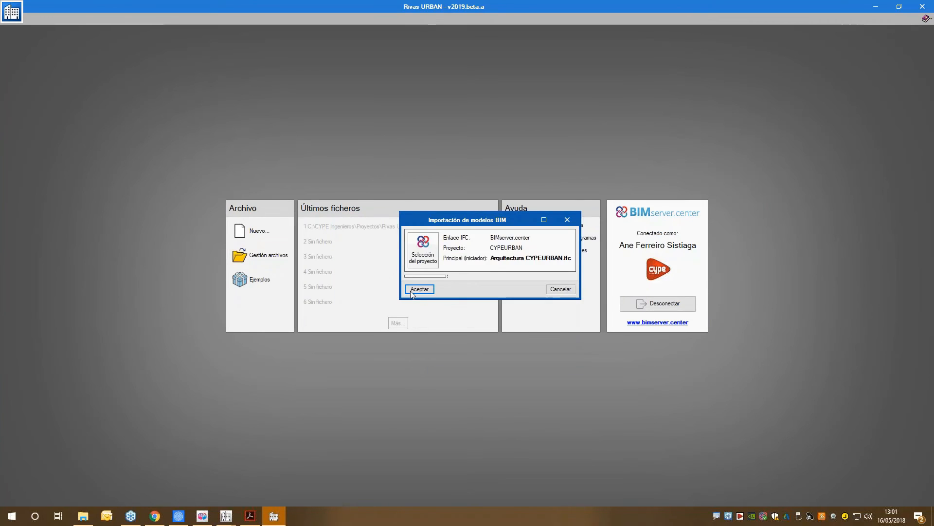
click(412, 291)
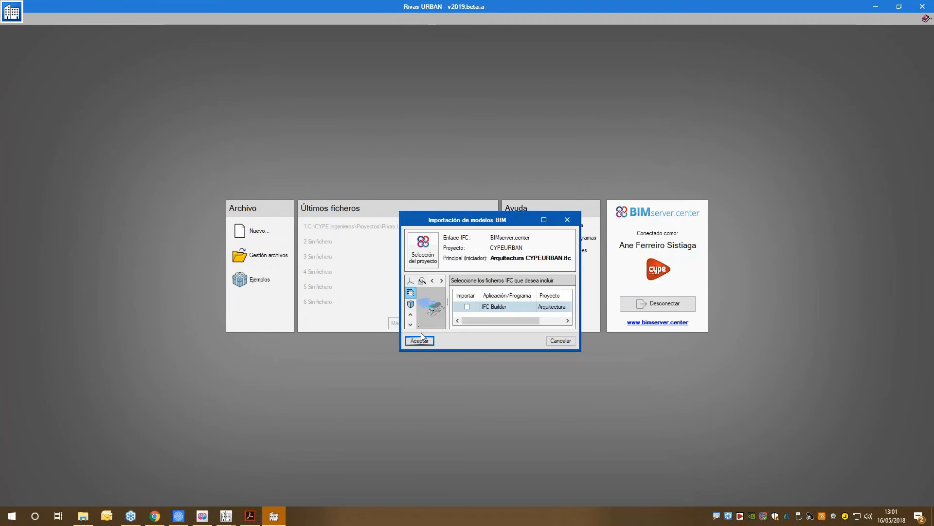
click(418, 338)
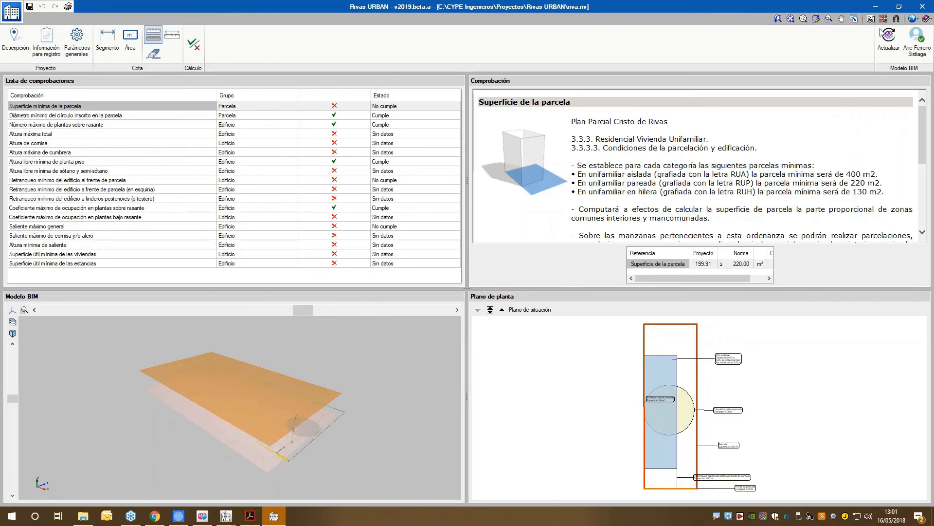
click(882, 32)
Step: Create another new job file named rivas
click(12, 12)
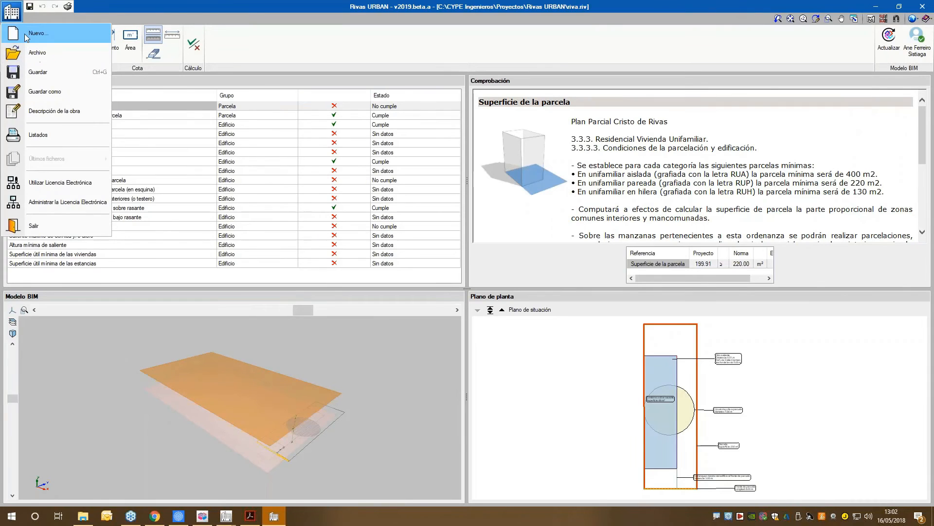
click(24, 33)
click(469, 281)
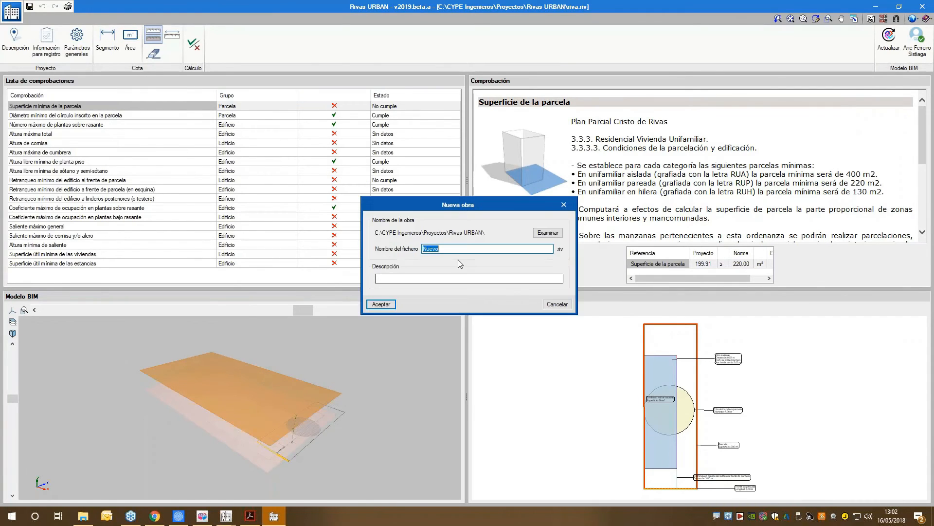
text(rivas)
key(Tab)
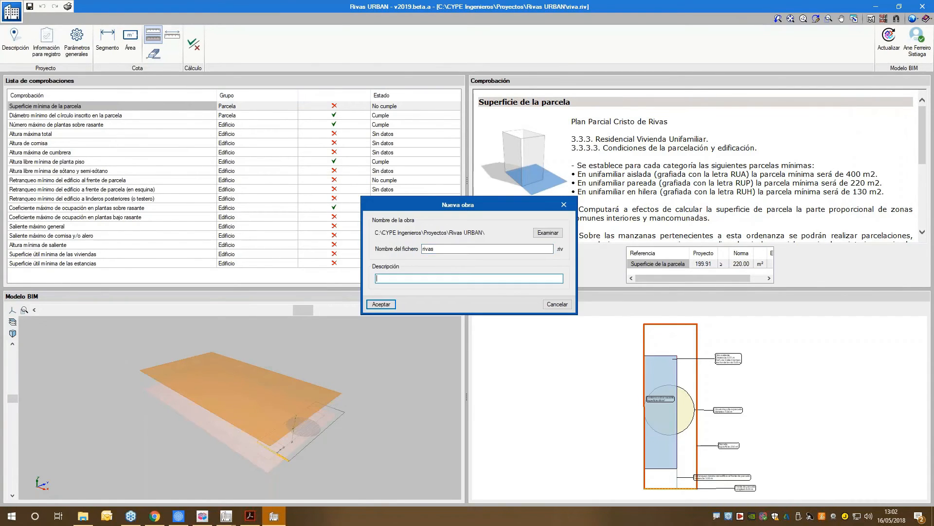
click(380, 304)
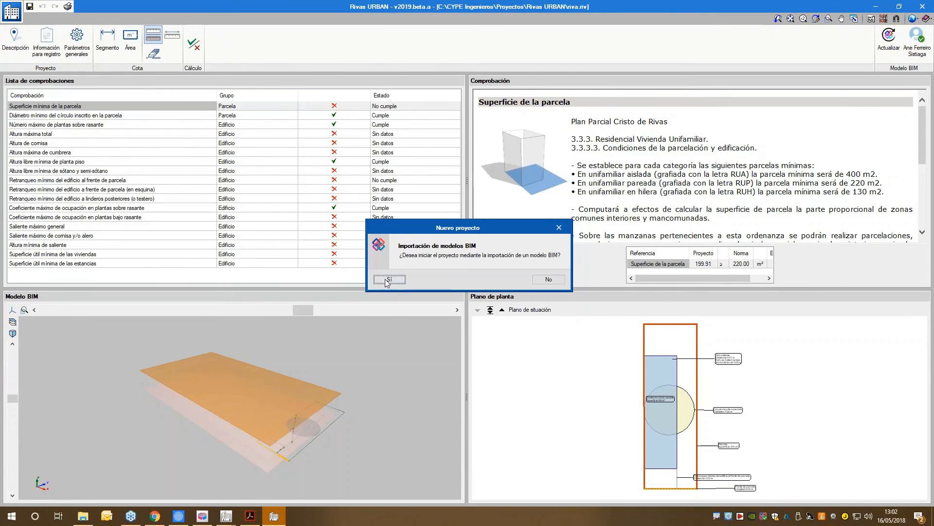
Step: Start the rivas job from the CYPEURBAN project on BIMserver.center, including the IFC Builder Arquitectura file in the import
click(432, 285)
click(460, 322)
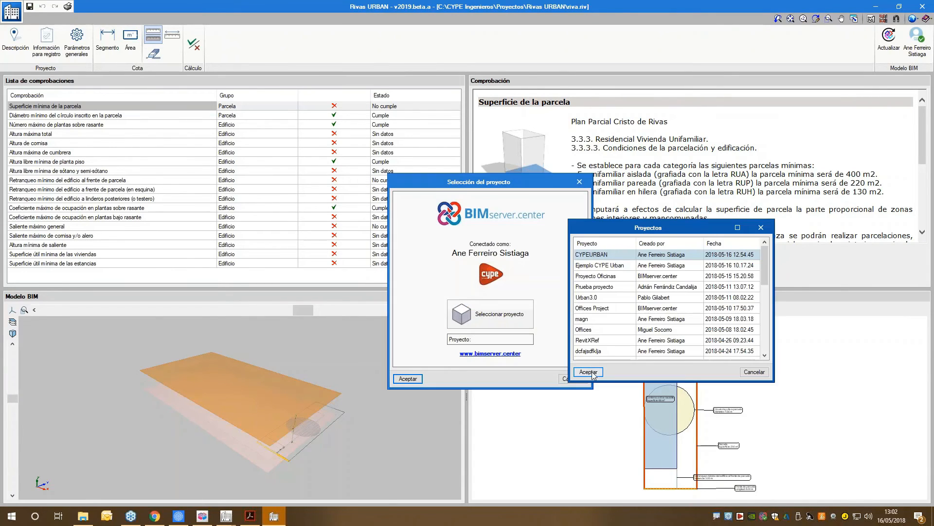
double_click(595, 375)
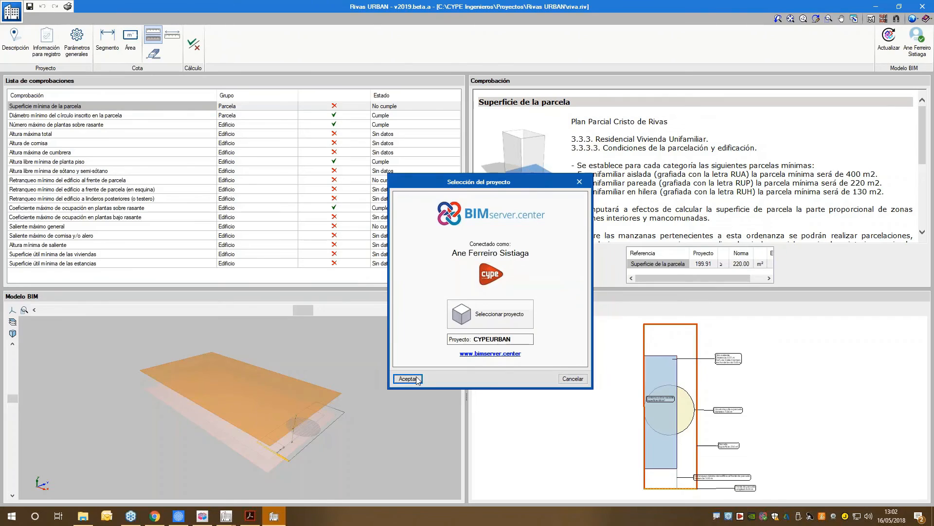
key(Return)
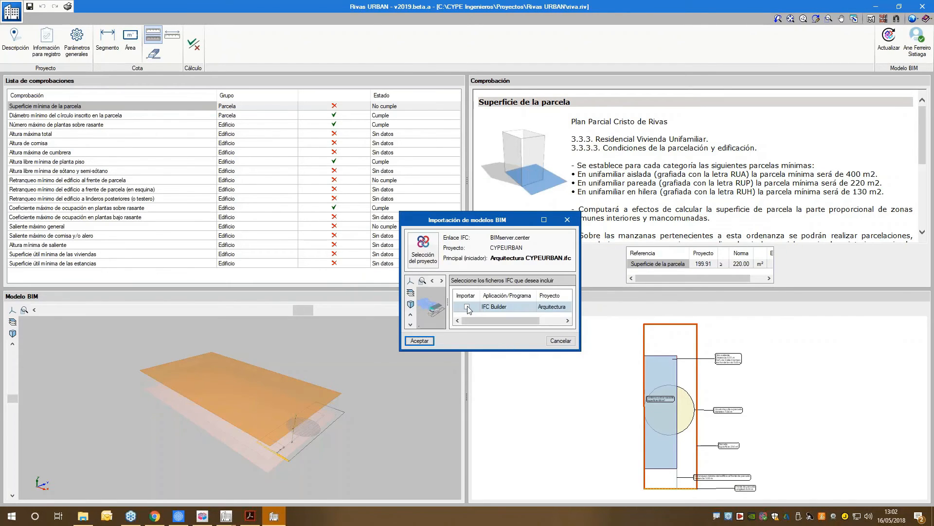
click(467, 307)
click(430, 341)
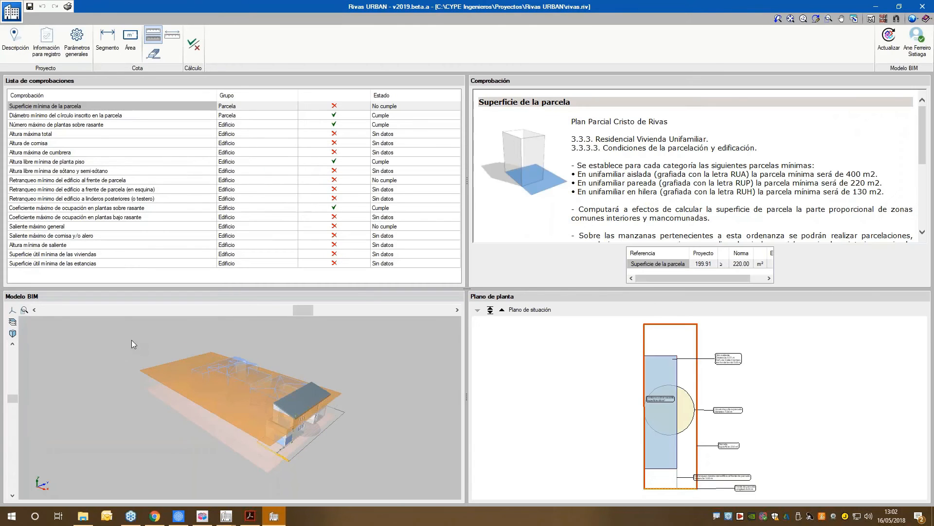
Step: Hide the Arquitectura CYPEURBAN elements in the BIM model view and inspect the Diámetro mínimo del círculo inscrito en la parcela check
click(13, 322)
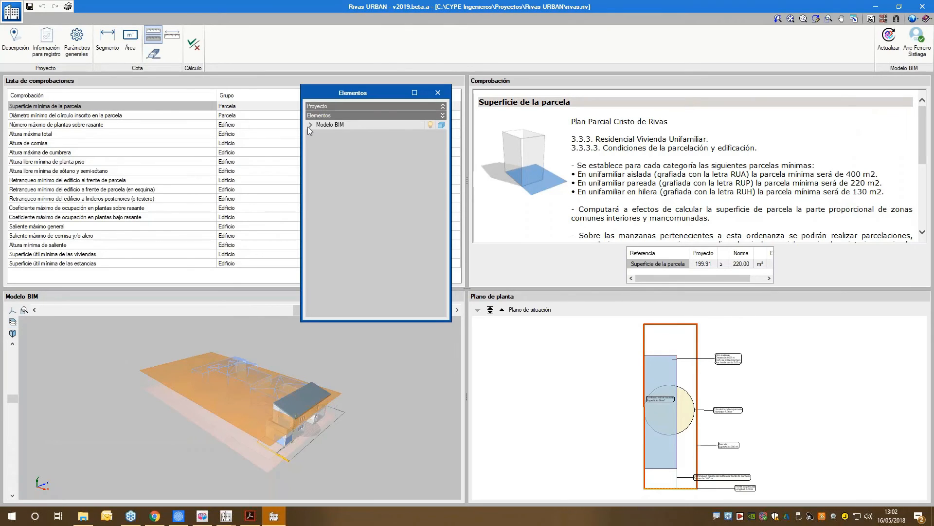
double_click(356, 127)
click(430, 134)
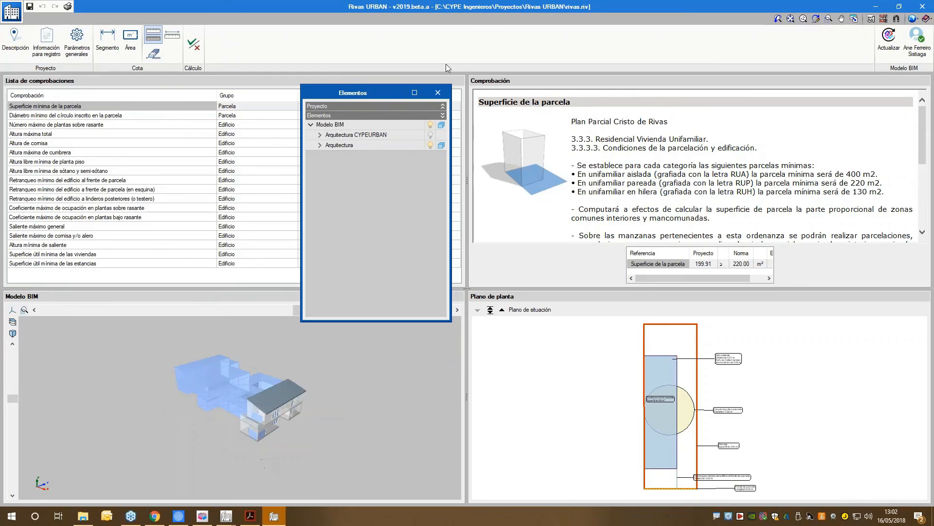
click(438, 93)
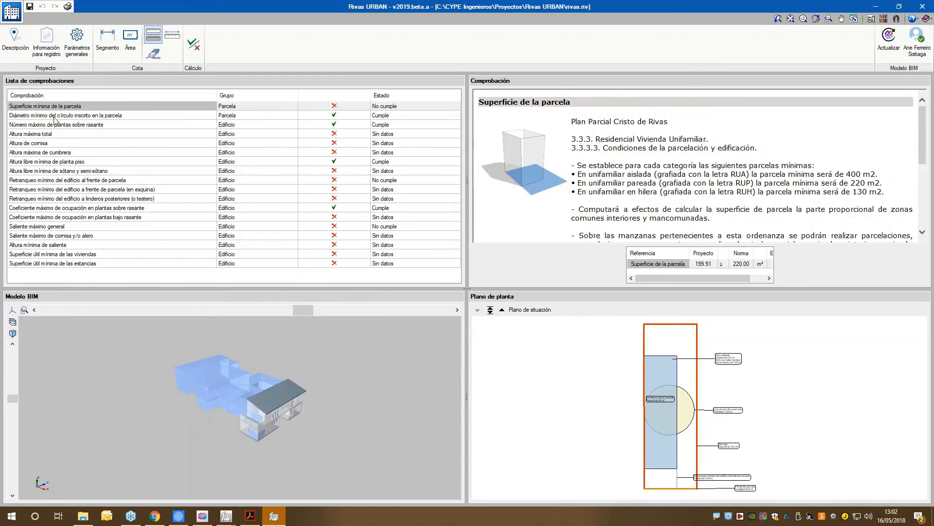
click(55, 116)
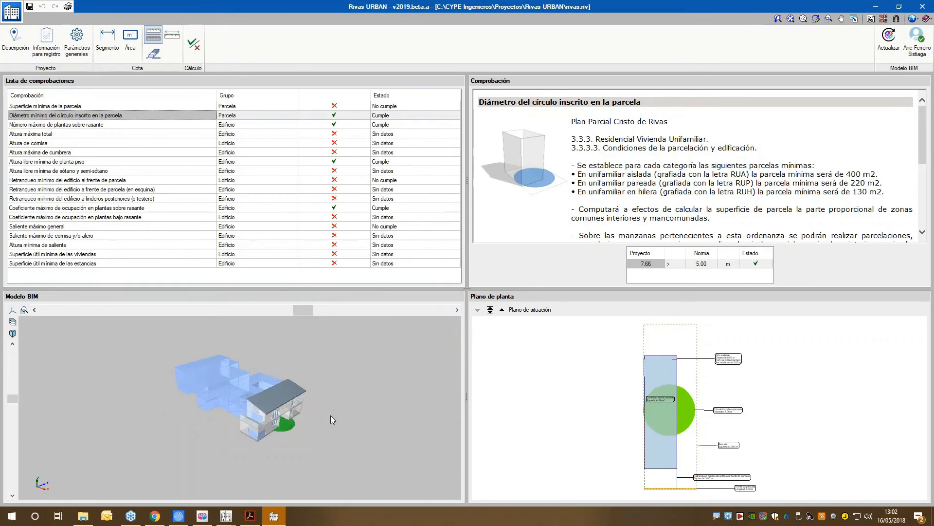
drag(314, 408, 349, 407)
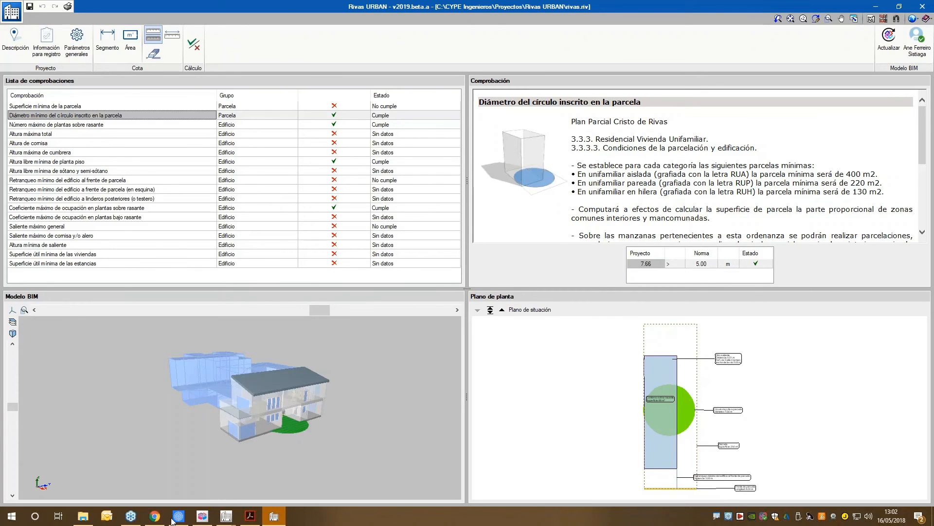
Step: Switch to Chrome, search YouTube for cype in a new tab, view the CYPE Ingenieros channel and close the tab
click(155, 516)
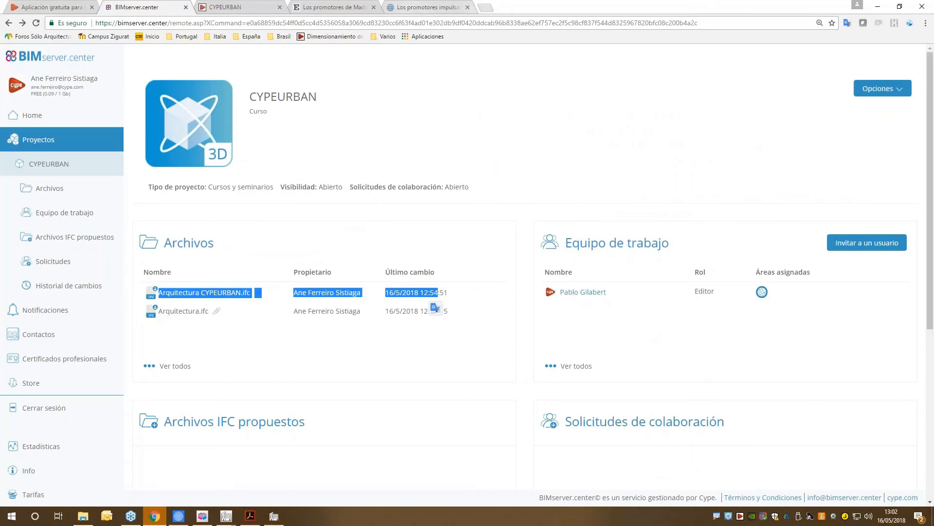
key(ctrl+t)
text(you)
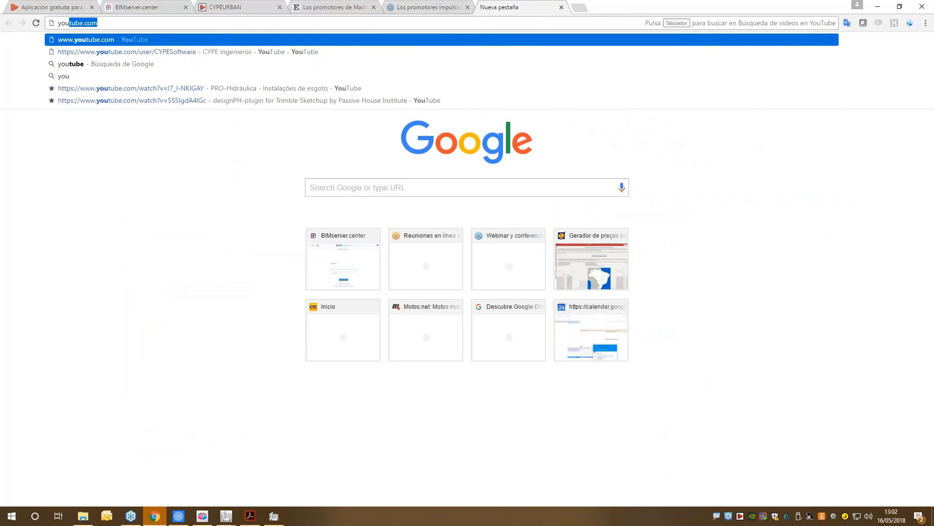
key(Return)
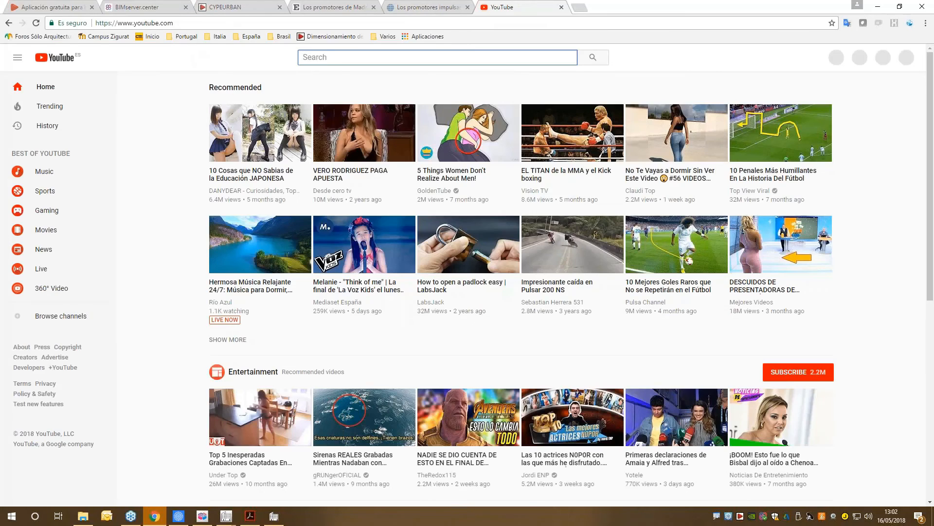
text(cype)
key(Return)
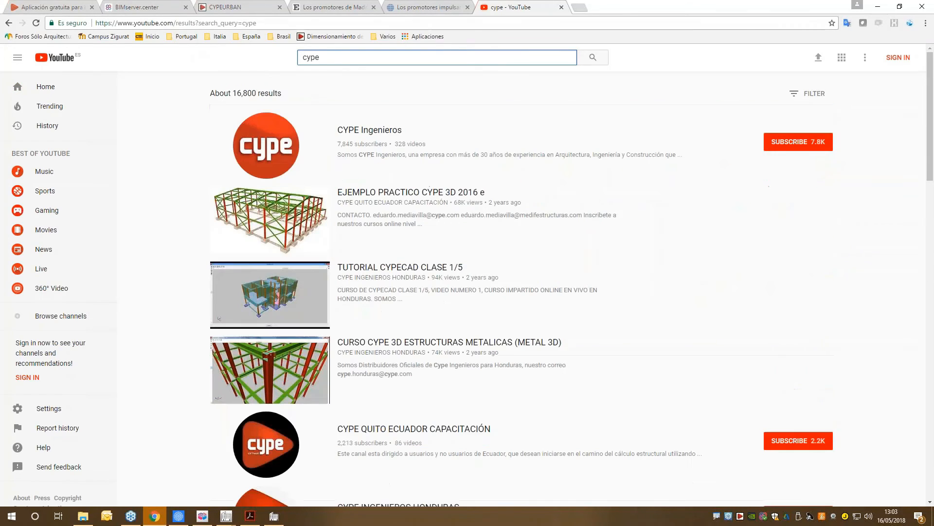
click(347, 128)
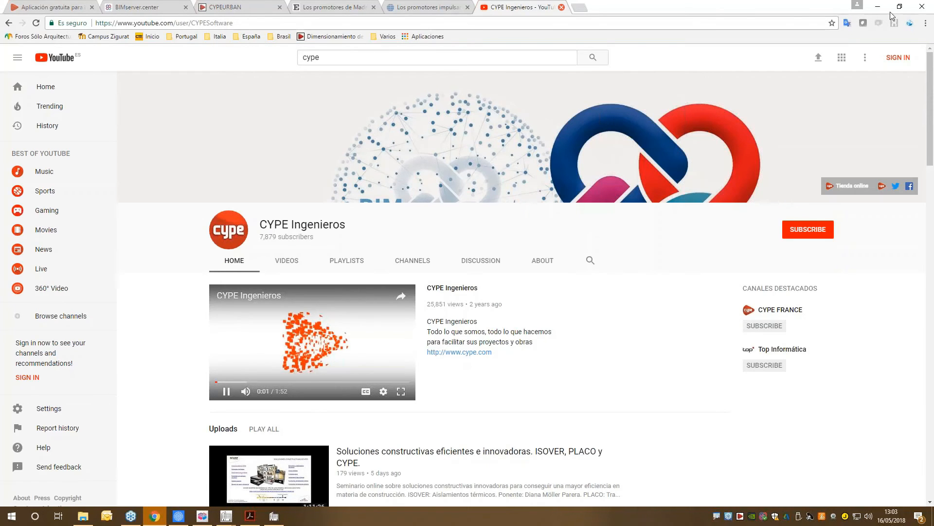
key(ctrl+w)
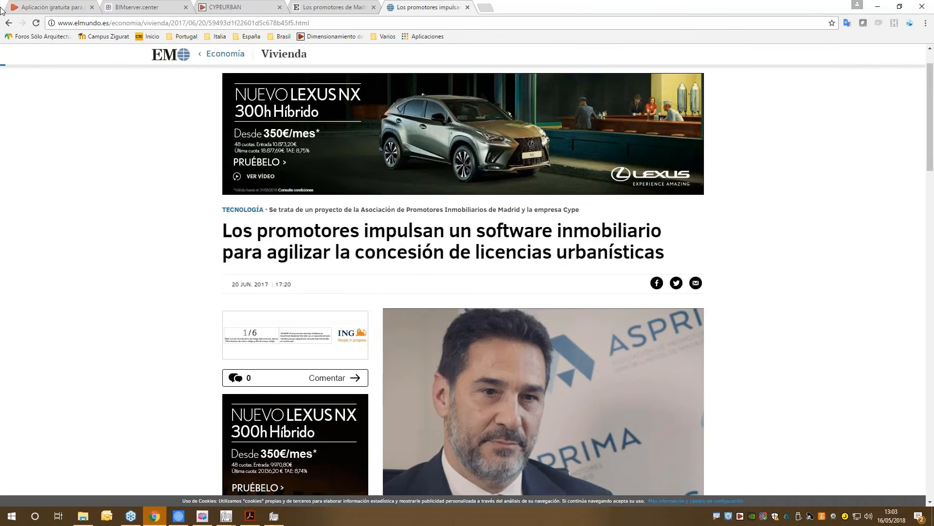
Step: Look through the open El Mundo and El País articles on the property developers' tool for speeding up planning licences
scroll(355, 203, down, 6)
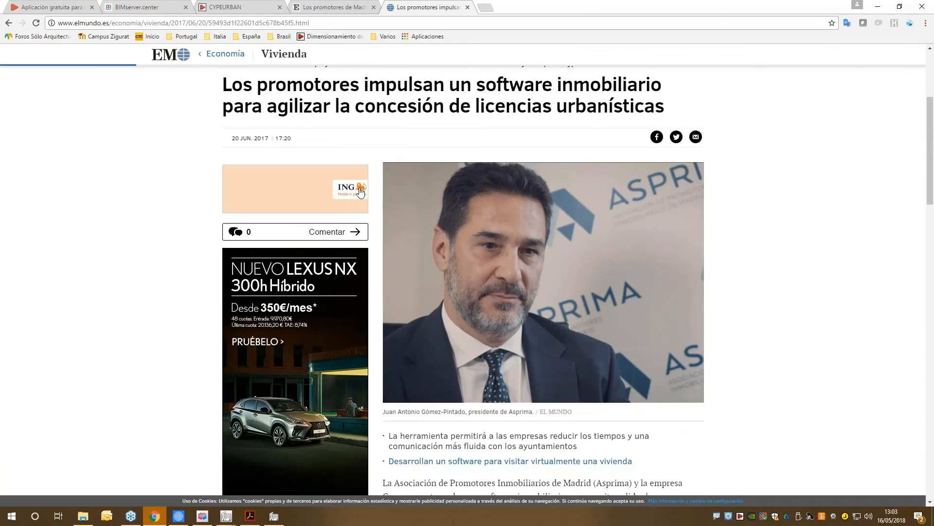
scroll(354, 203, up, 4)
scroll(392, 276, up, 4)
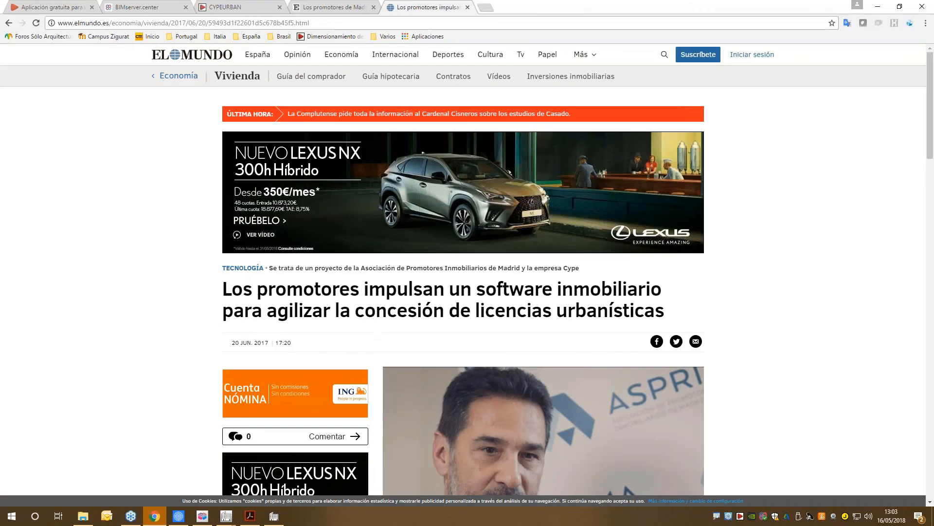
key(ctrl+Page_Up)
scroll(392, 277, down, 3)
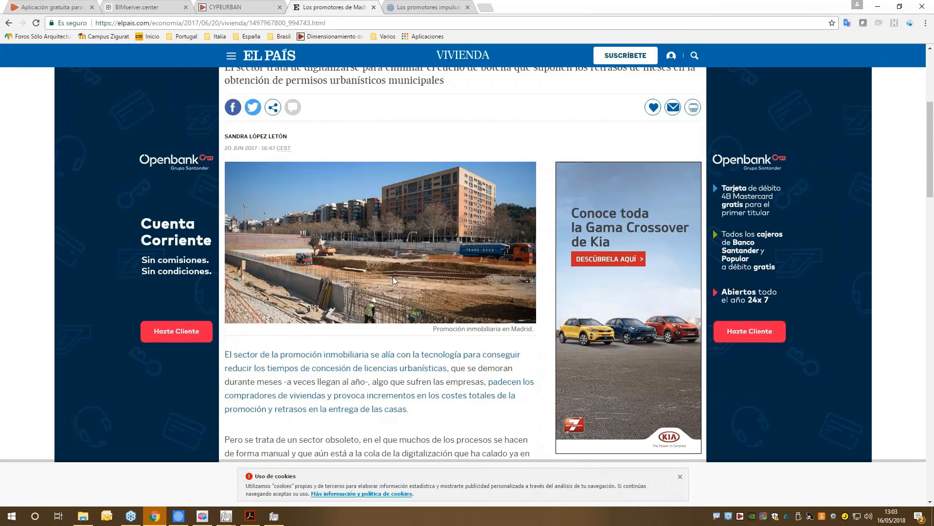
scroll(392, 276, down, 4)
scroll(393, 276, up, 8)
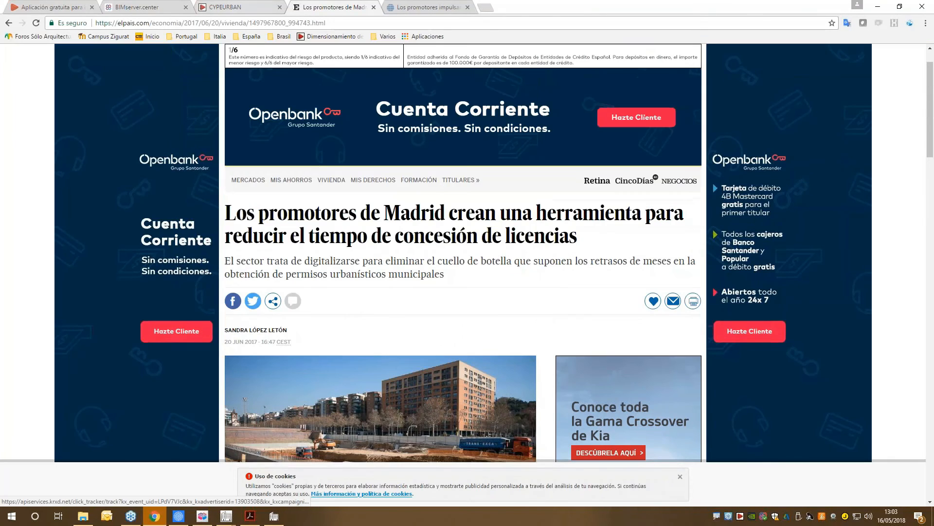
Step: Review the CYPEURBAN program description on the CYPE website, and show the CYPEURBAN project page on BIMserver.center
click(234, 7)
scroll(421, 164, down, 10)
scroll(329, 155, up, 4)
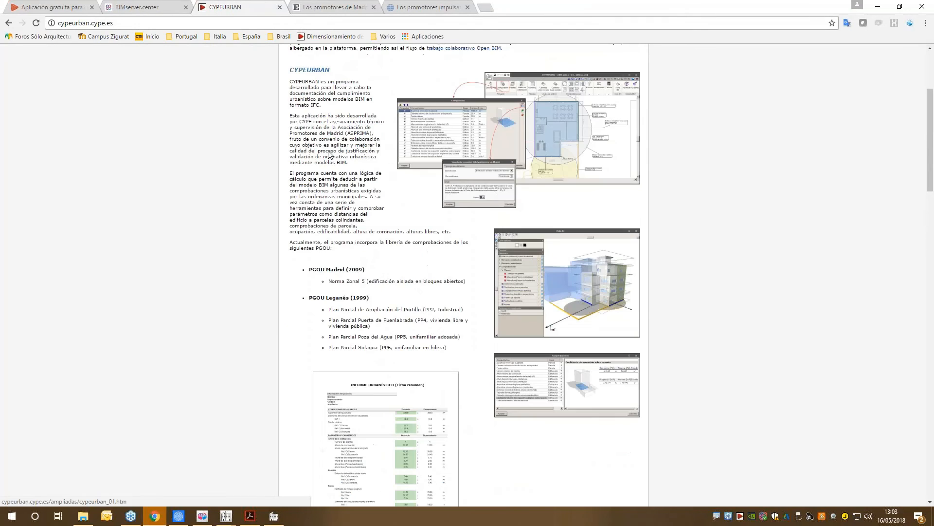
scroll(235, 82, up, 3)
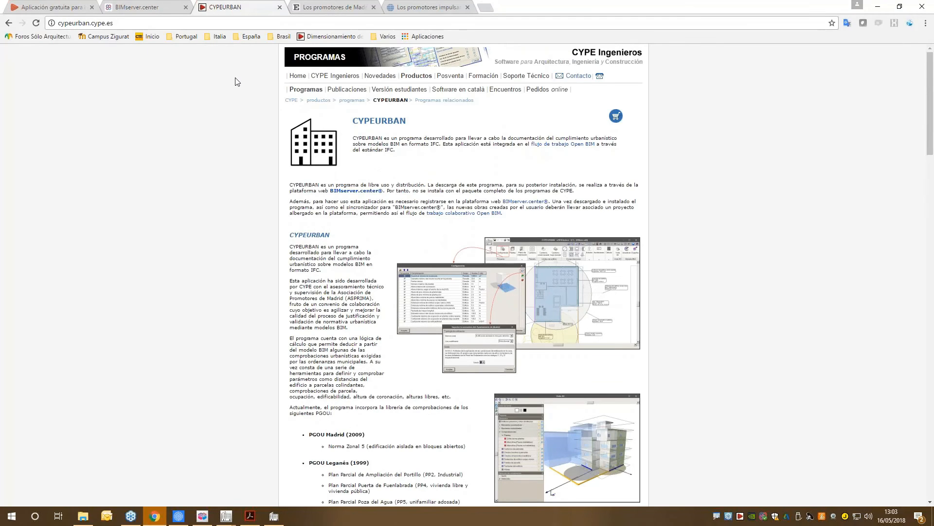
click(137, 6)
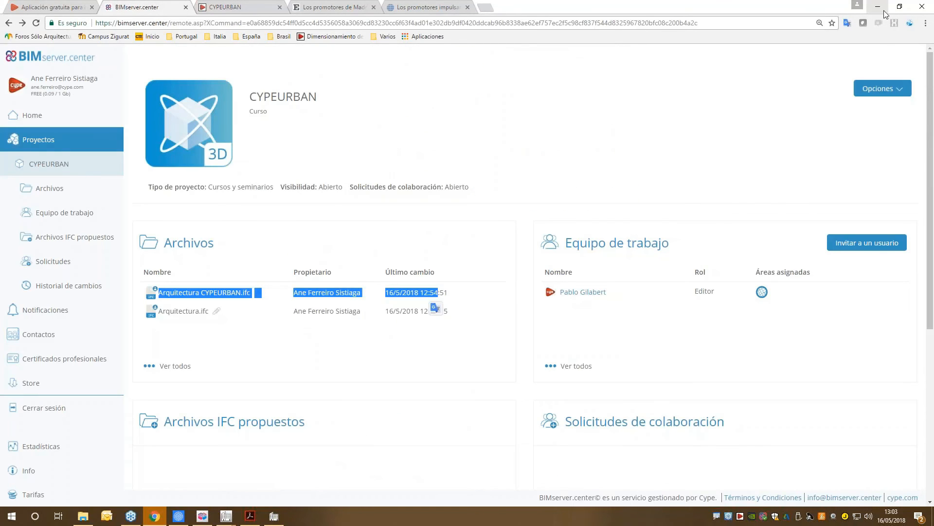
Step: Leave the browser and switch to the CYPEURBAN window with the CYPEUrban Ejemplo.urb project
click(879, 7)
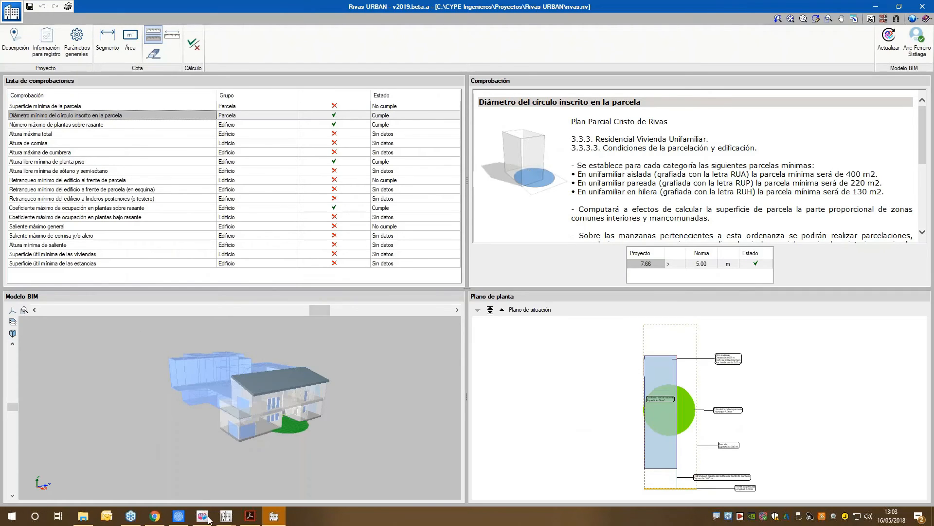
mouse_move(217, 514)
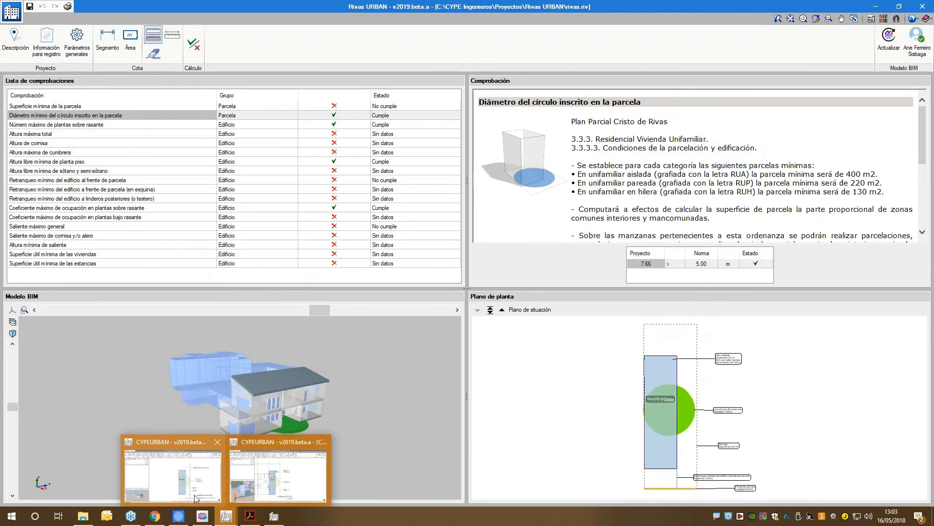
click(173, 474)
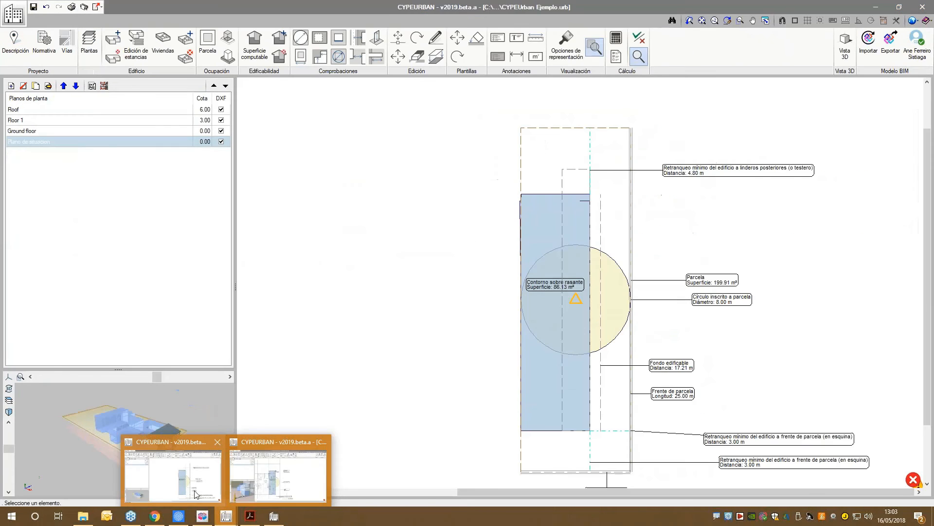
Step: Review the project's regulation checks and the Plan General de Ordenación Urbana de Madrid de 1997 settings, leaving them unmodified
click(43, 45)
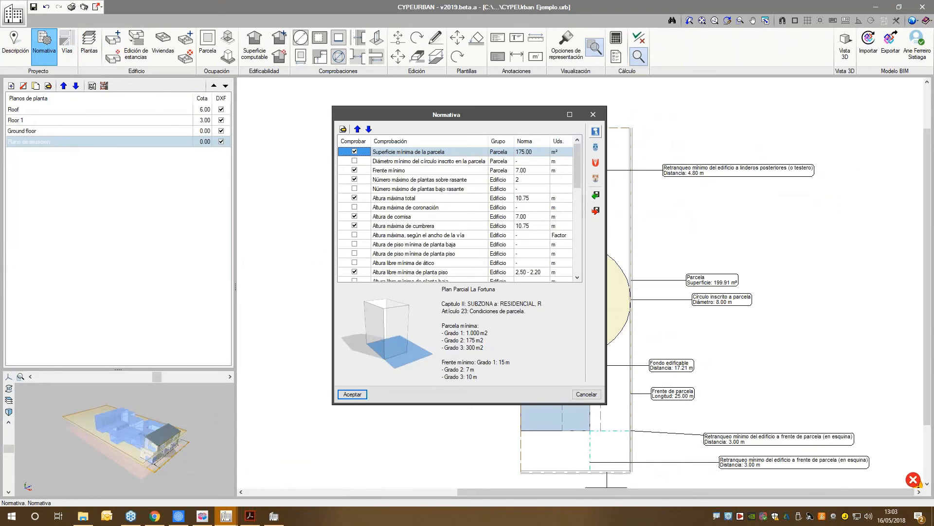
click(595, 131)
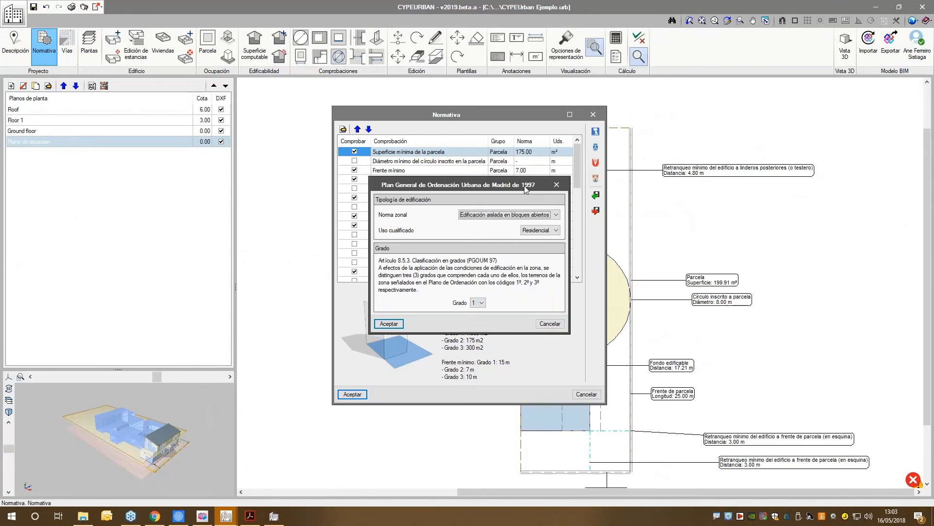
drag(526, 189, 638, 148)
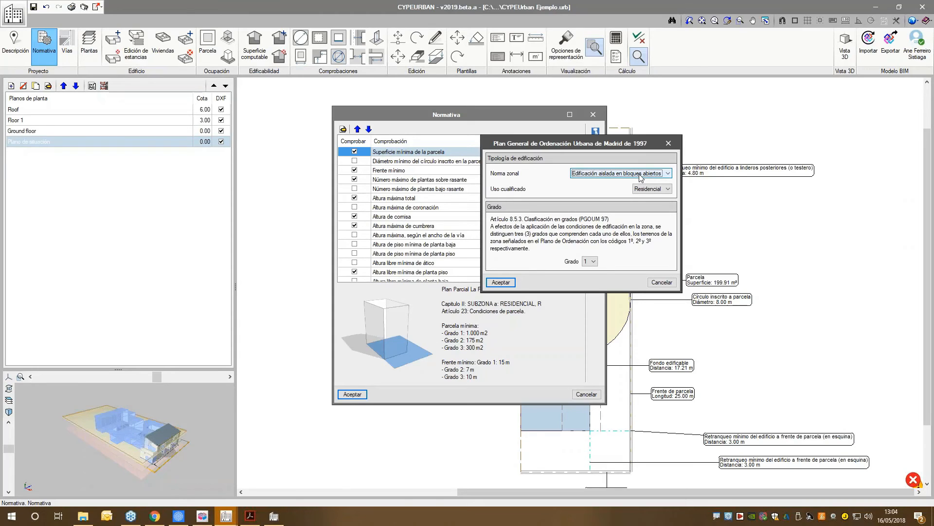
click(666, 145)
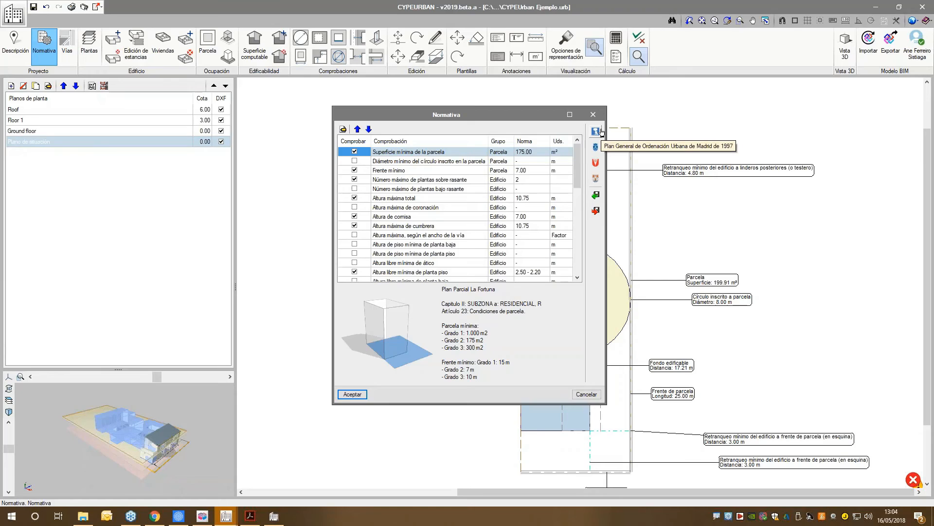
key(Return)
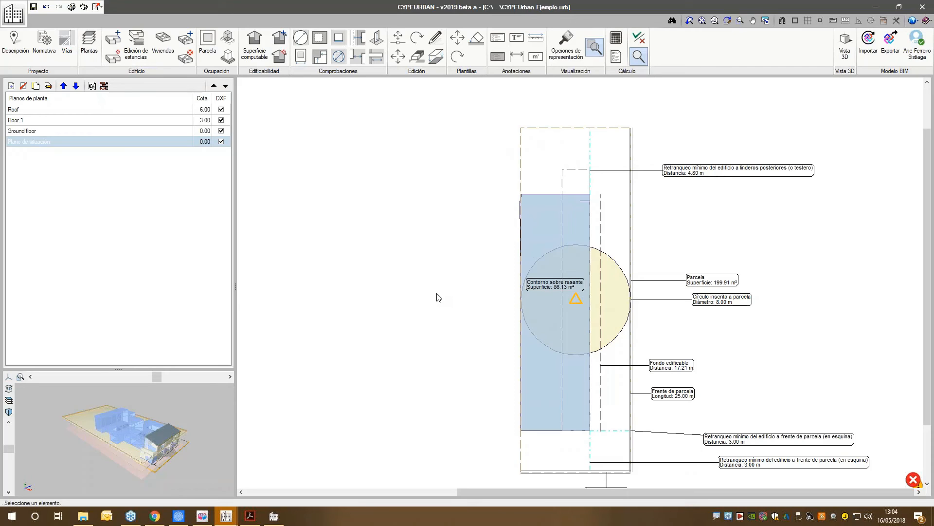
Step: Try to override the plot's area with 205 m² using the Edit tool with all element types selectable
scroll(393, 280, down, 1)
scroll(409, 236, up, 1)
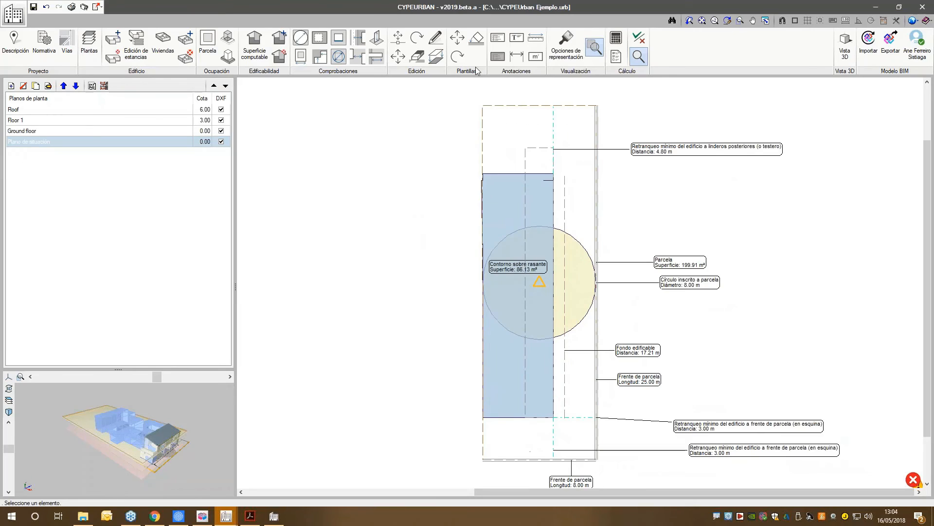
click(436, 37)
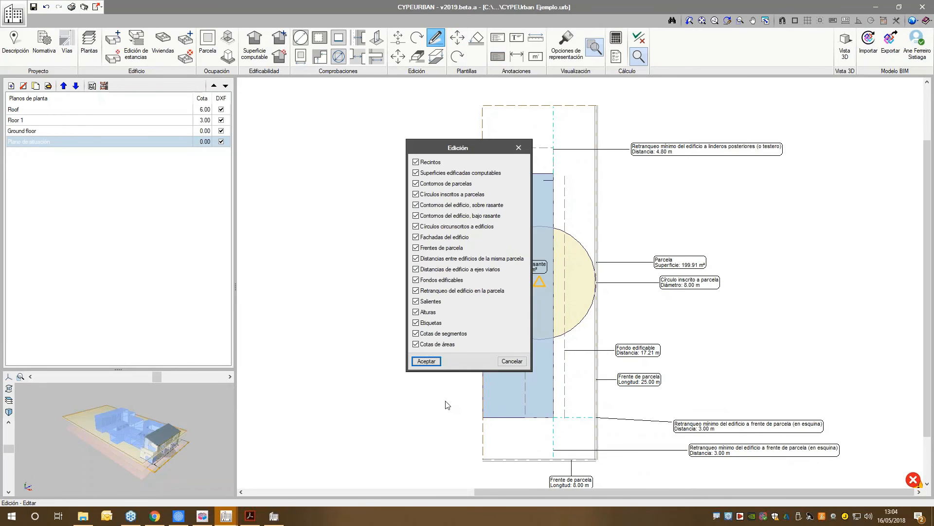
key(Return)
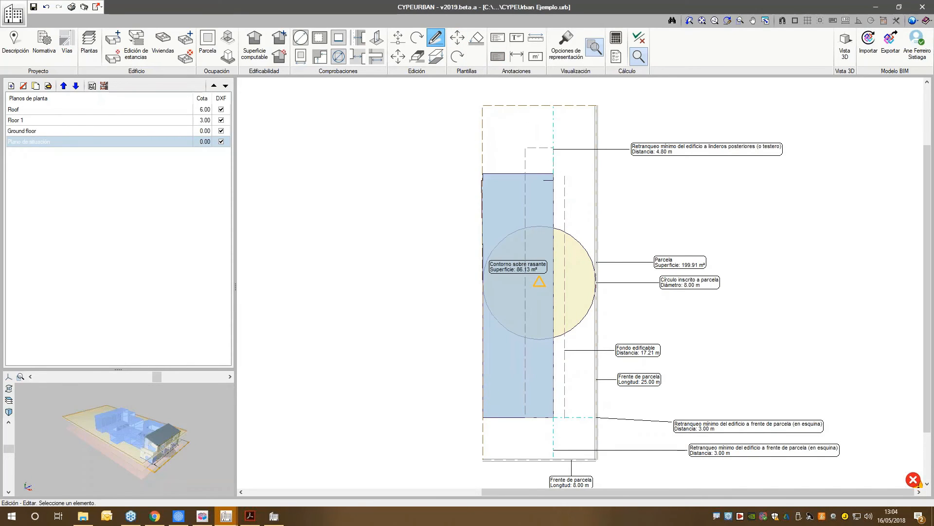
click(535, 106)
key(Tab)
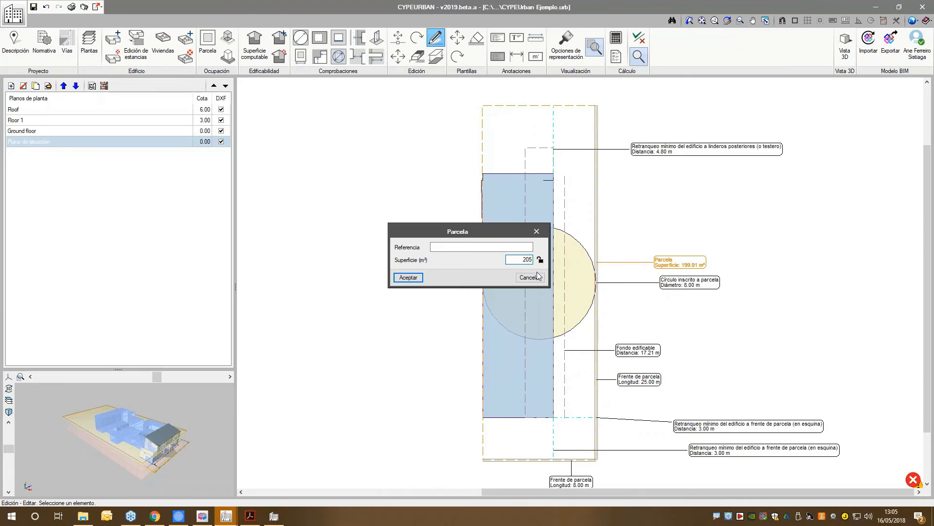
text(5)
drag(529, 259, 519, 281)
click(517, 278)
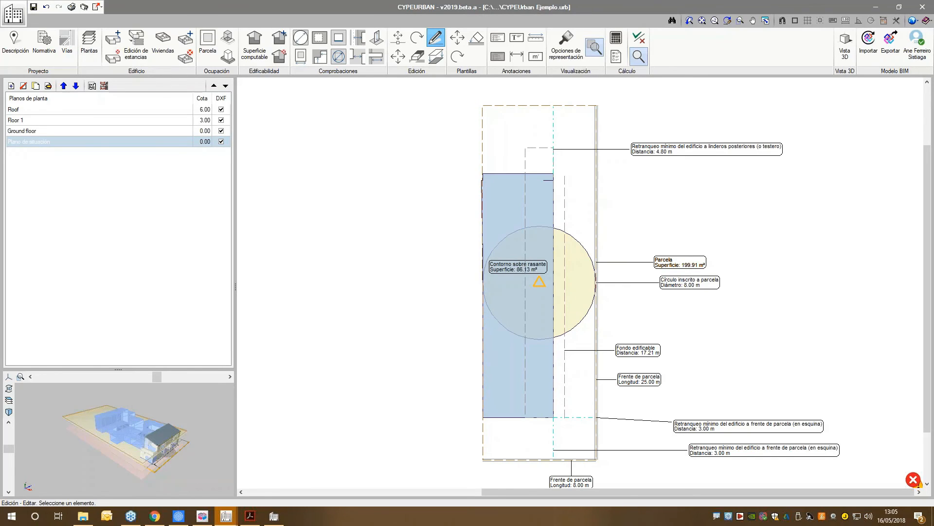
Step: Review the plot's reference and area properties, and examine its frontage and buildable depth annotations on the site plan
click(507, 146)
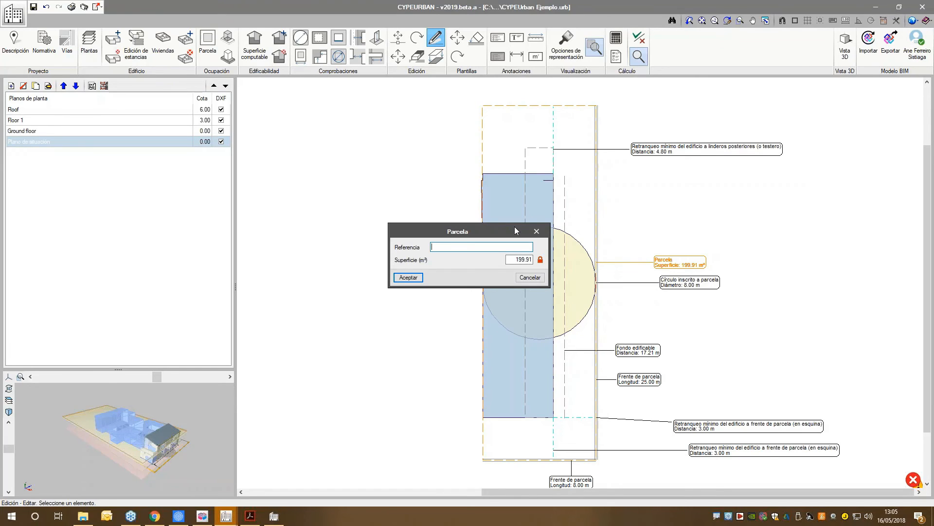
click(534, 230)
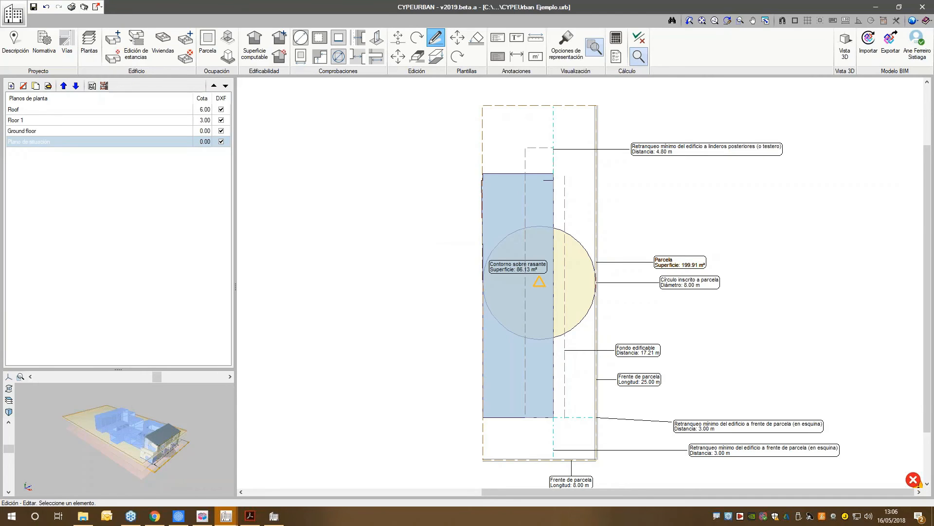
scroll(518, 266, up, 2)
scroll(612, 286, down, 2)
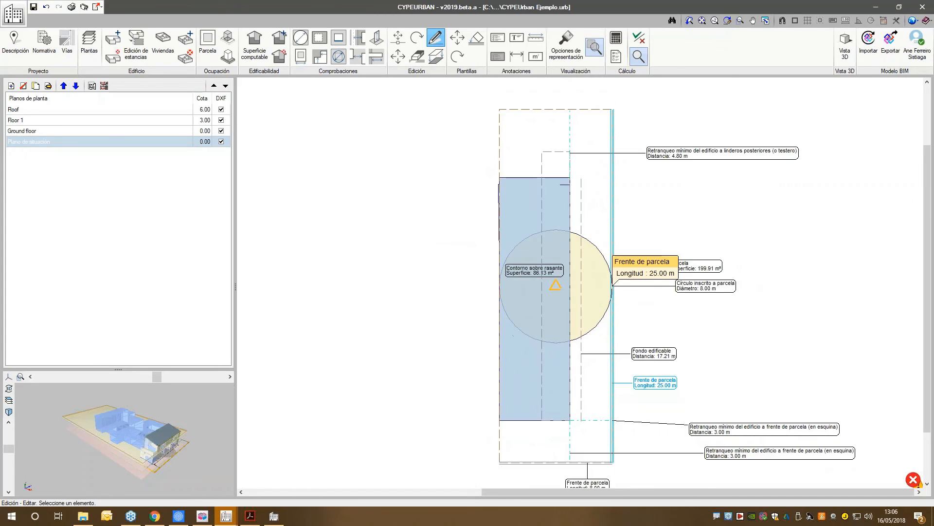
middle_drag(612, 286, 587, 252)
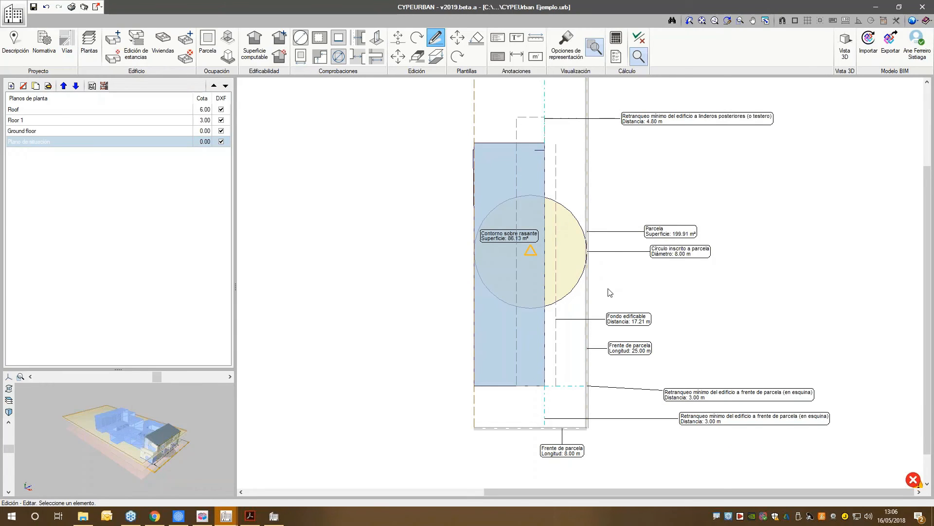
scroll(624, 325, up, 1)
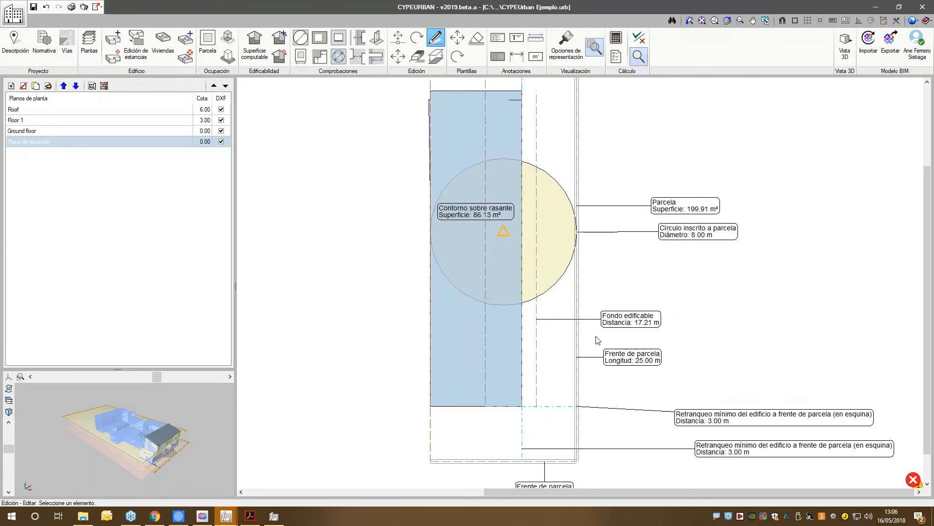
middle_drag(633, 356, 619, 339)
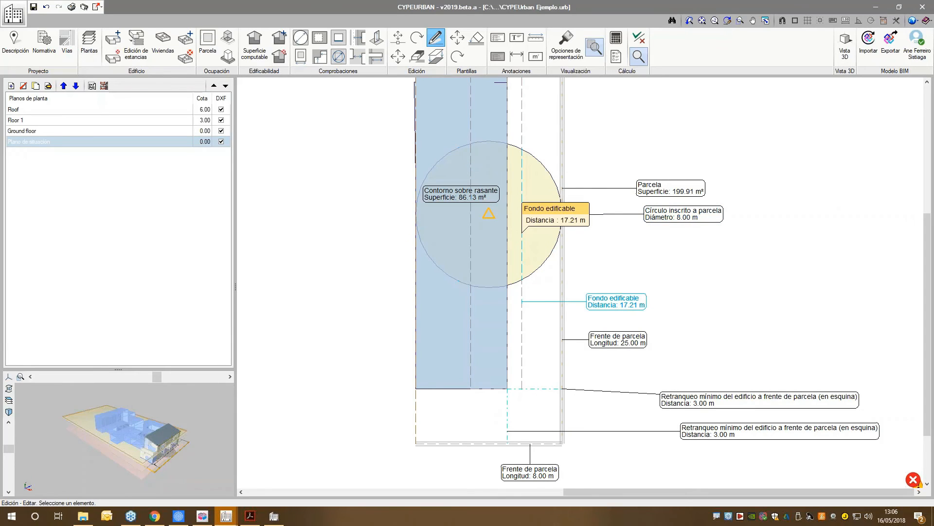
Step: Add a text label reading "gfdgdf" beside the plot, above the Parcela label, and delete it
click(420, 60)
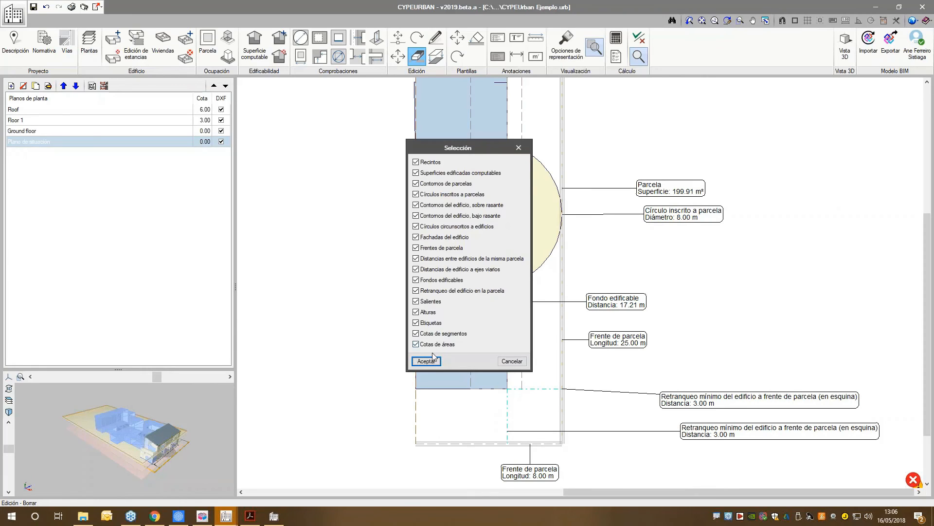
click(511, 361)
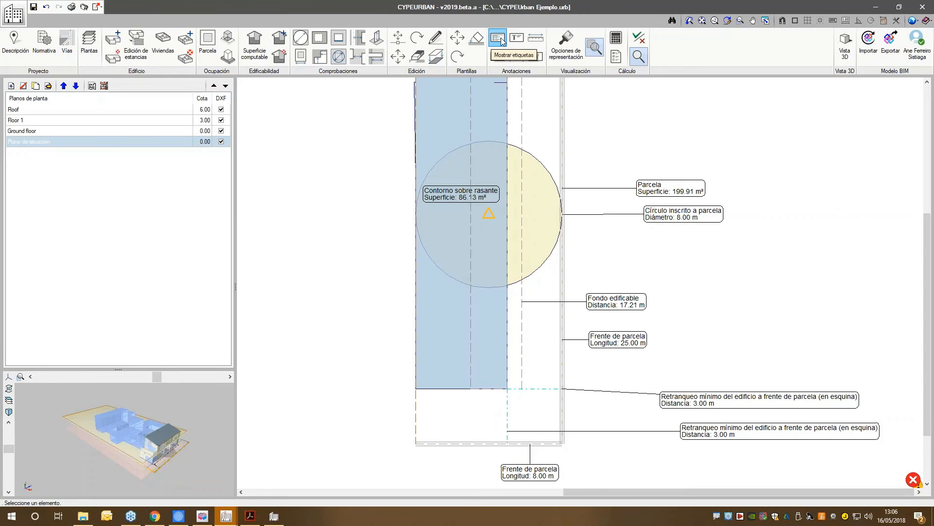
click(516, 37)
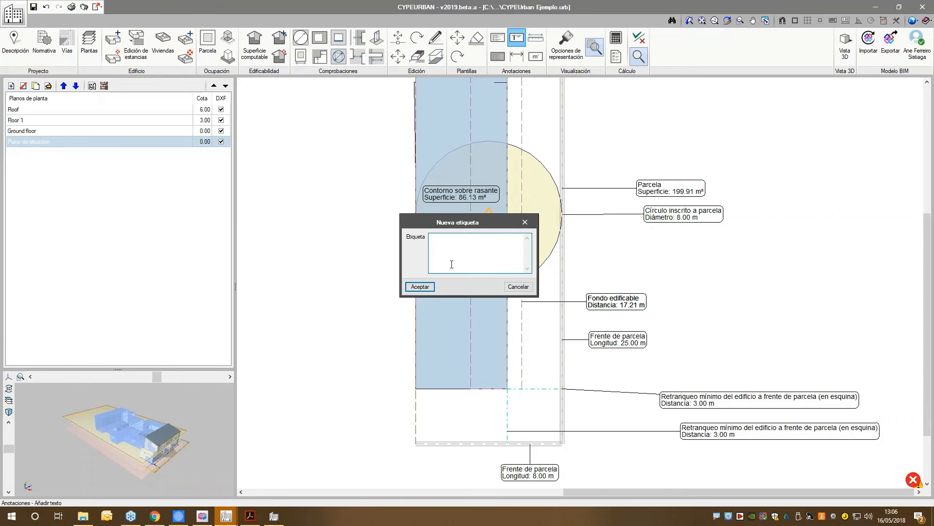
text(gfdgdf)
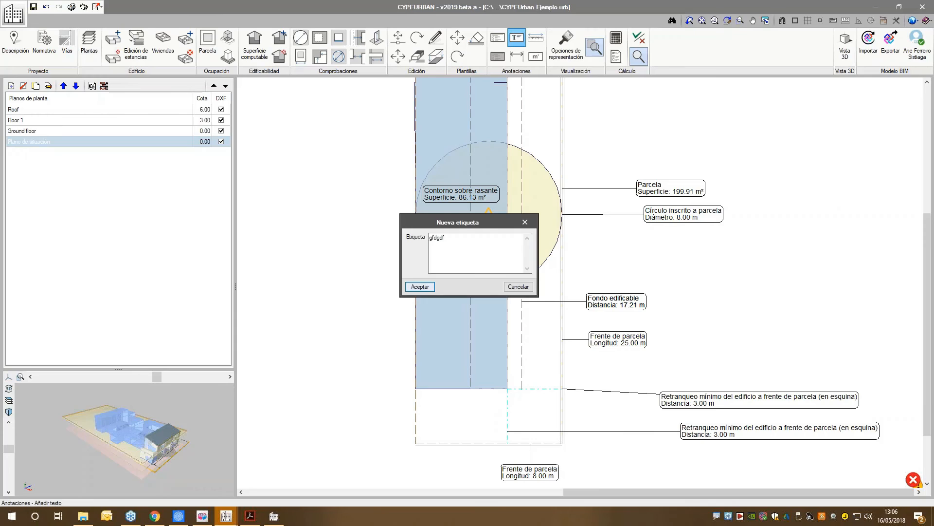
key(Return)
click(608, 146)
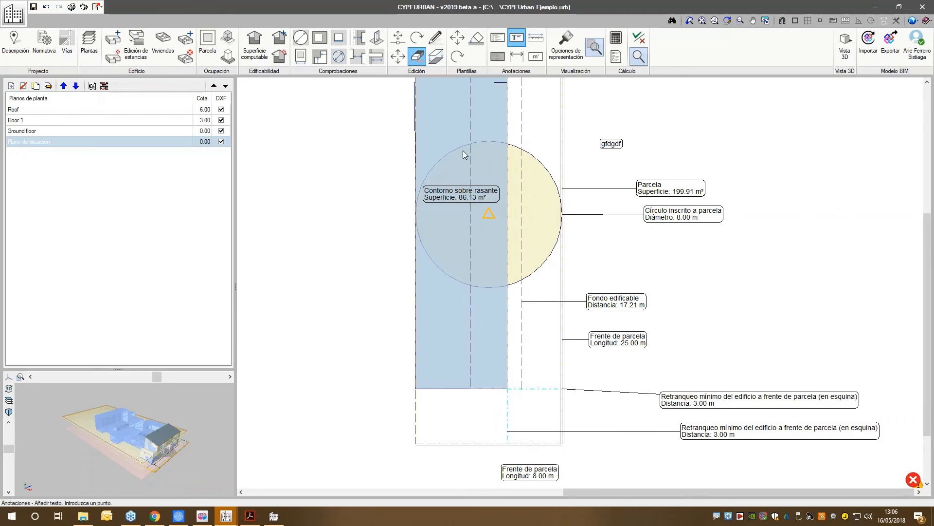
key(Return)
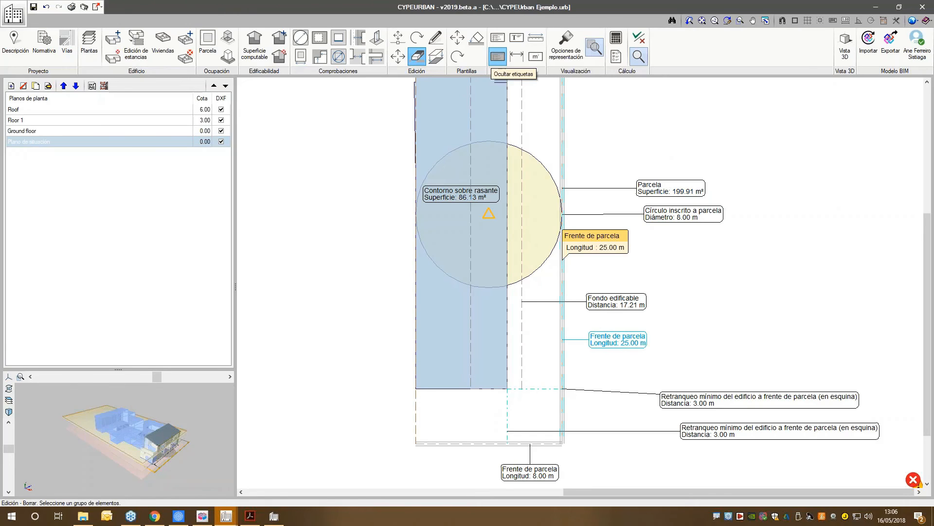
Step: Hide the Parcela area label on the site plan
click(498, 57)
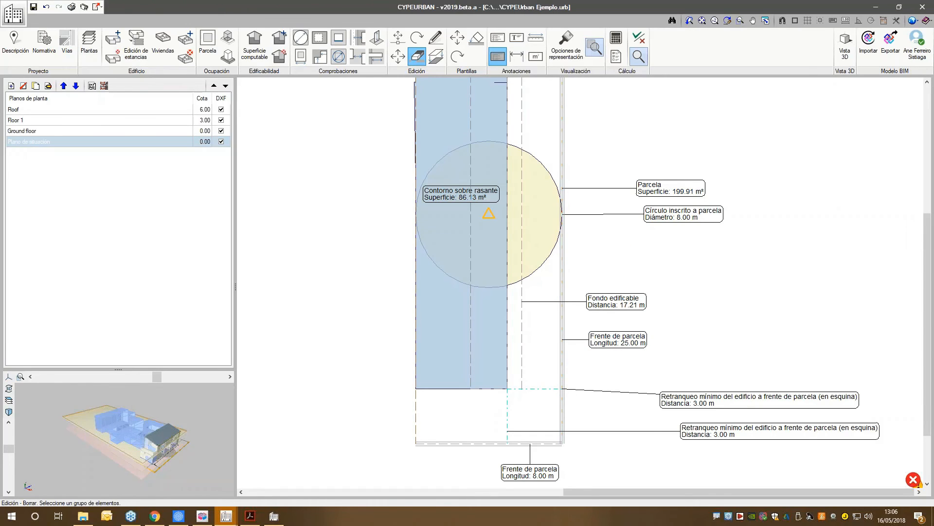
click(682, 191)
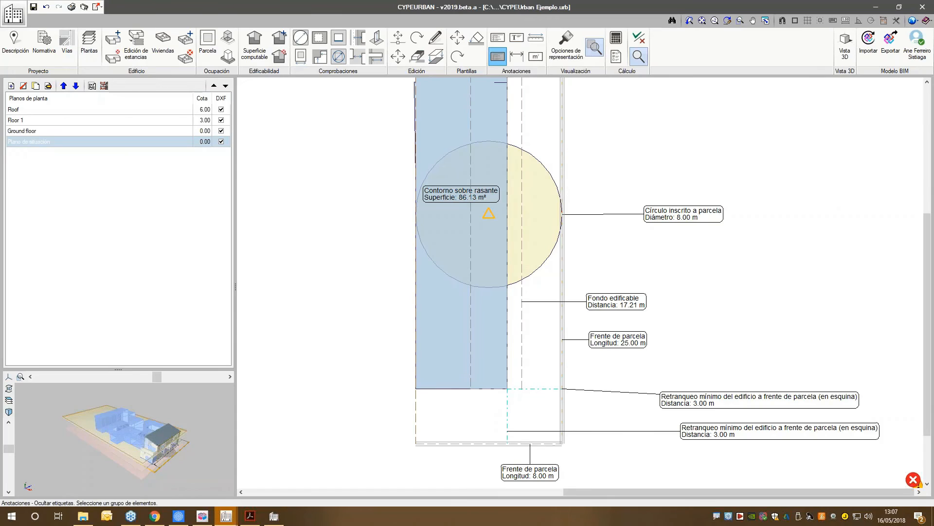
middle_drag(574, 166, 591, 334)
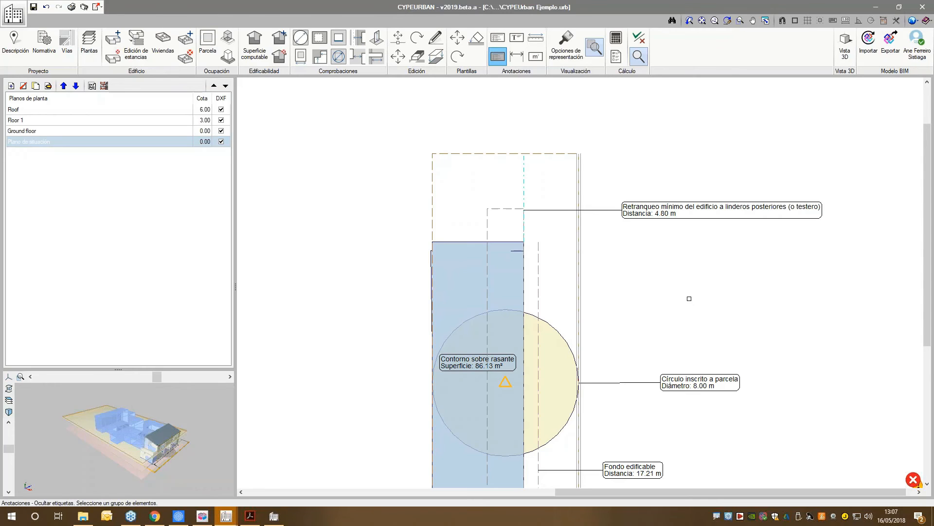
mouse_move(669, 273)
middle_down()
mouse_move(653, 245)
mouse_move(598, 226)
middle_up()
scroll(626, 255, down, 1)
scroll(593, 230, down, 1)
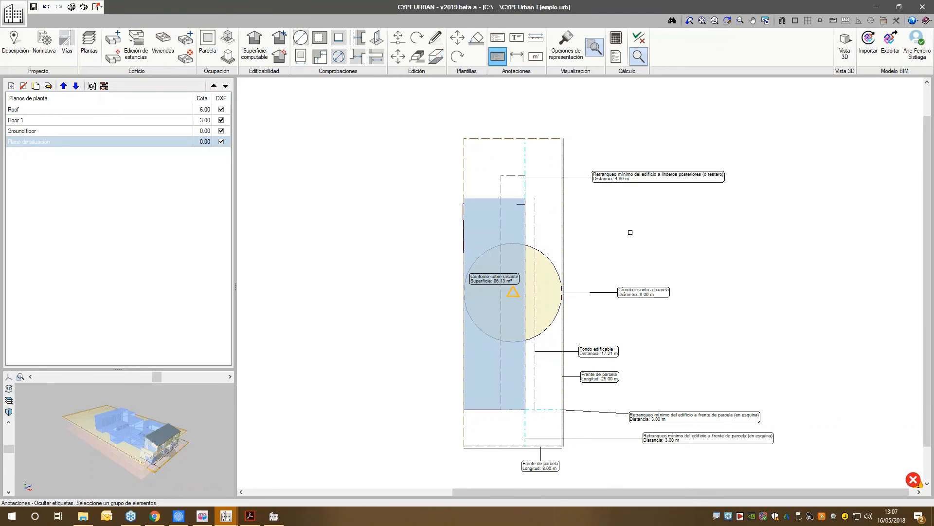
Step: View the project and technician information in the project description, and close it without changes
click(14, 46)
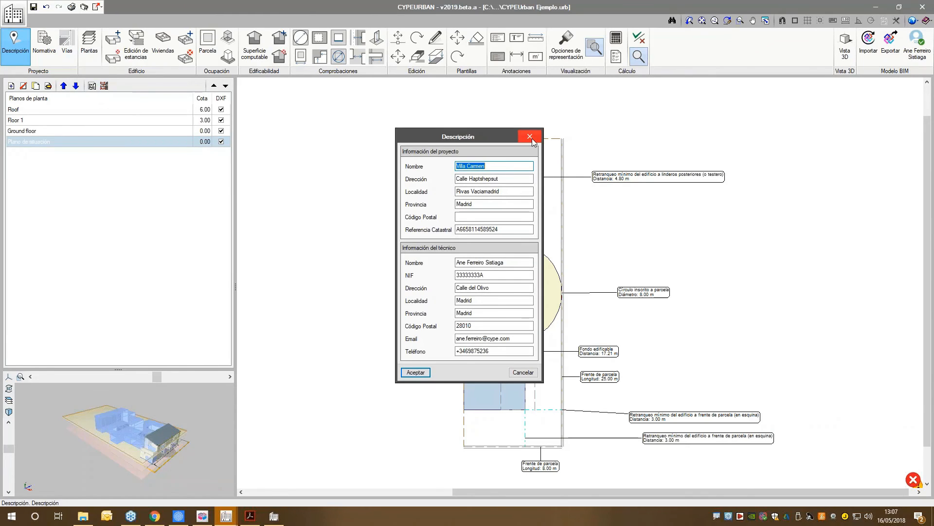
click(533, 141)
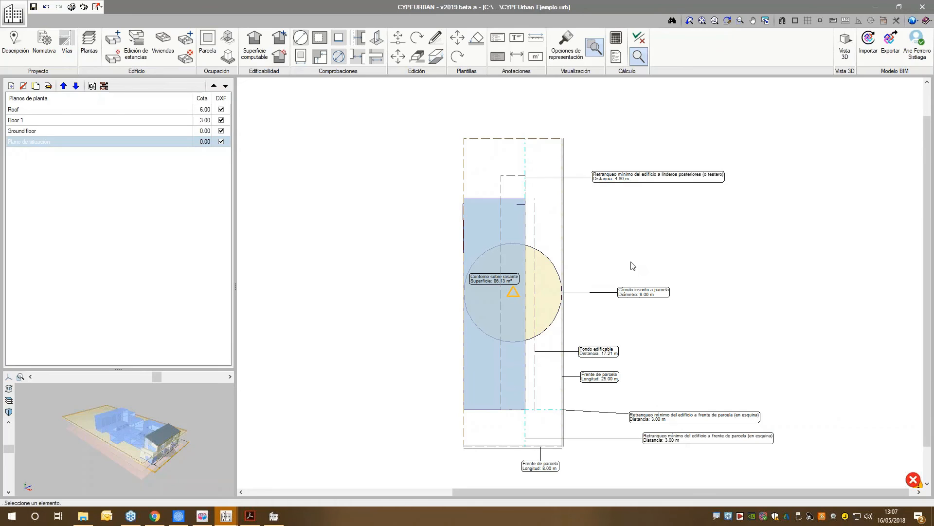
mouse_move(480, 223)
middle_drag(628, 271, 584, 248)
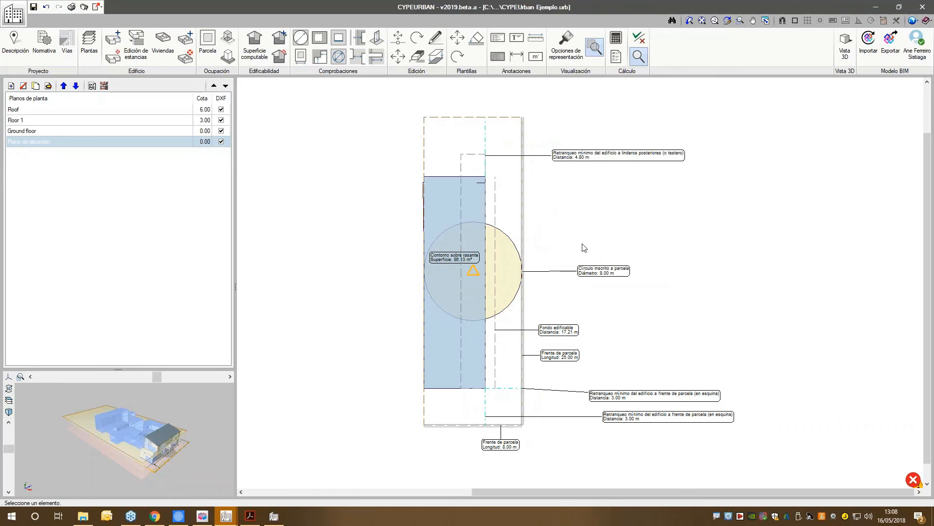
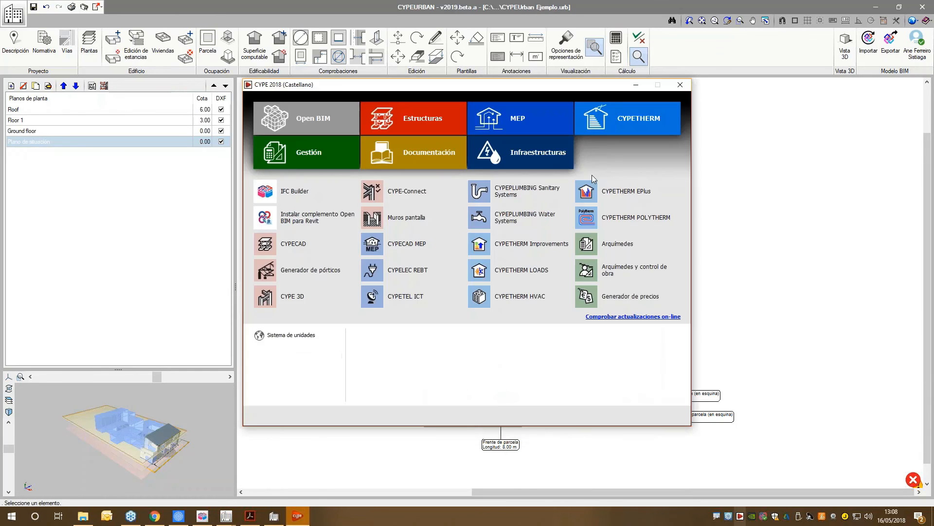
Step: Look through the Infraestructuras programs in the CYPE 2018 launcher, and open the BIMserver.center Store in Chrome
click(536, 155)
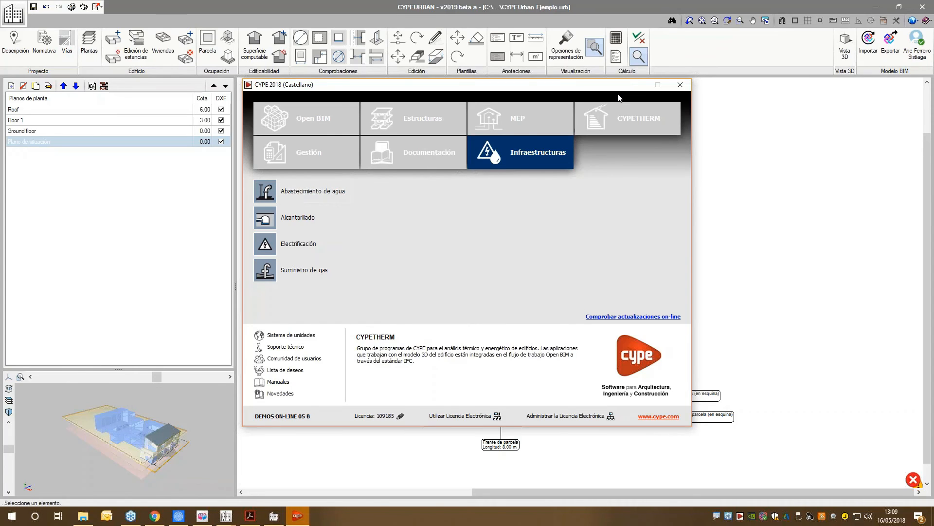
click(636, 87)
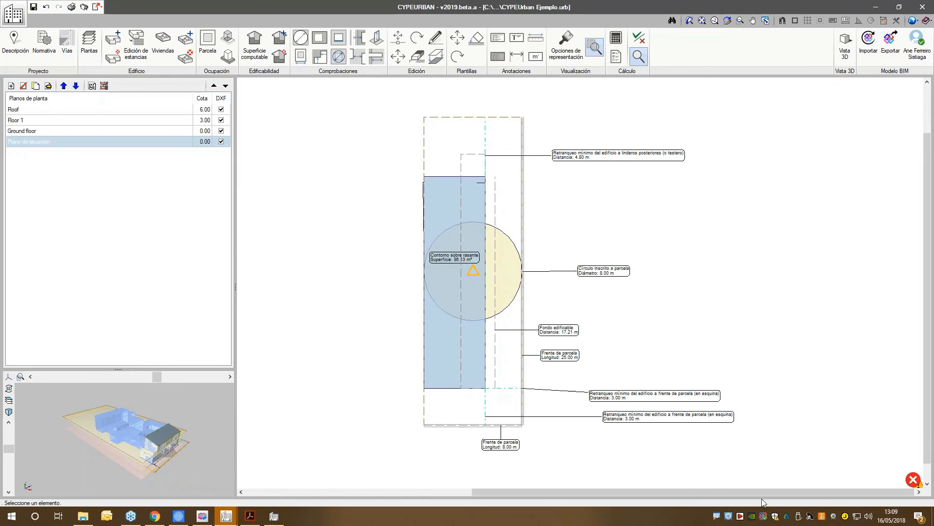
click(740, 516)
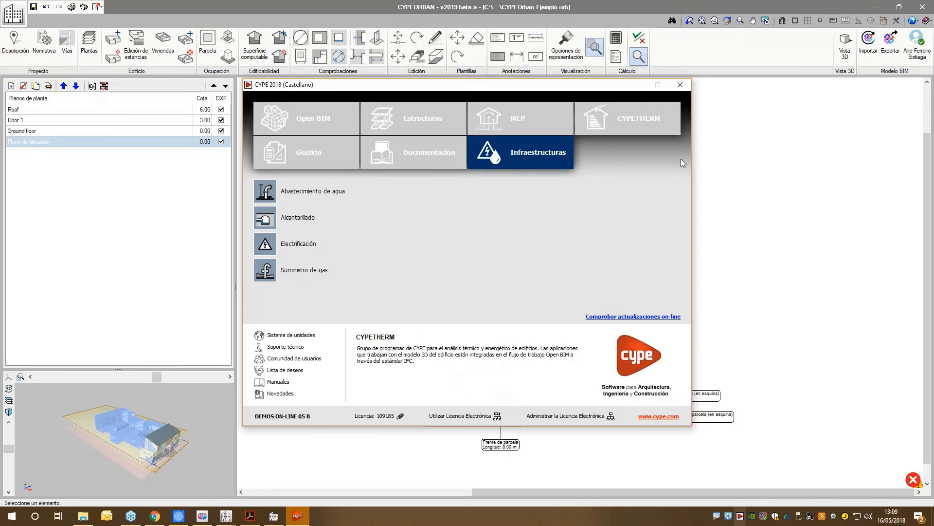
click(536, 127)
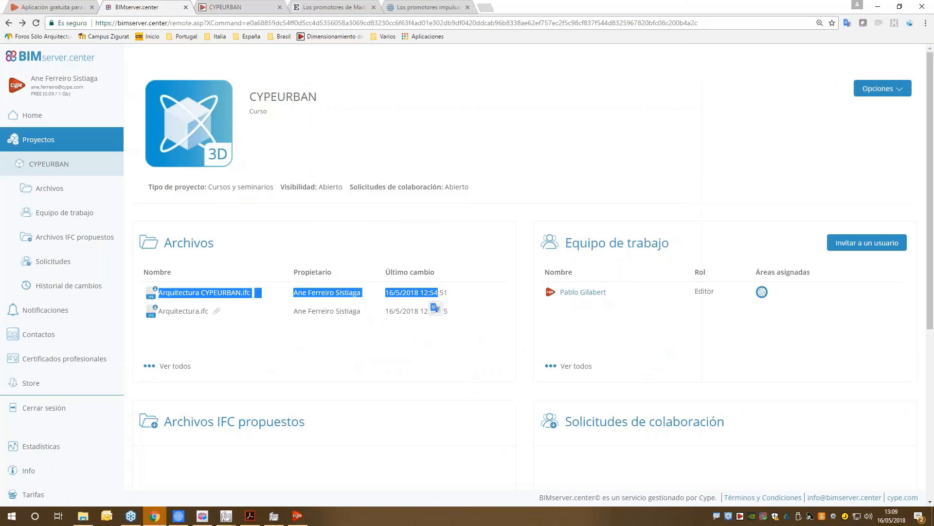
click(48, 361)
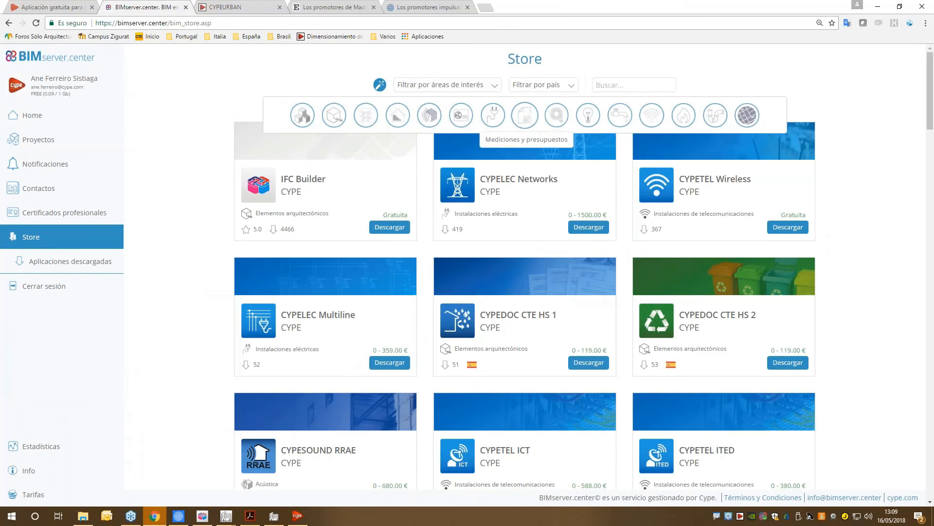
Step: Filter the Store by Protección contra incendios, open the CYPEFIRE CTE page, and look through its enlarged screenshots
click(556, 116)
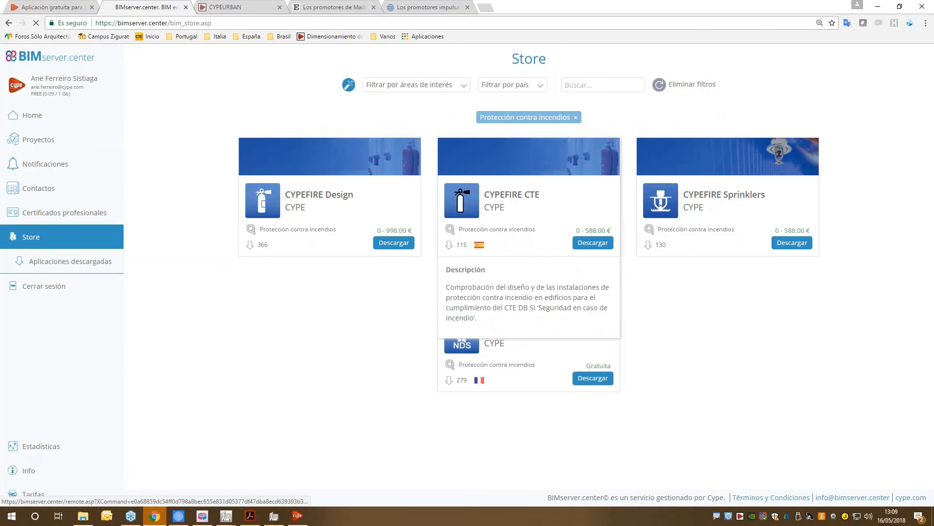
click(473, 199)
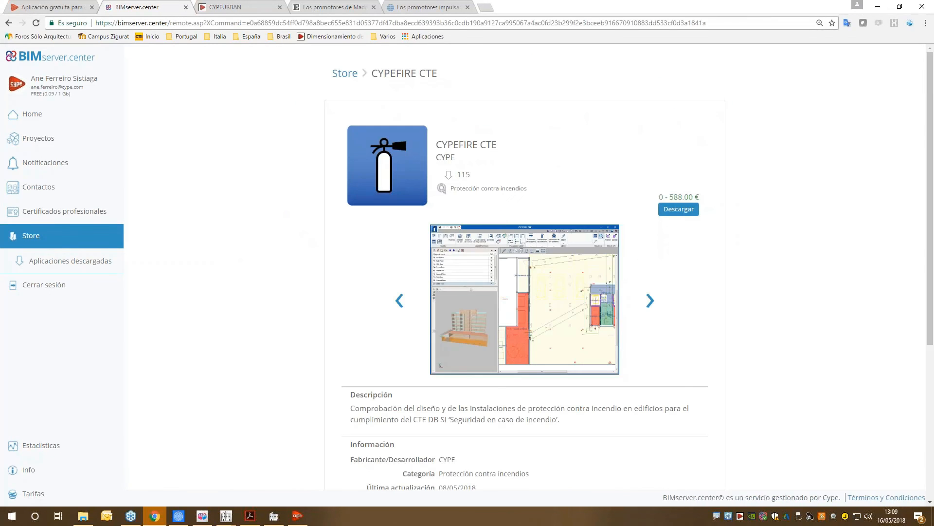
click(600, 305)
click(904, 295)
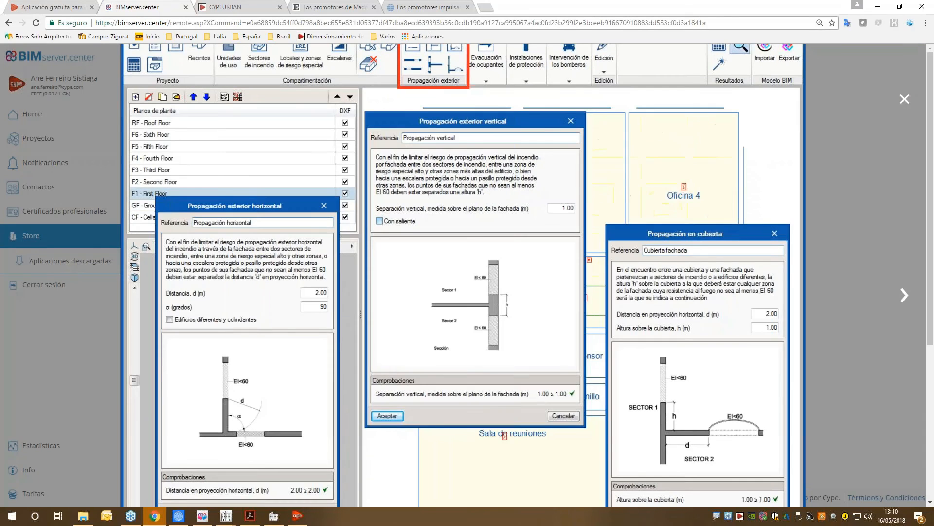
click(904, 294)
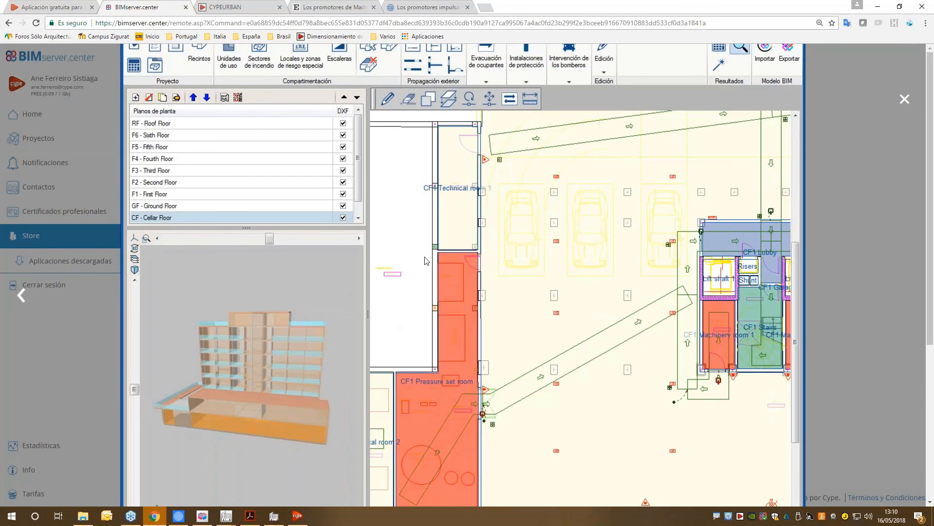
click(904, 100)
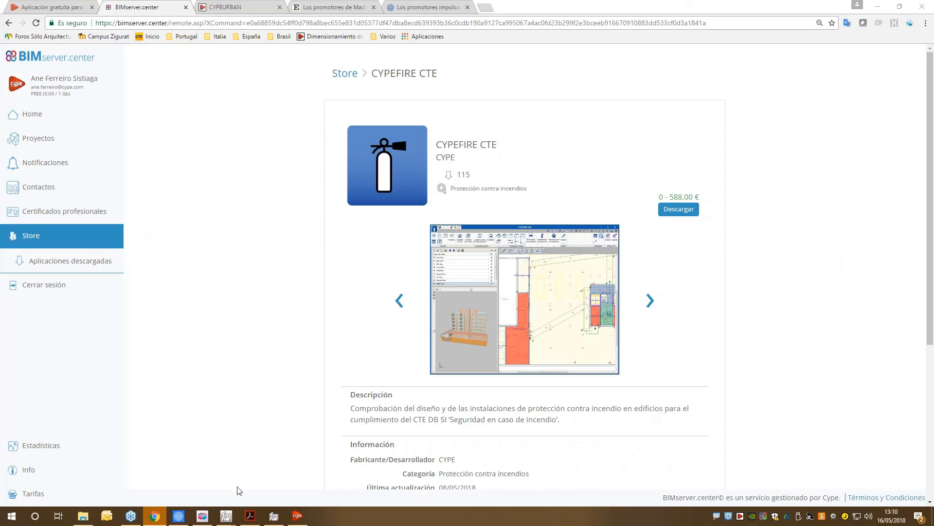
Step: Switch to IFC Builder and draw a four-sided nearby building volume, 10 m high, just below the plot with the Cocina-comedor
click(203, 516)
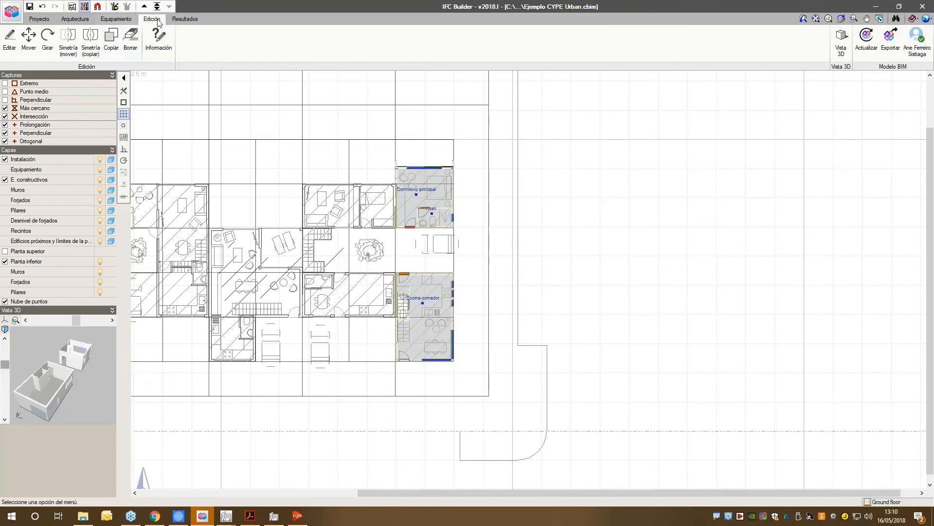
click(39, 19)
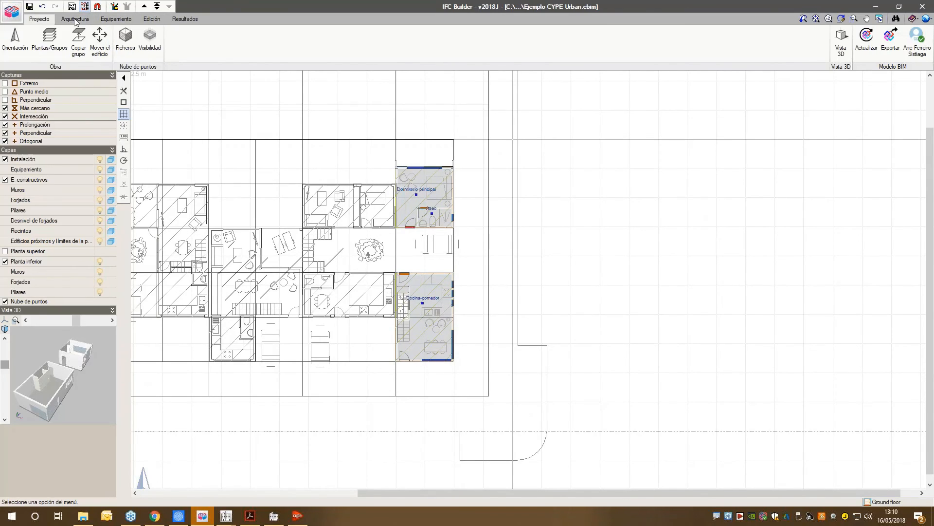
scroll(181, 33, down, 1)
click(310, 42)
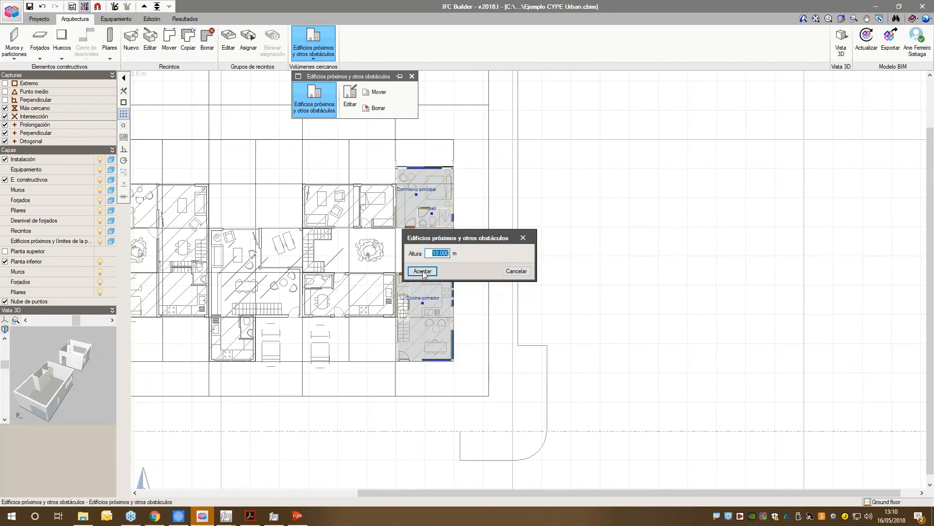
click(423, 271)
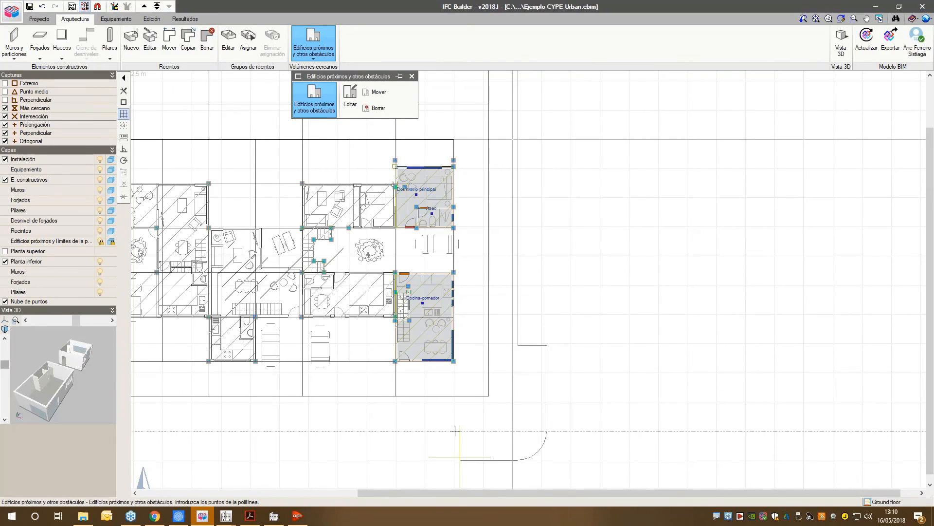
click(395, 395)
click(516, 394)
click(517, 460)
click(386, 461)
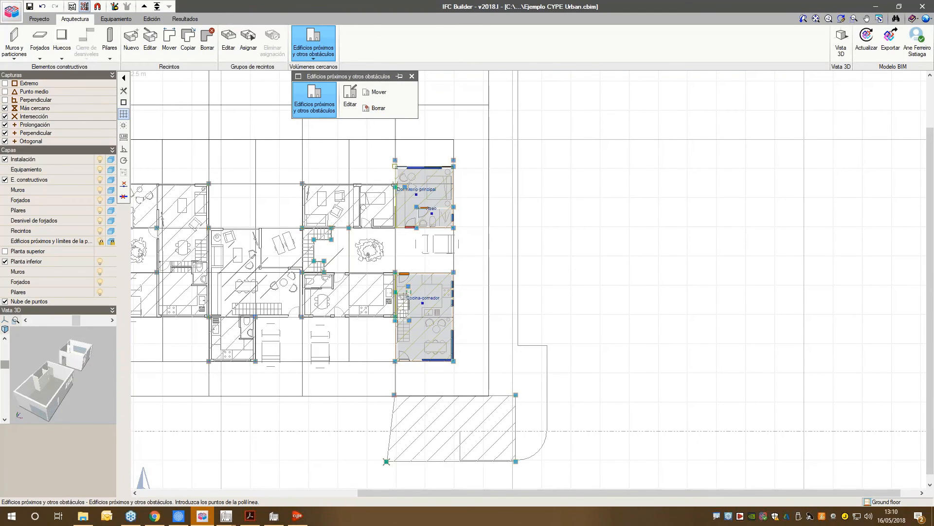
Step: Examine the house and its surrounding obstacle volumes in the 3D view, and close the view
click(841, 41)
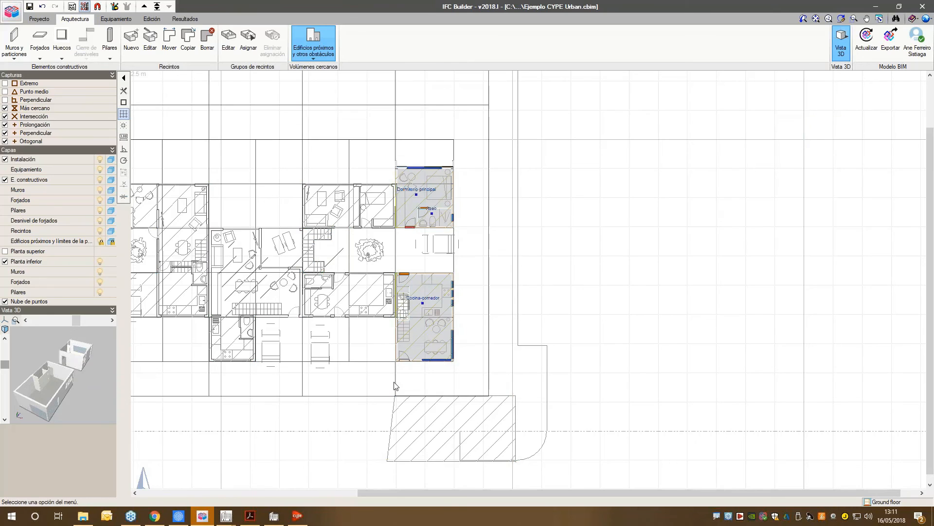
click(396, 276)
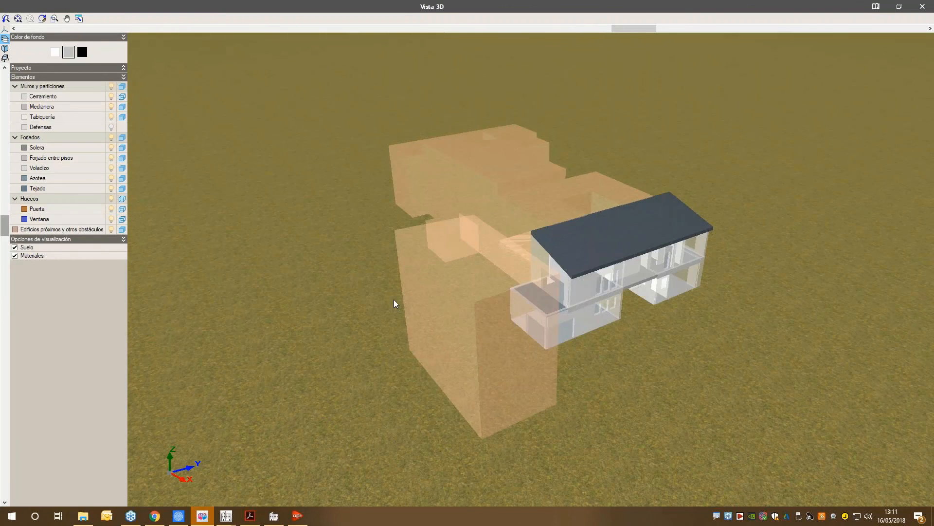
drag(393, 300, 467, 334)
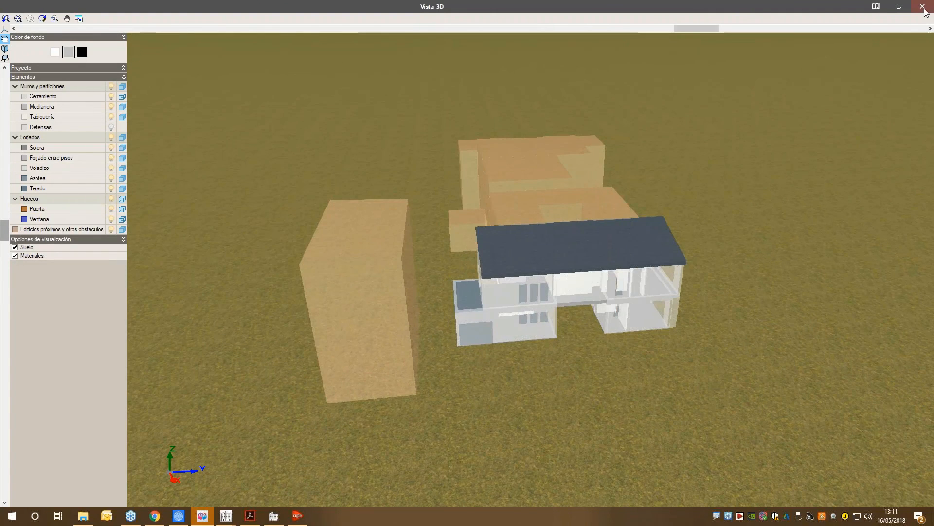
click(922, 6)
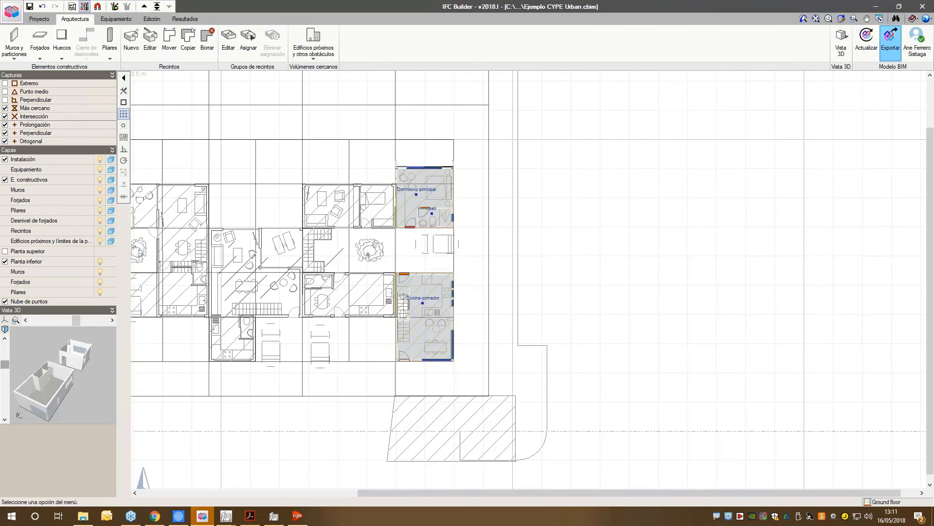
Step: Export the model with its templates to the linked CYPEURBAN BIM project, overwriting Arquitectura.ifc
click(891, 39)
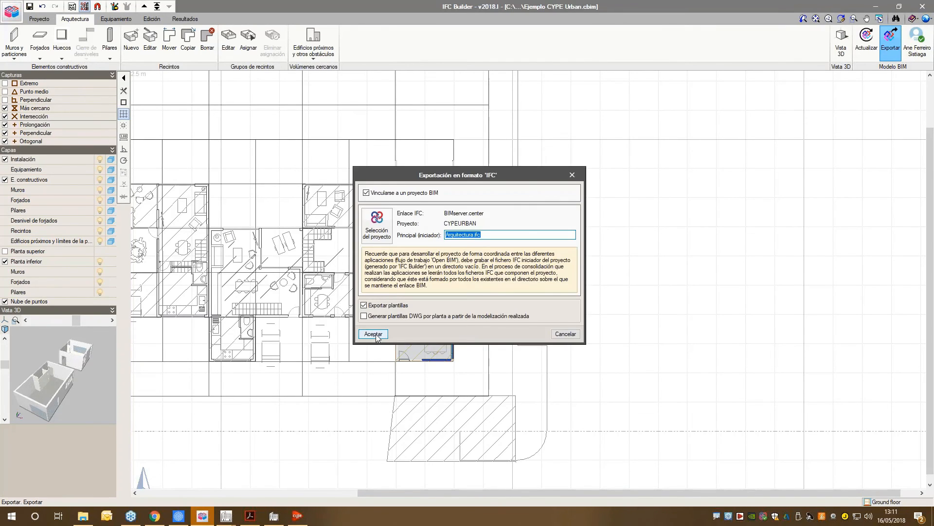
click(373, 334)
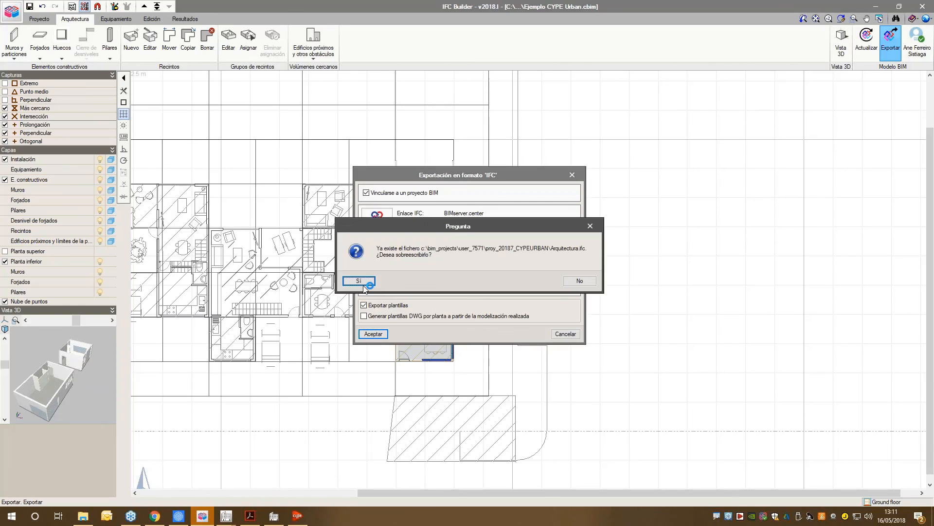
click(363, 282)
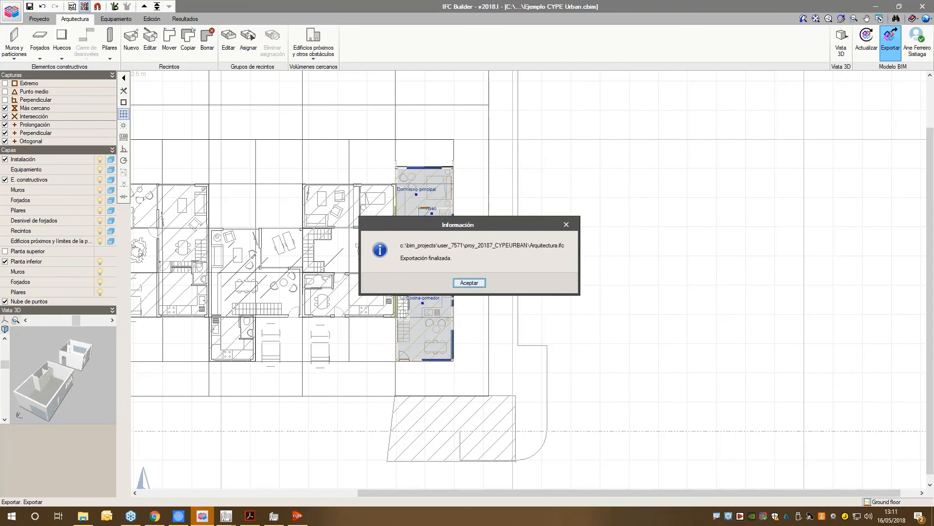
key(Return)
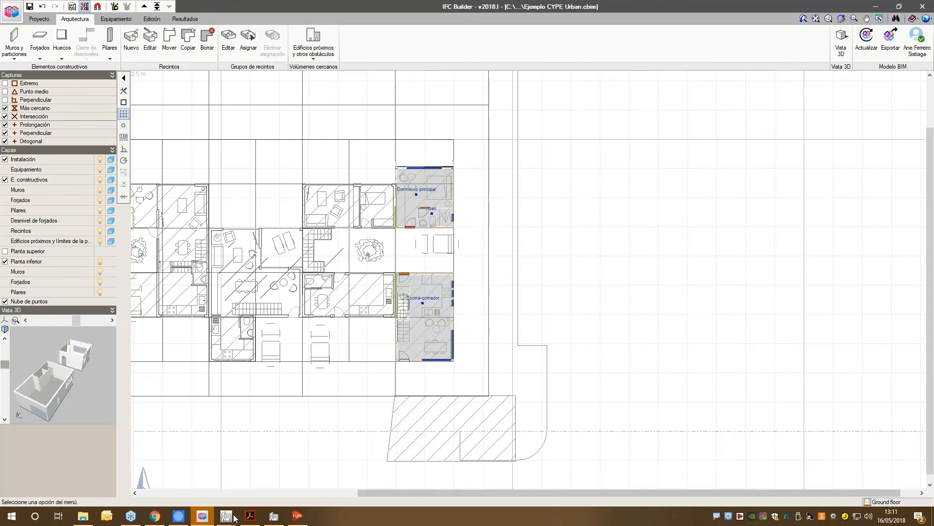
Step: Switch to the Unifamiliar la fortuna project in CYPEURBAN, start updating its BIM model, and examine the model preview and update options
mouse_move(228, 516)
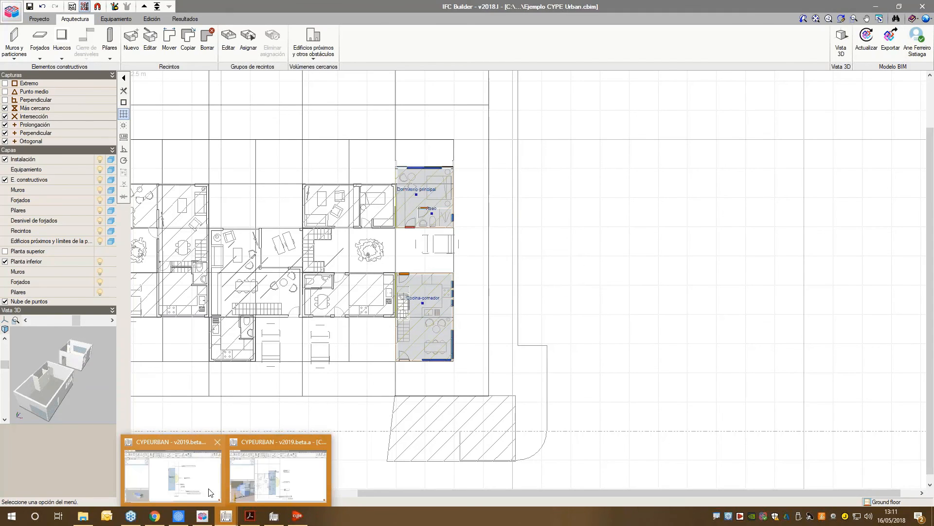
click(213, 494)
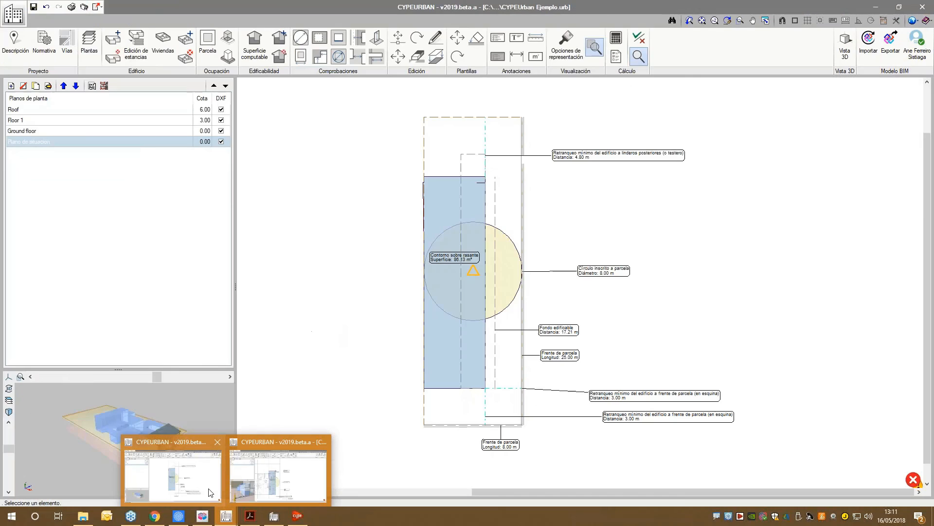
click(267, 490)
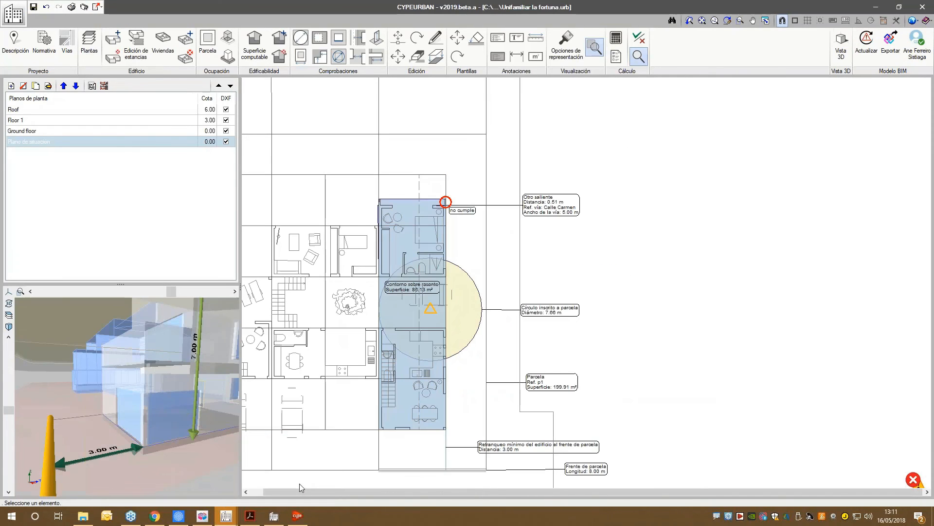
click(867, 50)
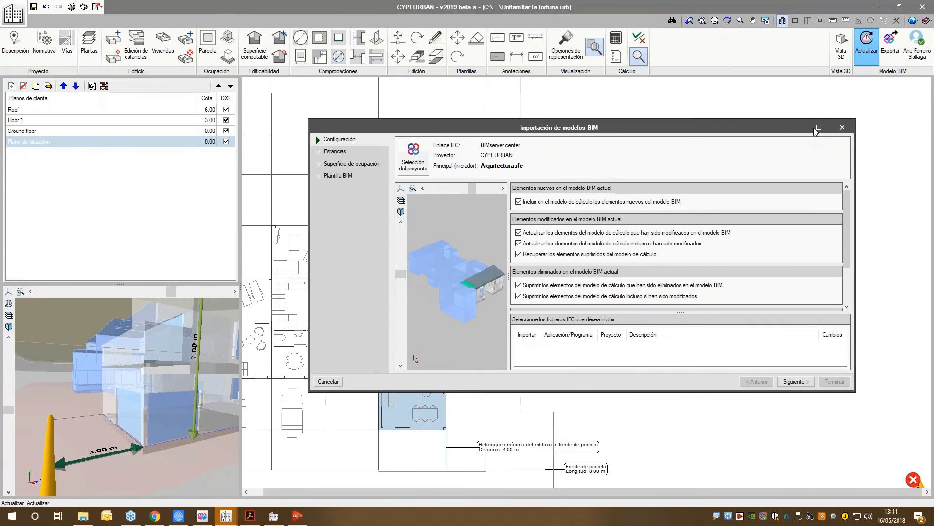
click(819, 127)
drag(238, 305, 207, 331)
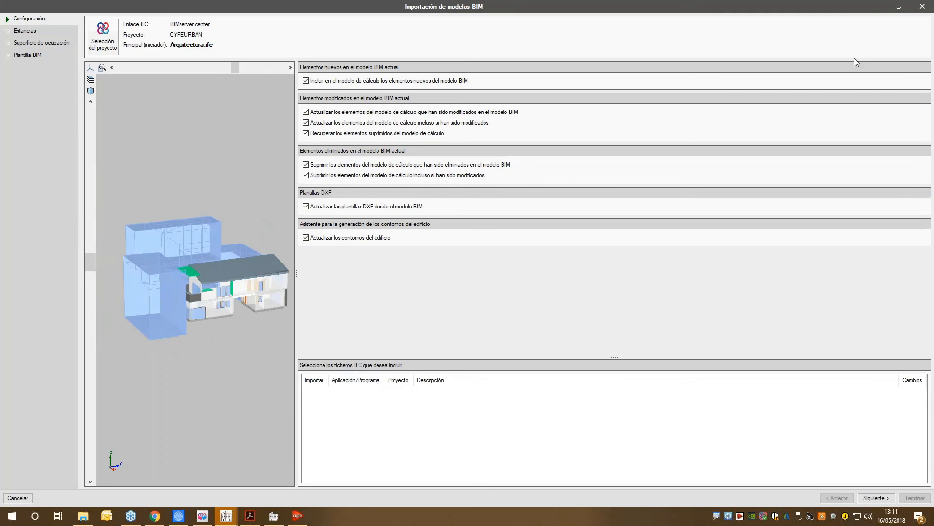
click(921, 12)
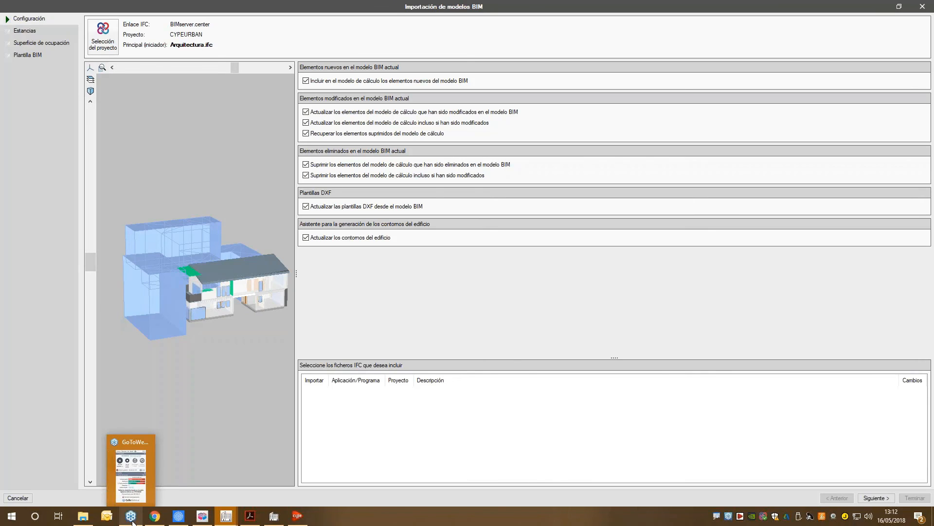
Step: Switch to BIMserver.center in Chrome and view the files of the Offices Project
click(155, 515)
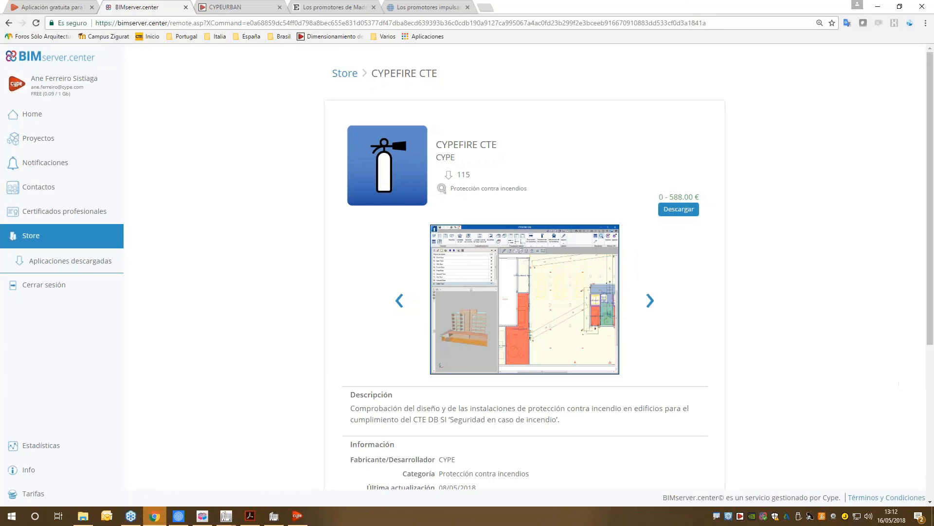
click(24, 139)
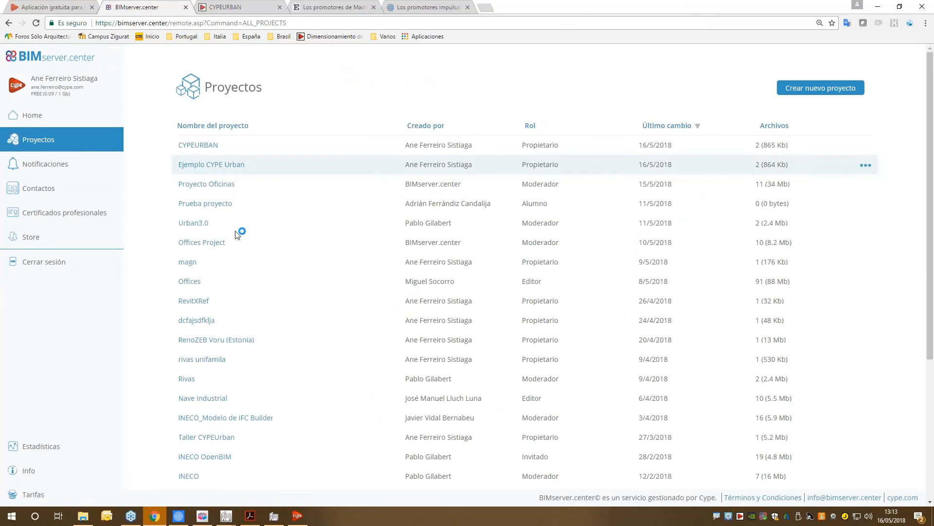
click(236, 244)
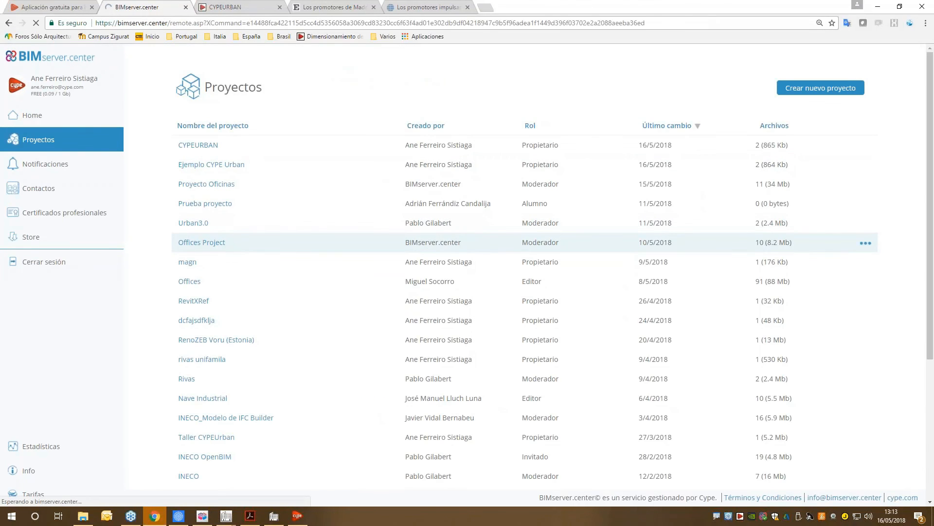
click(367, 240)
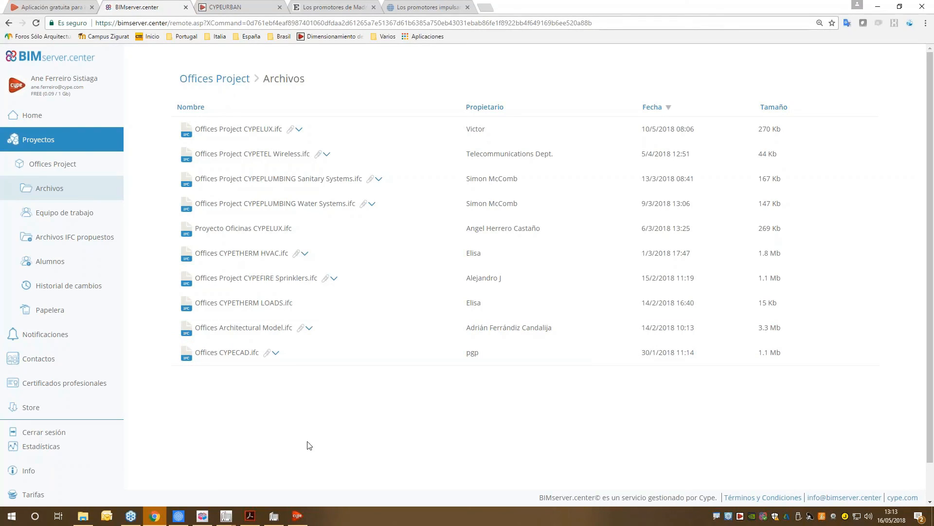
Step: Review the regulation settings of the CYPEUrban Ejemplo project in CYPEURBAN without changes, and the list of checks in Rivas URBAN
mouse_move(226, 516)
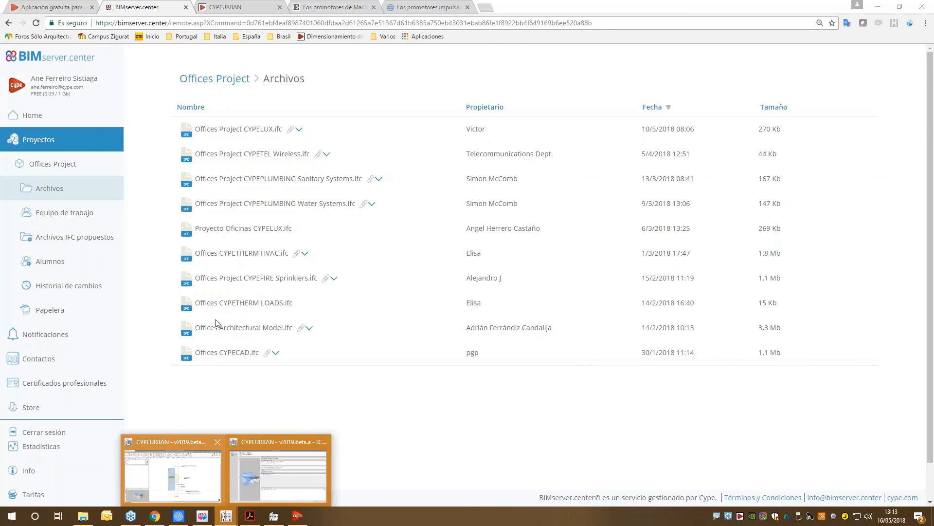
click(220, 460)
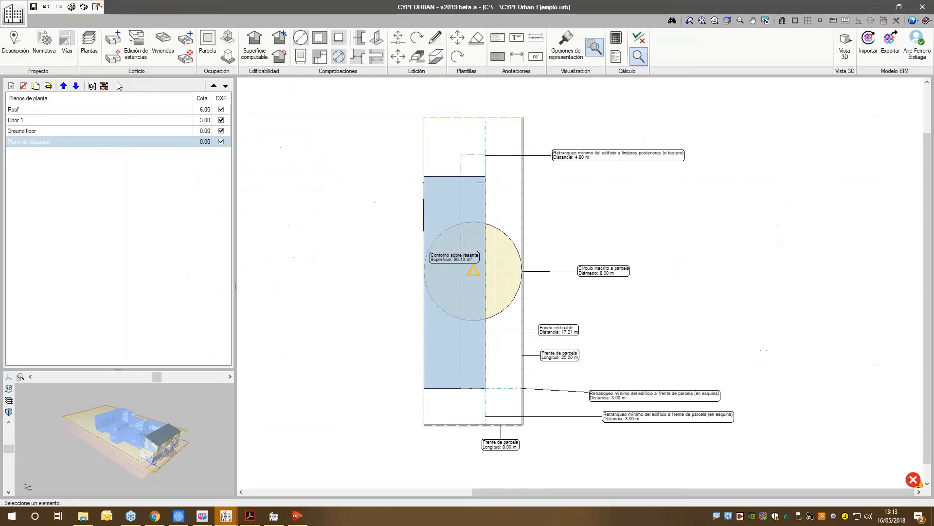
click(55, 60)
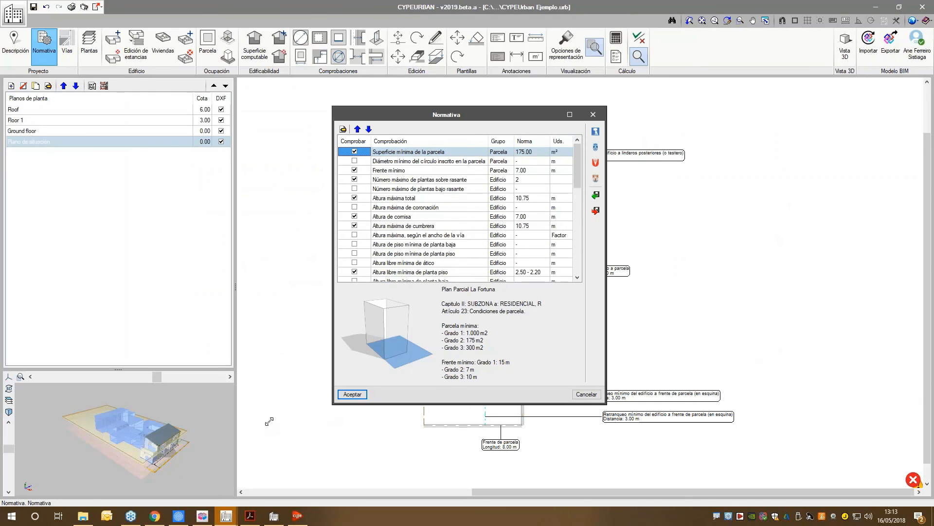
drag(333, 403, 88, 451)
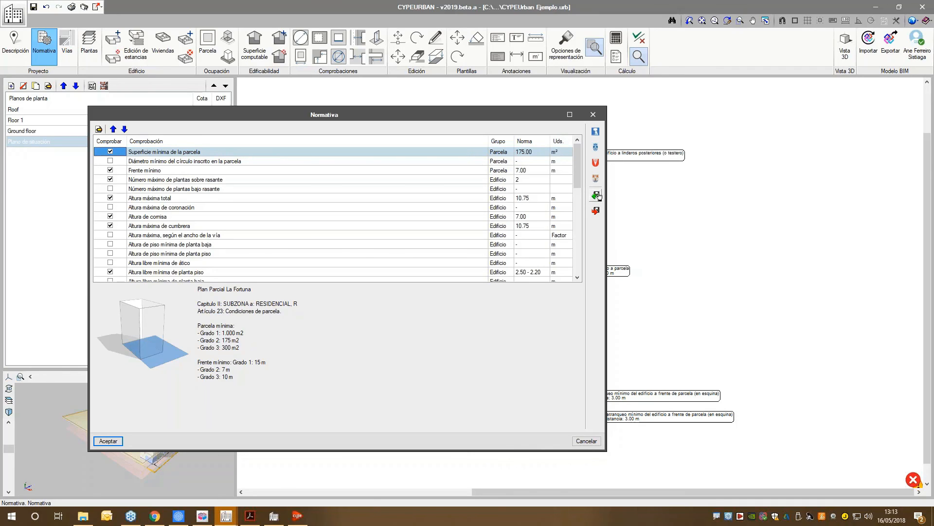
click(594, 115)
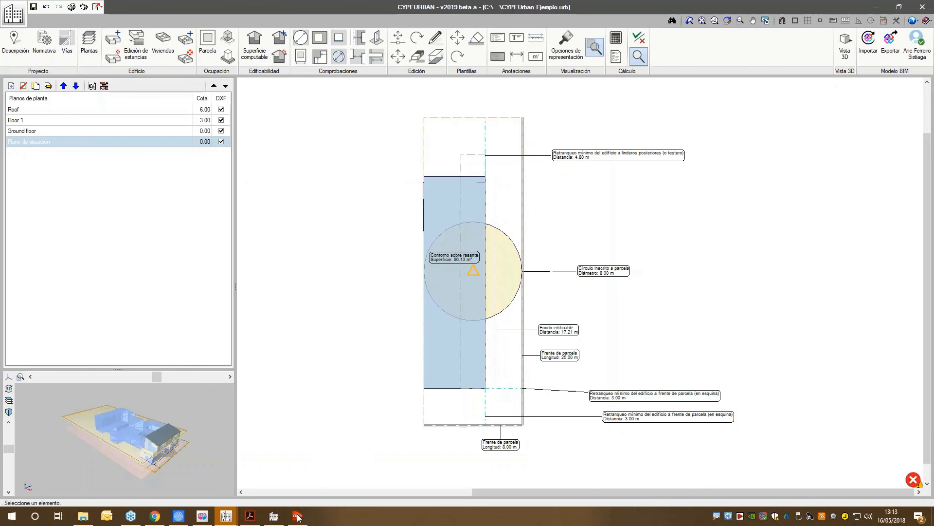
click(281, 517)
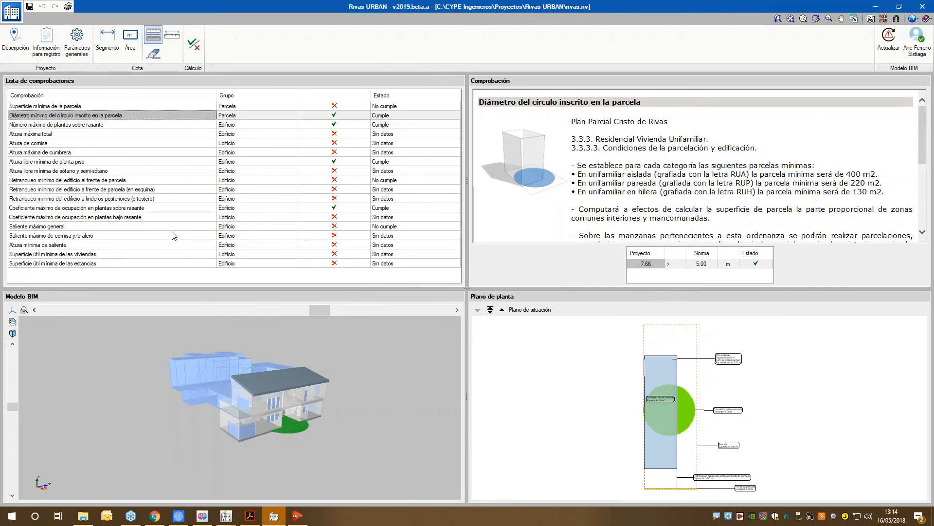
click(874, 7)
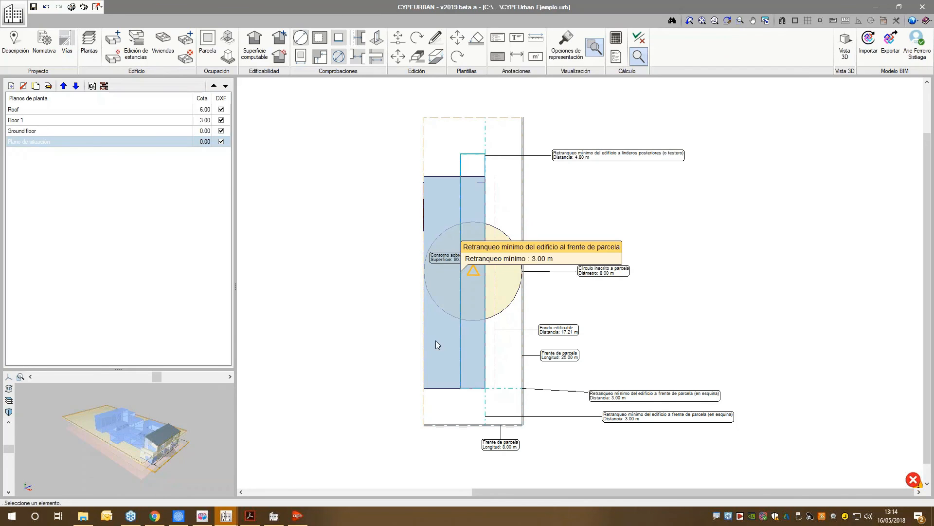
Step: Inspect the warning on the plot's inscribed circle, and preview Ensanche intensivo among the Pliego 2008 general plan's planning options without applying it
mouse_move(475, 274)
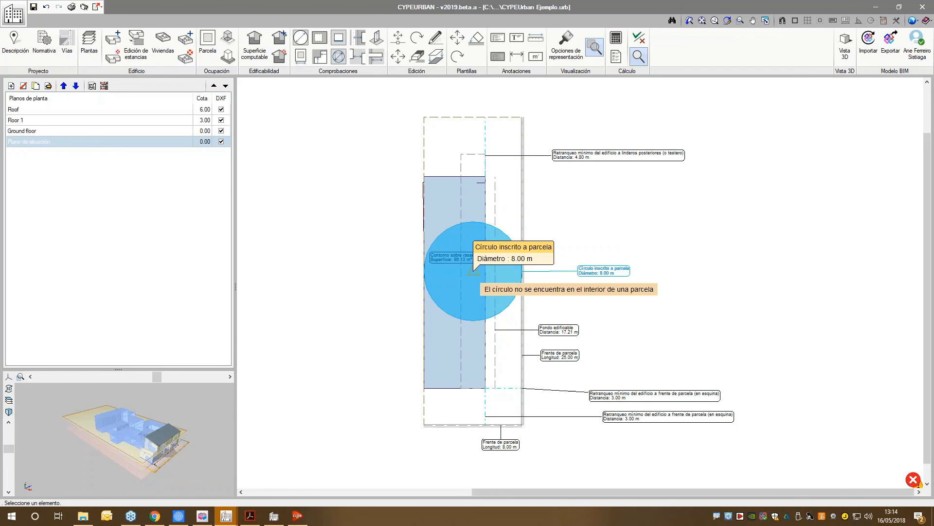
scroll(474, 274, up, 3)
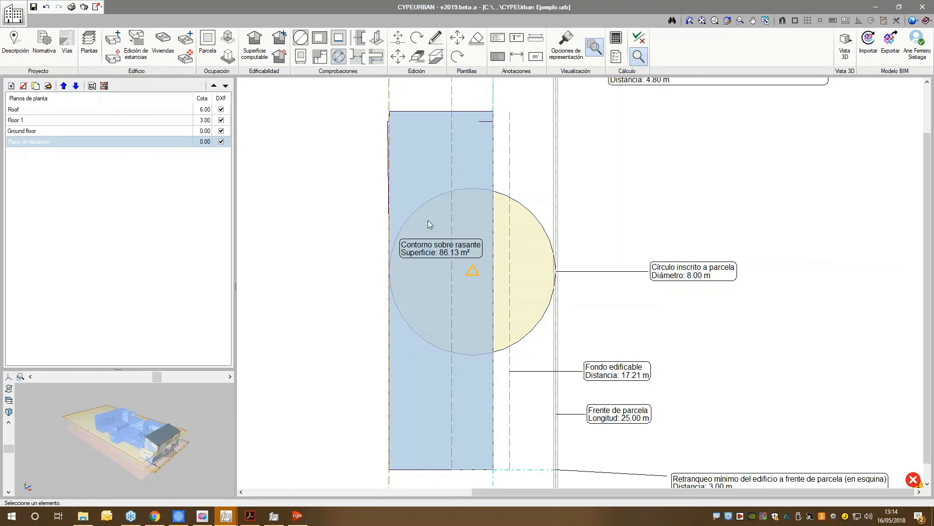
click(48, 59)
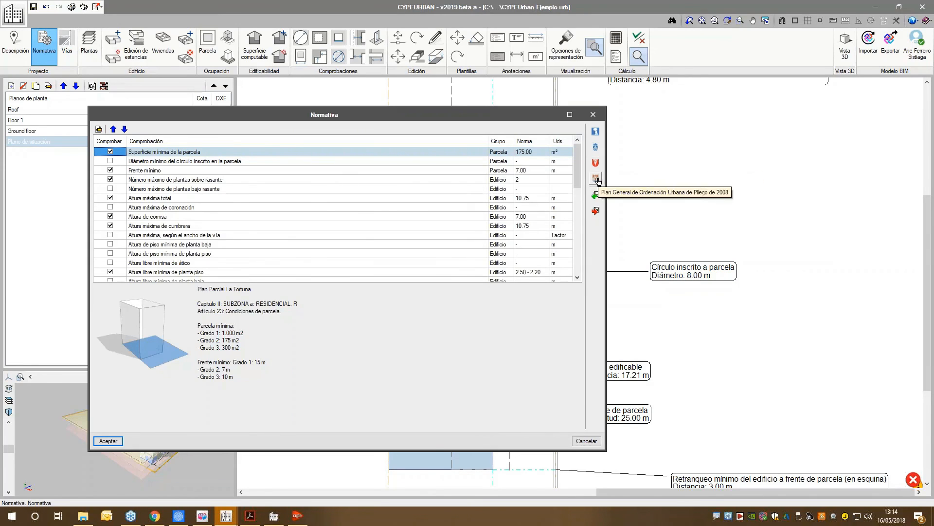
click(596, 179)
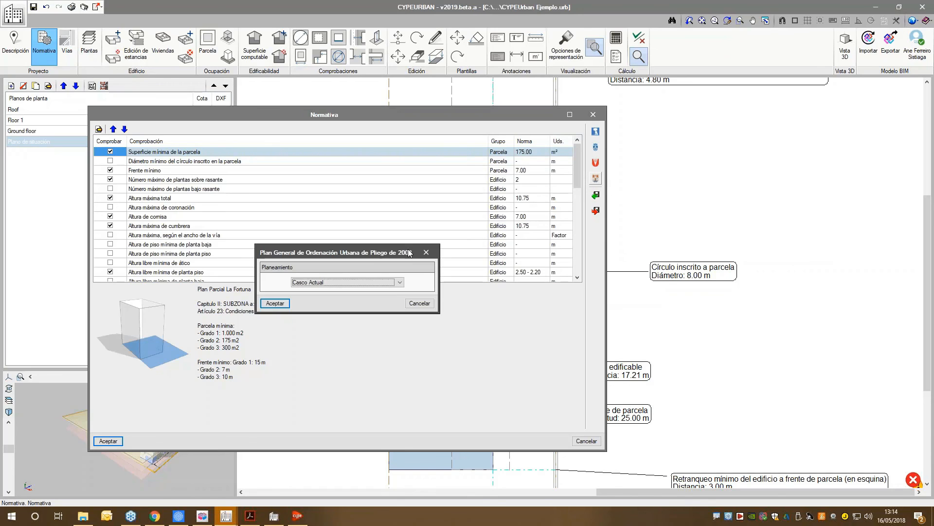
click(389, 282)
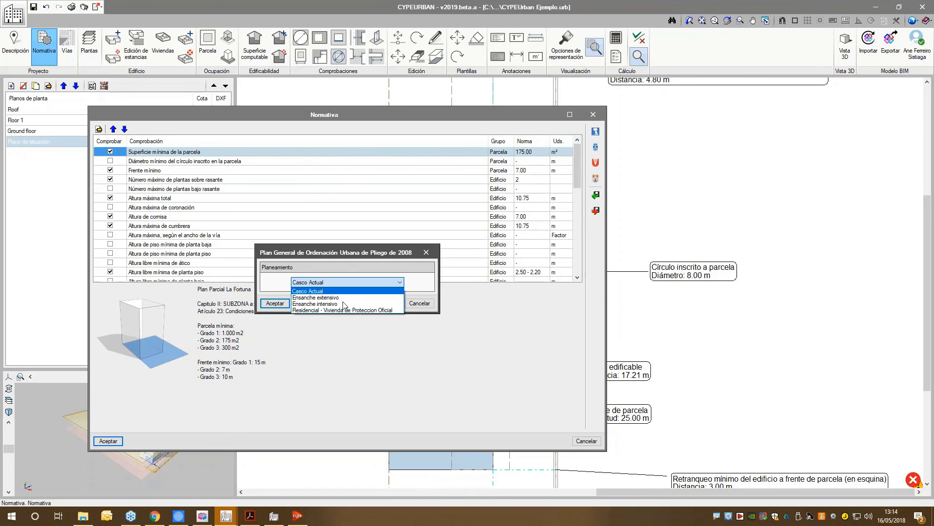
click(339, 304)
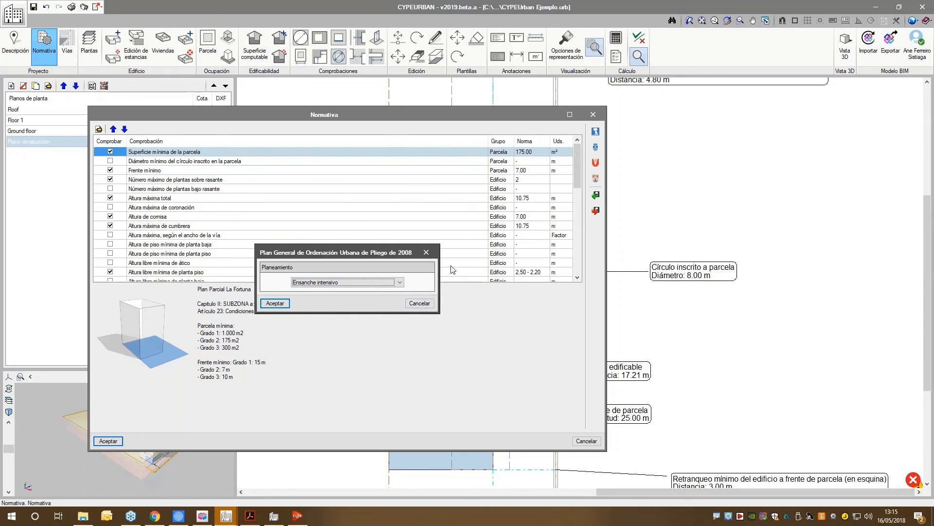
click(419, 303)
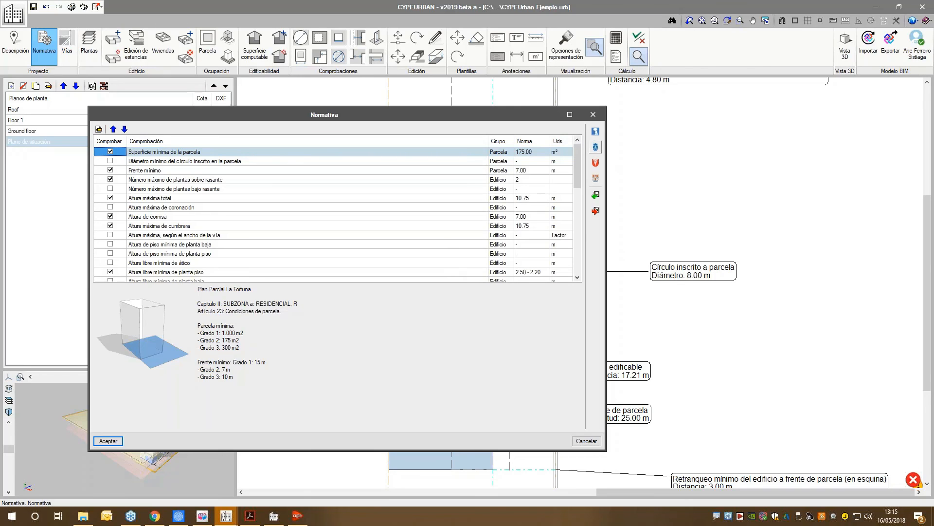
Step: Review the partial plans offered for the Leganés 1999 general plan without applying any of them
click(594, 162)
click(390, 282)
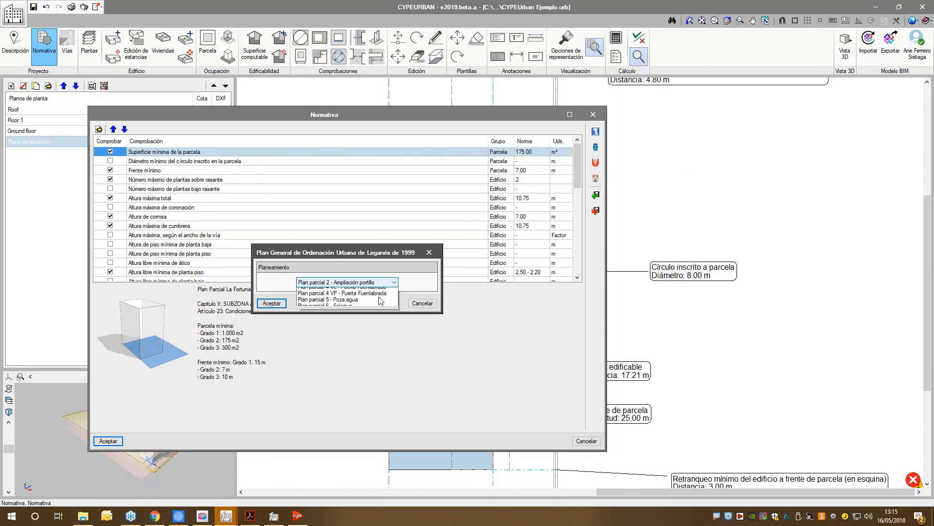
click(428, 252)
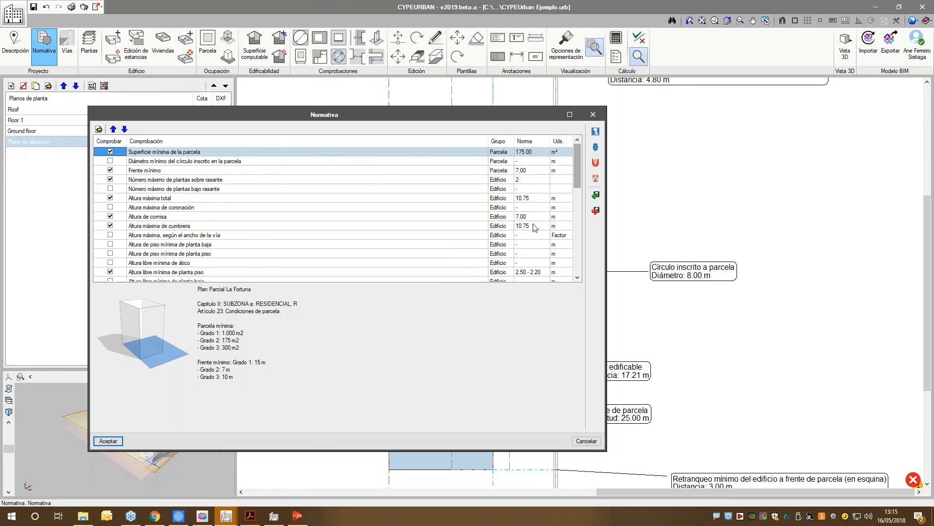
Step: Preview Plan parcial Las Colinas with Vivienda Colectiva - Libre in the Rivas Vaciamadrid 2003 plan, and leave the regulation settings without applying changes
click(595, 178)
click(348, 274)
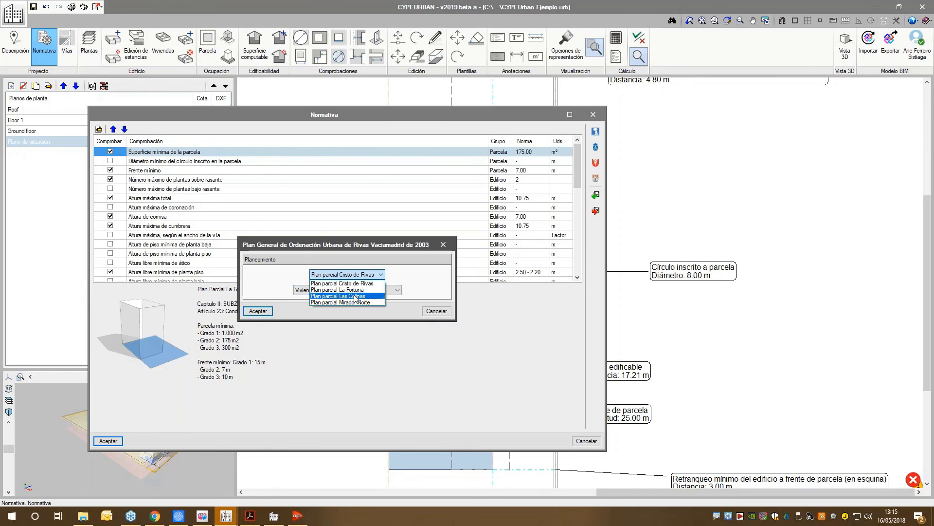
click(340, 296)
click(360, 290)
click(360, 309)
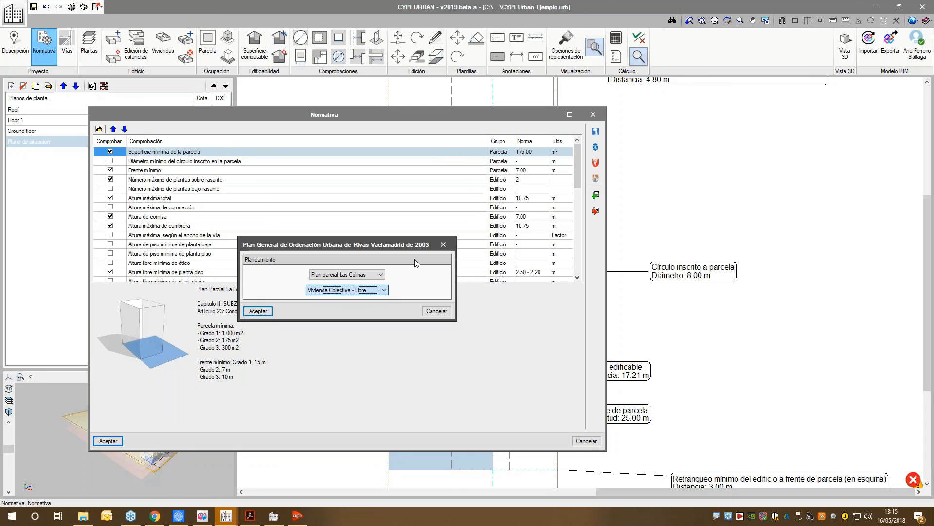
click(447, 246)
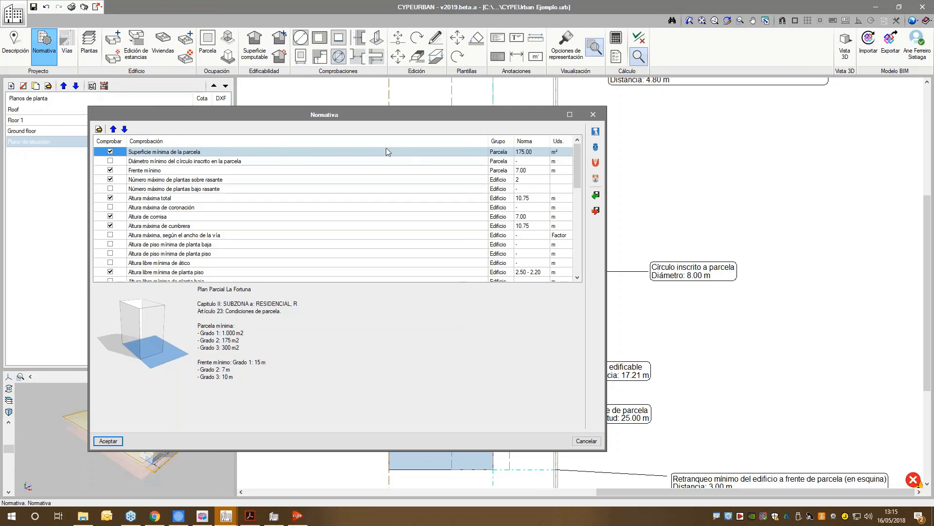
drag(364, 119, 399, 94)
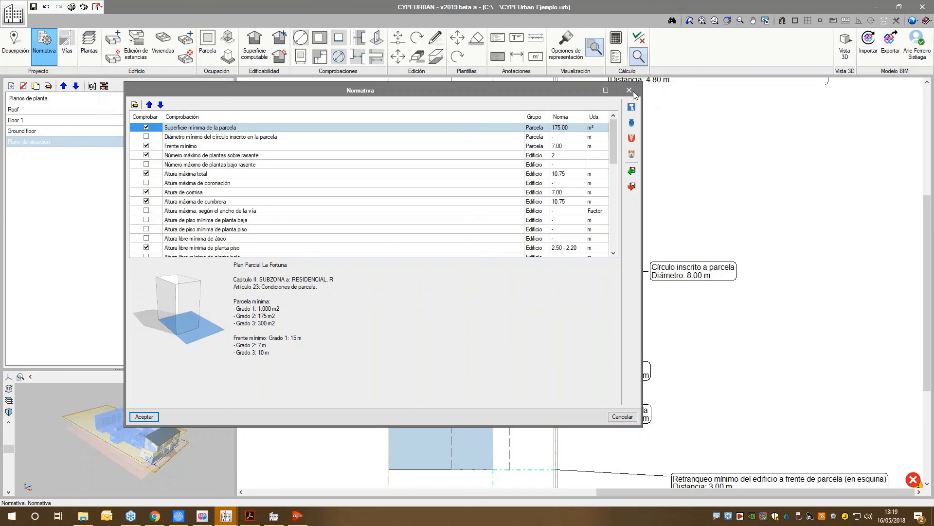
click(630, 90)
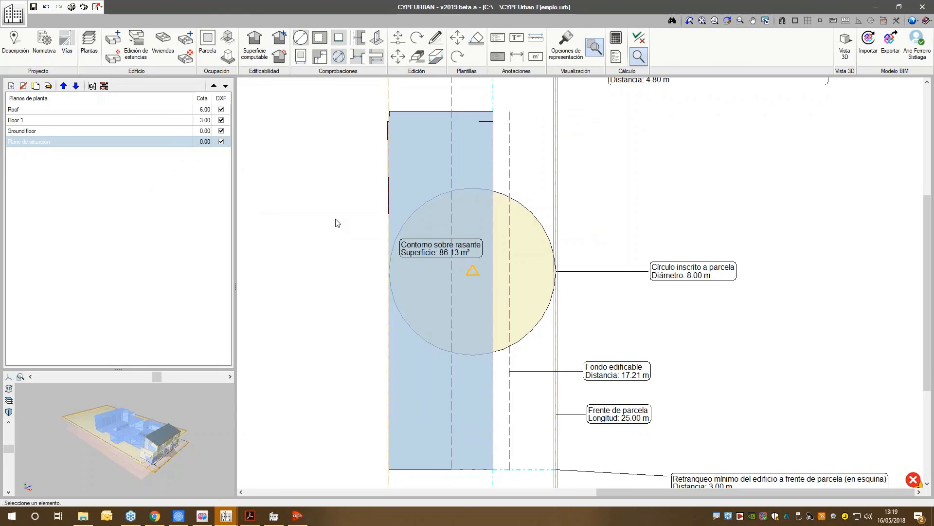